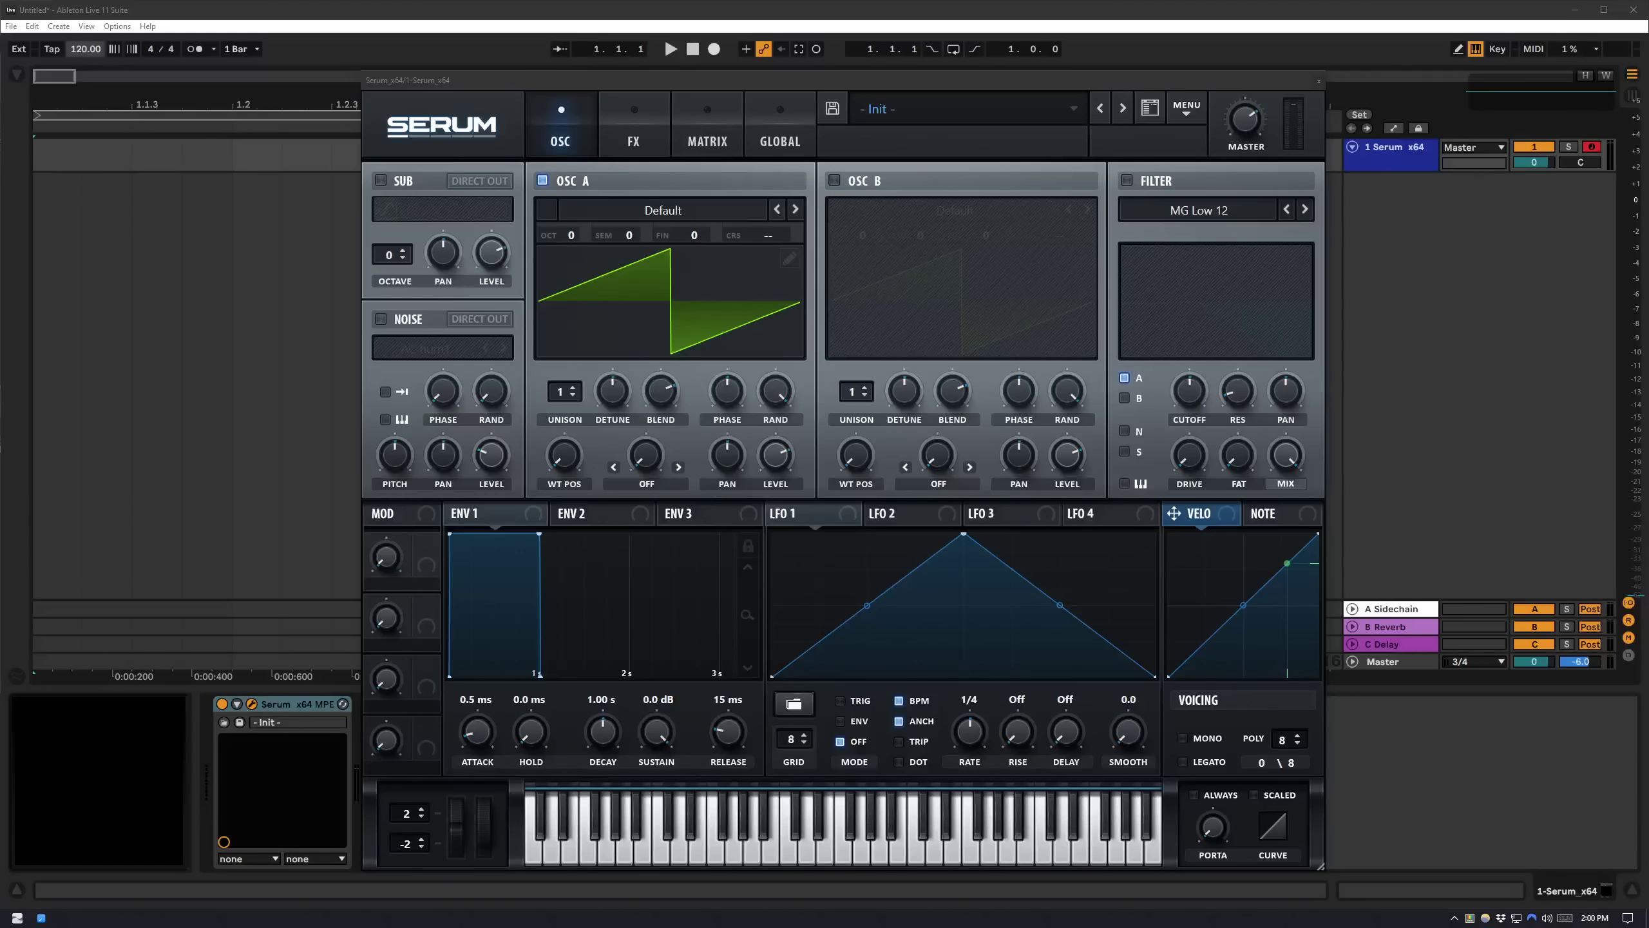
Generate a saw wave in oscillator A's wavetable editor and set the oscillator's phase and random phase to zero.
{"action": "left_click", "coordinate": [789, 259]}
{"action": "right_click", "coordinate": [794, 185]}
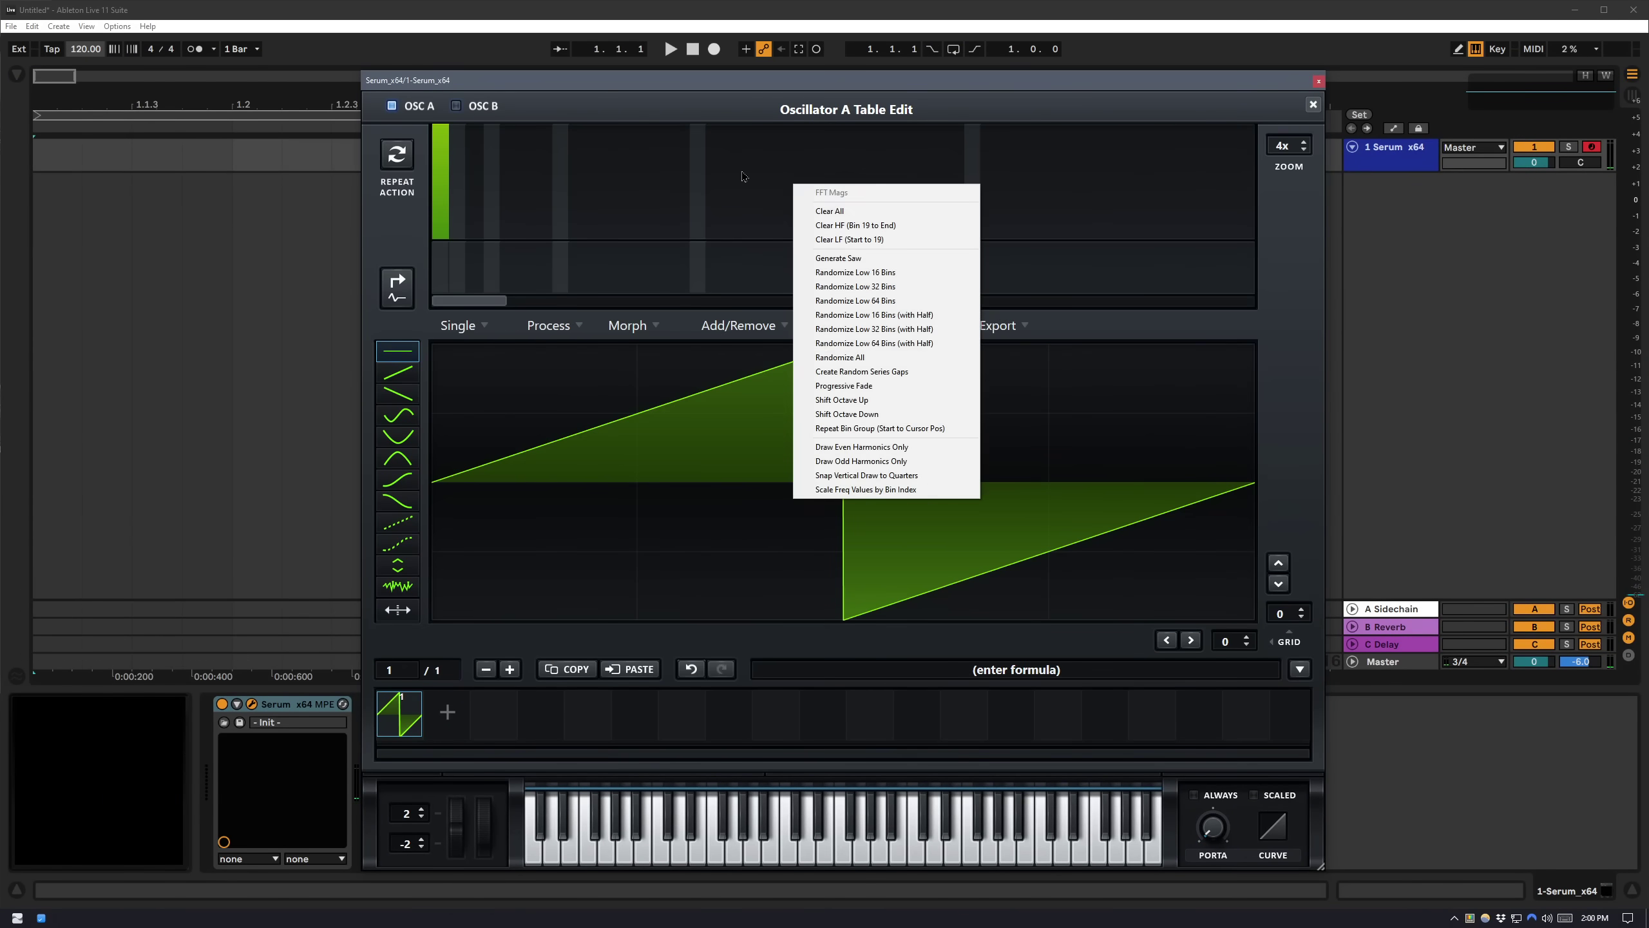
{"action": "left_click", "coordinate": [863, 258]}
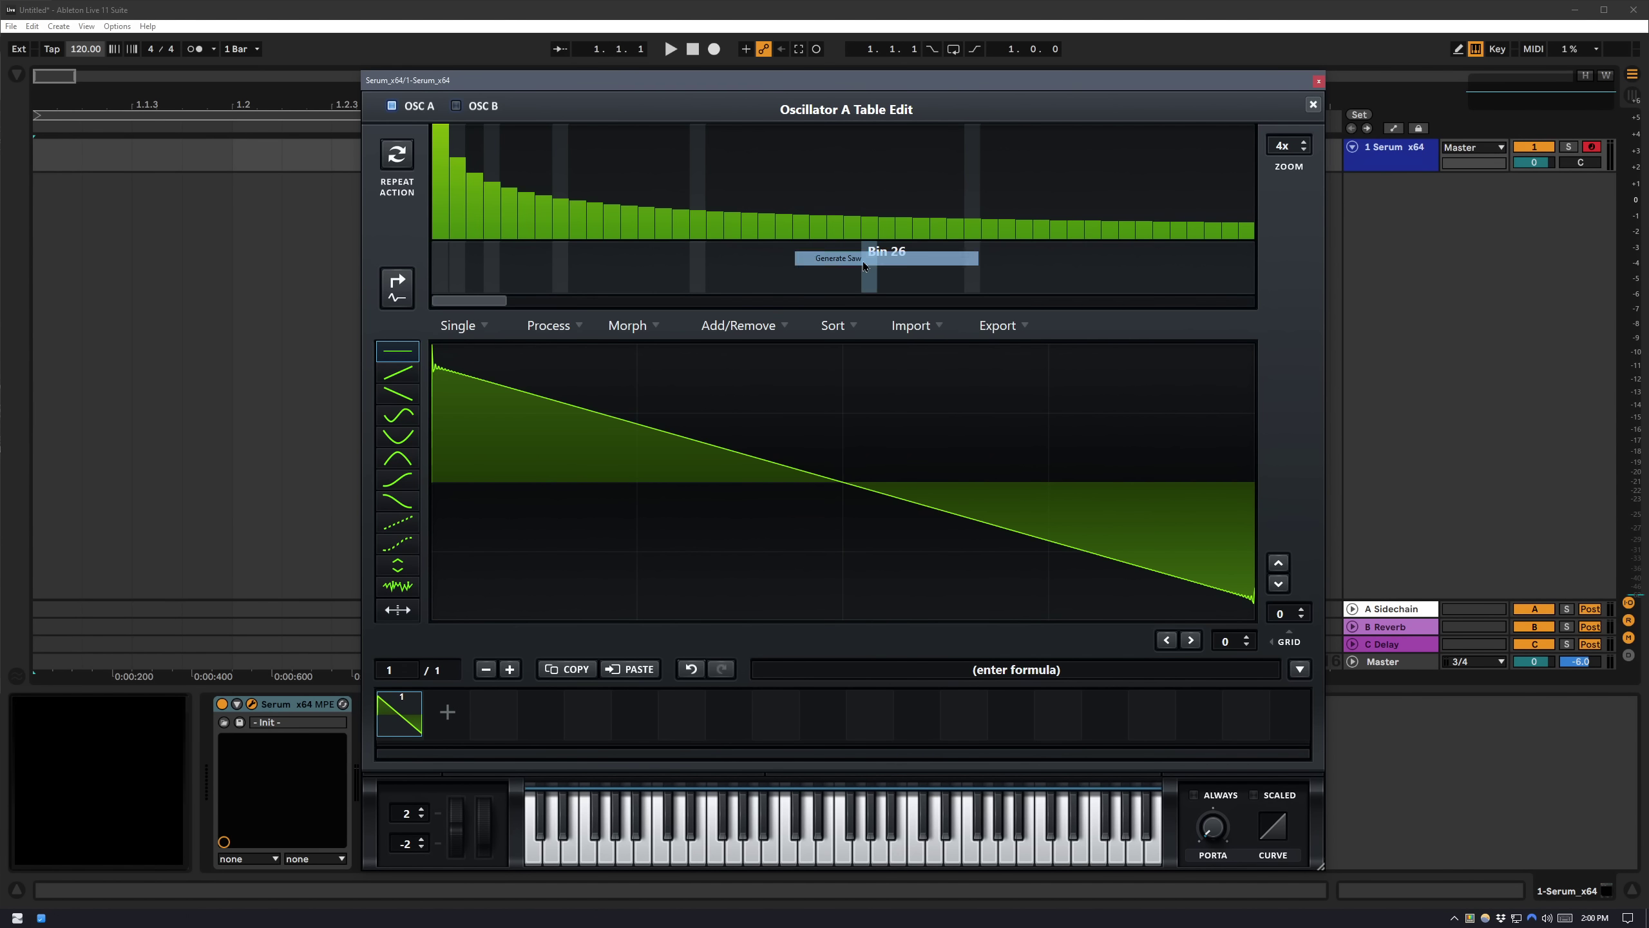
{"action": "left_click", "coordinate": [1313, 104]}
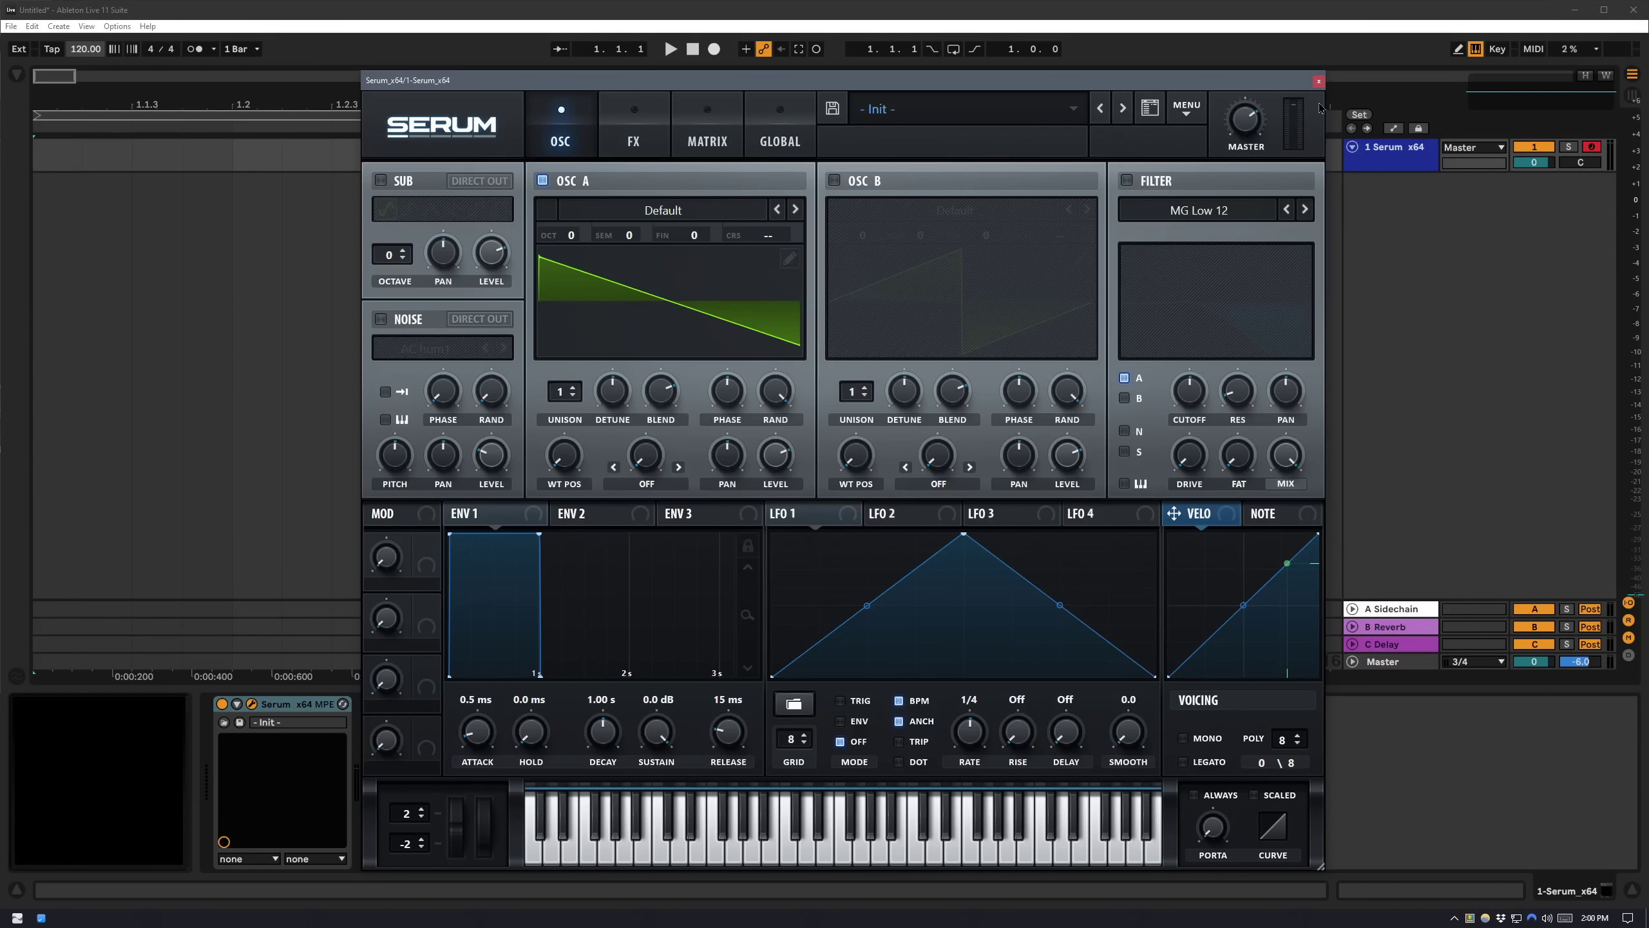
{"action": "left_click_drag", "start_coordinate": [738, 391], "coordinate": [738, 448]}
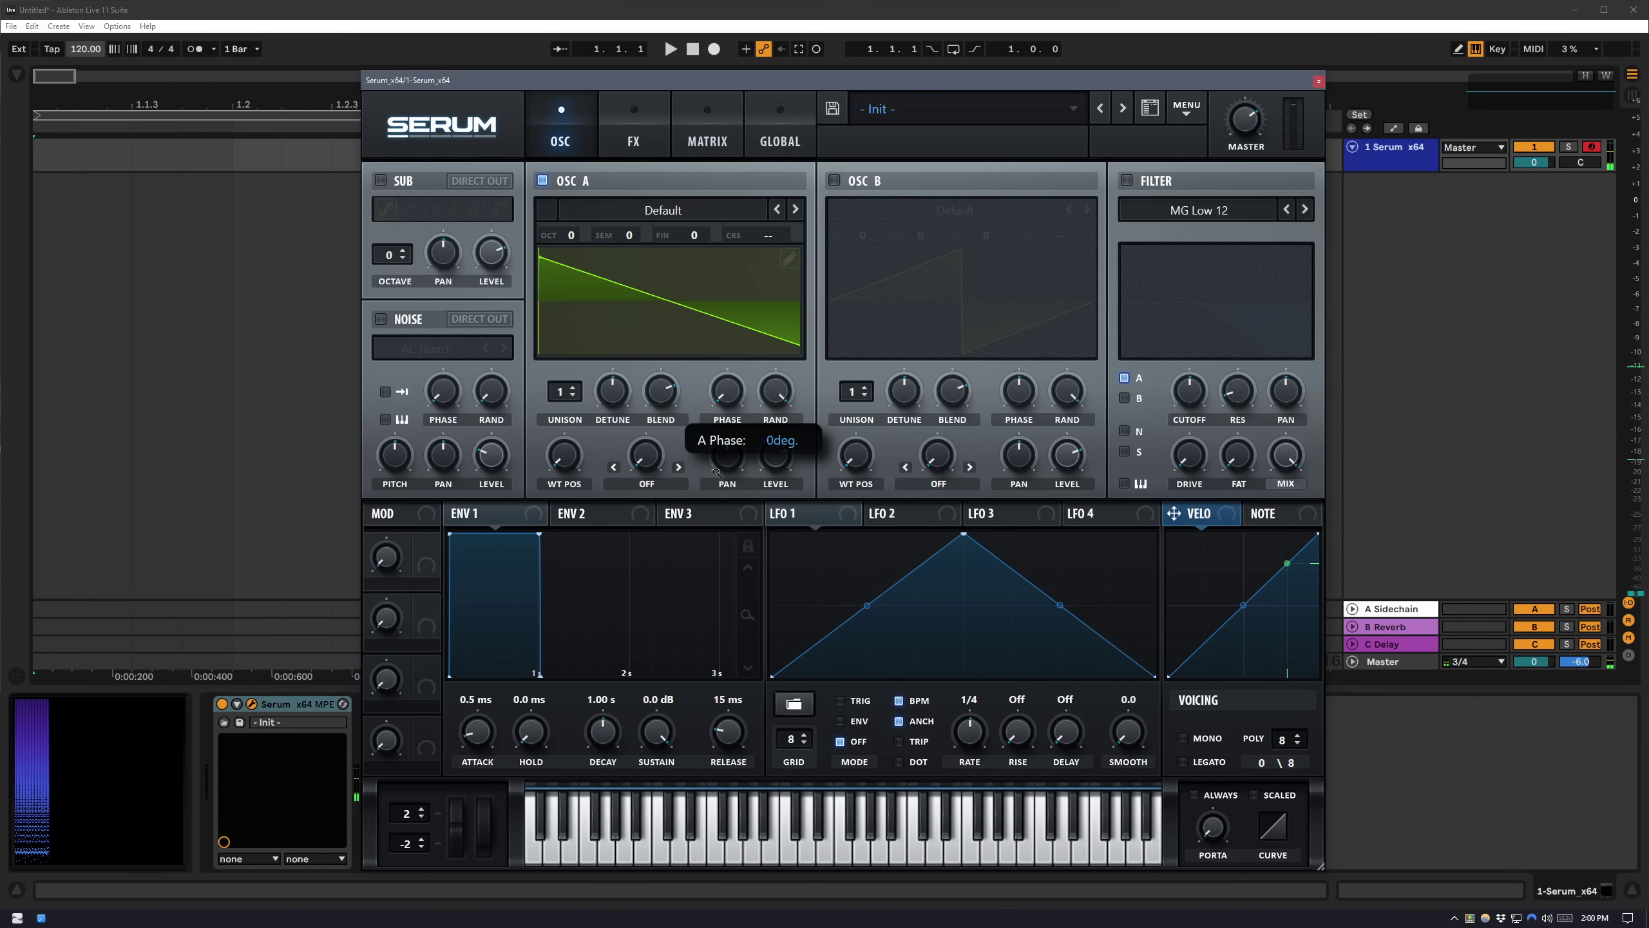
{"action": "left_click_drag", "start_coordinate": [775, 391], "coordinate": [775, 455]}
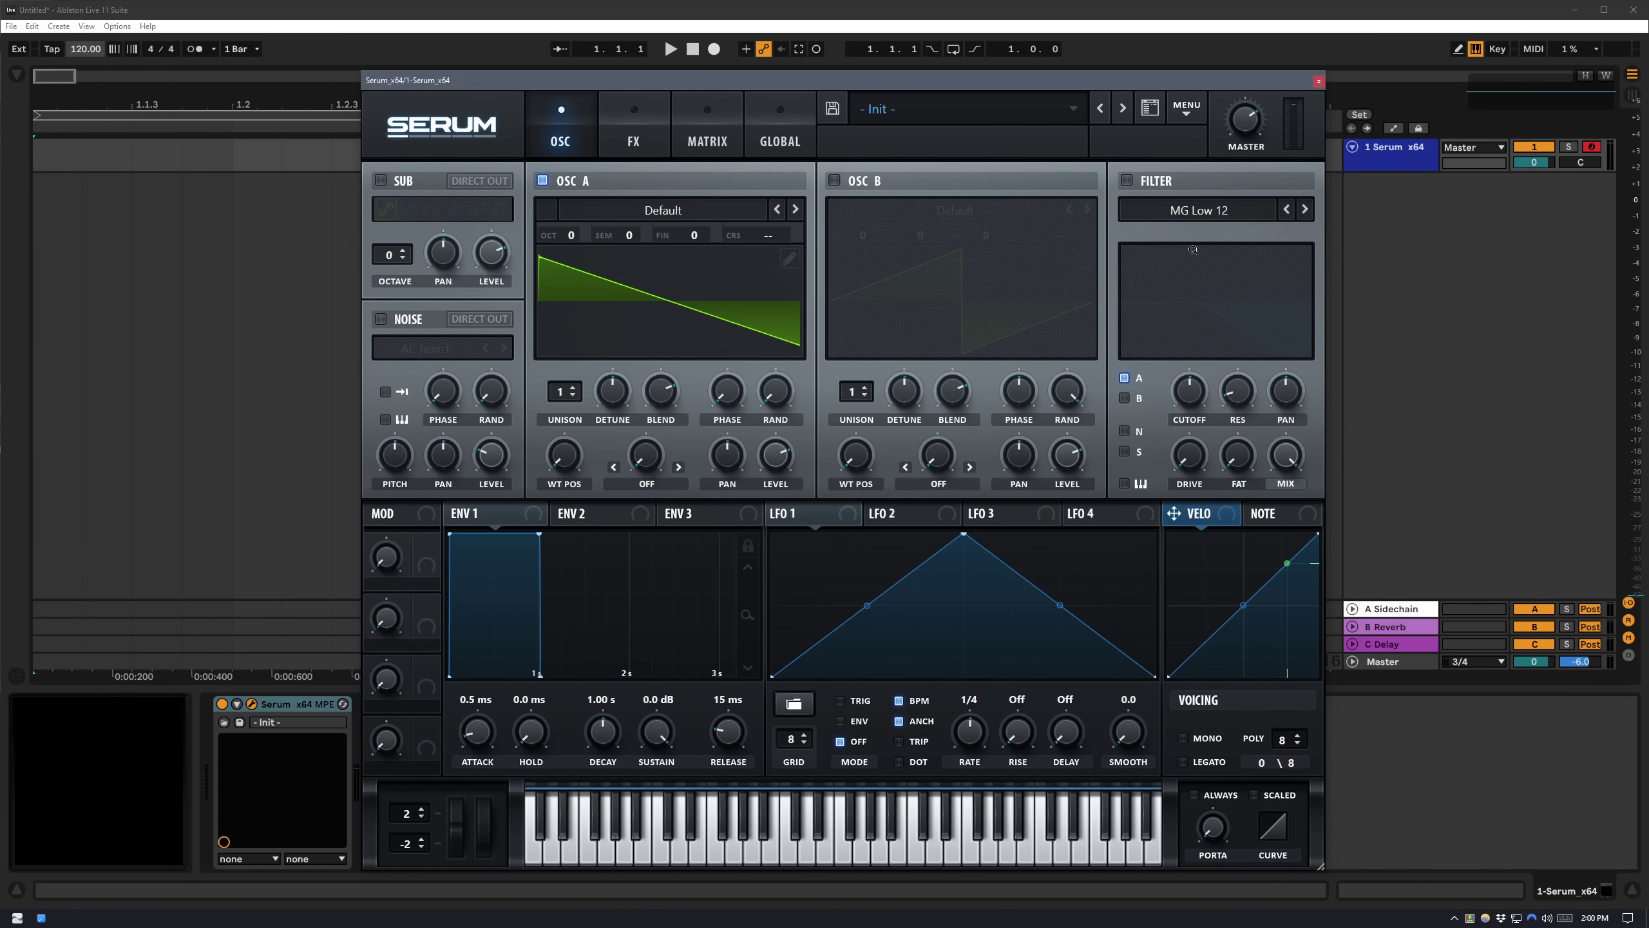
Enable the Hyper/Dimension effect with 7 unison voices, raise its detune and lower its rate.
{"action": "left_click", "coordinate": [633, 142]}
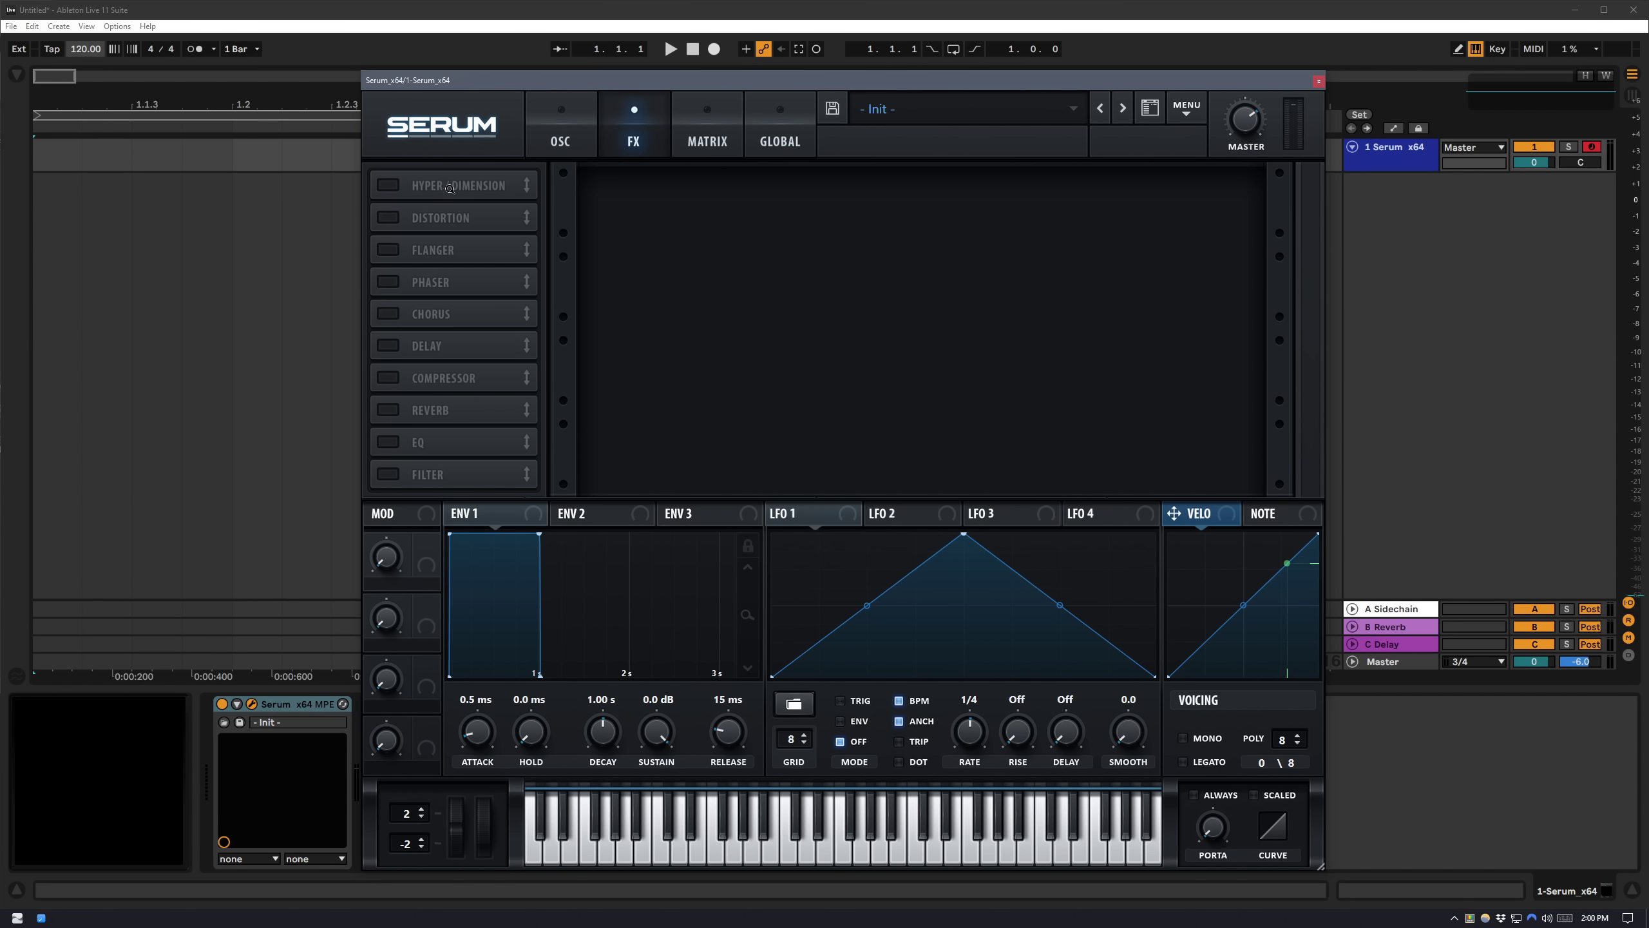
{"action": "left_click", "coordinate": [388, 184]}
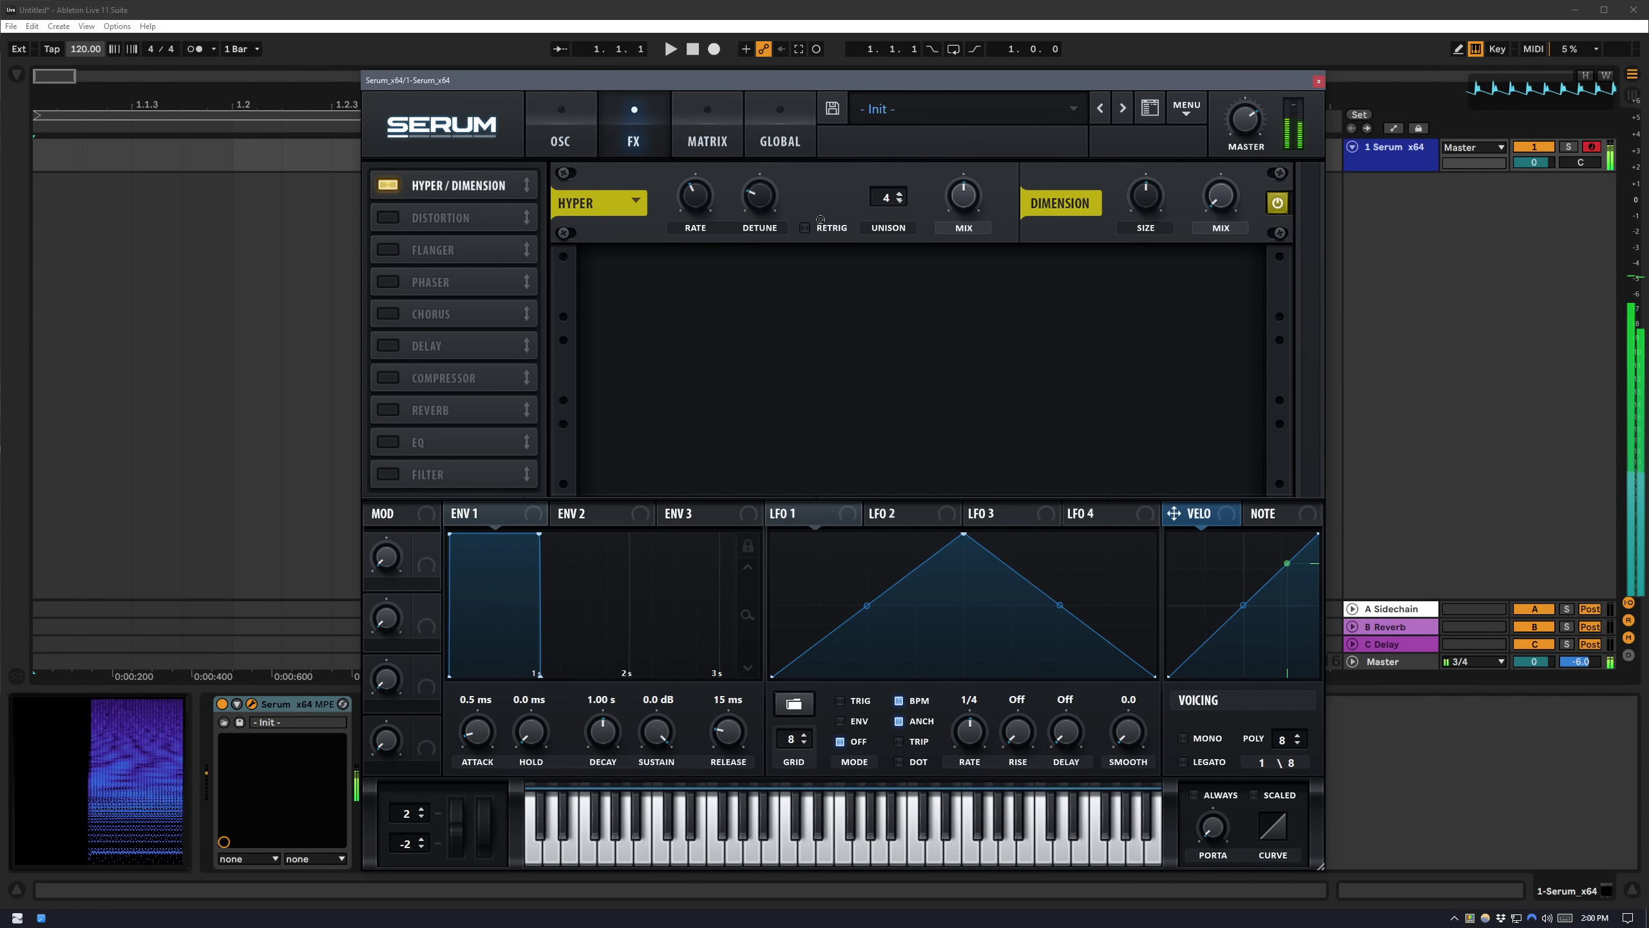
{"action": "left_click_drag", "start_coordinate": [899, 198], "coordinate": [899, 181]}
{"action": "mouse_move", "coordinate": [771, 190]}
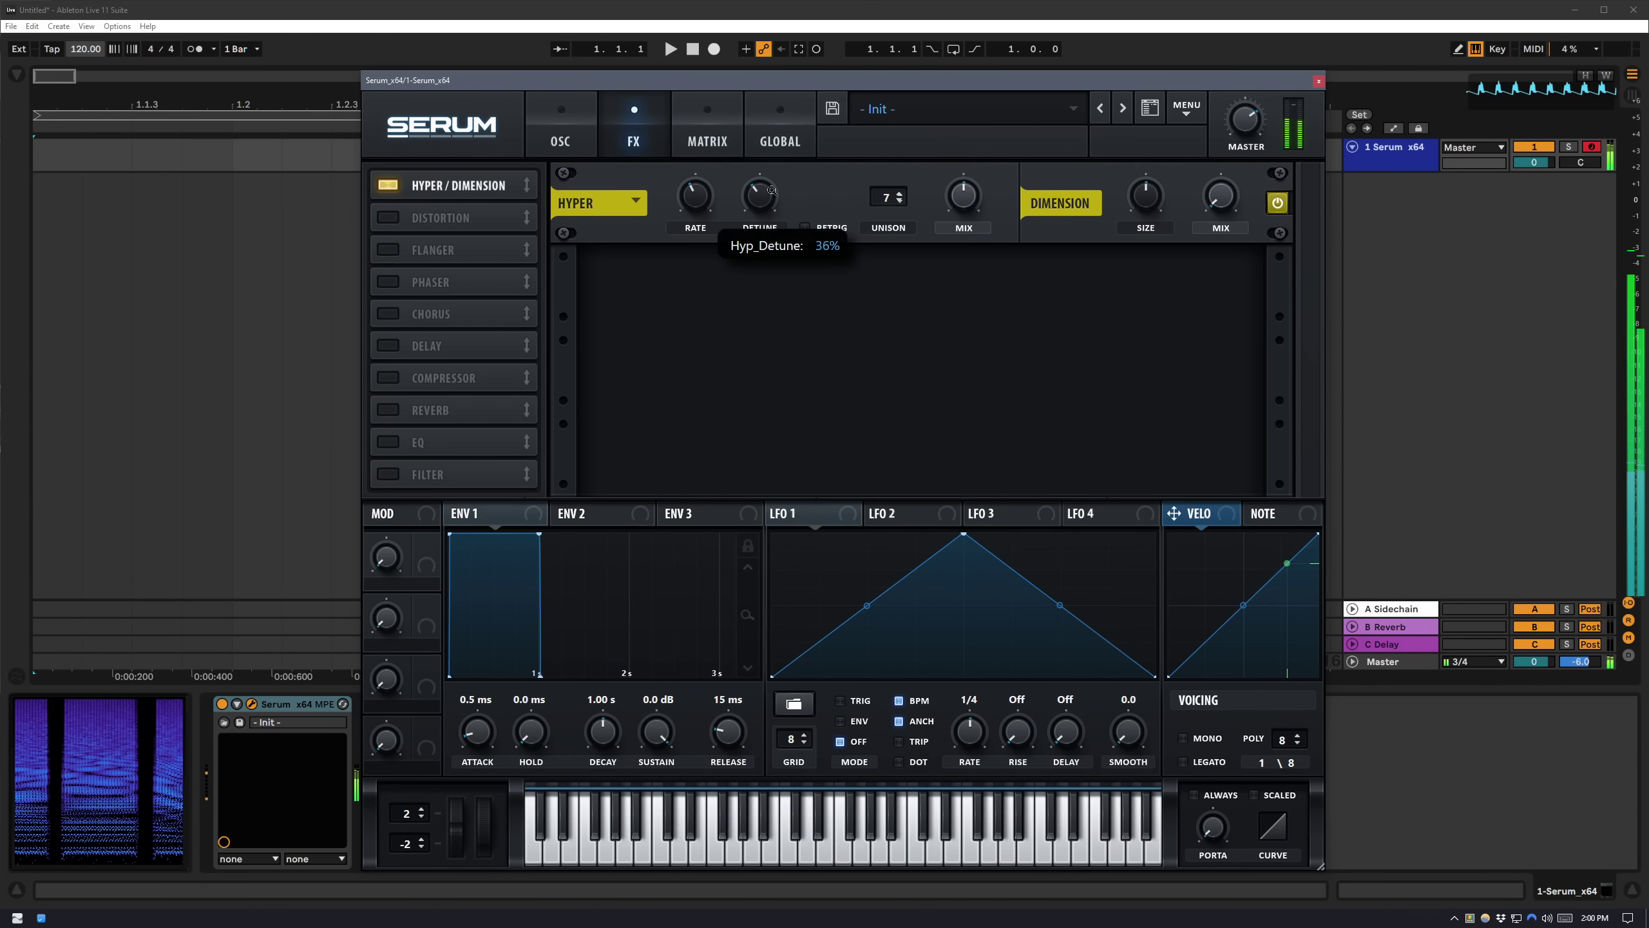
{"action": "mouse_move", "coordinate": [690, 208]}
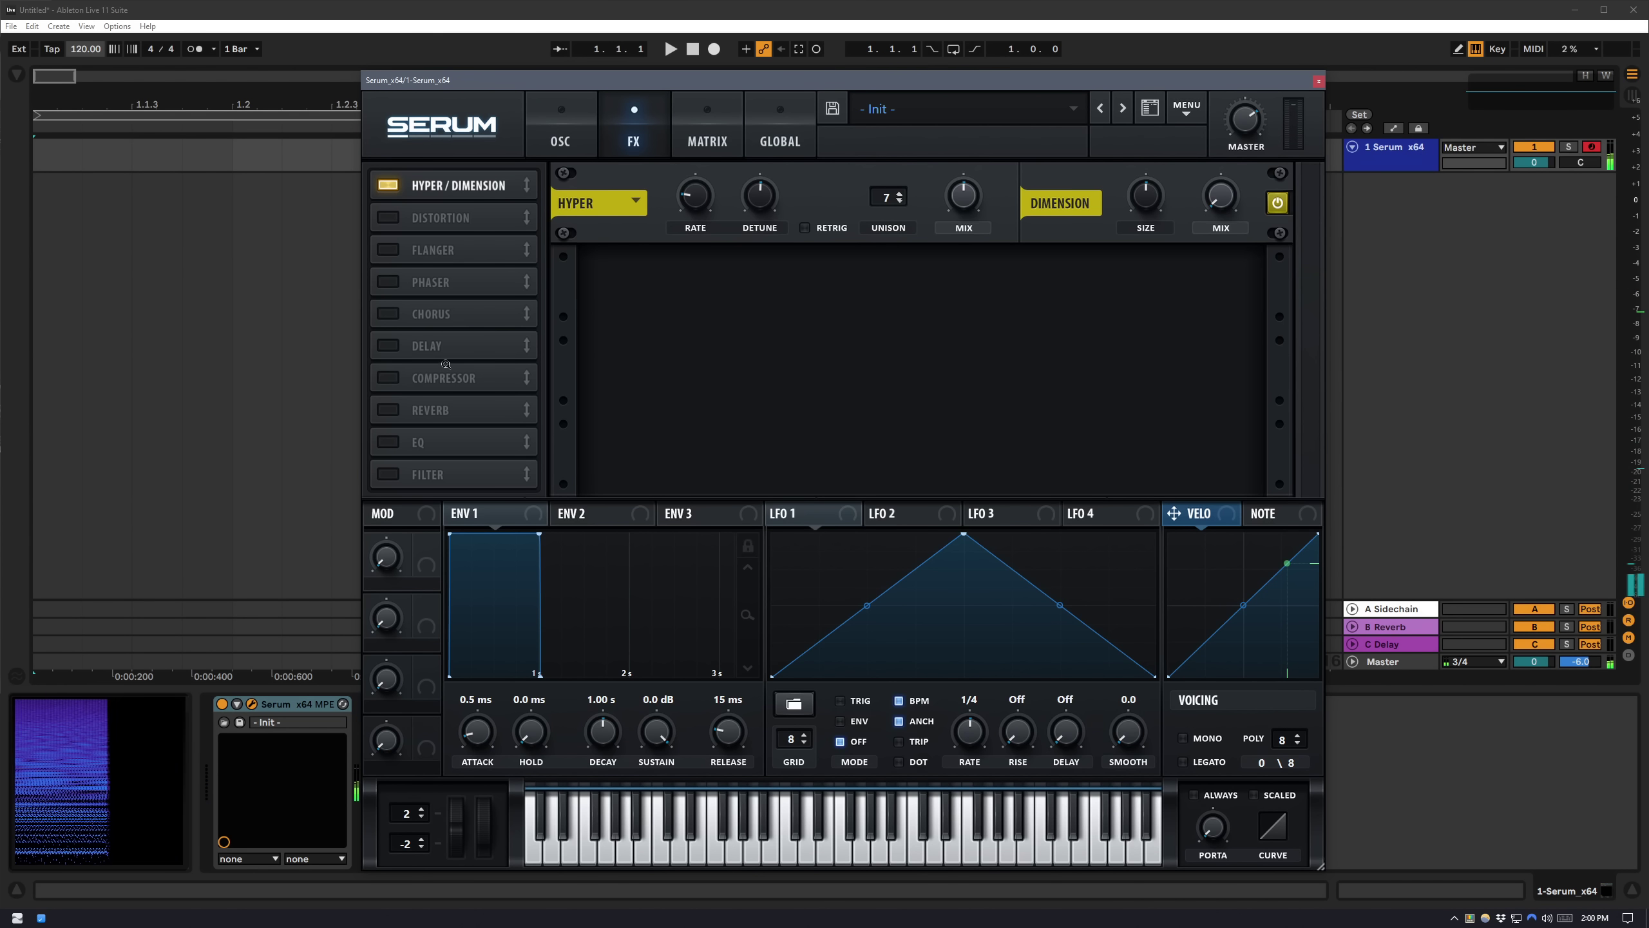
Enable the compressor effect in multiband mode and return to the oscillator page.
{"action": "left_click", "coordinate": [389, 377]}
{"action": "left_click", "coordinate": [1014, 312]}
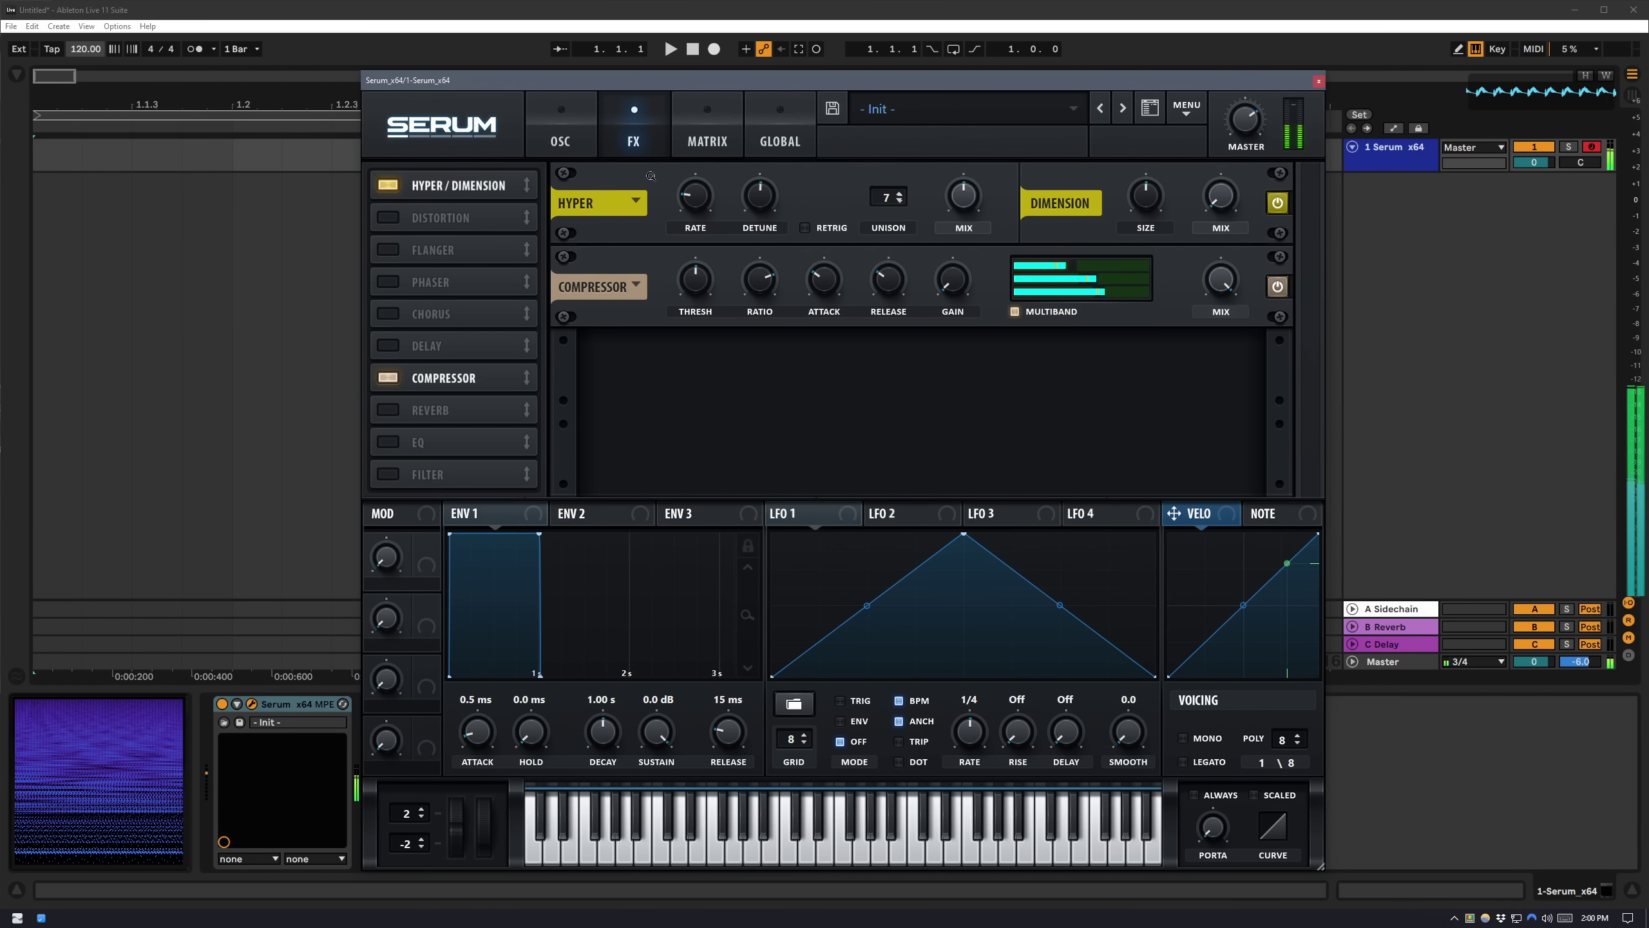
{"action": "left_click", "coordinate": [560, 130]}
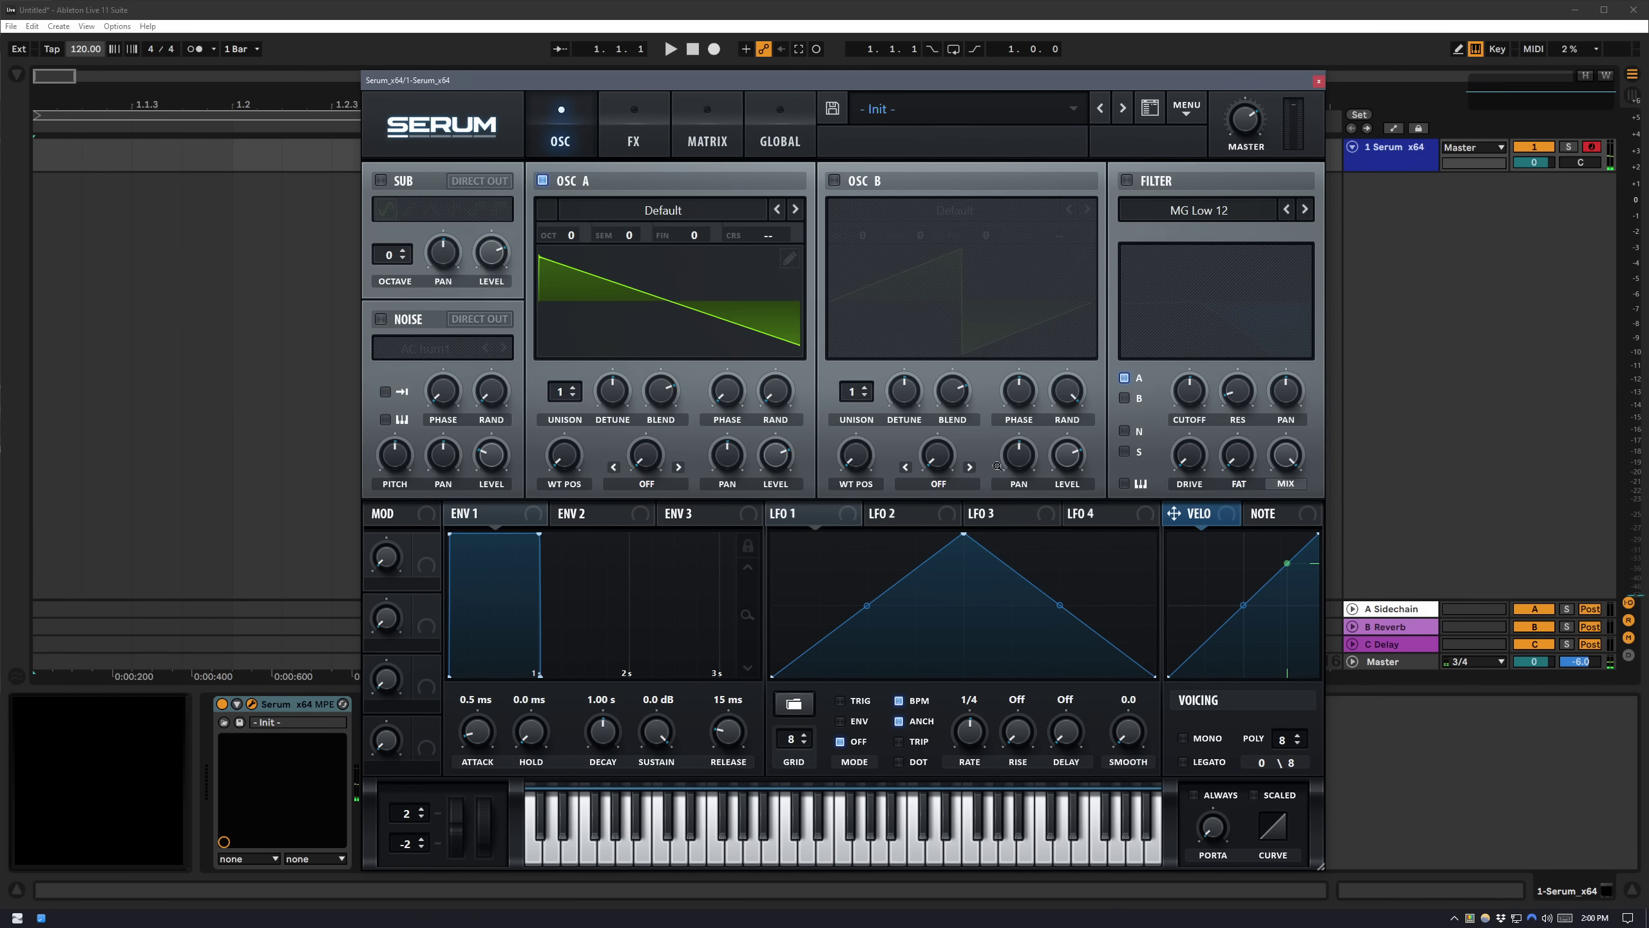
Shape LFO 1 into a rising ramp at a one-bar rate and assign it to oscillator A's wavetable position.
{"action": "left_click", "coordinate": [93, 52]}
{"action": "left_click_drag", "start_coordinate": [964, 534], "coordinate": [1154, 534]}
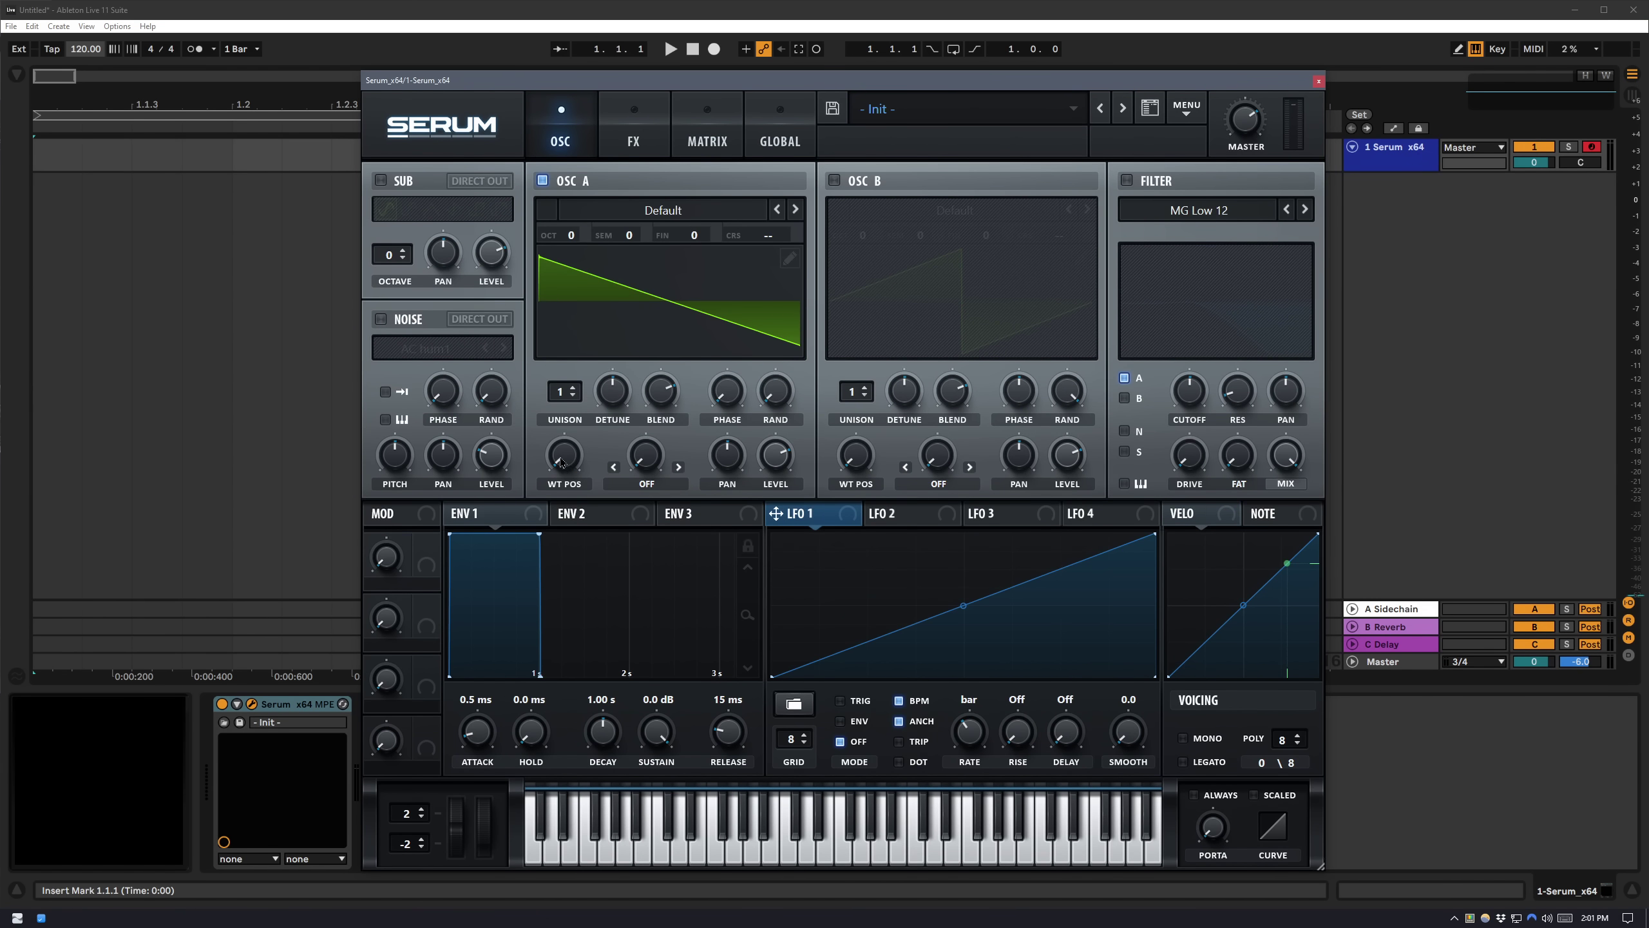
{"action": "left_click_drag", "start_coordinate": [561, 463], "coordinate": [561, 463]}
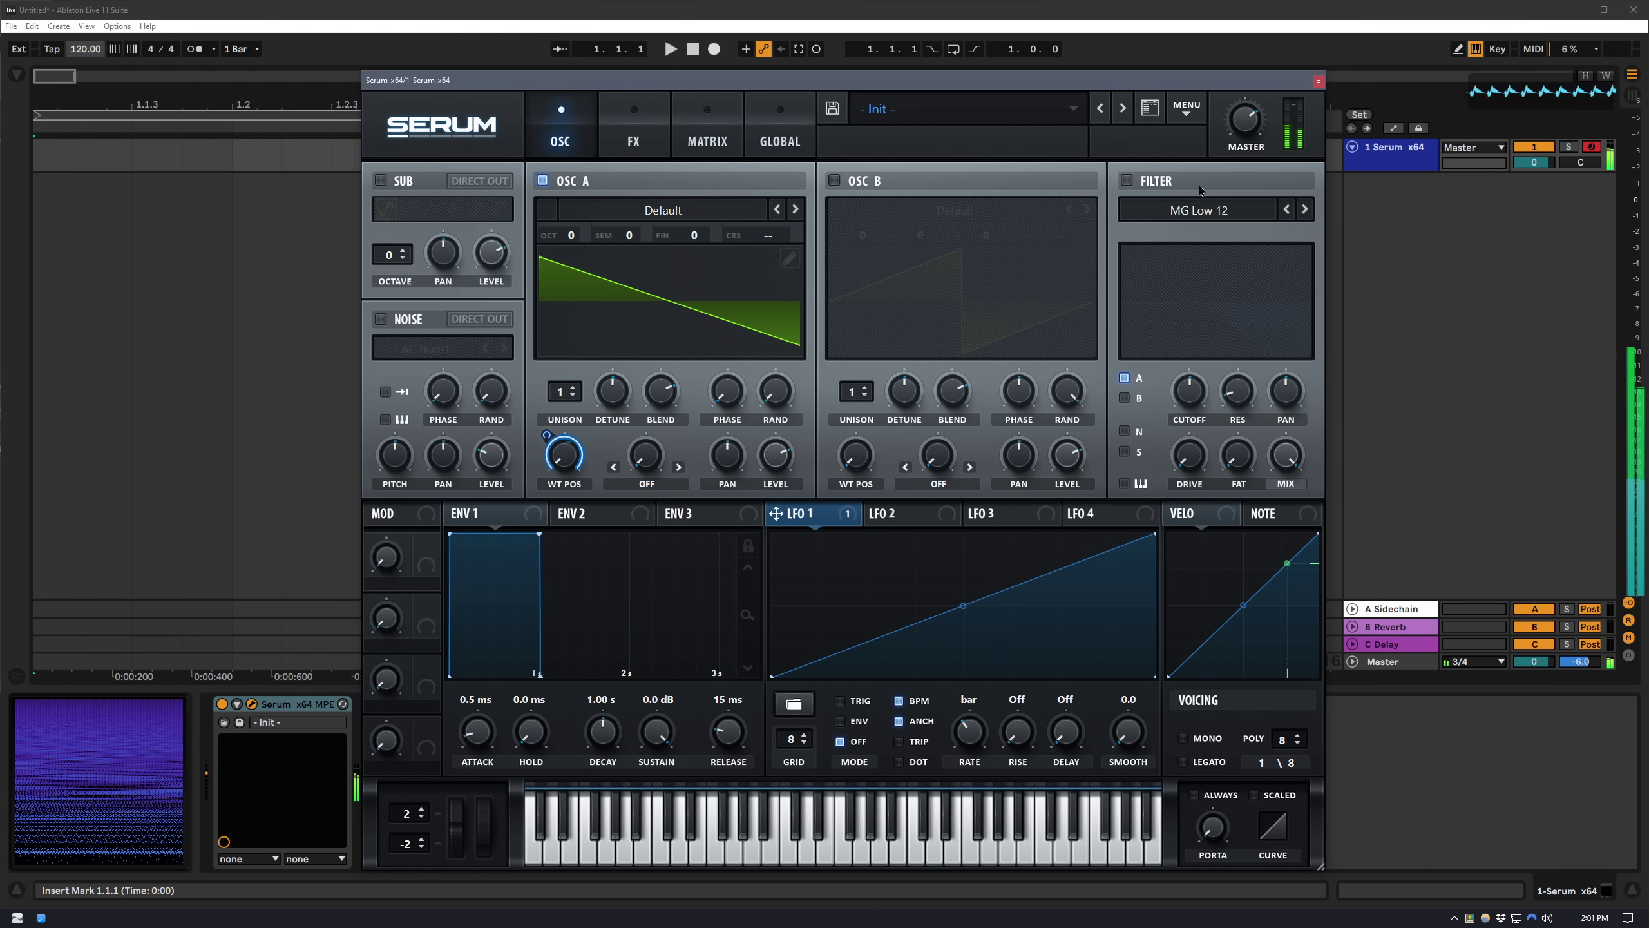
Resample the patch to oscillator B and switch its wavetable display to the flat 2D view.
{"action": "left_click", "coordinate": [1191, 110]}
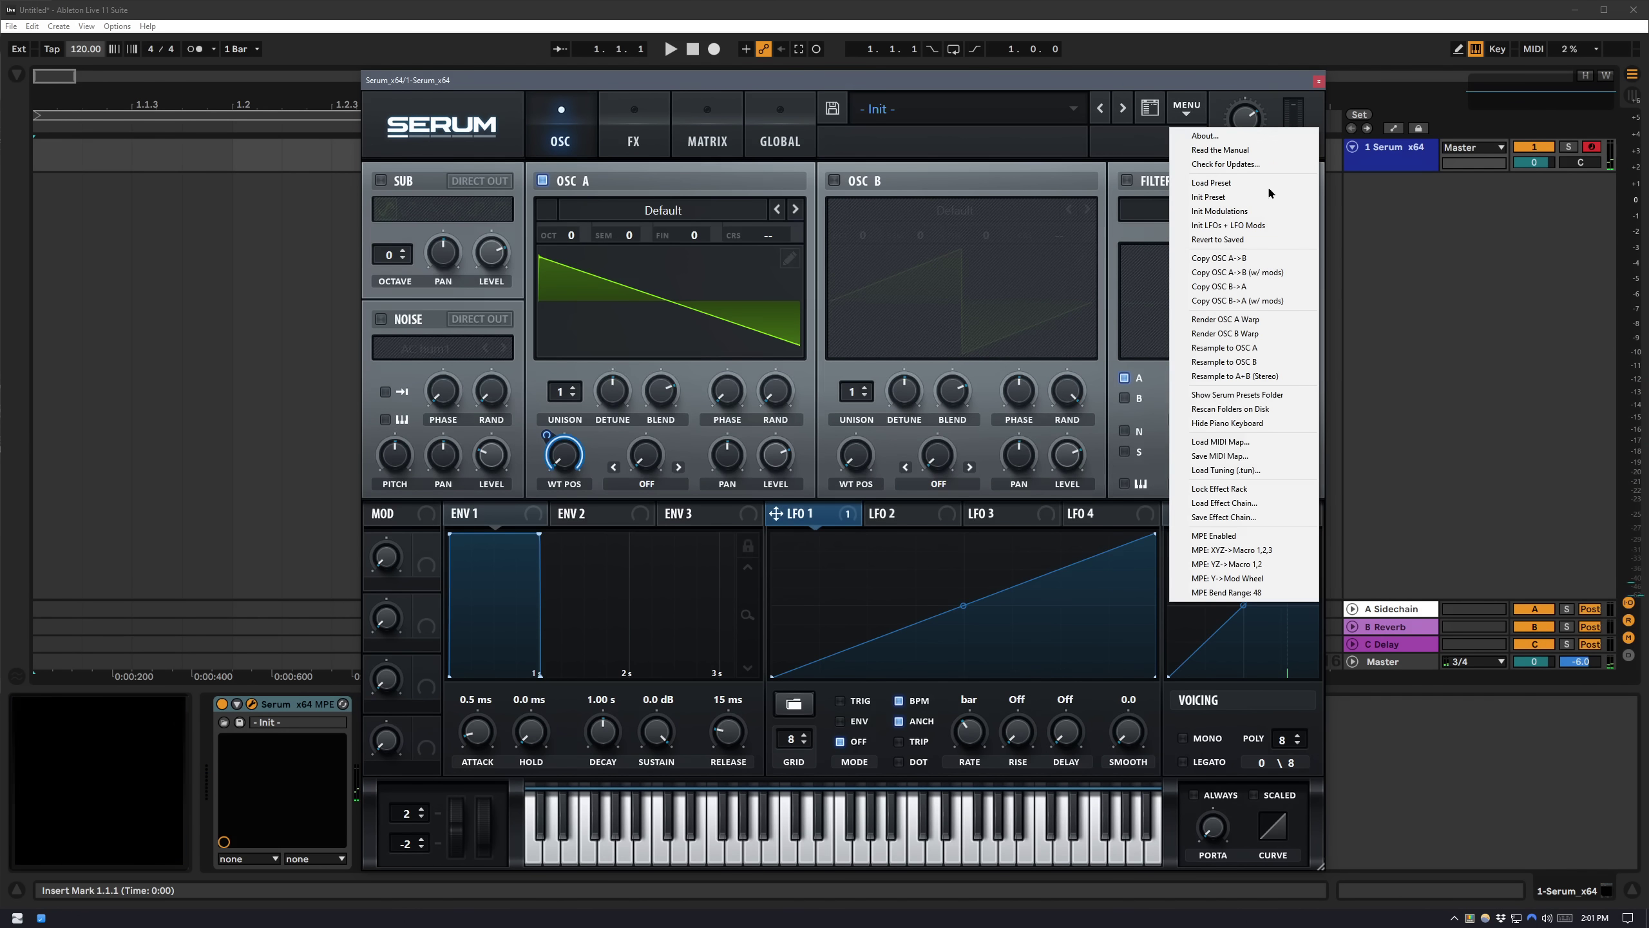
{"action": "left_click", "coordinate": [1271, 363]}
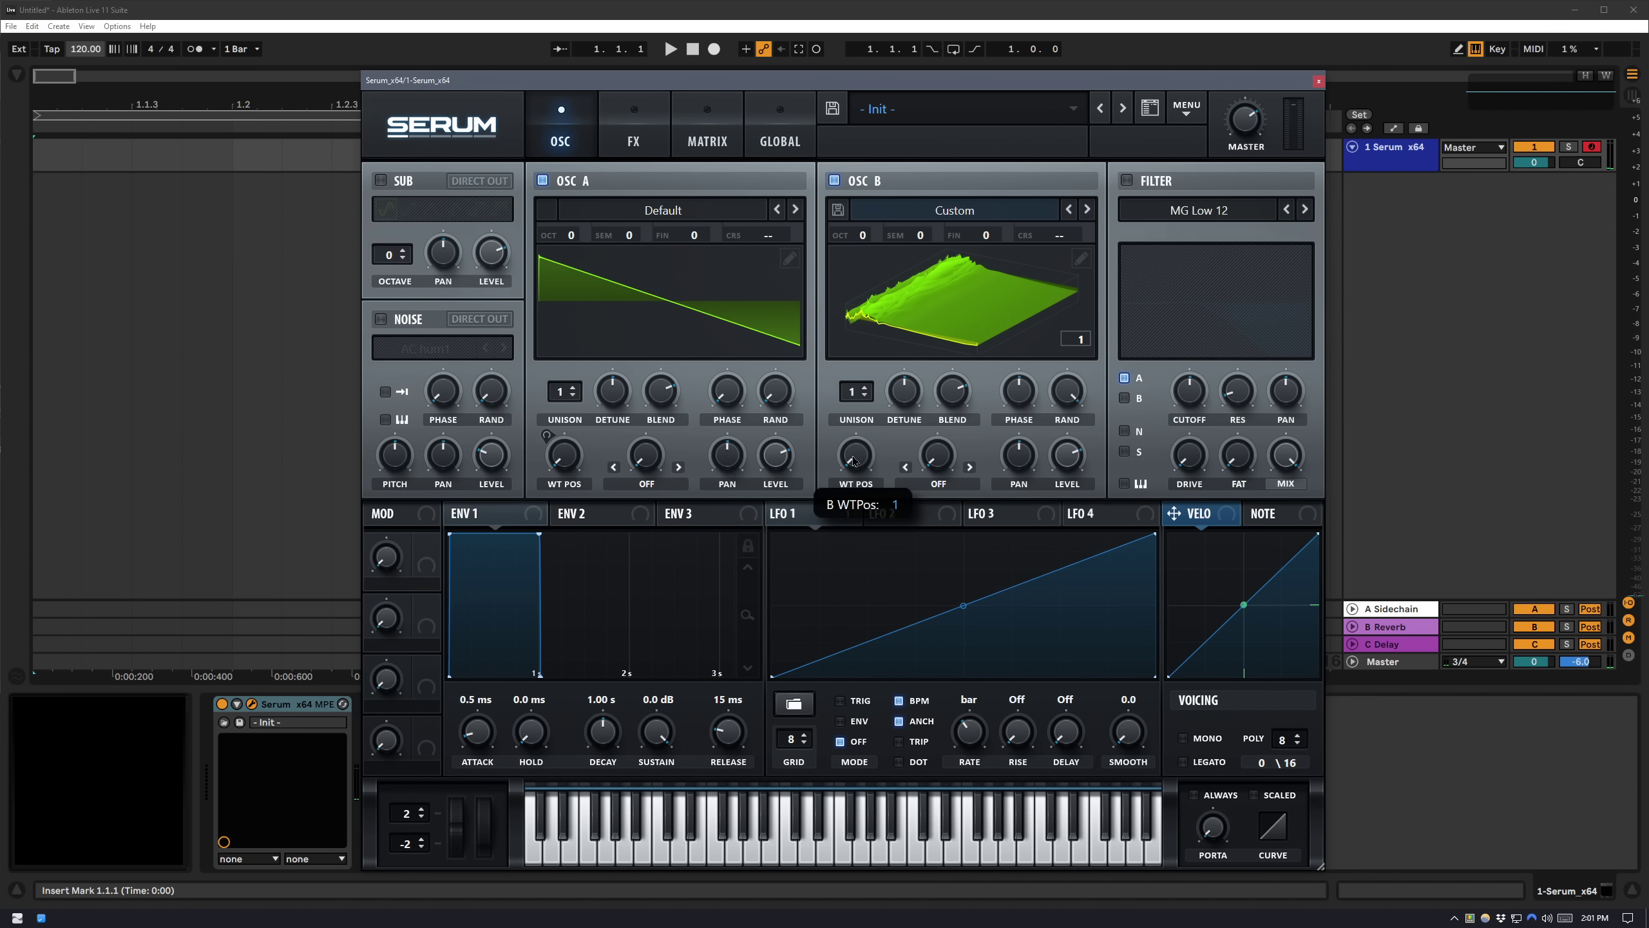
{"action": "left_click_drag", "start_coordinate": [885, 307], "coordinate": [851, 516]}
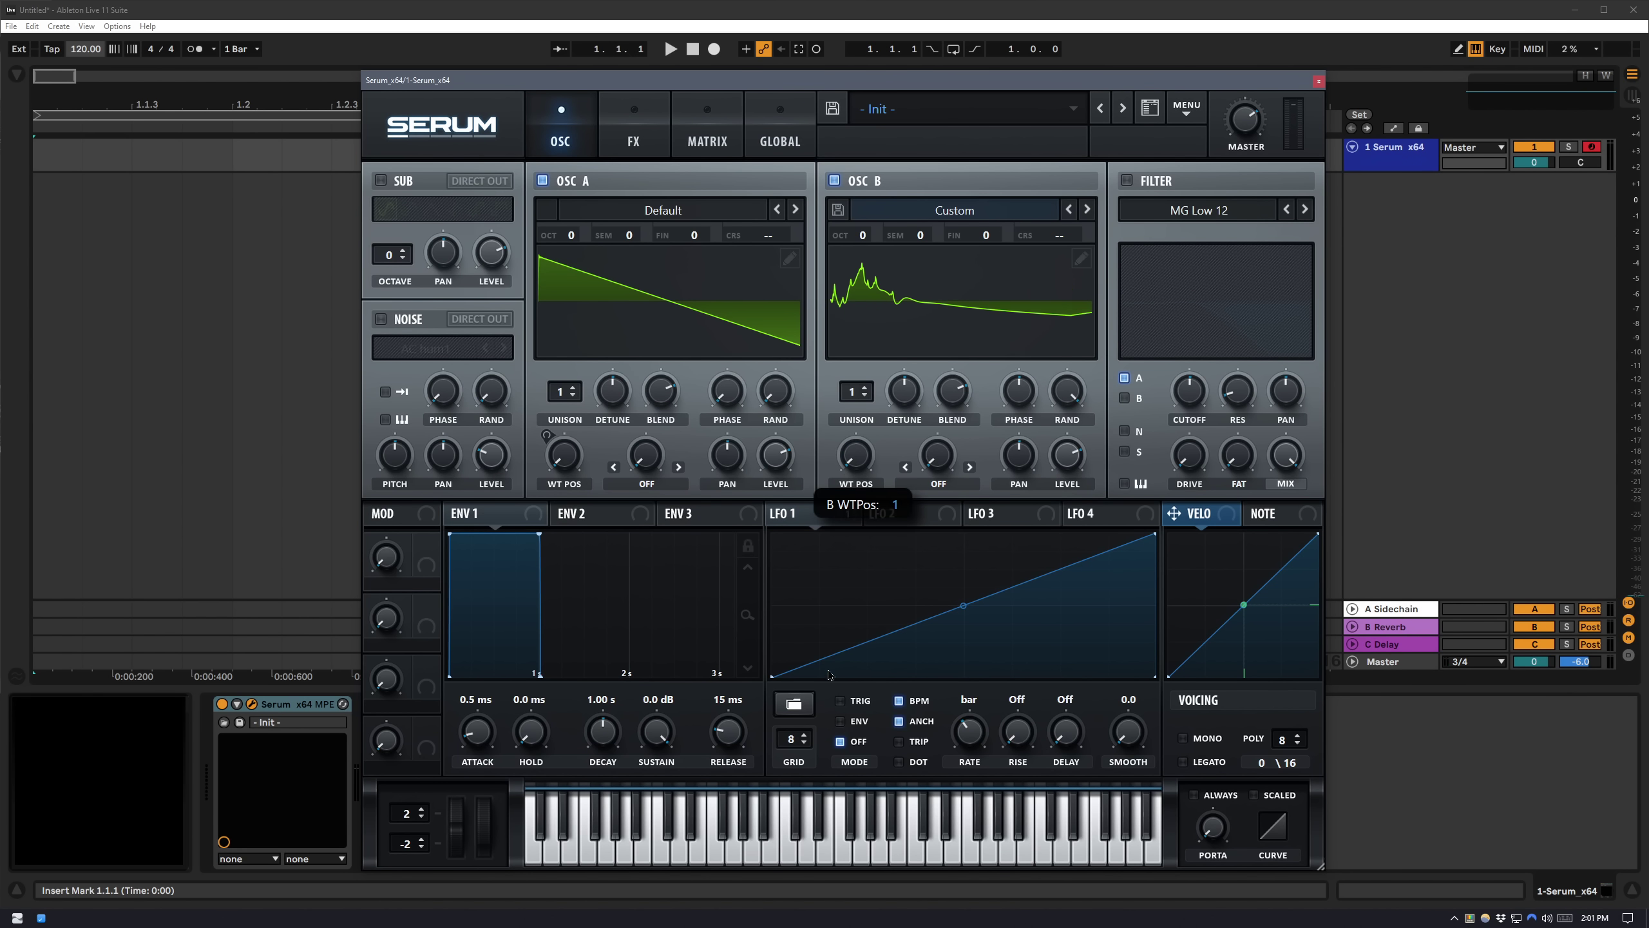
Turn off oscillator A, Hyper/Dimension and the compressor, and sweep oscillator B's wavetable position to audition the resampled table.
{"action": "left_click", "coordinate": [543, 180]}
{"action": "left_click", "coordinate": [626, 137]}
{"action": "left_click", "coordinate": [387, 185]}
{"action": "left_click", "coordinate": [387, 378]}
{"action": "left_click", "coordinate": [561, 141]}
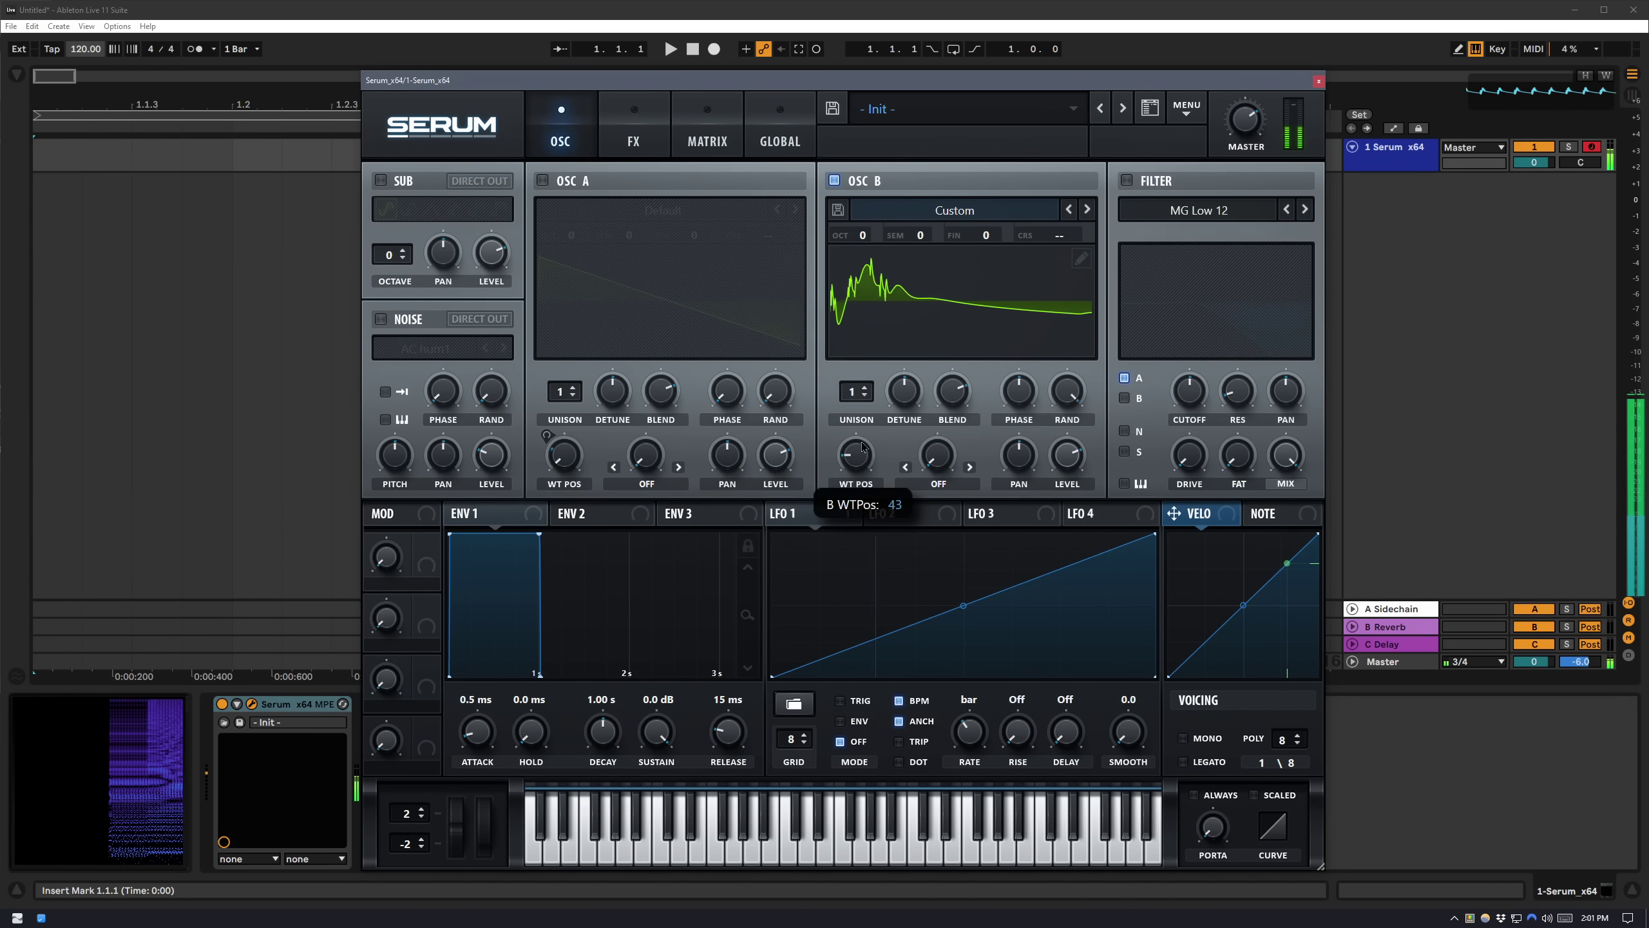
{"action": "left_click_drag", "start_coordinate": [863, 447], "coordinate": [865, 472]}
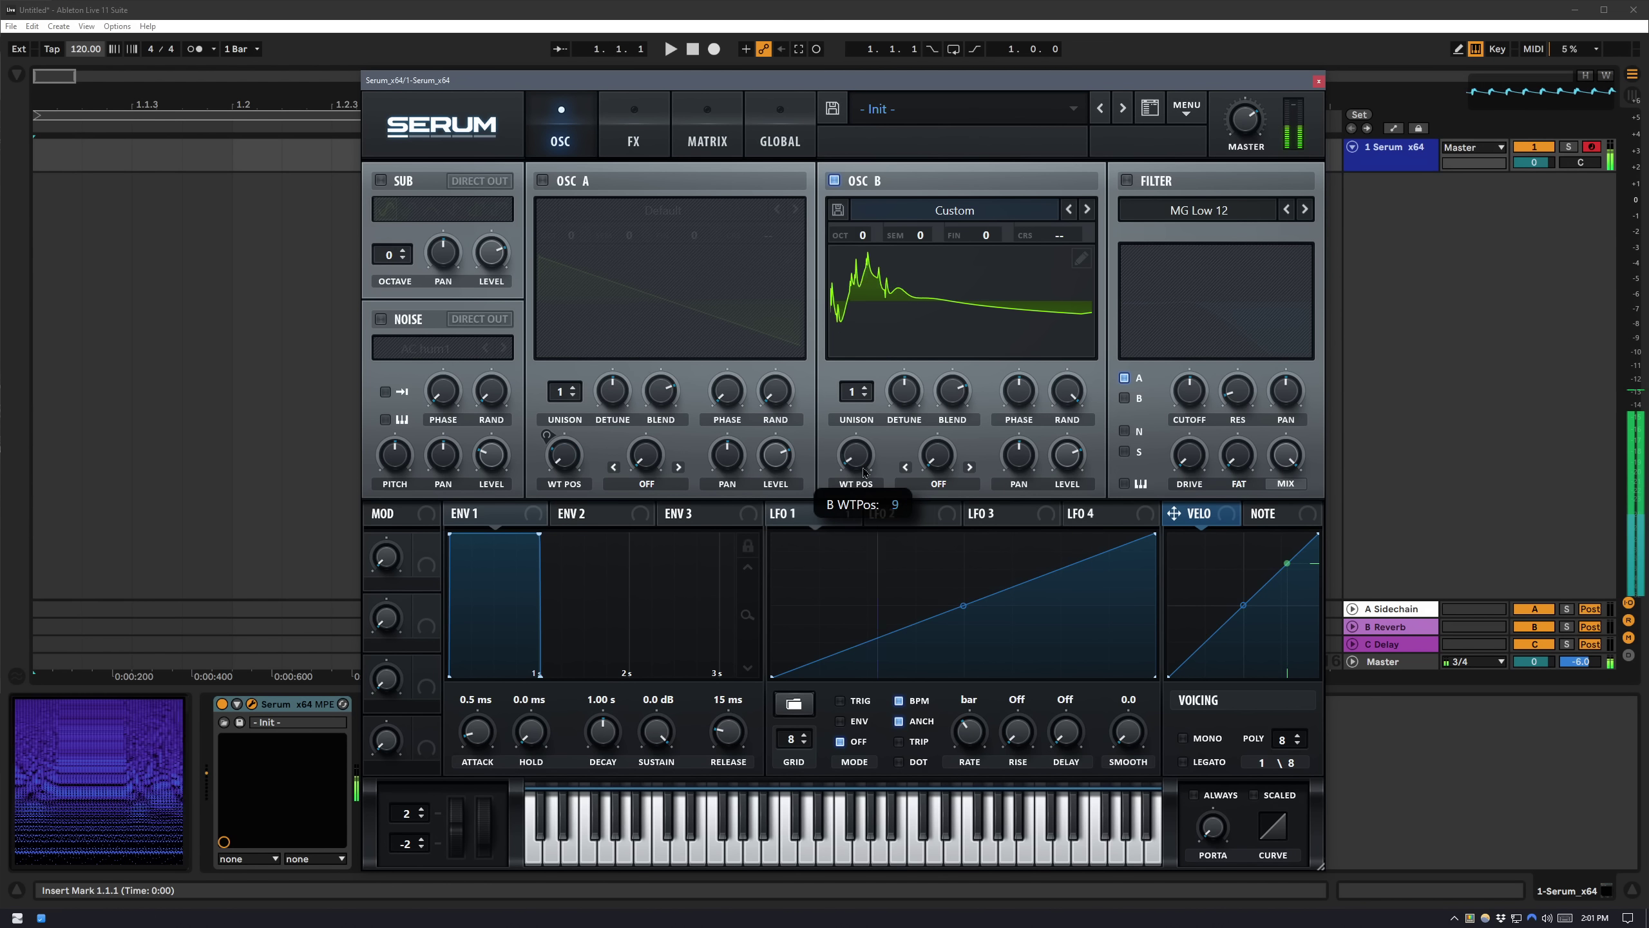
Turn oscillator A, Hyper/Dimension and the compressor back on, and disable oscillator B.
{"action": "left_click", "coordinate": [542, 179]}
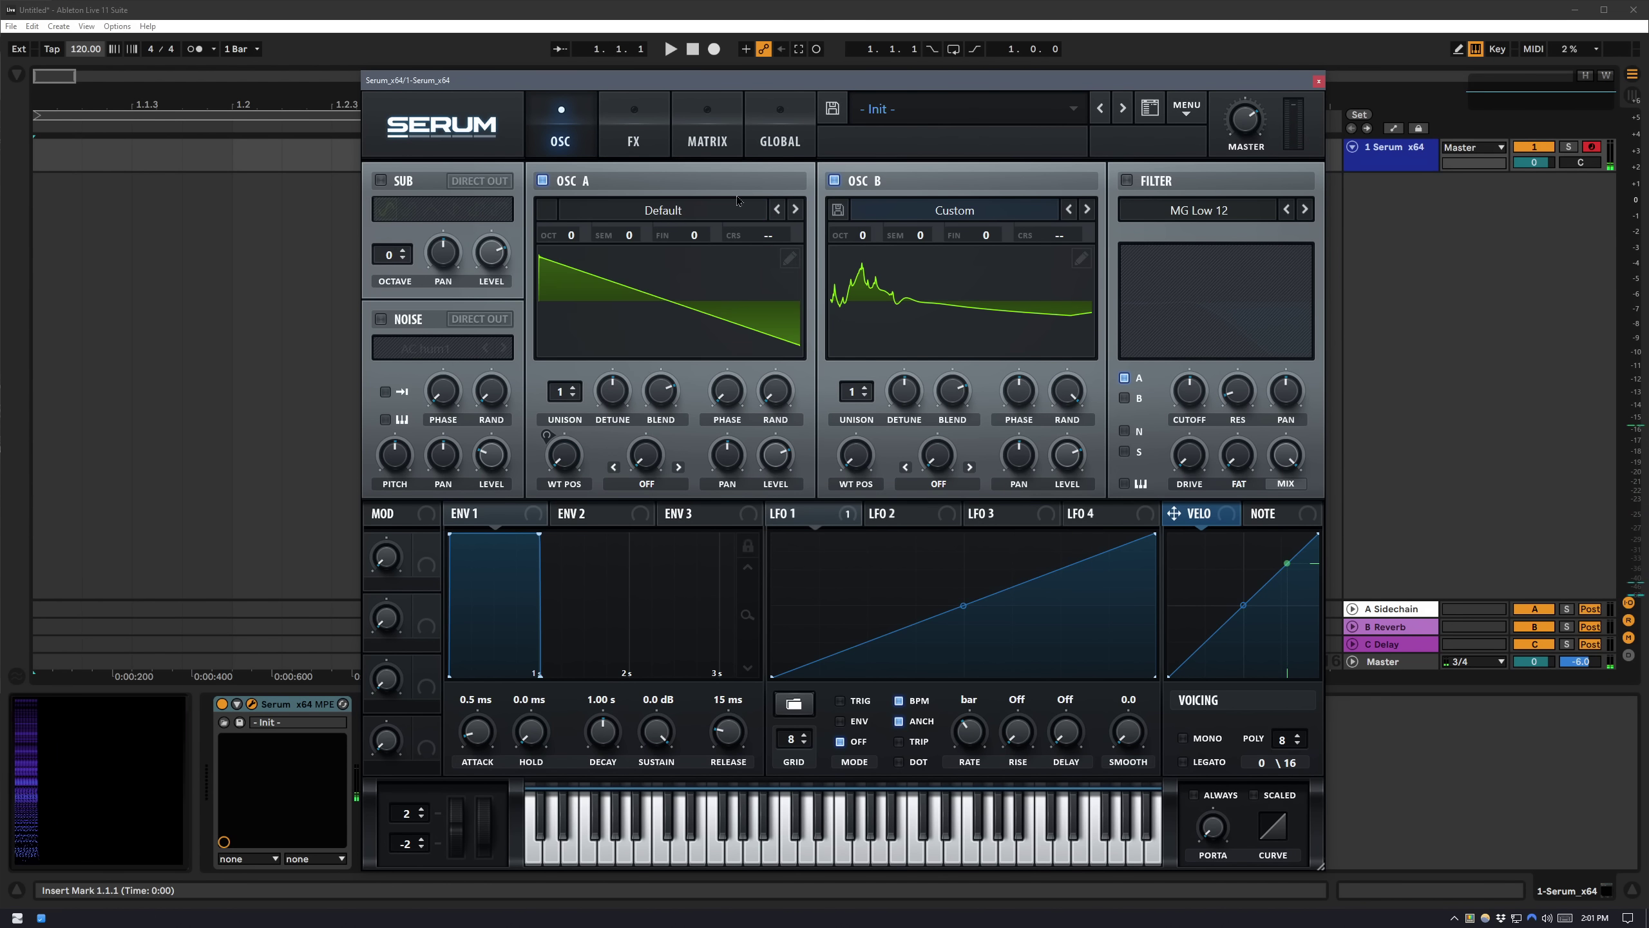
{"action": "left_click", "coordinate": [616, 151]}
{"action": "left_click", "coordinate": [387, 185]}
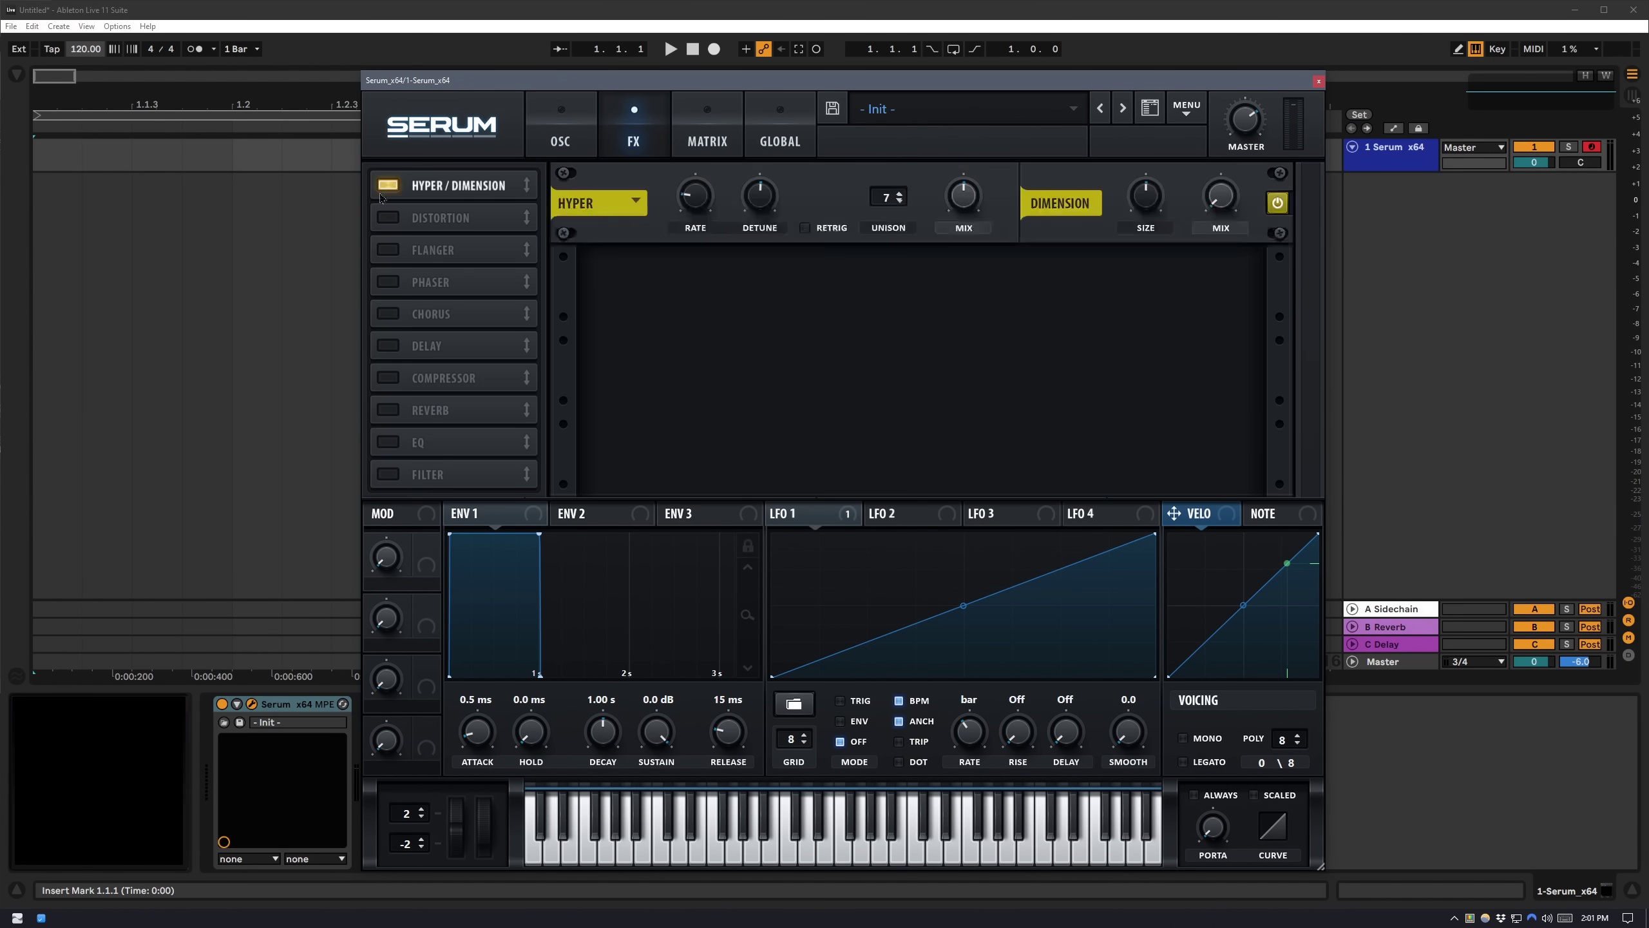
{"action": "left_click", "coordinate": [388, 378]}
{"action": "left_click", "coordinate": [560, 133]}
Resample the patch to oscillator A five times in a row, playing a note between passes to audition the sound.
{"action": "left_click", "coordinate": [1185, 107]}
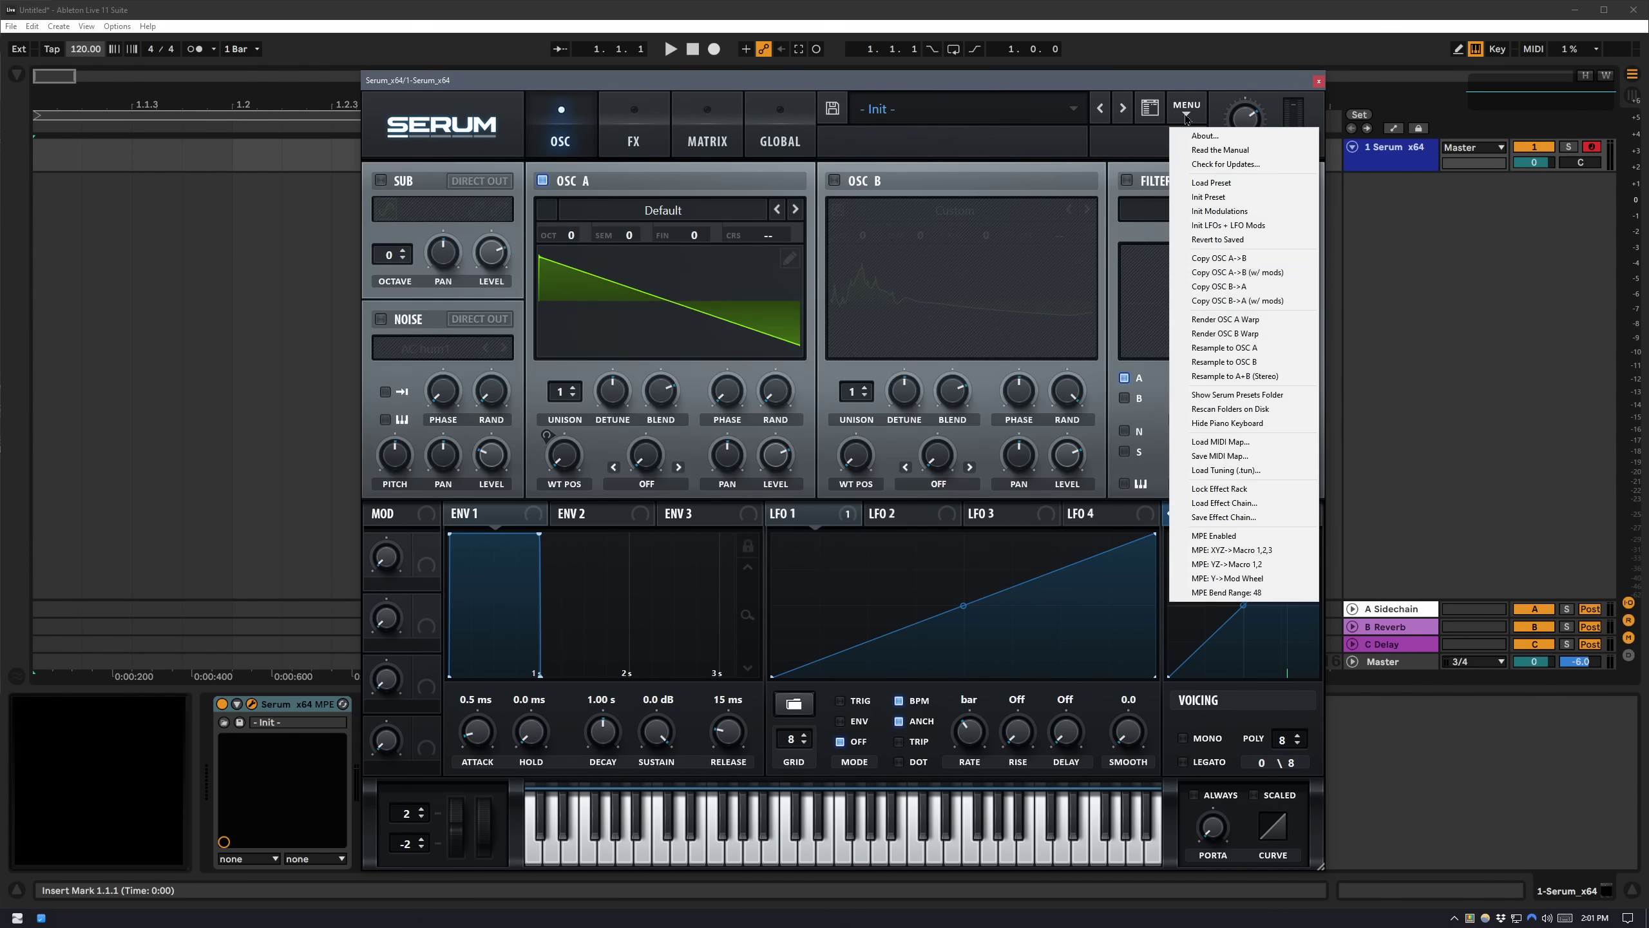
{"action": "left_click", "coordinate": [1280, 352]}
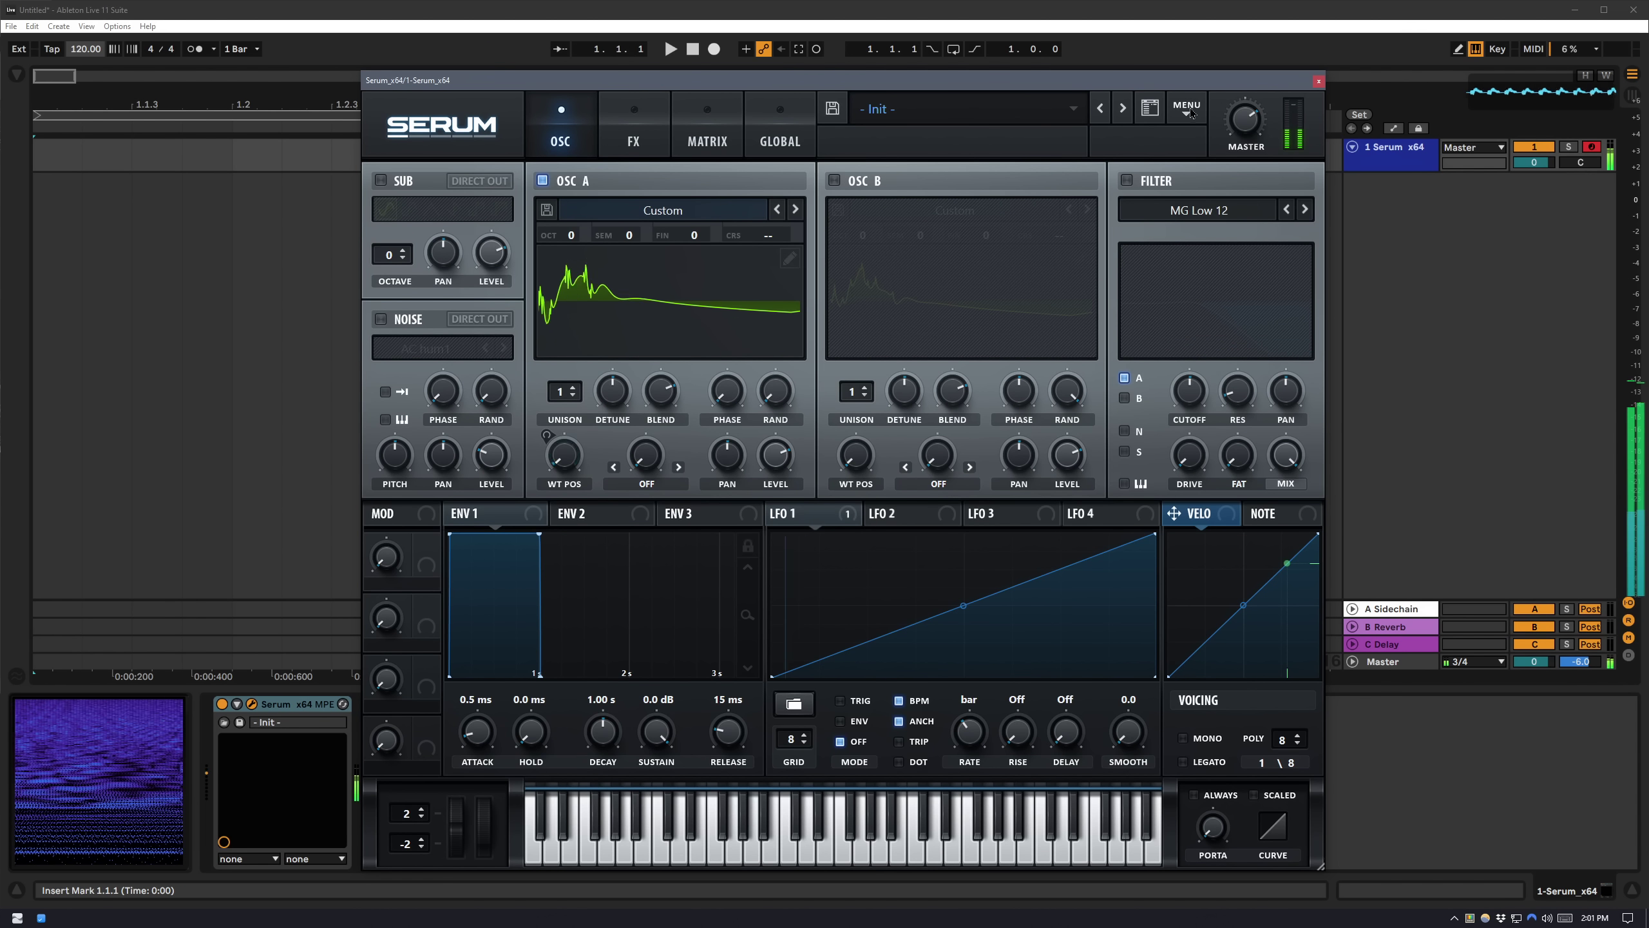
{"action": "left_click", "coordinate": [1191, 110]}
{"action": "left_click", "coordinate": [1271, 349]}
{"action": "key", "text": "a"}
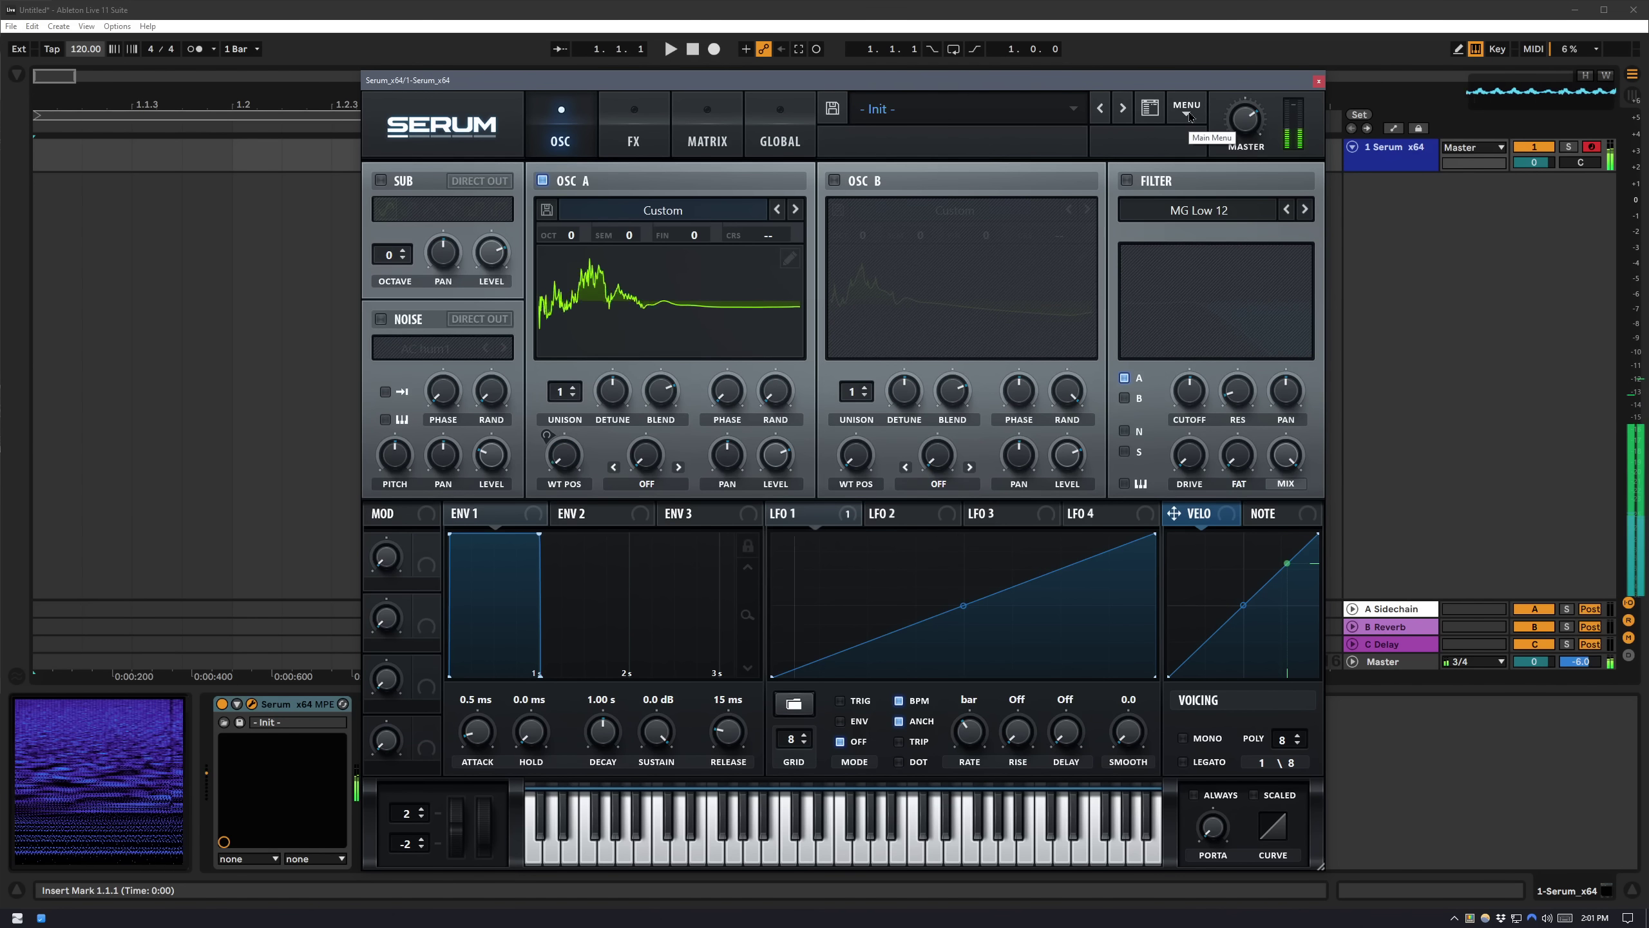
{"action": "left_click", "coordinate": [1188, 109]}
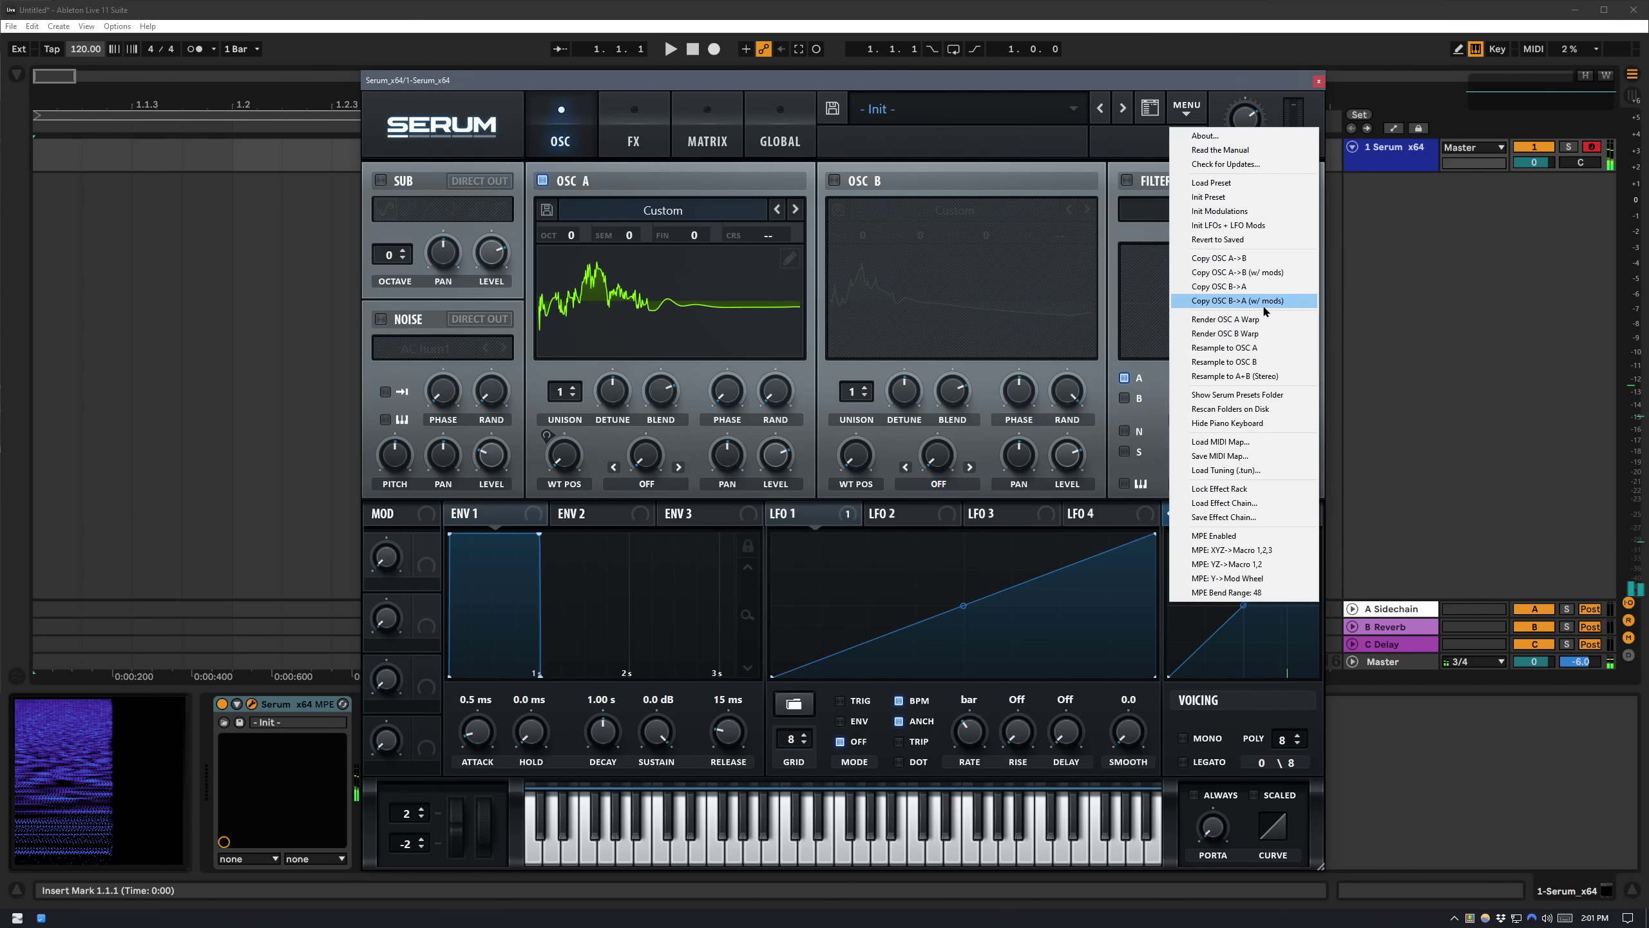
{"action": "left_click", "coordinate": [1276, 350]}
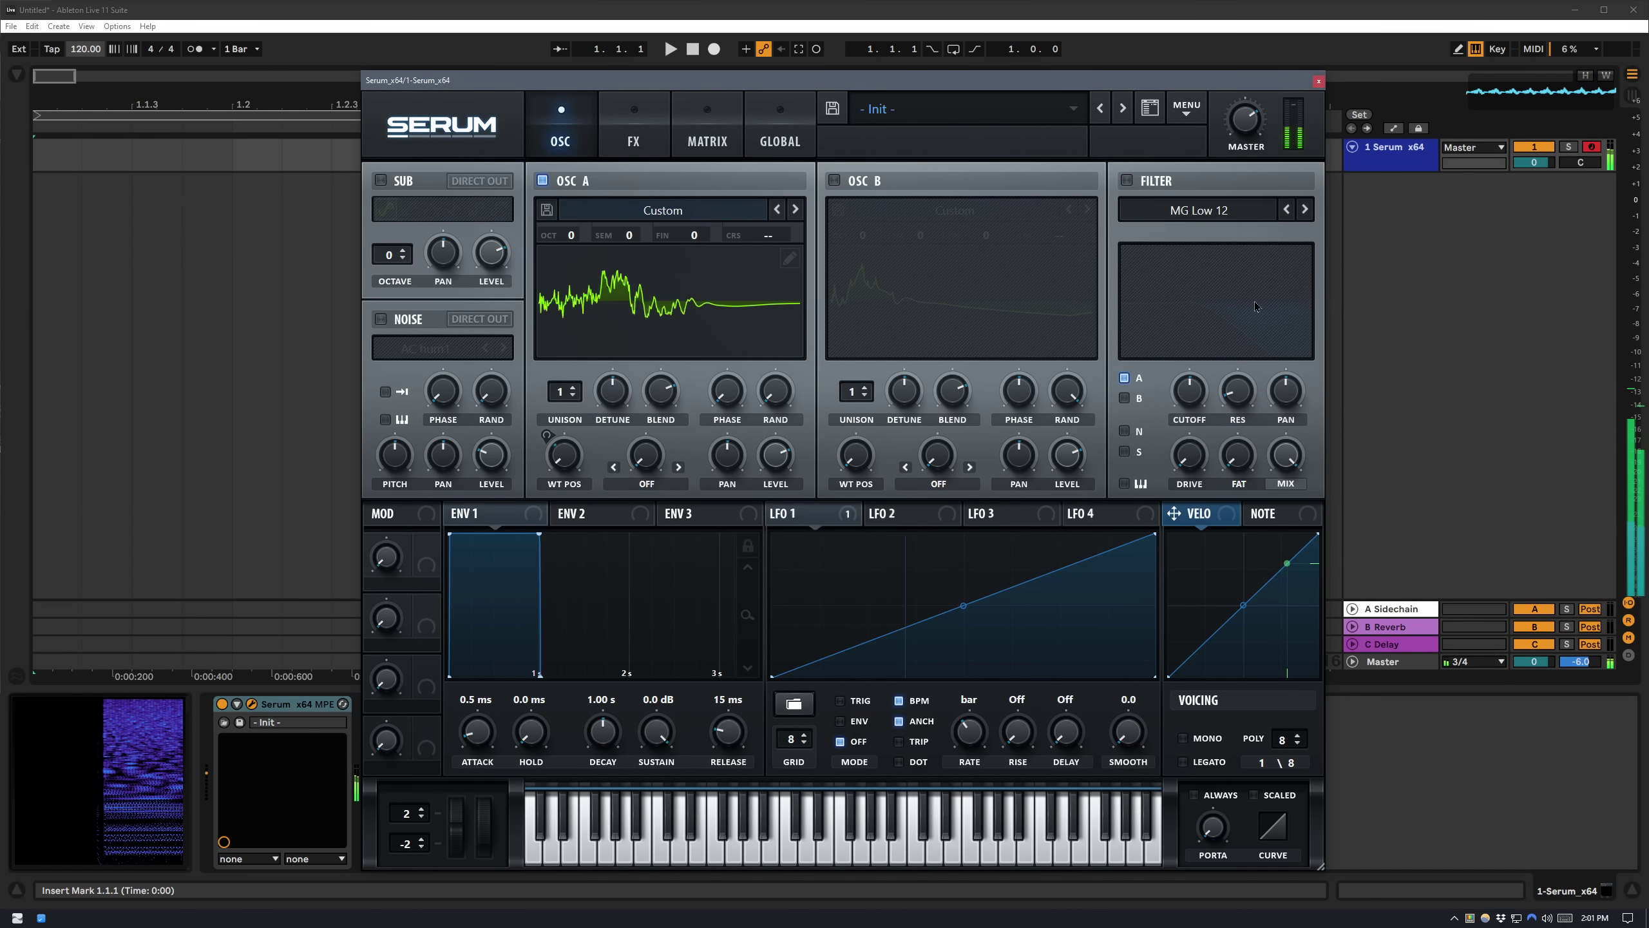
{"action": "left_click", "coordinate": [1188, 109]}
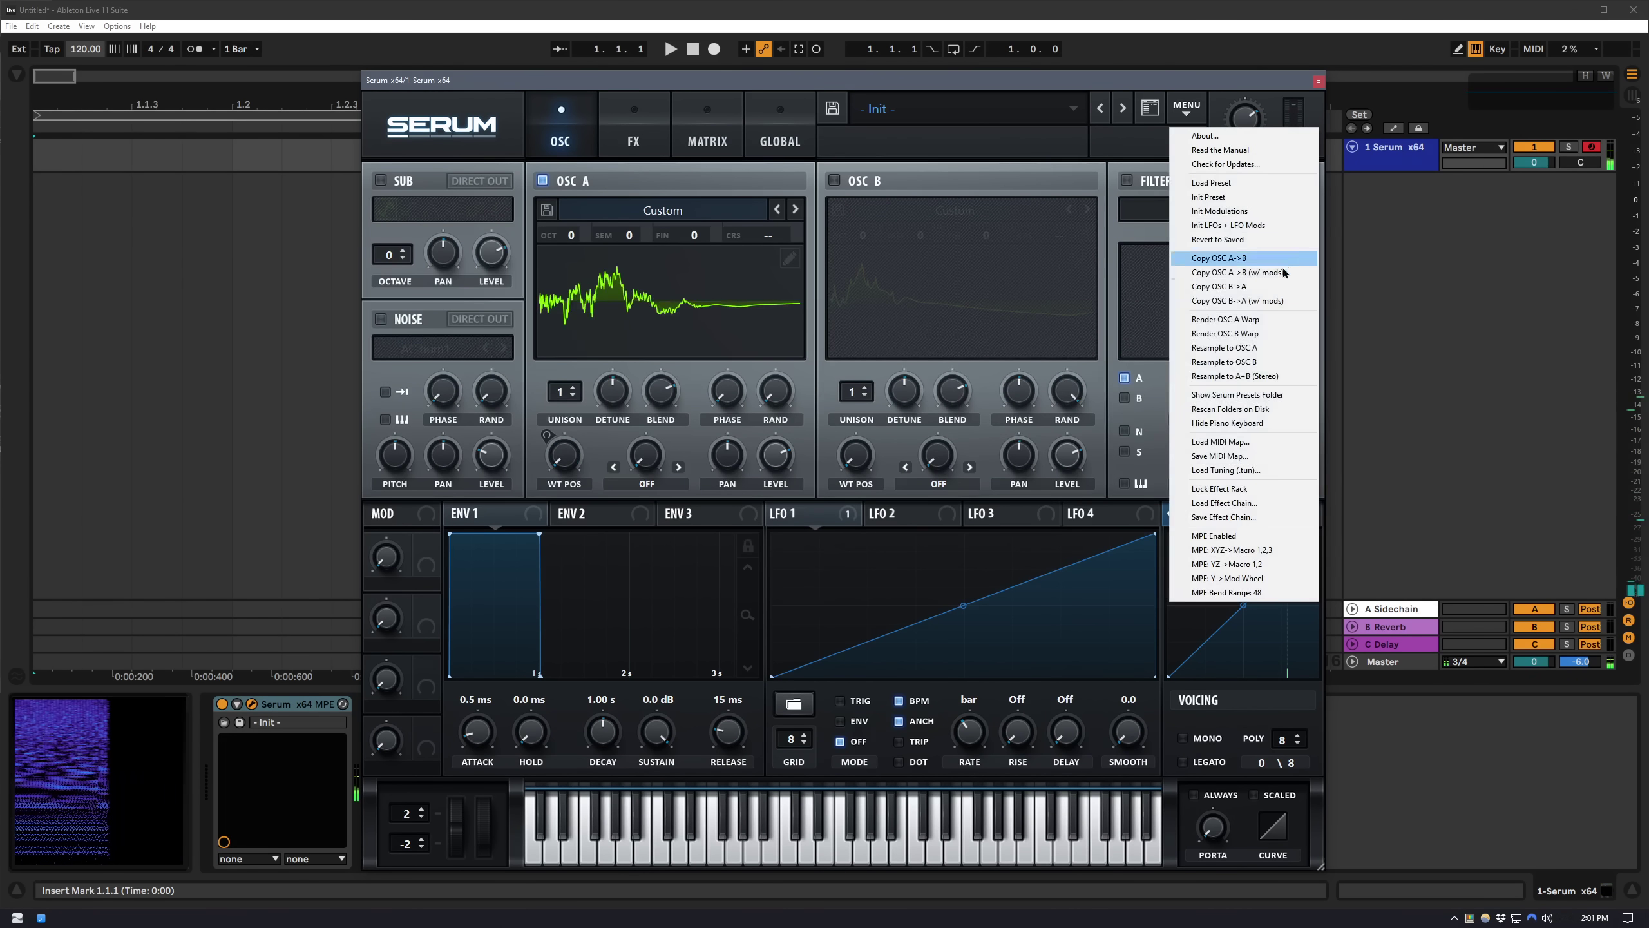
{"action": "left_click", "coordinate": [1274, 351]}
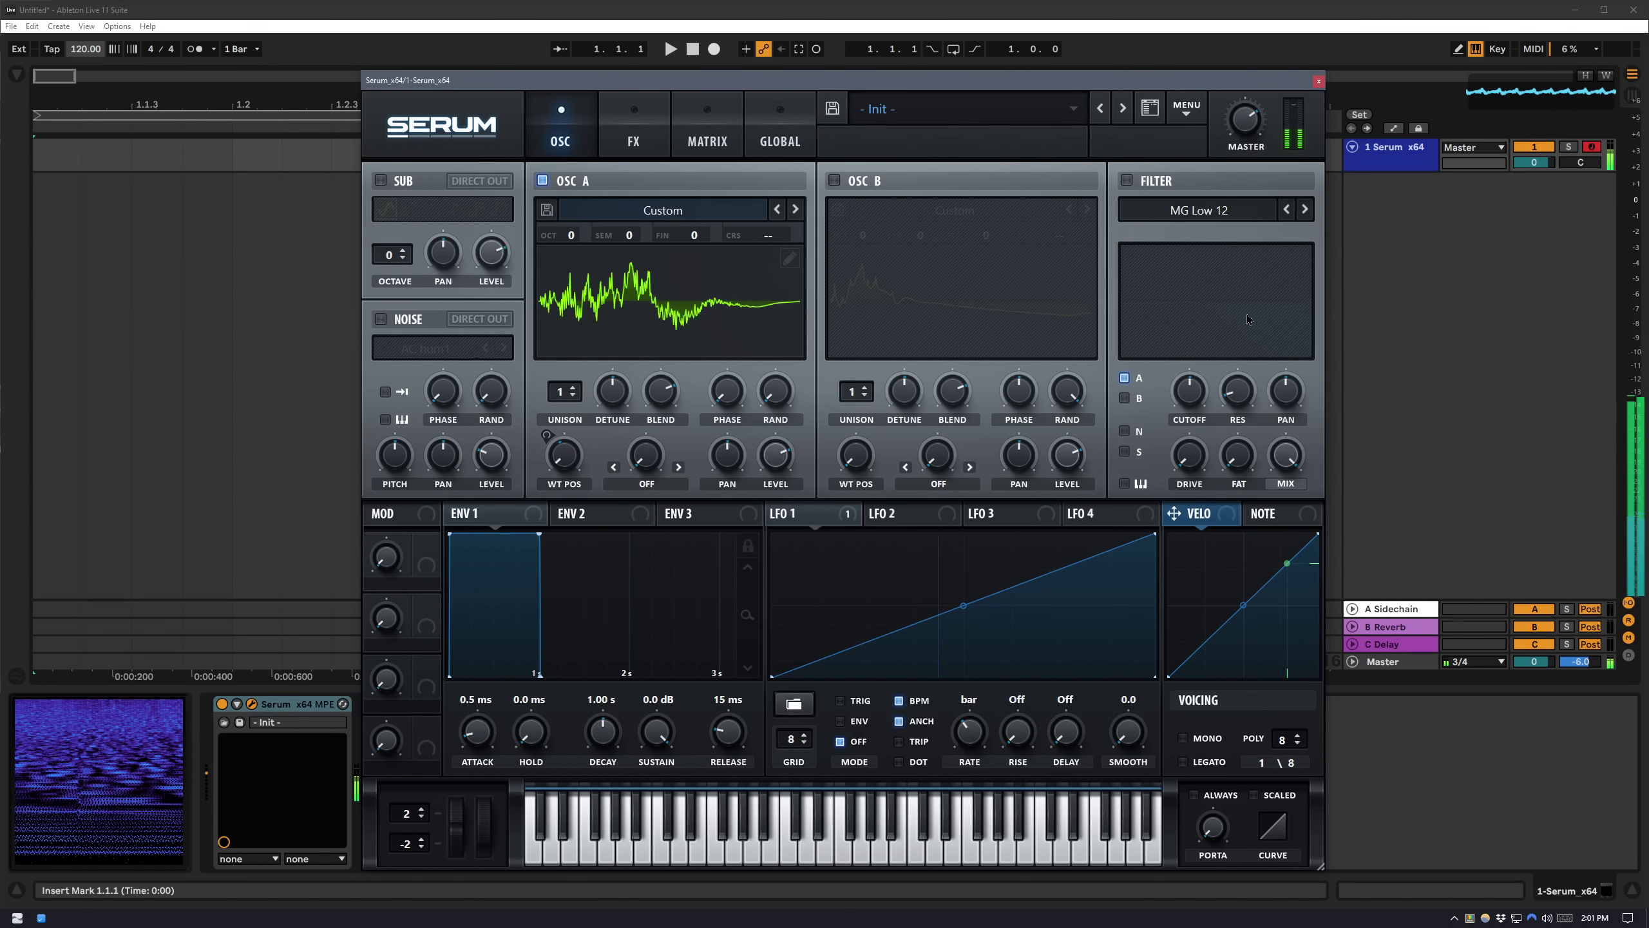
{"action": "left_click", "coordinate": [1186, 109]}
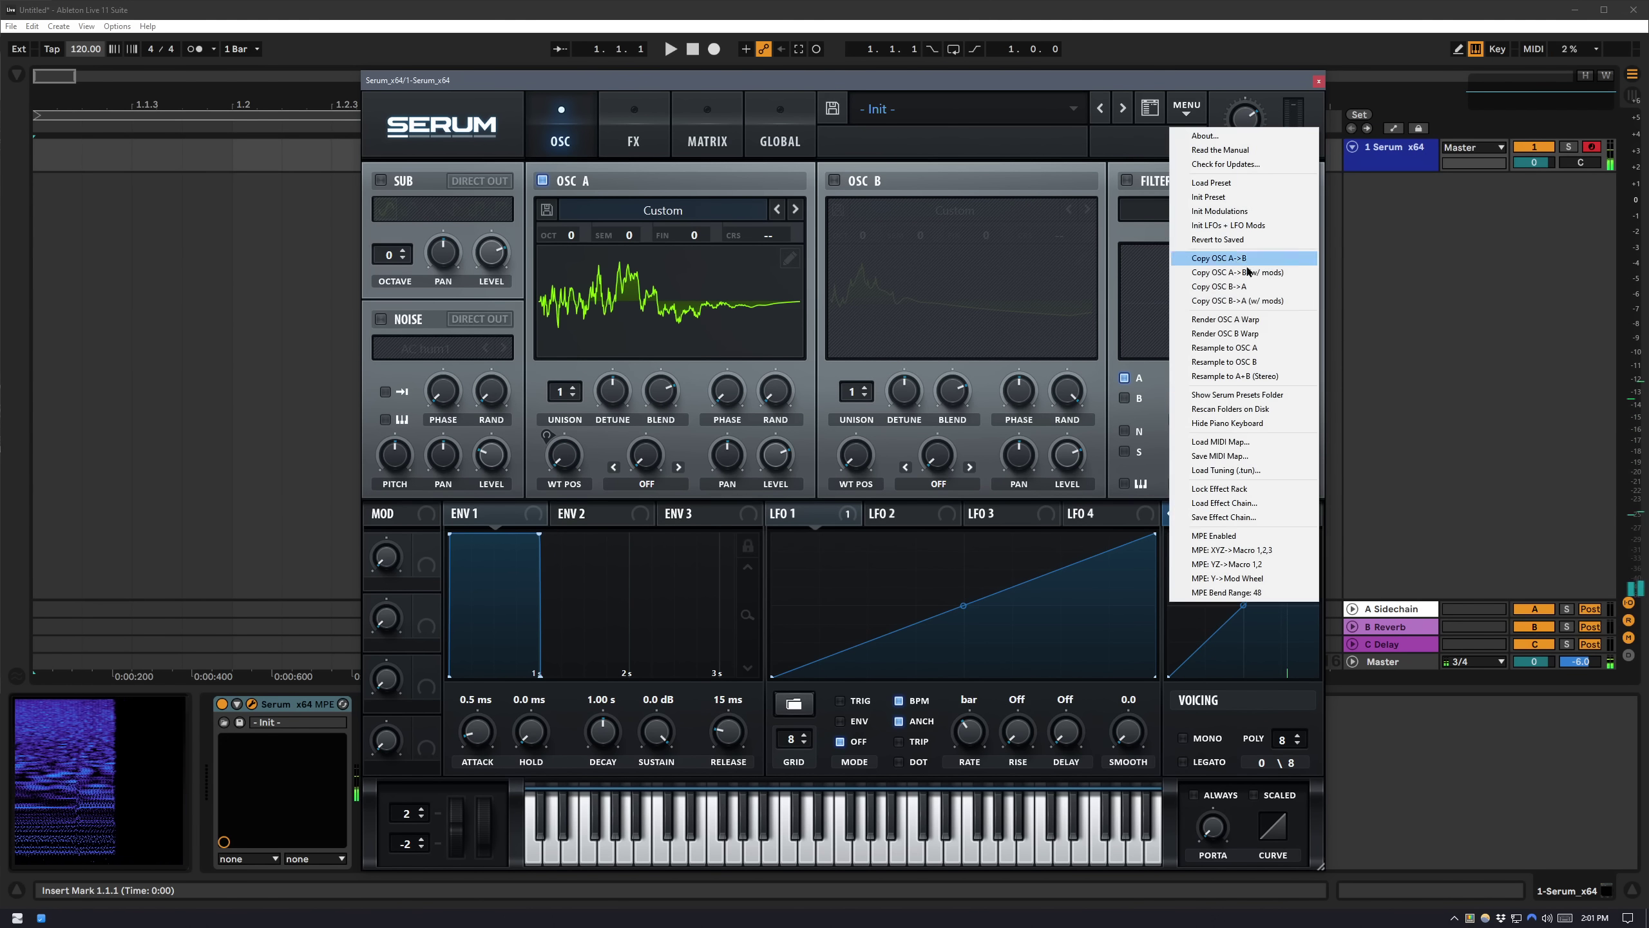
{"action": "left_click", "coordinate": [1261, 341]}
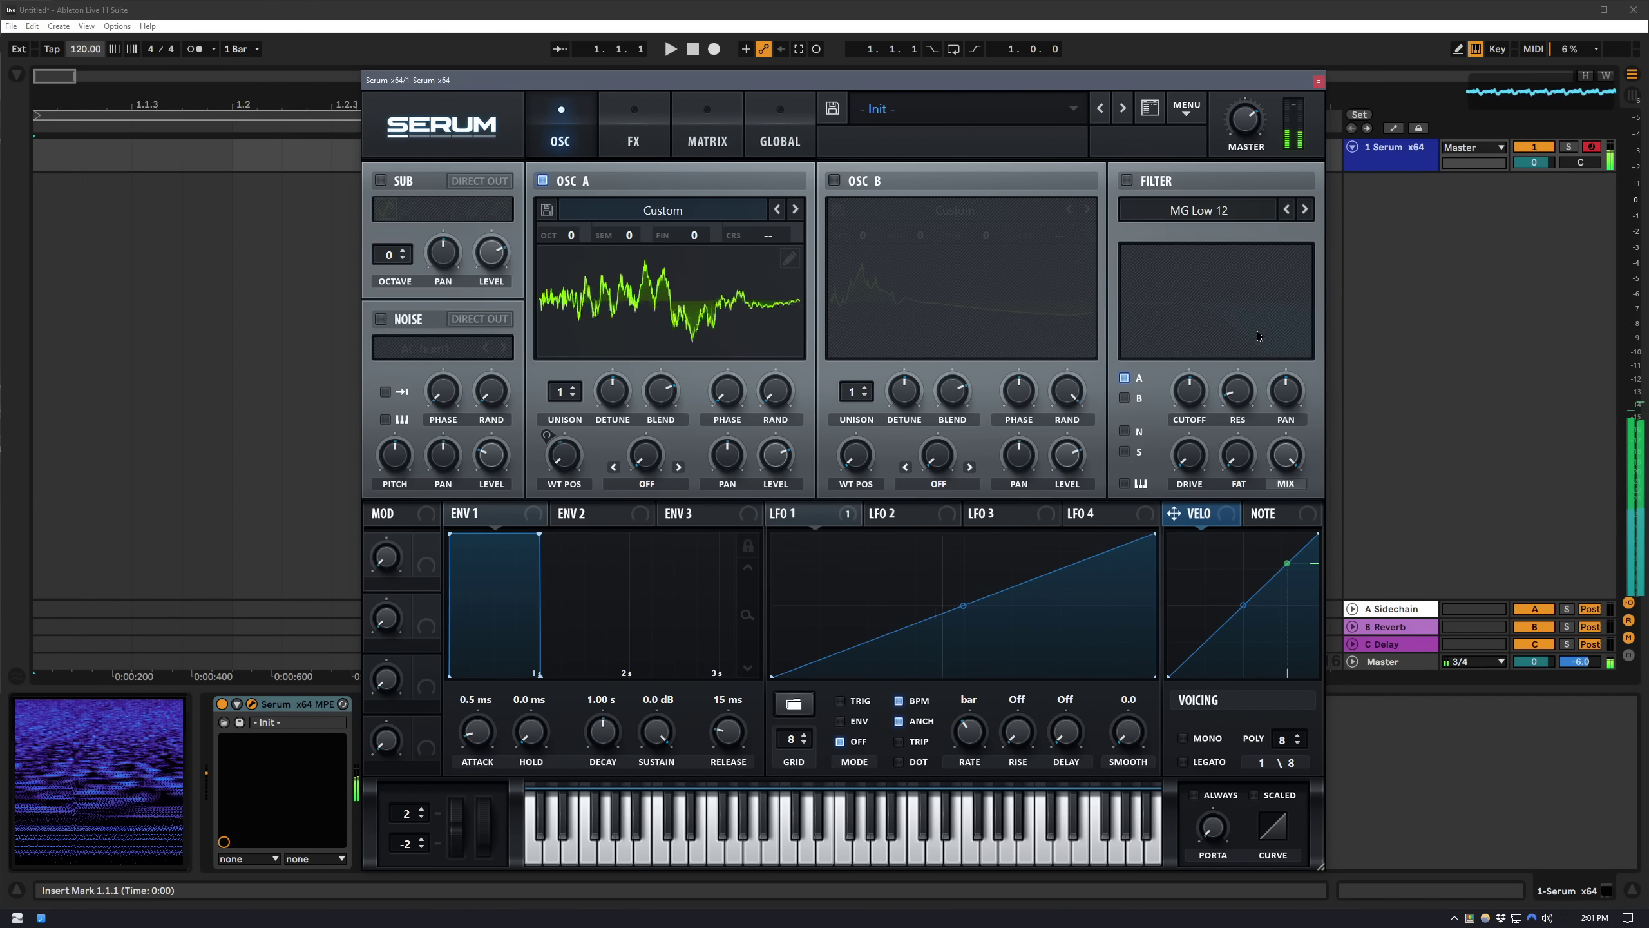
Turn off the Hyper/Dimension and compressor effects and return to the oscillator page.
{"action": "left_click", "coordinate": [633, 136]}
{"action": "left_click", "coordinate": [392, 187]}
{"action": "left_click", "coordinate": [392, 380]}
{"action": "left_click", "coordinate": [561, 136]}
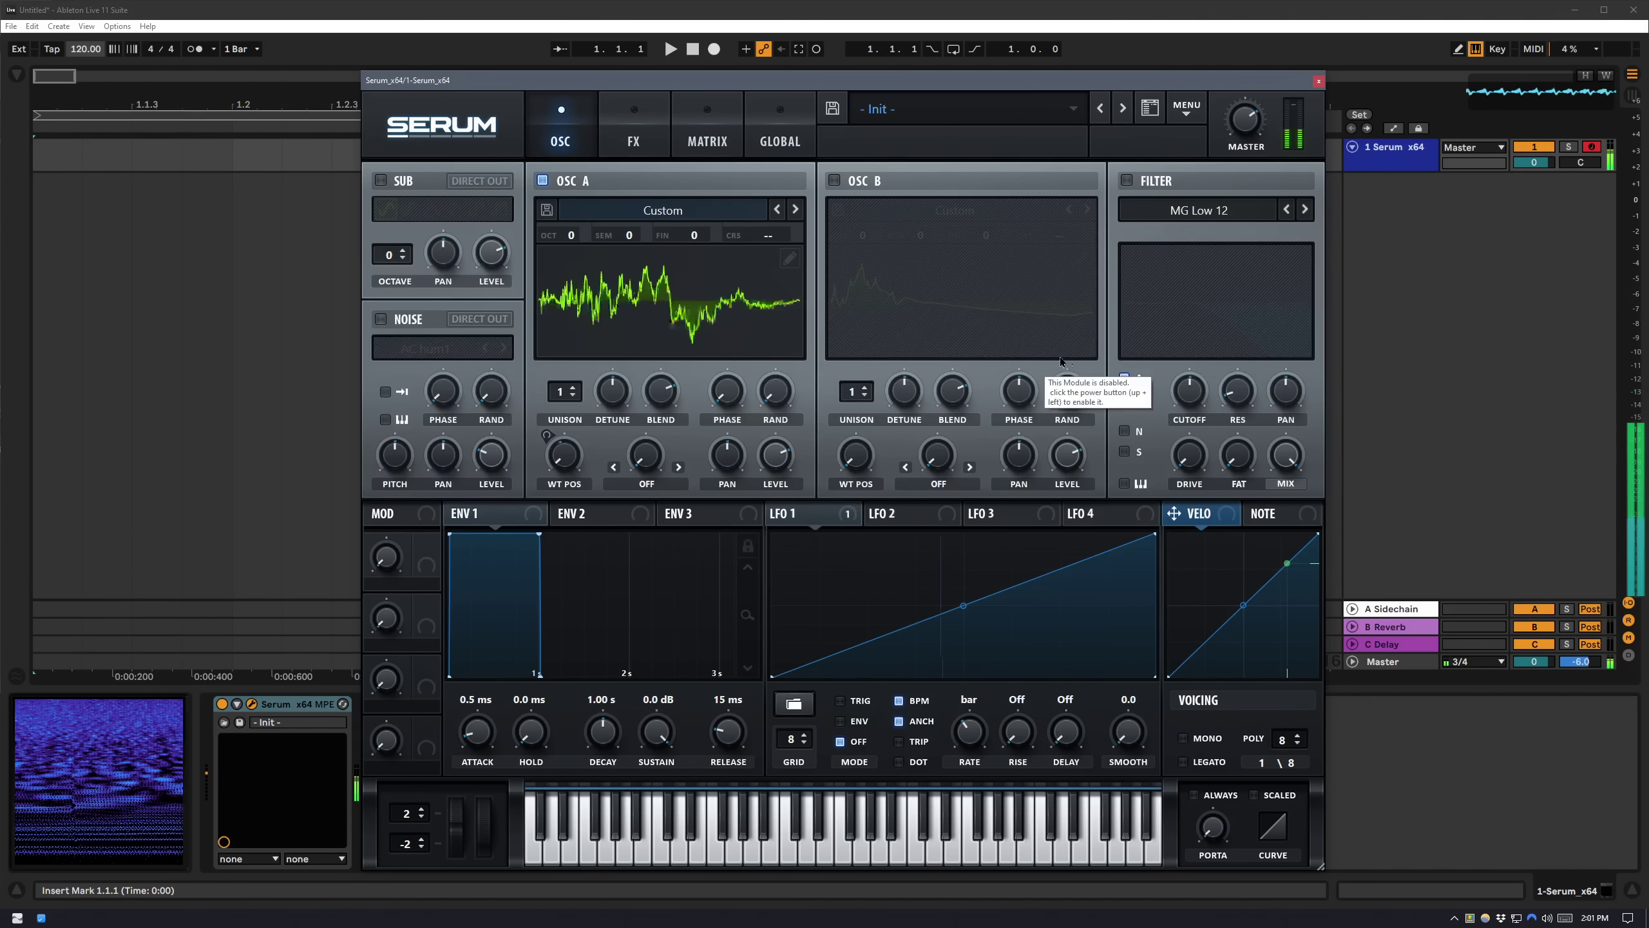
Set up an L/B/H 24 multi filter with LFO 1 modulating its cutoff and morph, a centred morph and raised resonance.
{"action": "left_click", "coordinate": [1128, 181]}
{"action": "left_click", "coordinate": [1184, 211]}
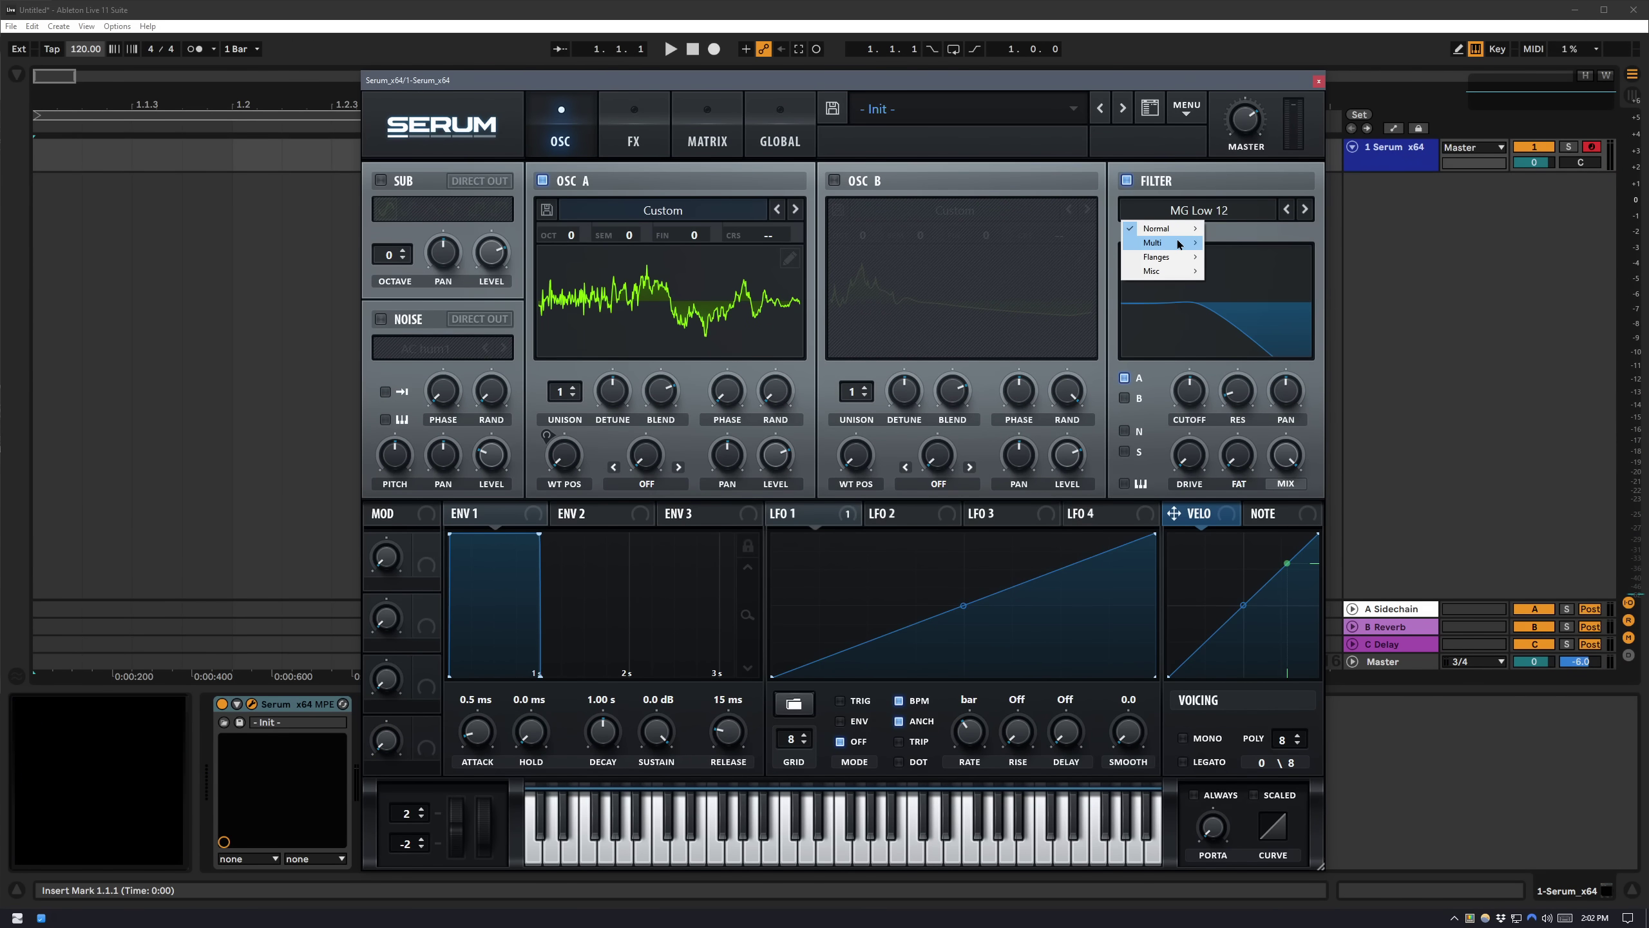
{"action": "mouse_move", "coordinate": [1179, 243]}
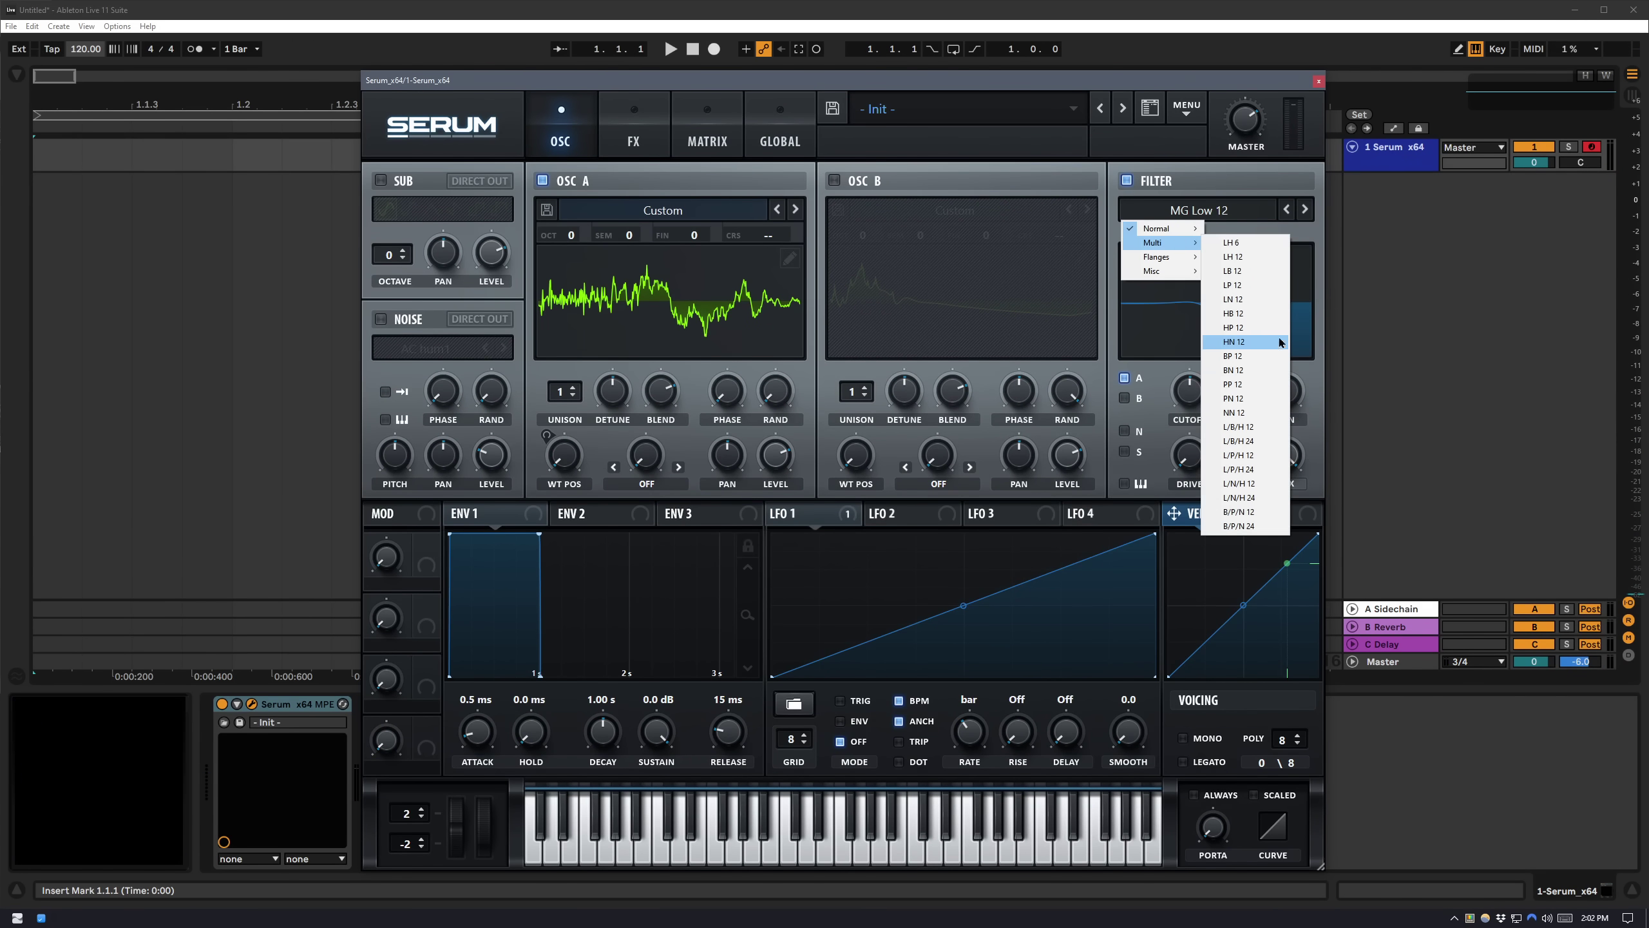
{"action": "left_click", "coordinate": [1272, 447]}
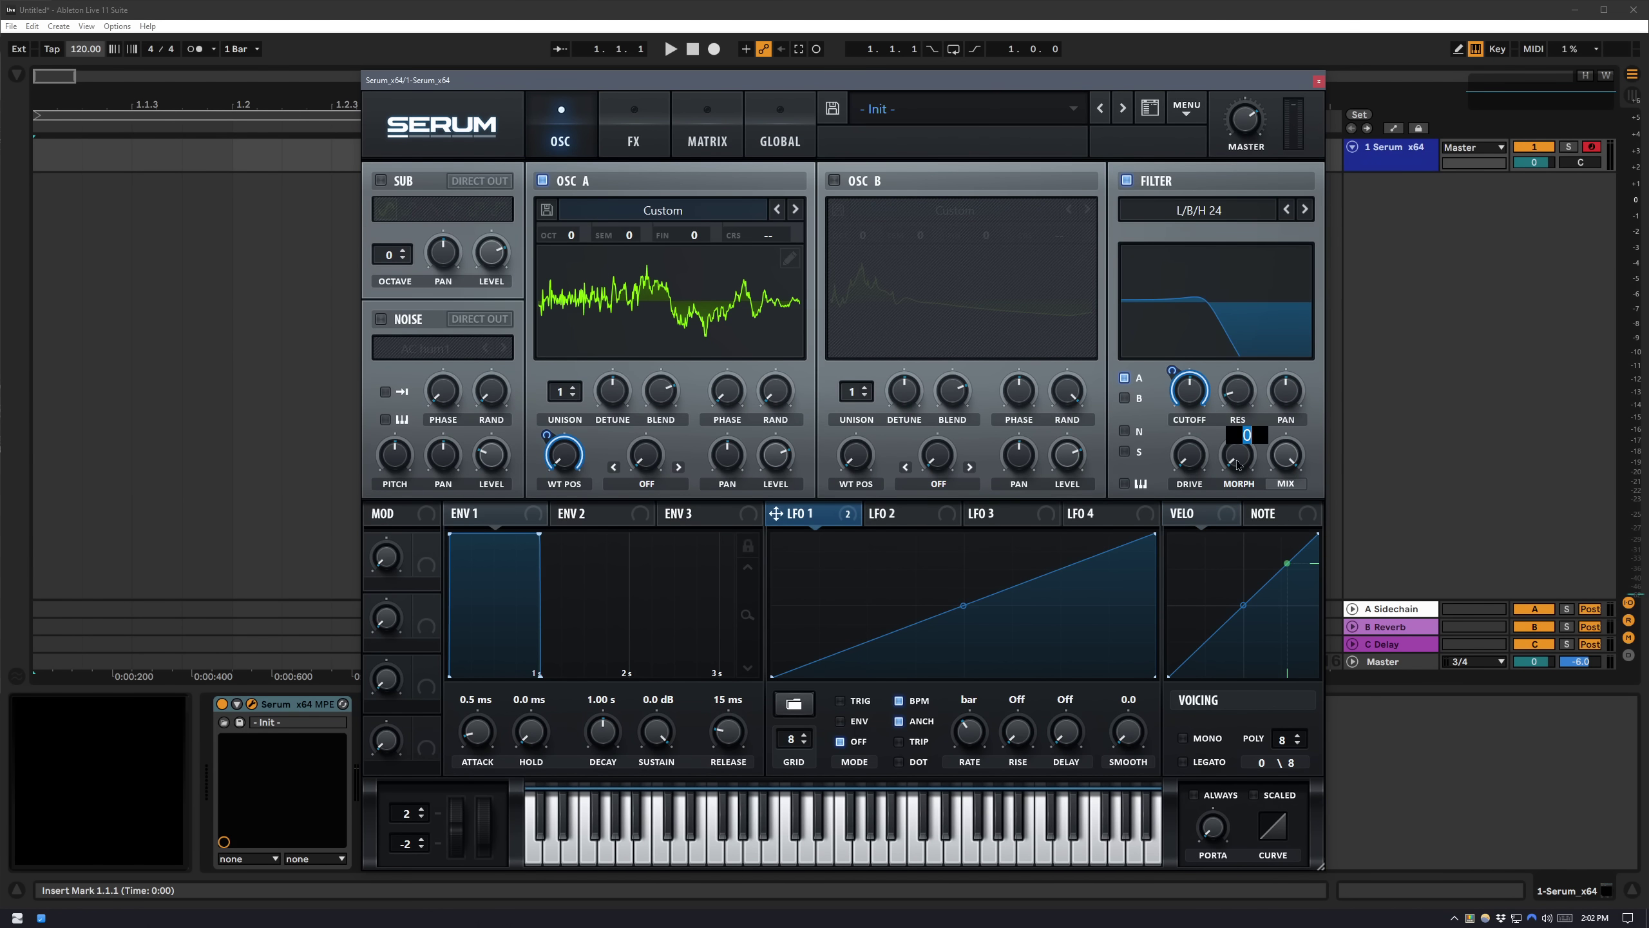
{"action": "left_click_drag", "start_coordinate": [1238, 461], "coordinate": [1238, 430]}
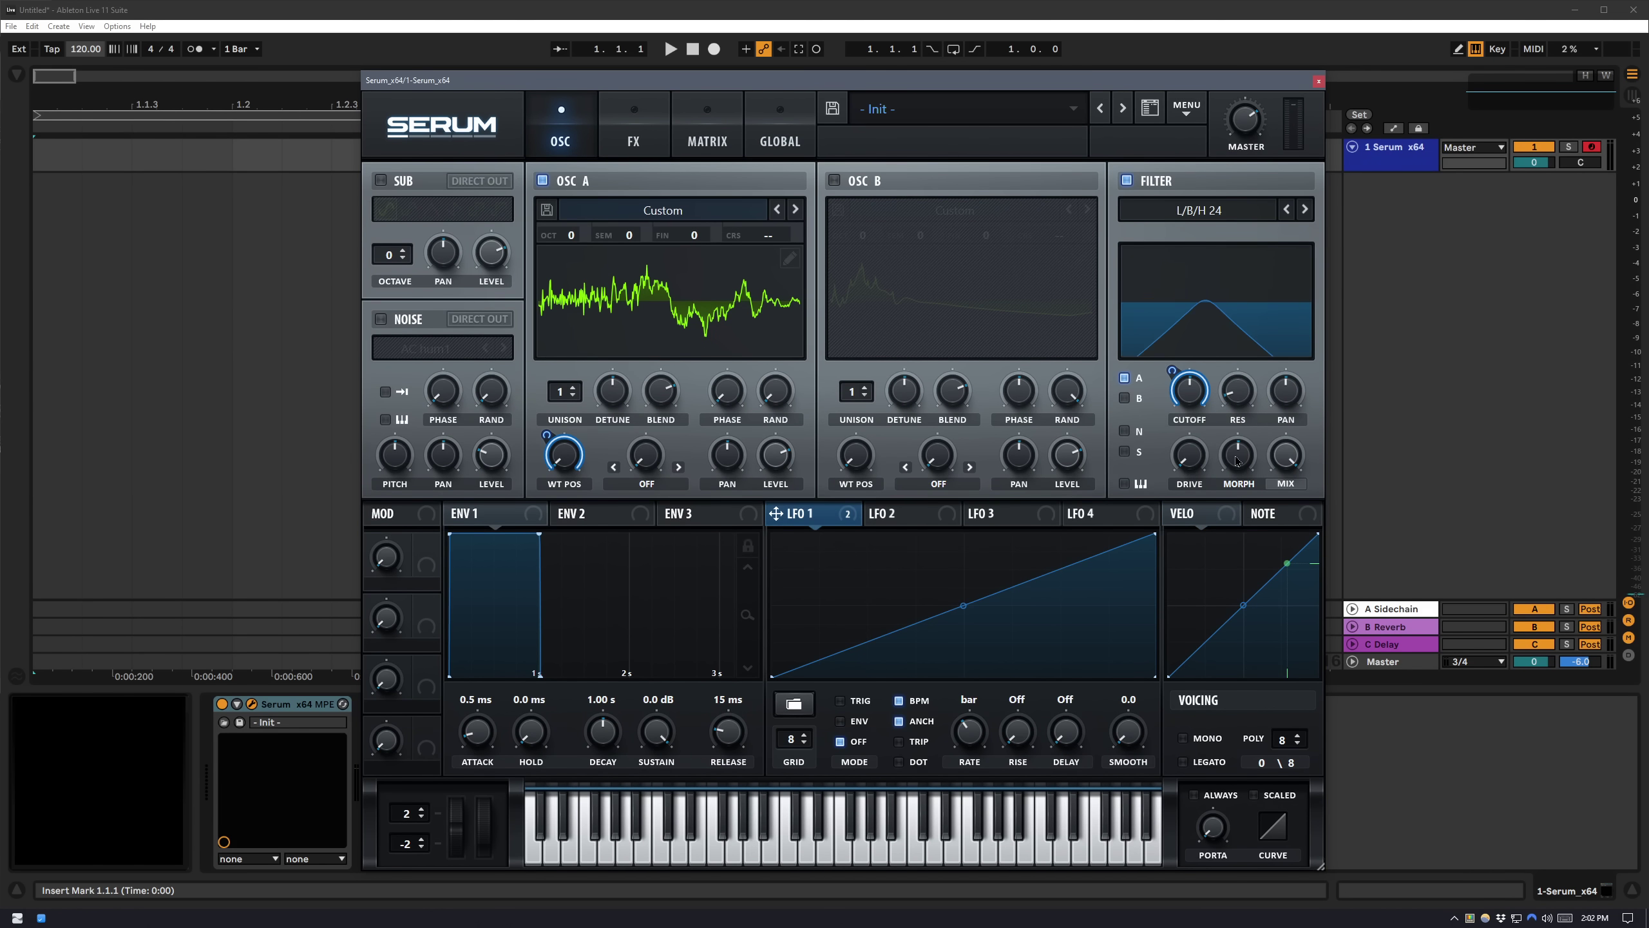
{"action": "left_click_drag", "start_coordinate": [1245, 401], "coordinate": [1264, 359]}
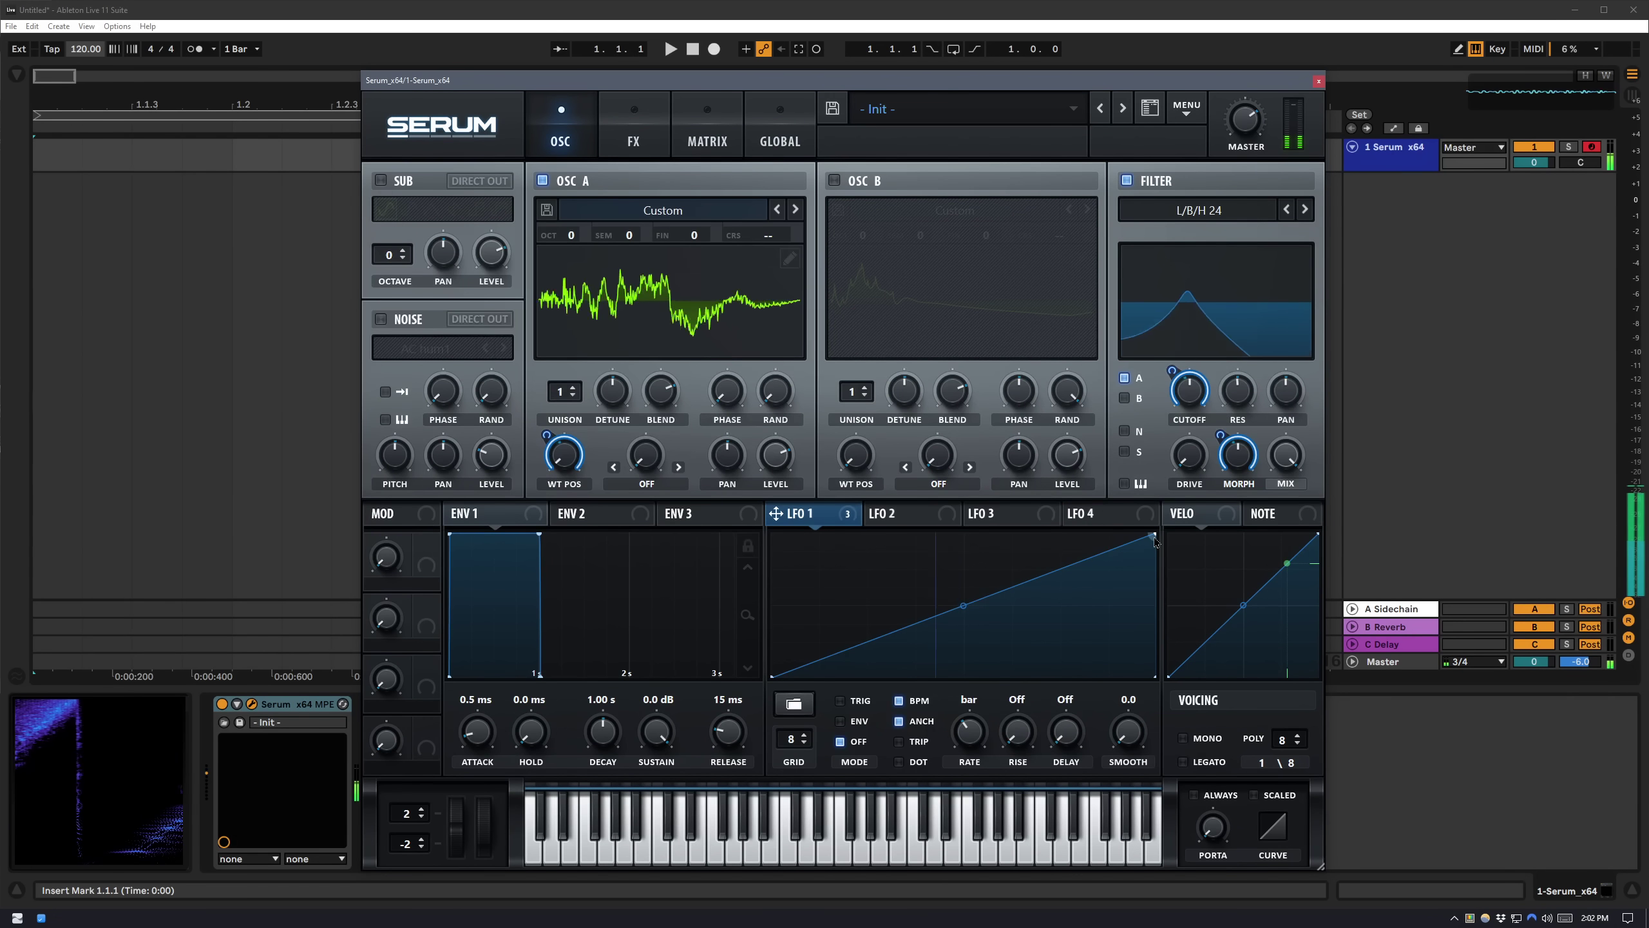
Reshape LFO 1 into a triangle peaking at its midpoint and reduce its modulation depth on the filter cutoff.
{"action": "left_click_drag", "start_coordinate": [1153, 537], "coordinate": [965, 534]}
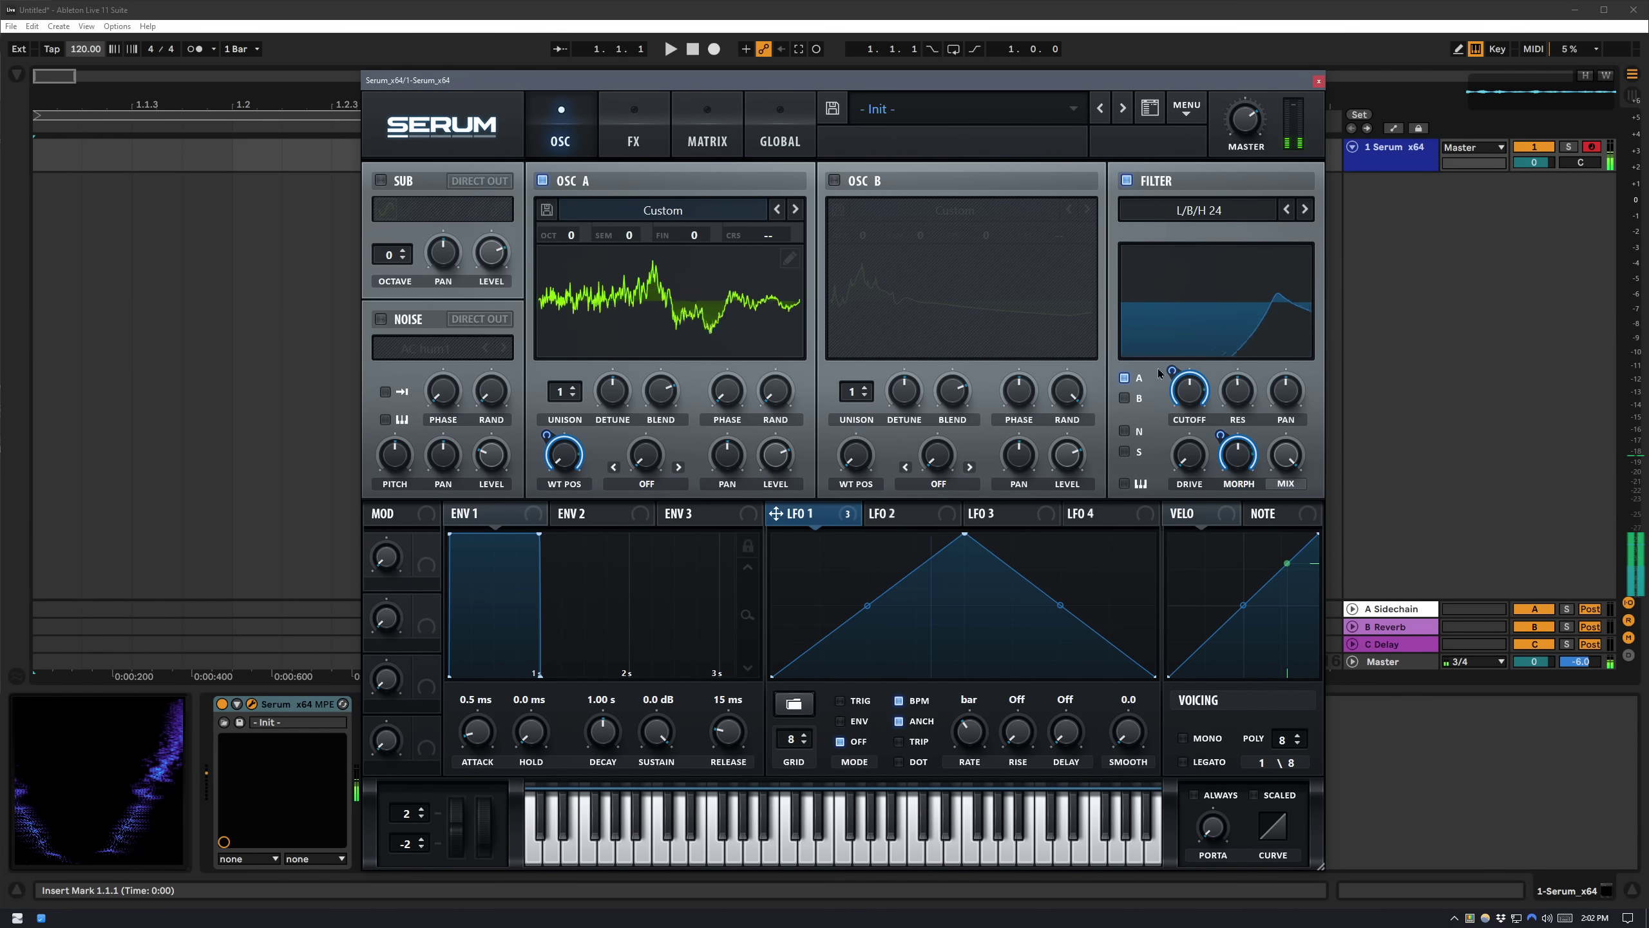
{"action": "mouse_move", "coordinate": [1165, 403]}
{"action": "left_click_drag", "start_coordinate": [1165, 403], "coordinate": [1200, 430]}
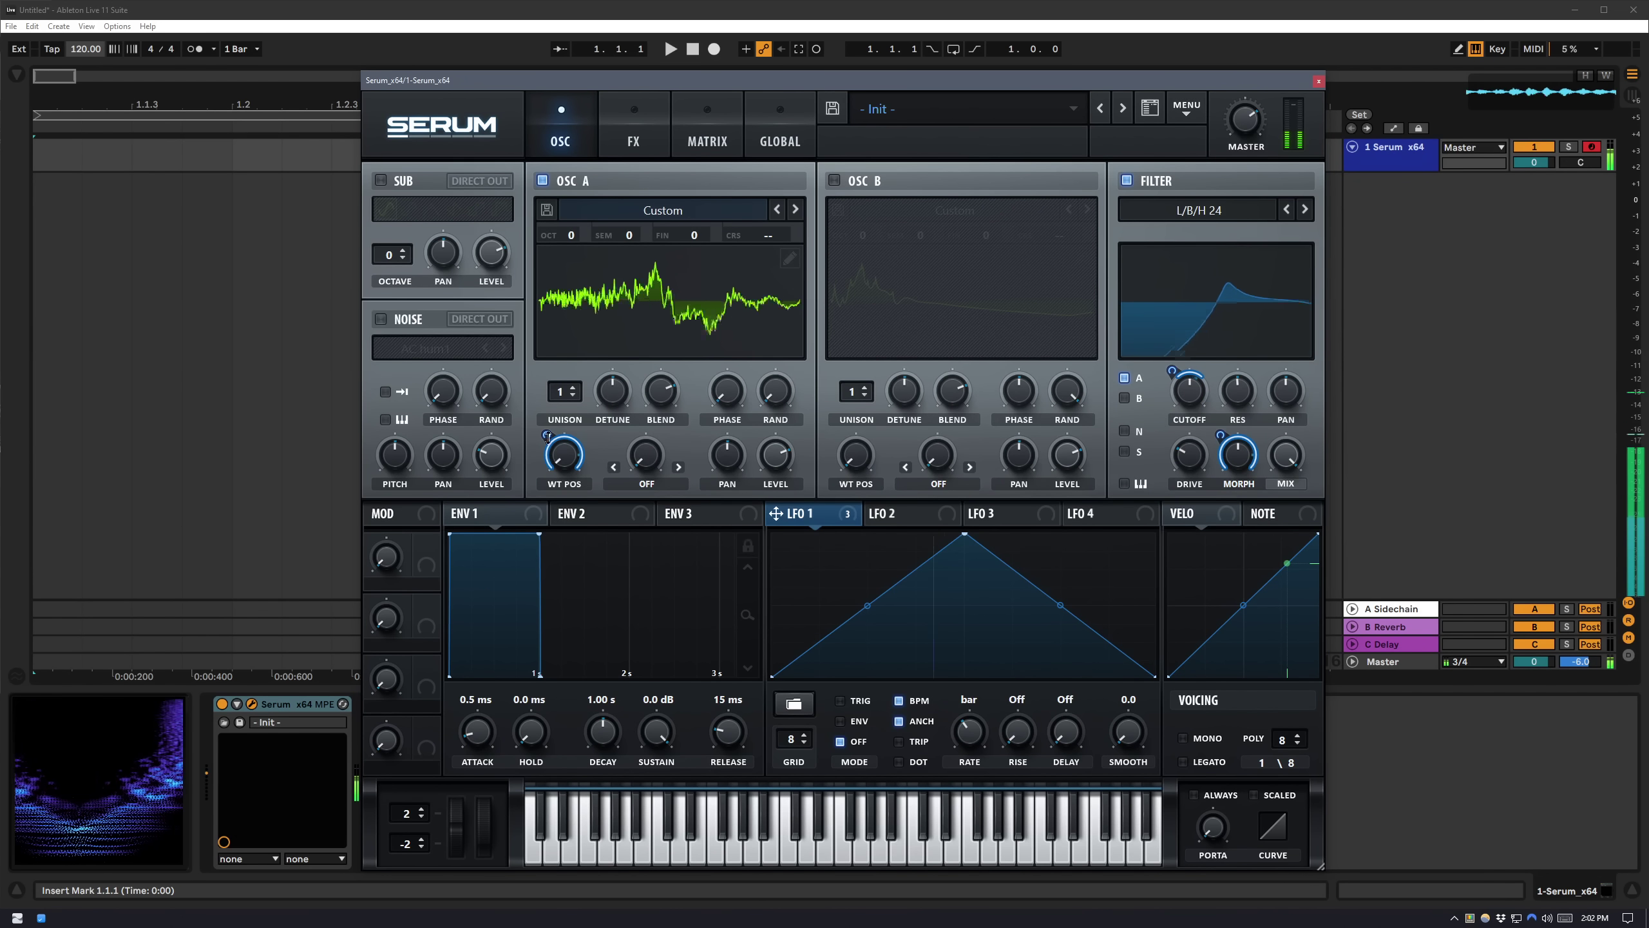
Reduce LFO 1's modulation of oscillator A's wavetable position and the filter morph, and set its filter cutoff amount to 40.
{"action": "mouse_move", "coordinate": [550, 505]}
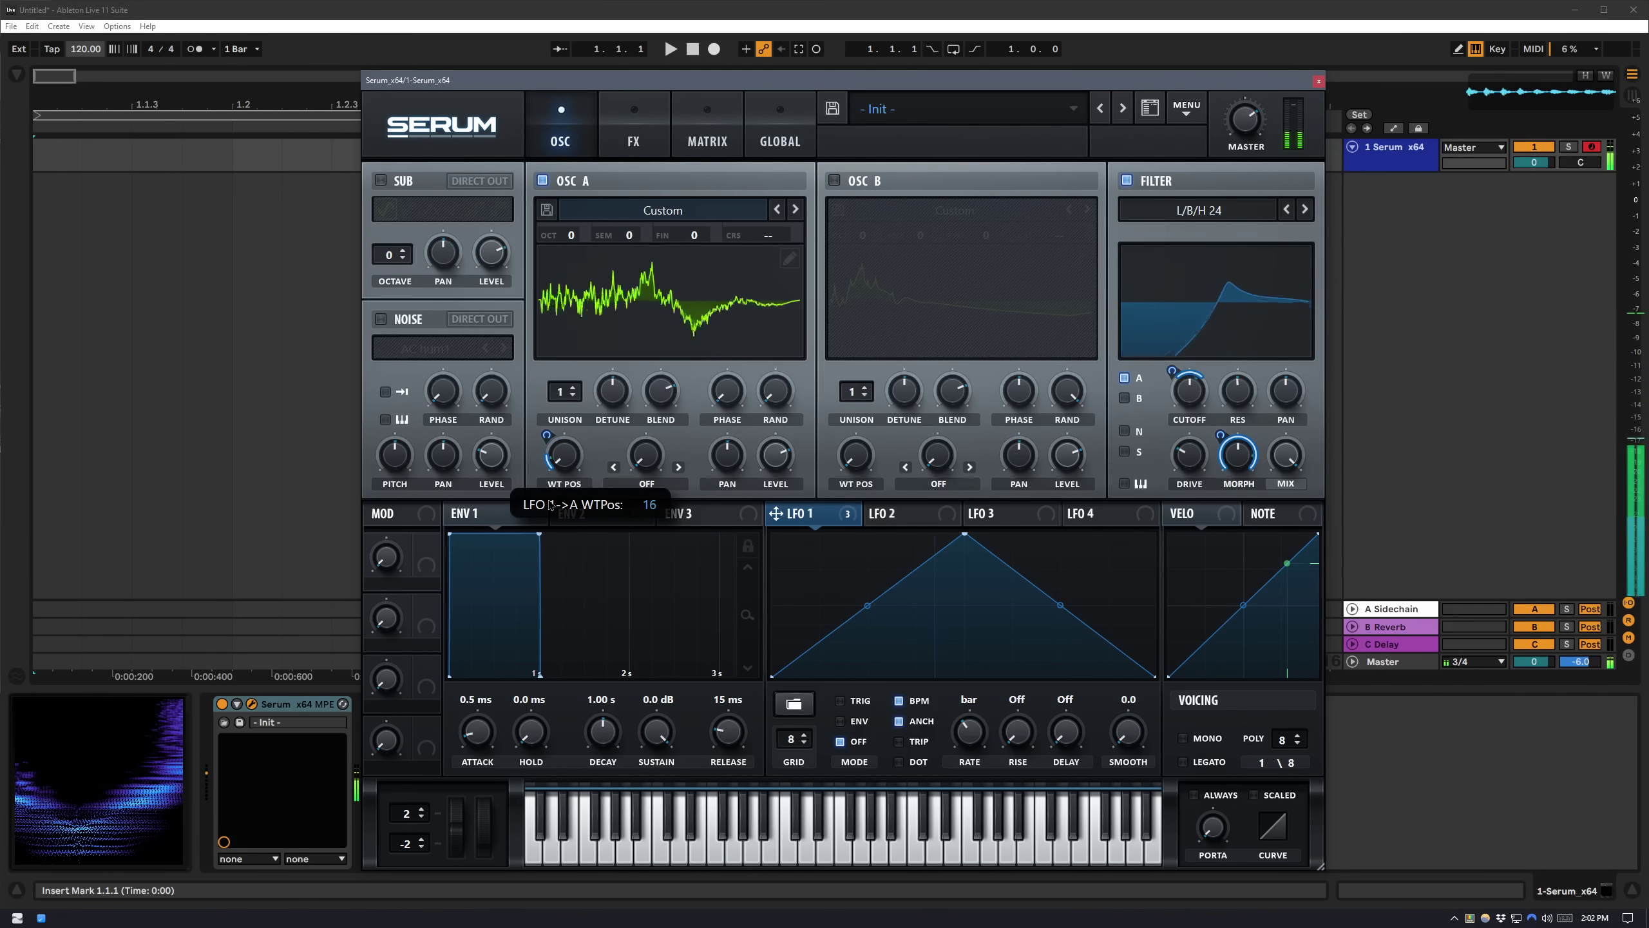
{"action": "mouse_move", "coordinate": [577, 437]}
{"action": "left_click_drag", "start_coordinate": [577, 436], "coordinate": [586, 401]}
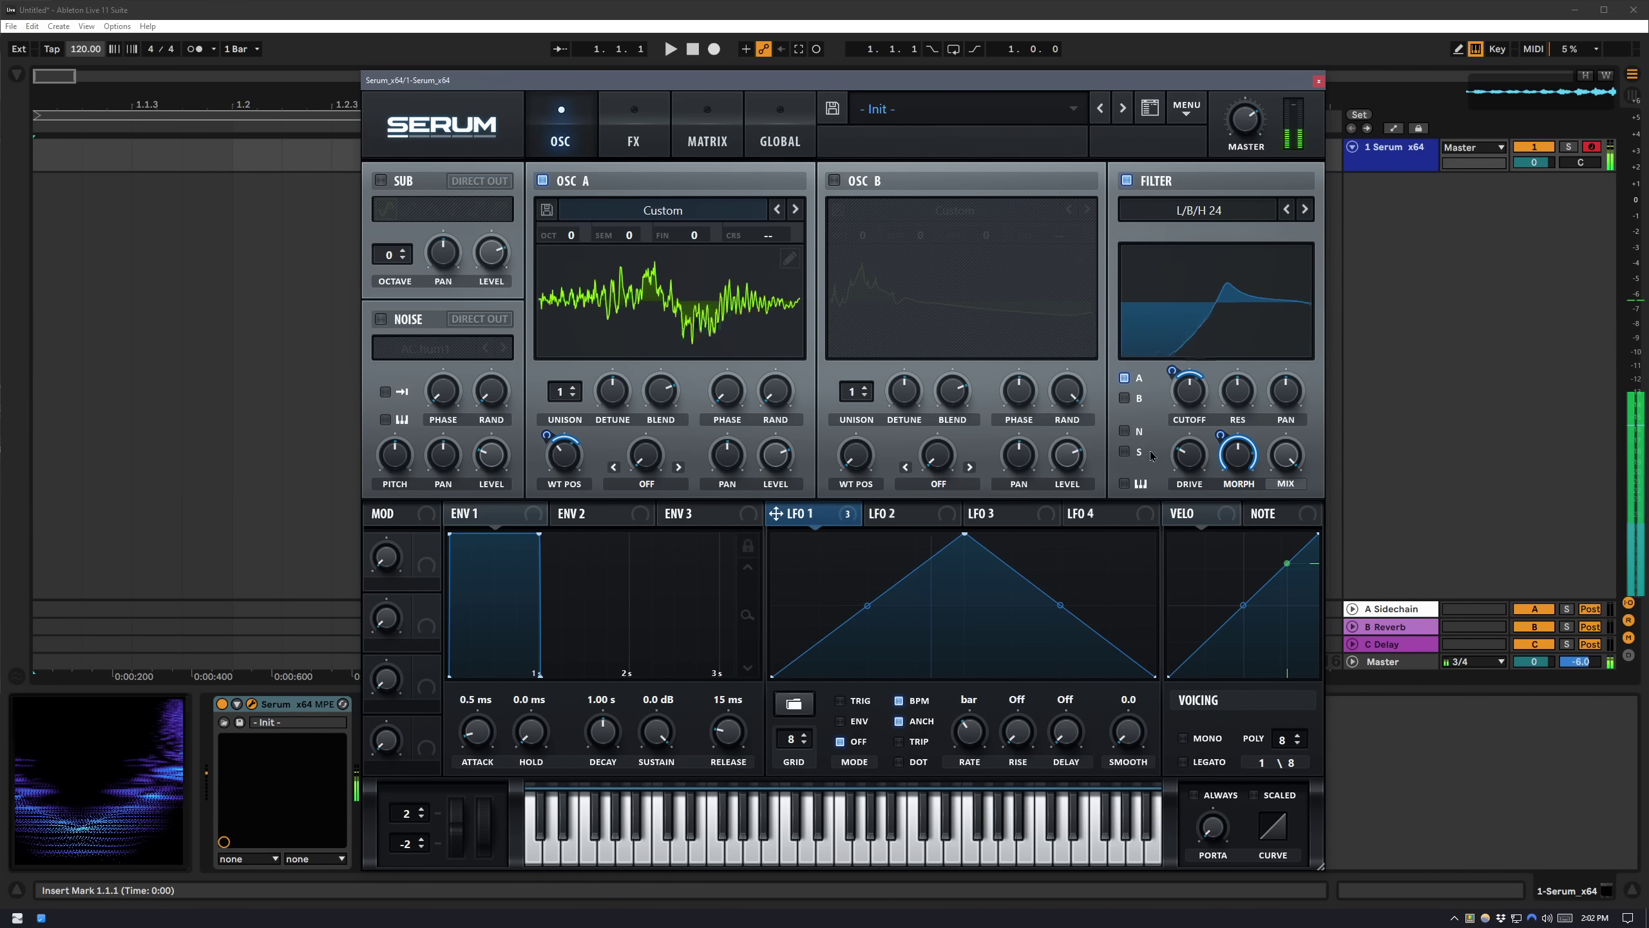
{"action": "mouse_move", "coordinate": [1217, 463]}
{"action": "left_click_drag", "start_coordinate": [1216, 463], "coordinate": [1218, 460]}
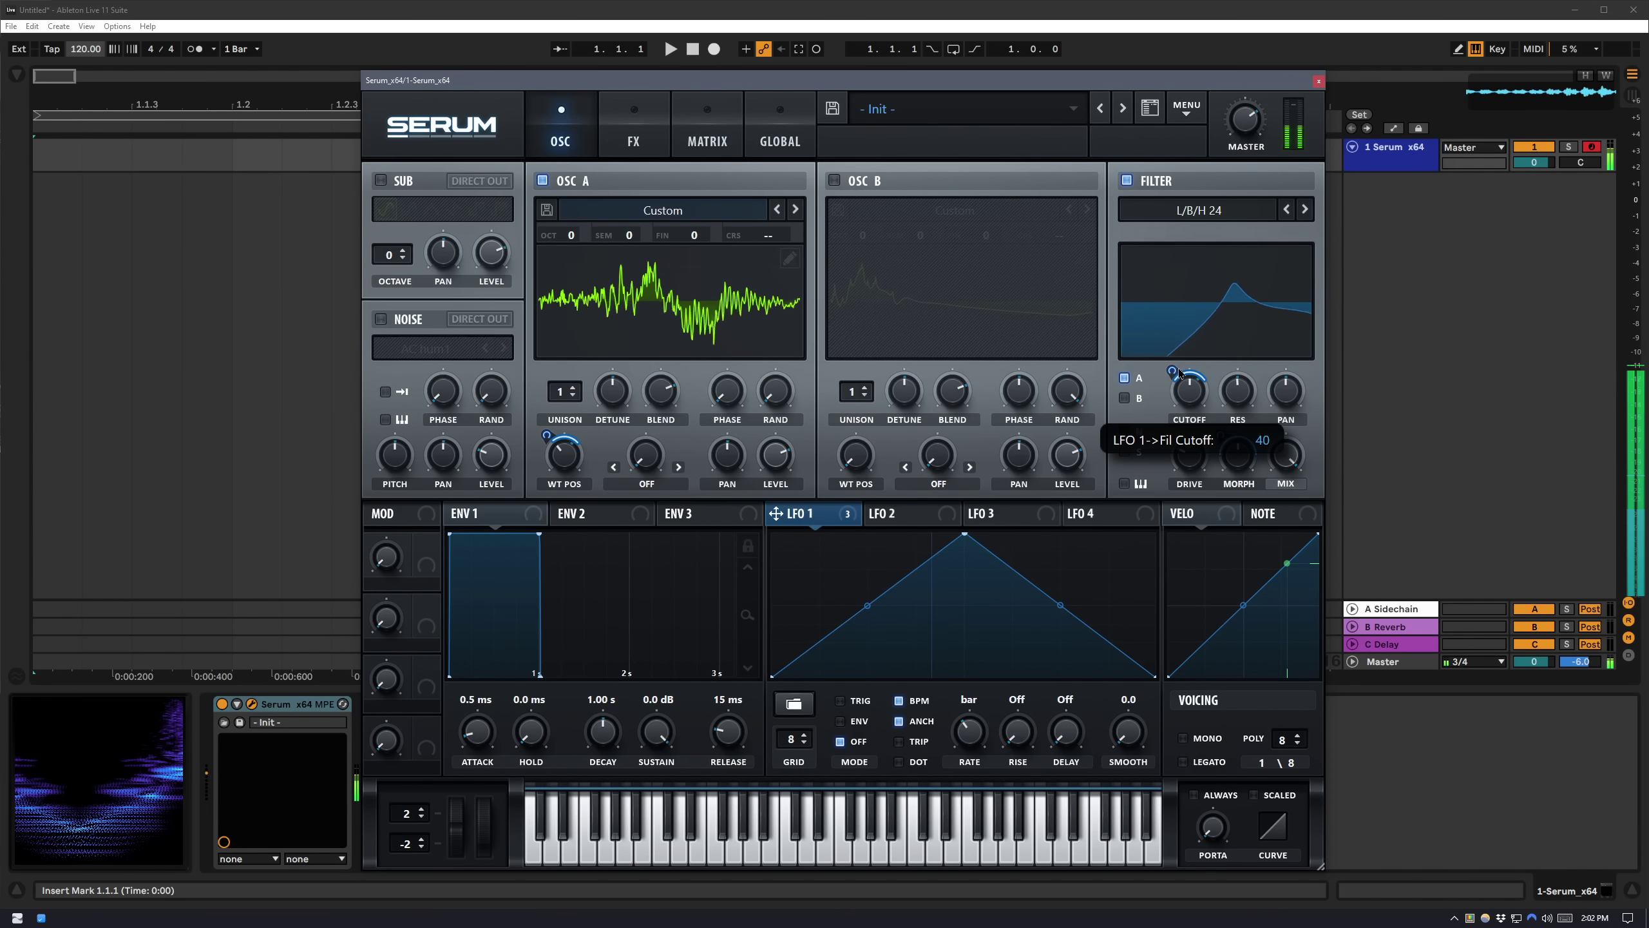
{"action": "mouse_move", "coordinate": [1189, 413]}
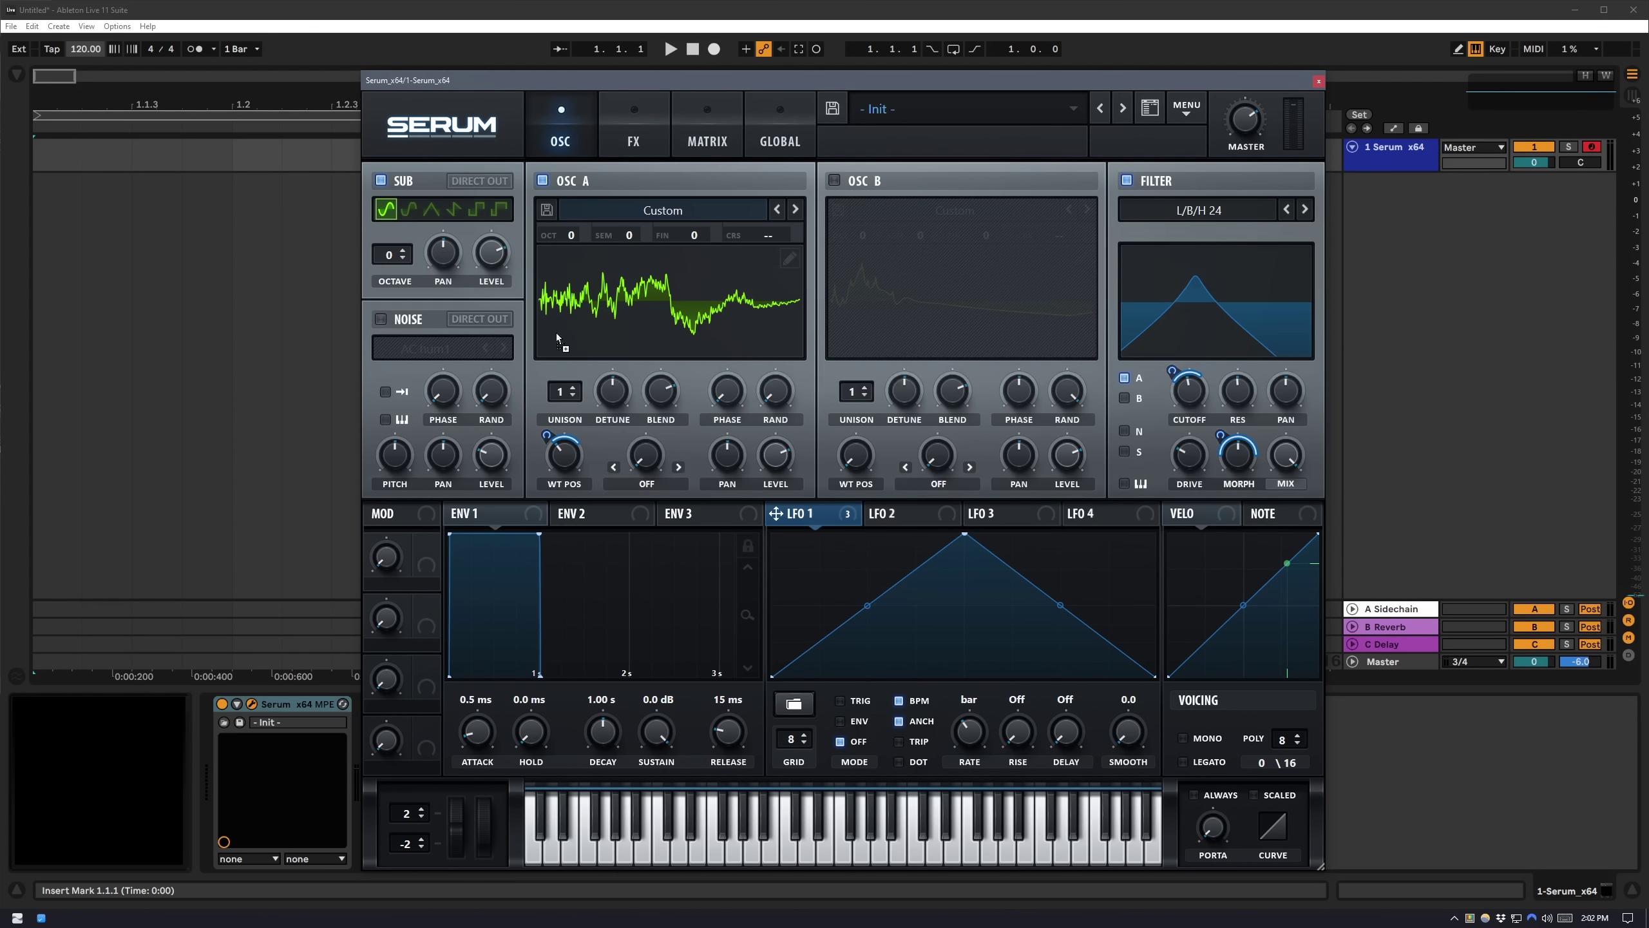
Modulate the sine sub oscillator's level with LFO 1 and route the sub to direct out.
{"action": "left_click_drag", "start_coordinate": [492, 255], "coordinate": [474, 340]}
{"action": "left_click_drag", "start_coordinate": [474, 233], "coordinate": [507, 247]}
{"action": "left_click", "coordinate": [480, 181]}
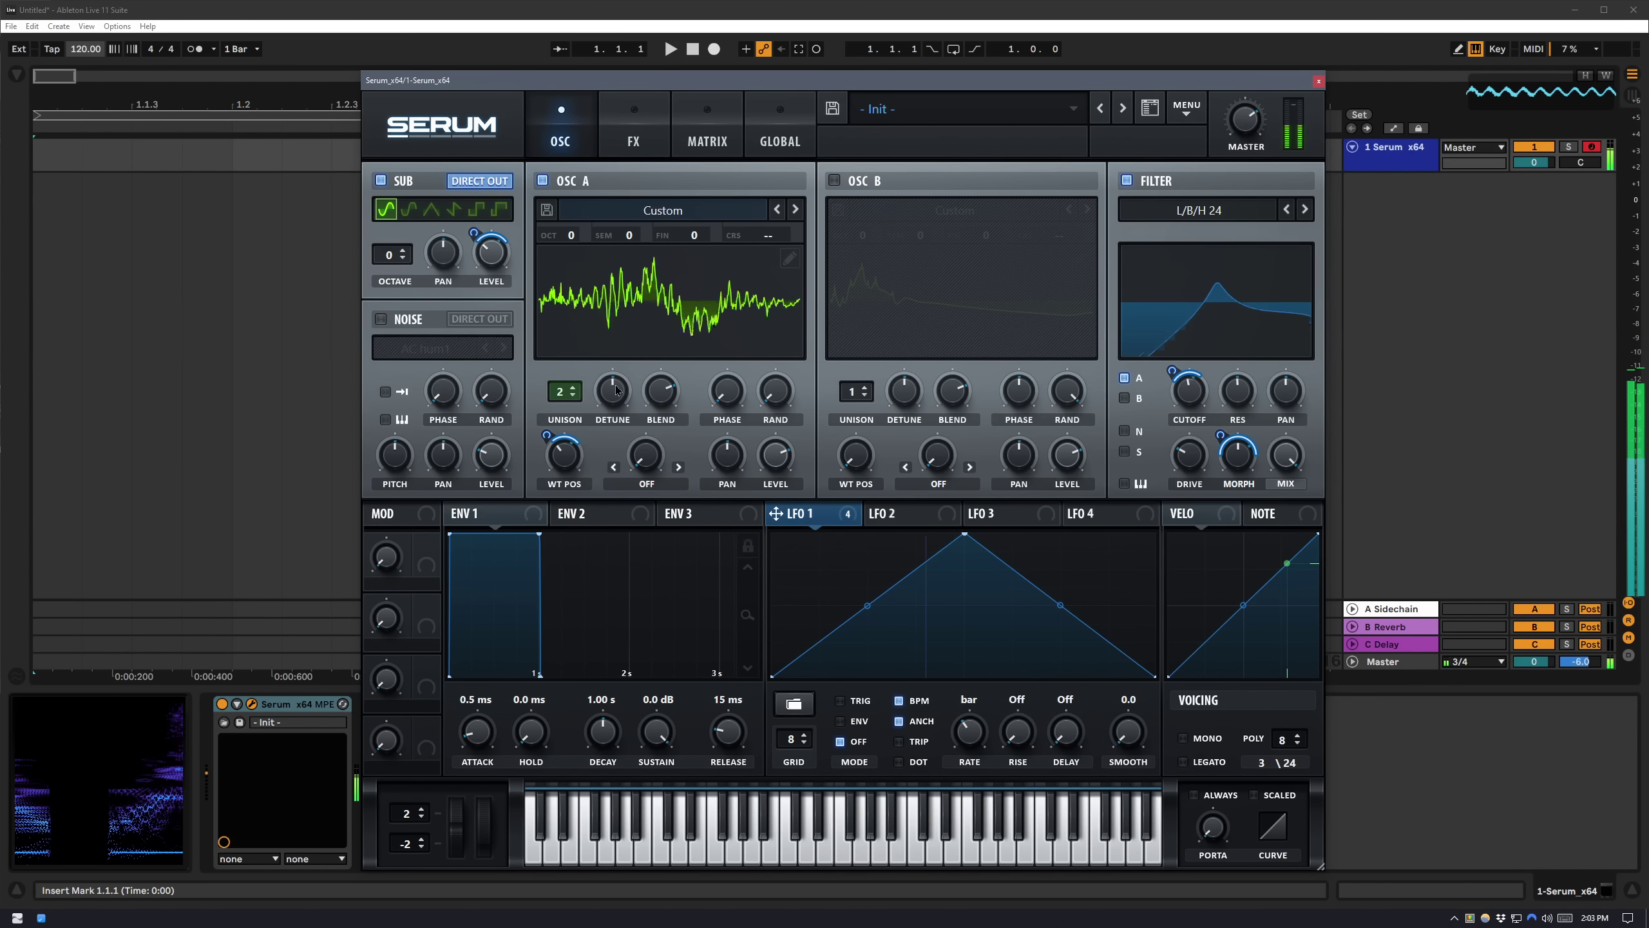
Lower the detune of oscillator A's two unison voices, set their unison WT Pos to 10 and the oscillator's wavetable position to 25.
{"action": "left_click_drag", "start_coordinate": [617, 389], "coordinate": [622, 415]}
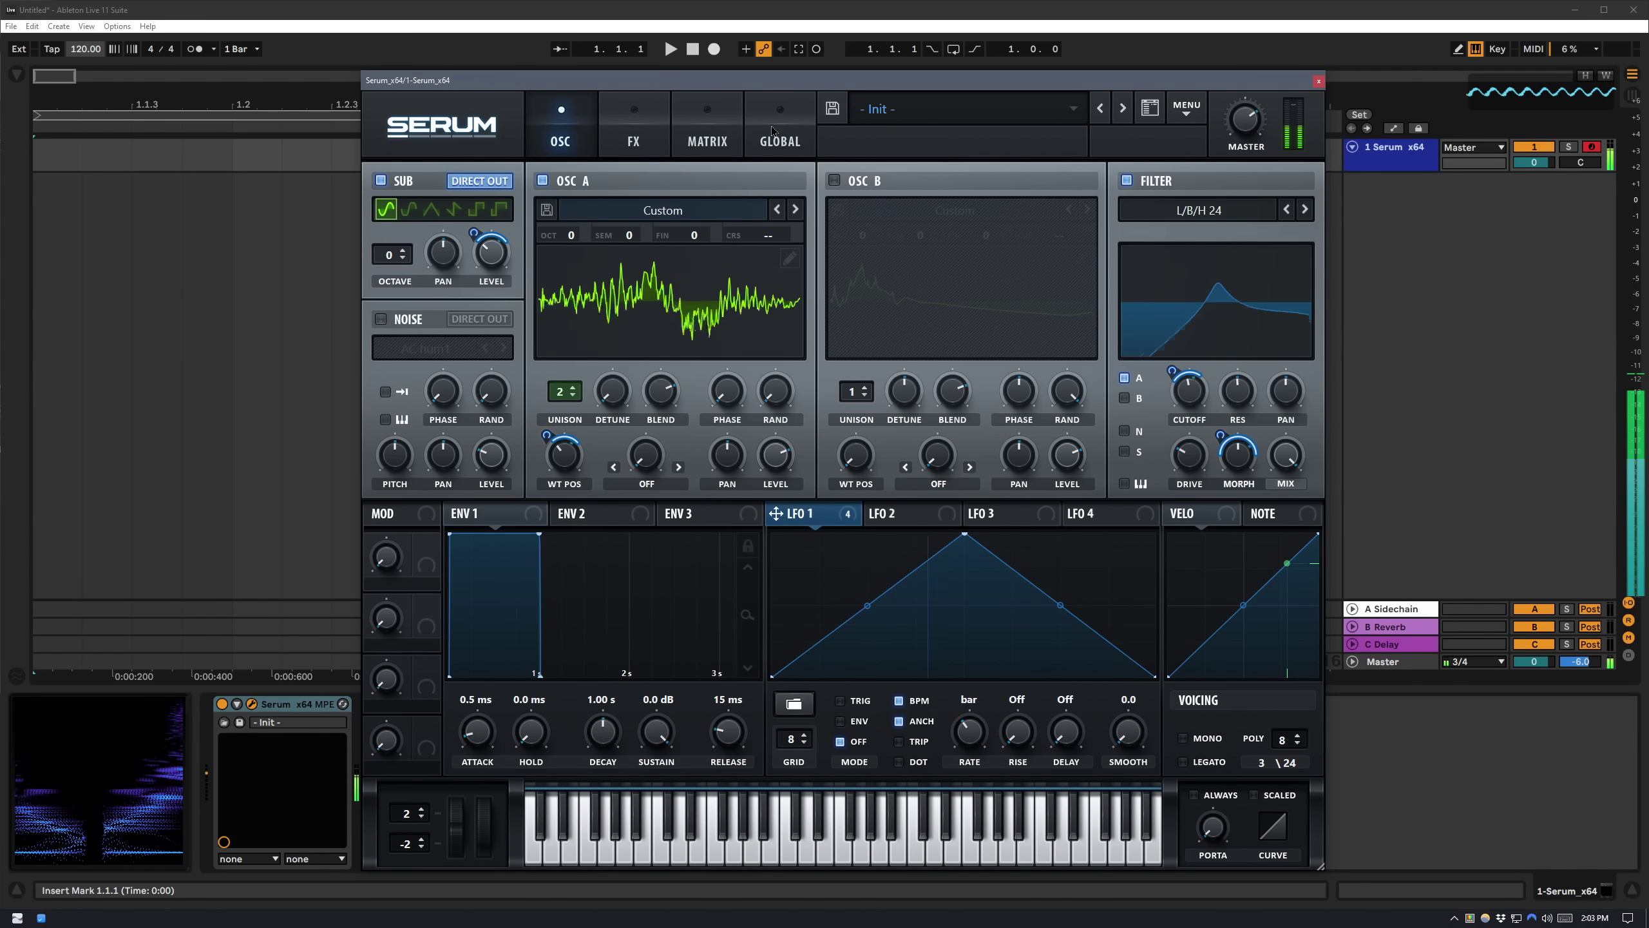
{"action": "left_click", "coordinate": [766, 150]}
{"action": "left_click_drag", "start_coordinate": [508, 411], "coordinate": [524, 417]}
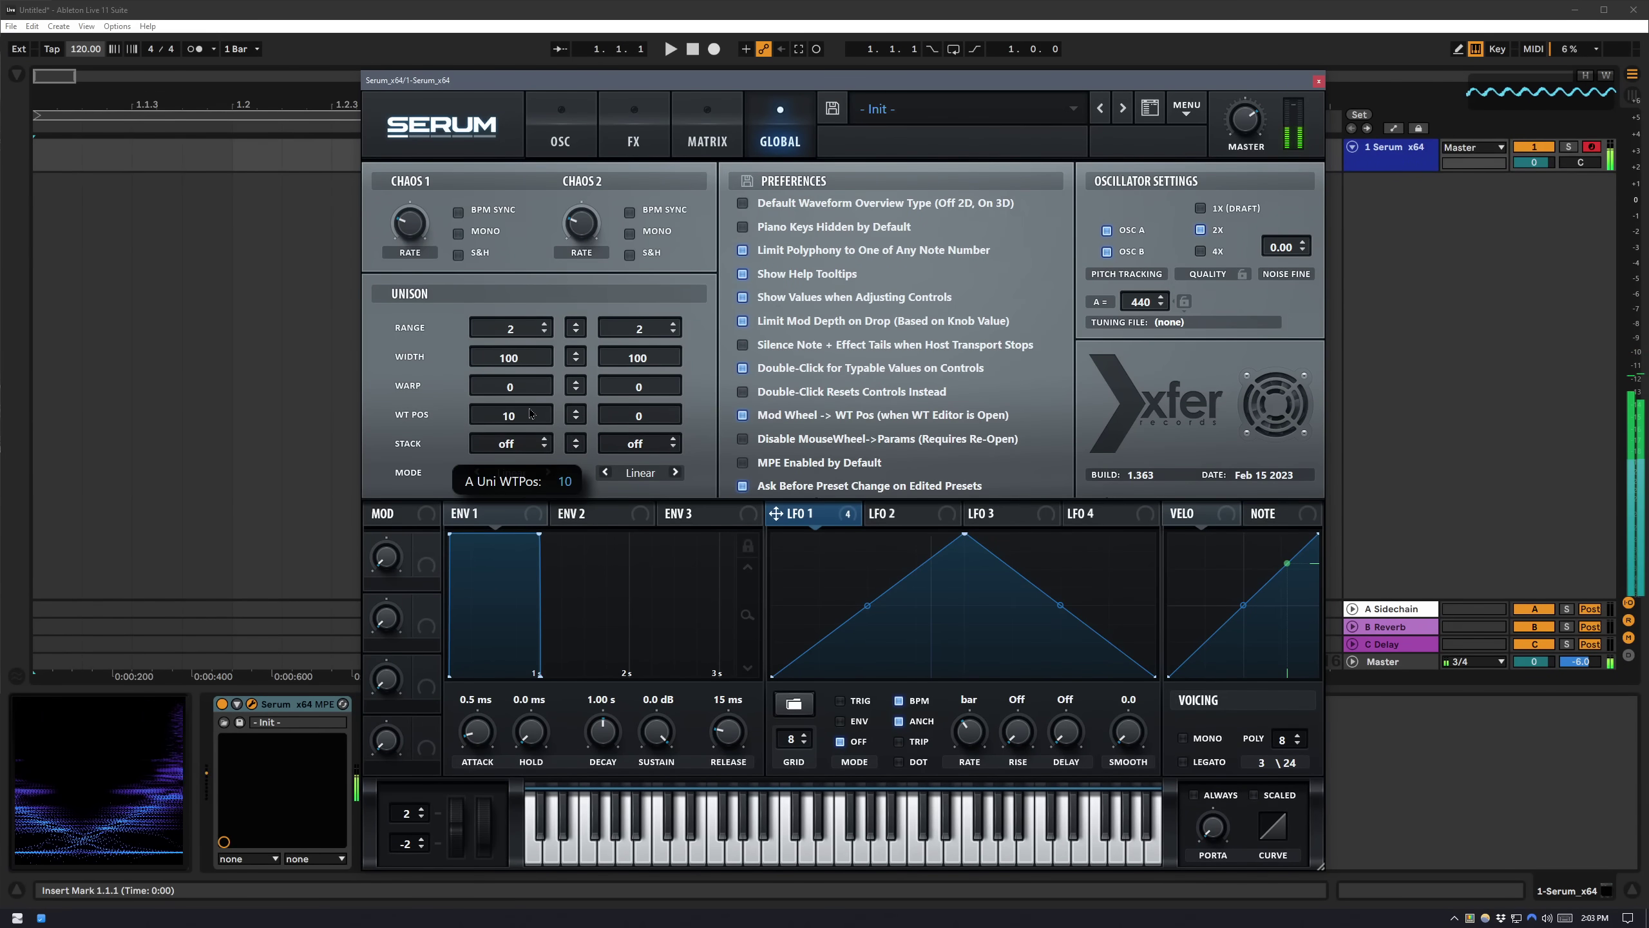
{"action": "left_click", "coordinate": [559, 141]}
{"action": "left_click_drag", "start_coordinate": [580, 434], "coordinate": [568, 524]}
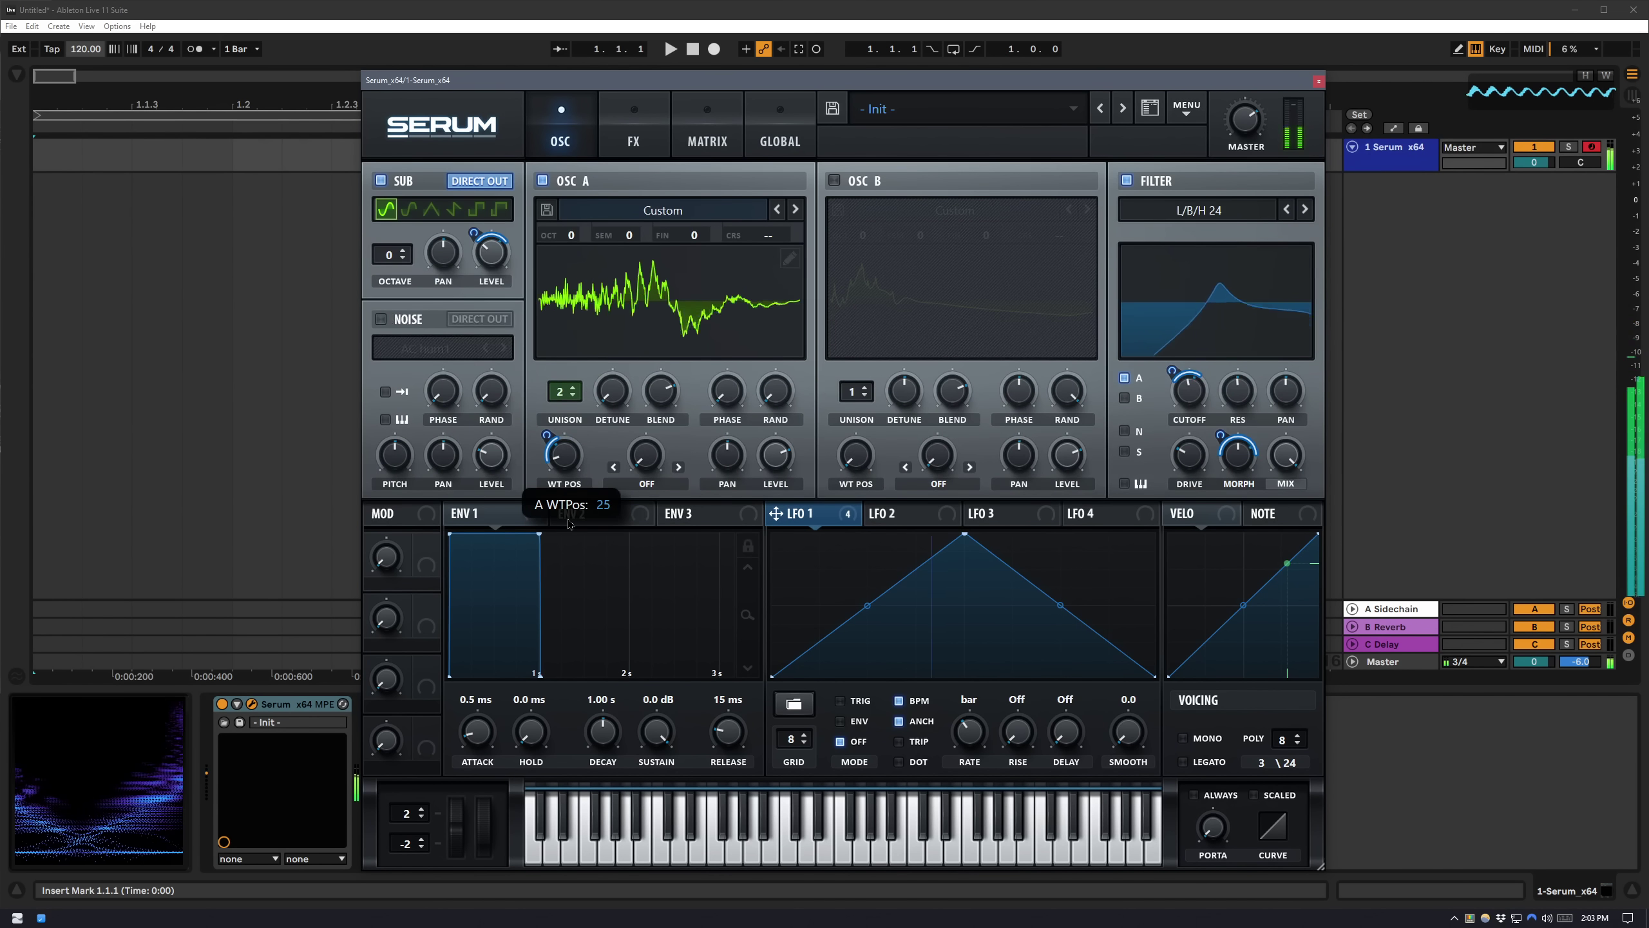
Set LFO 1's rate to 1/4, bow its rise upward and its fall downward, and raise oscillator A's wavetable position.
{"action": "left_click_drag", "start_coordinate": [969, 733], "coordinate": [957, 702]}
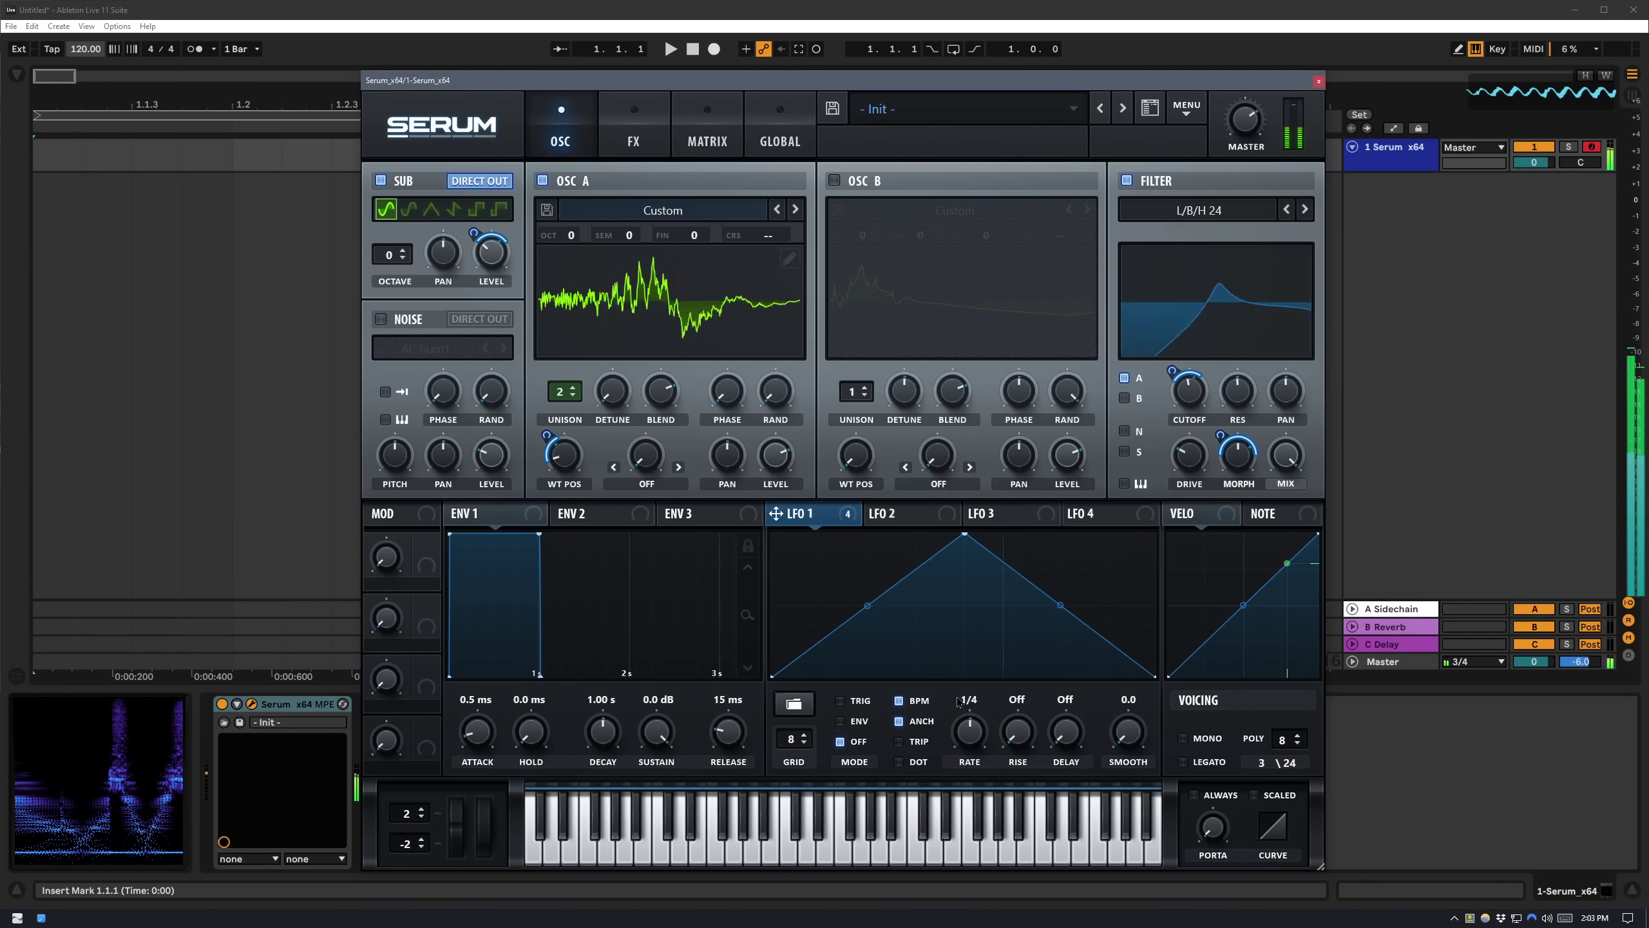
{"action": "left_click_drag", "start_coordinate": [867, 606], "coordinate": [868, 557]}
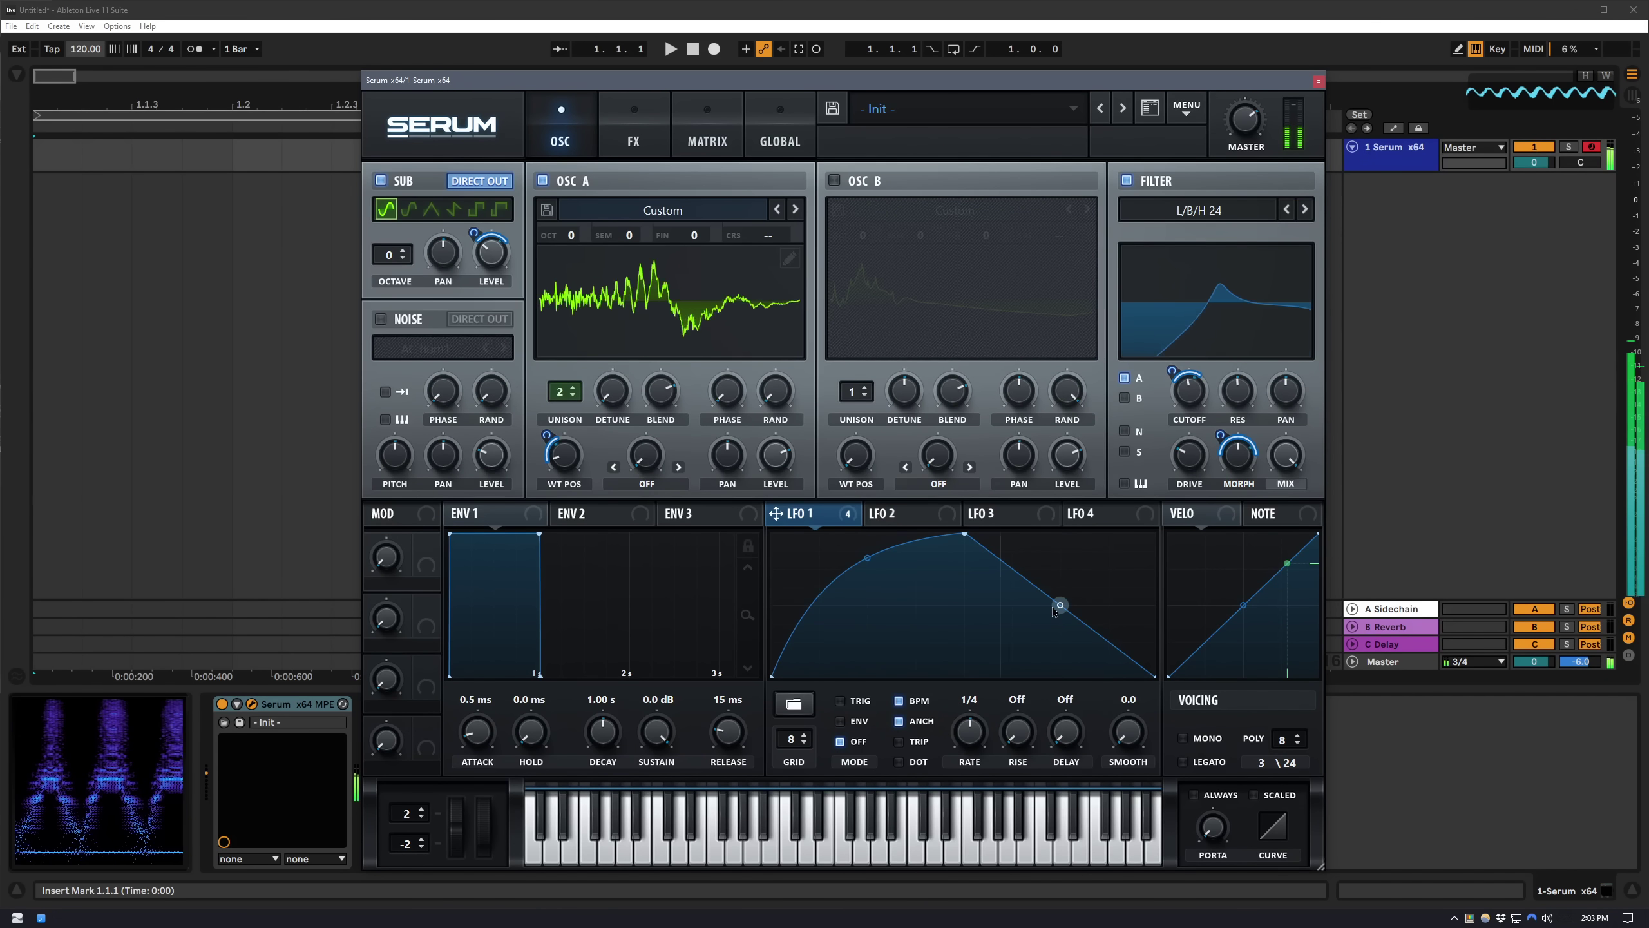
{"action": "left_click_drag", "start_coordinate": [1054, 609], "coordinate": [1056, 640]}
{"action": "mouse_move", "coordinate": [573, 430]}
{"action": "mouse_move", "coordinate": [573, 430]}
{"action": "left_mouse_down"}
{"action": "mouse_move", "coordinate": [580, 402]}
{"action": "mouse_move", "coordinate": [576, 434]}
{"action": "left_mouse_up"}
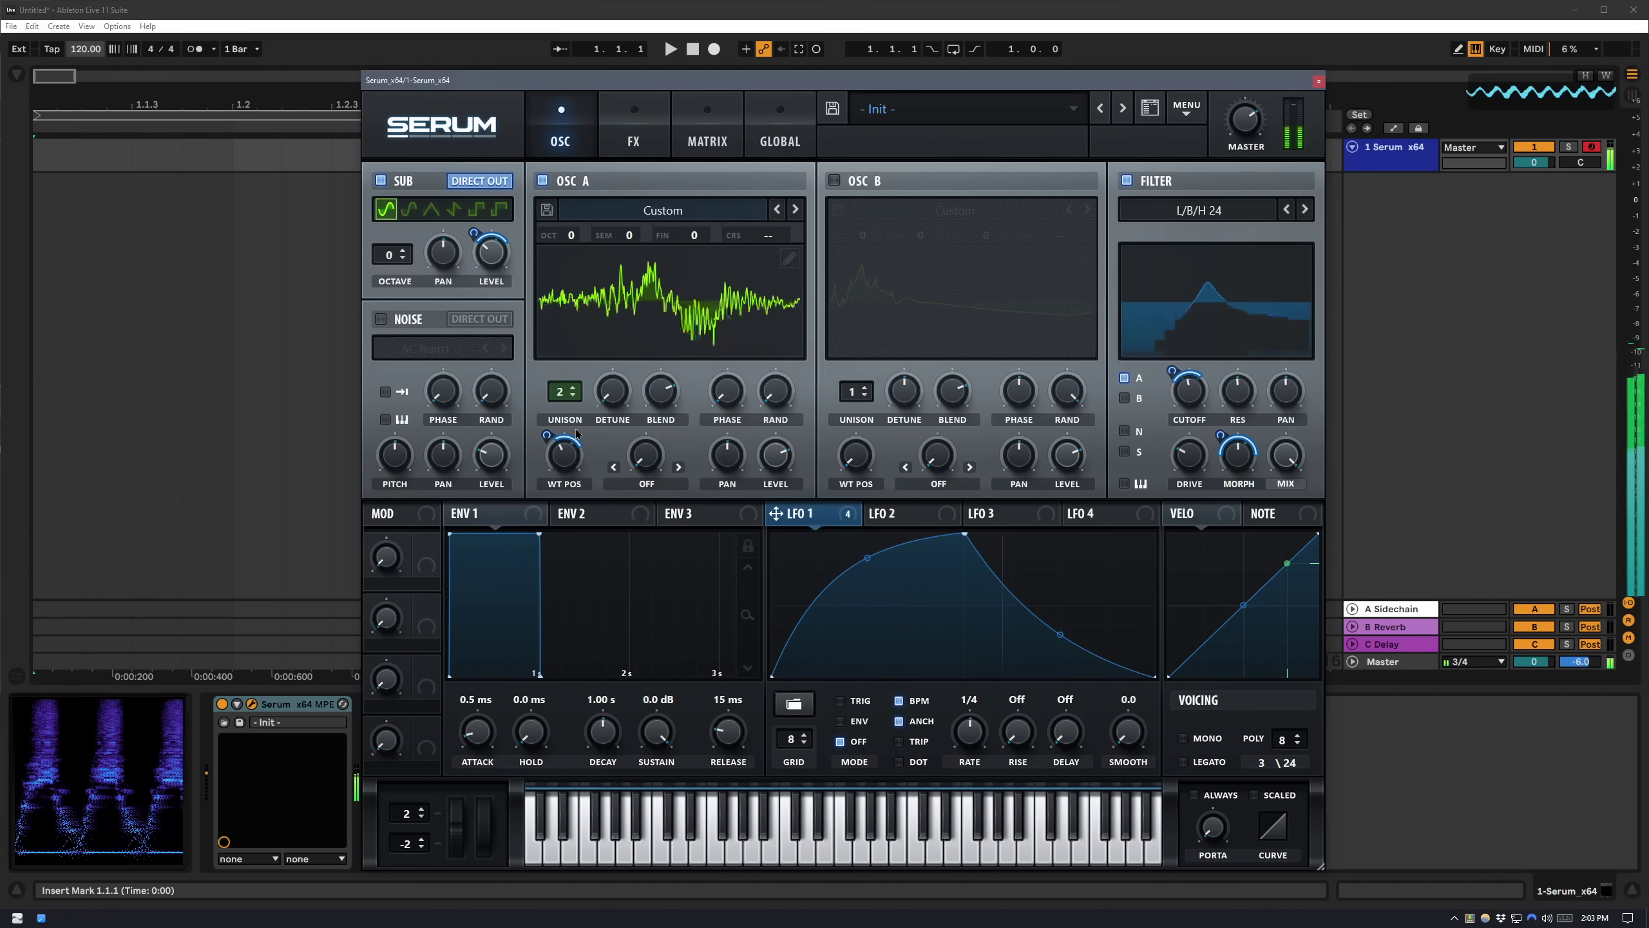
Add an EQ whose low band is a boosted peak at 80 Hz with its frequency modulated by LFO 1.
{"action": "left_click", "coordinate": [622, 134]}
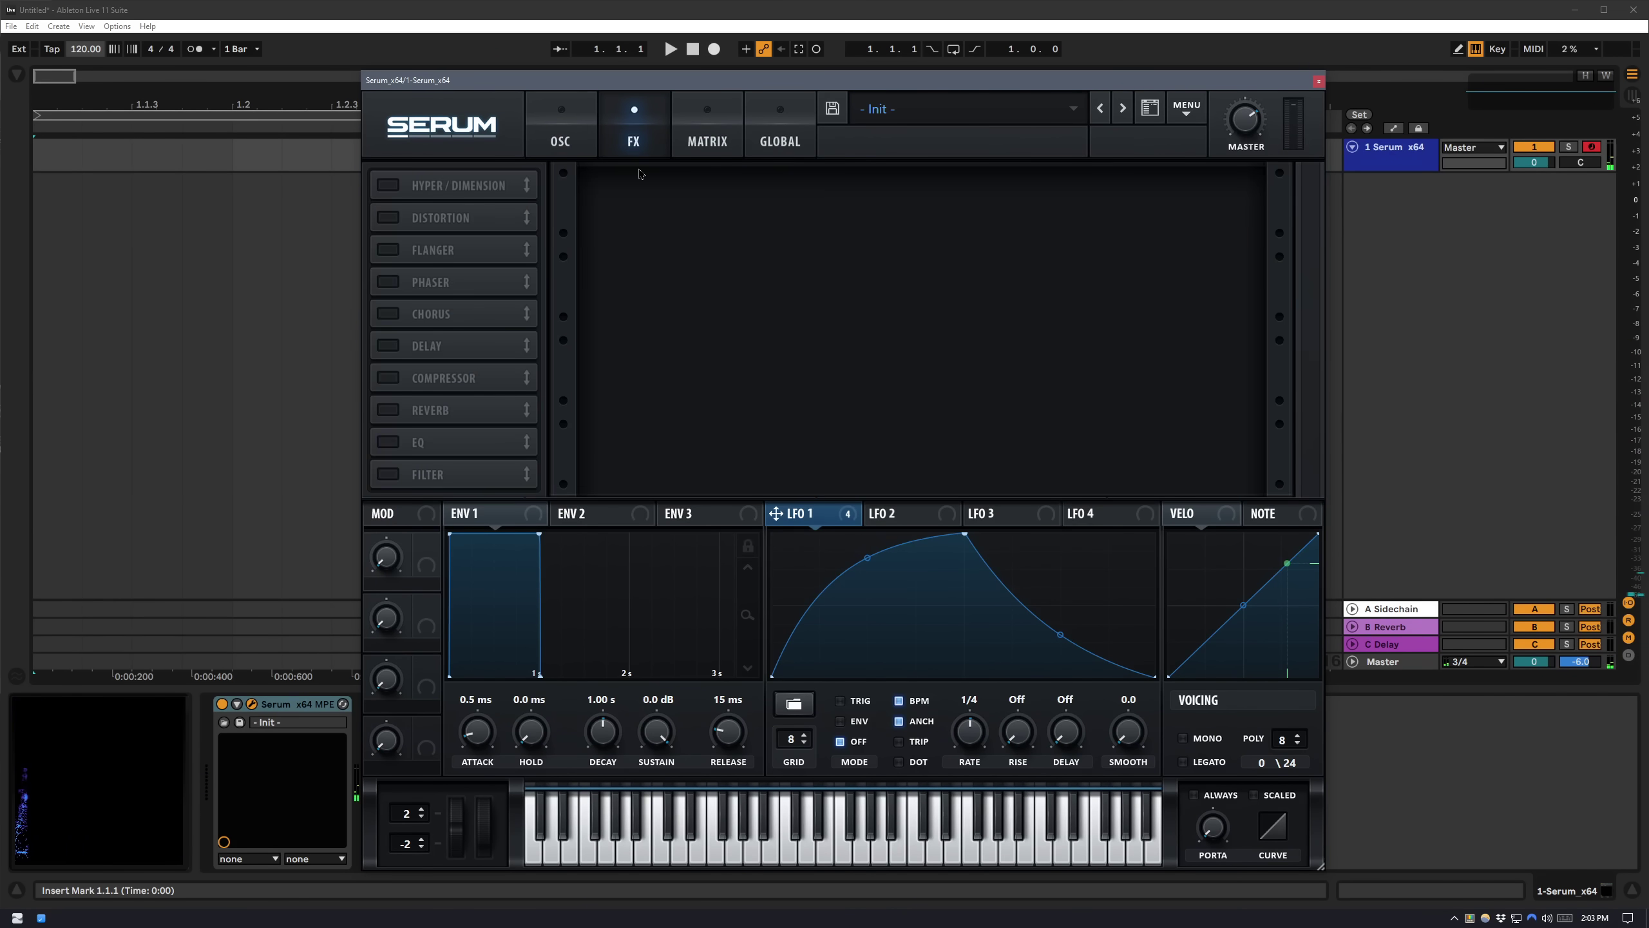
{"action": "left_click", "coordinate": [389, 445]}
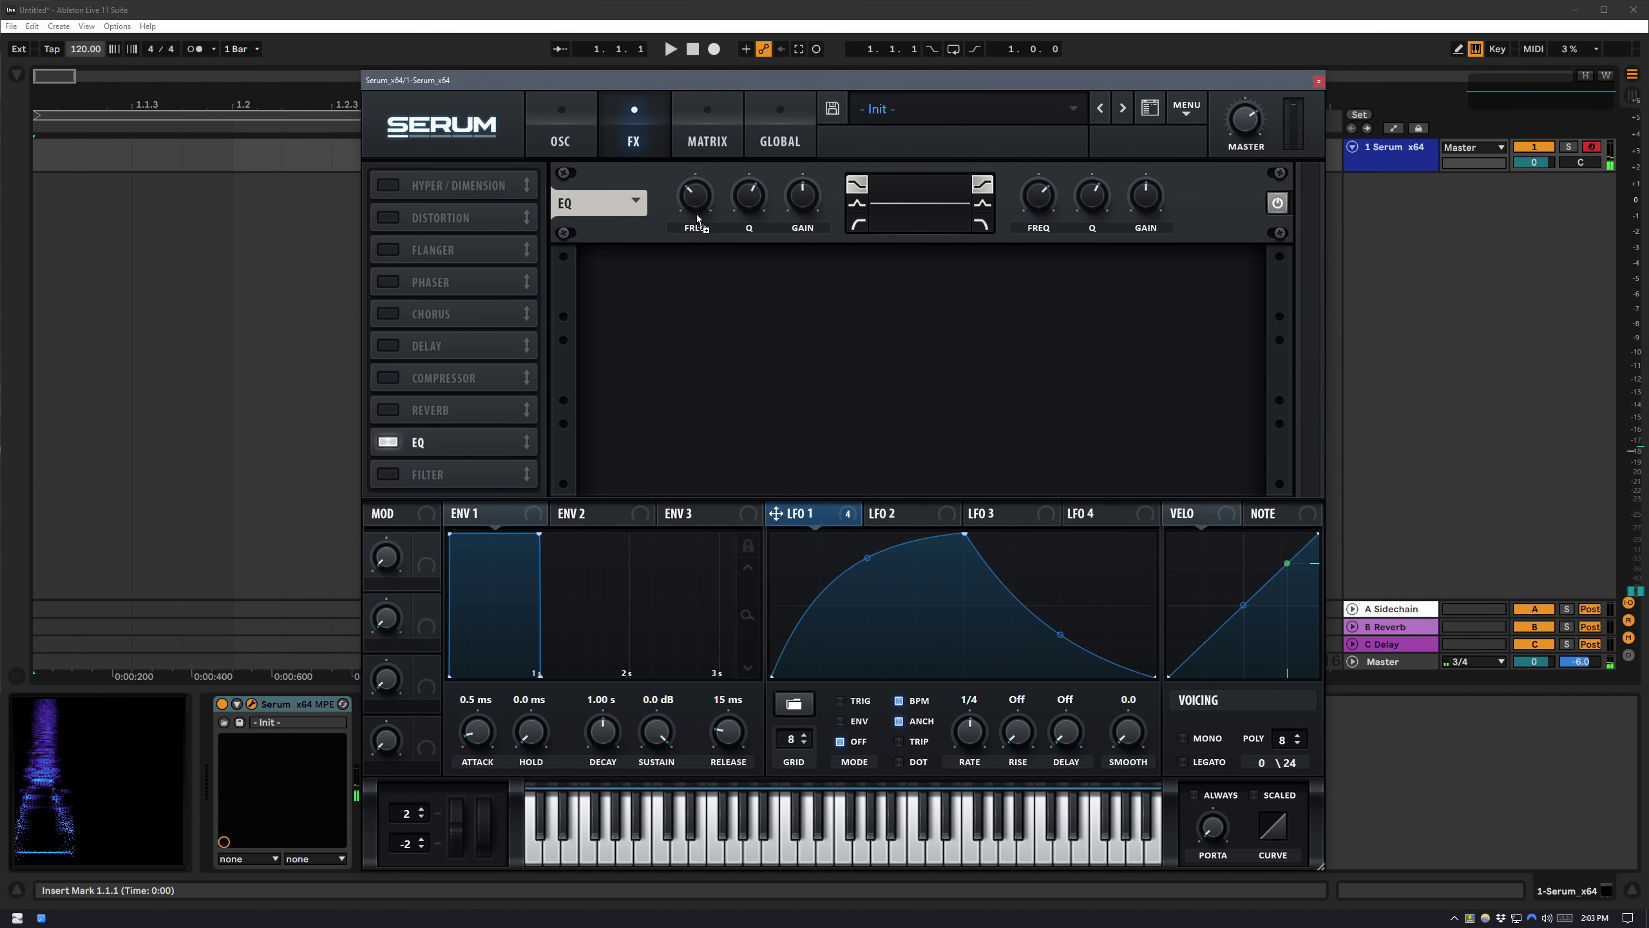
{"action": "left_click_drag", "start_coordinate": [677, 176], "coordinate": [686, 227]}
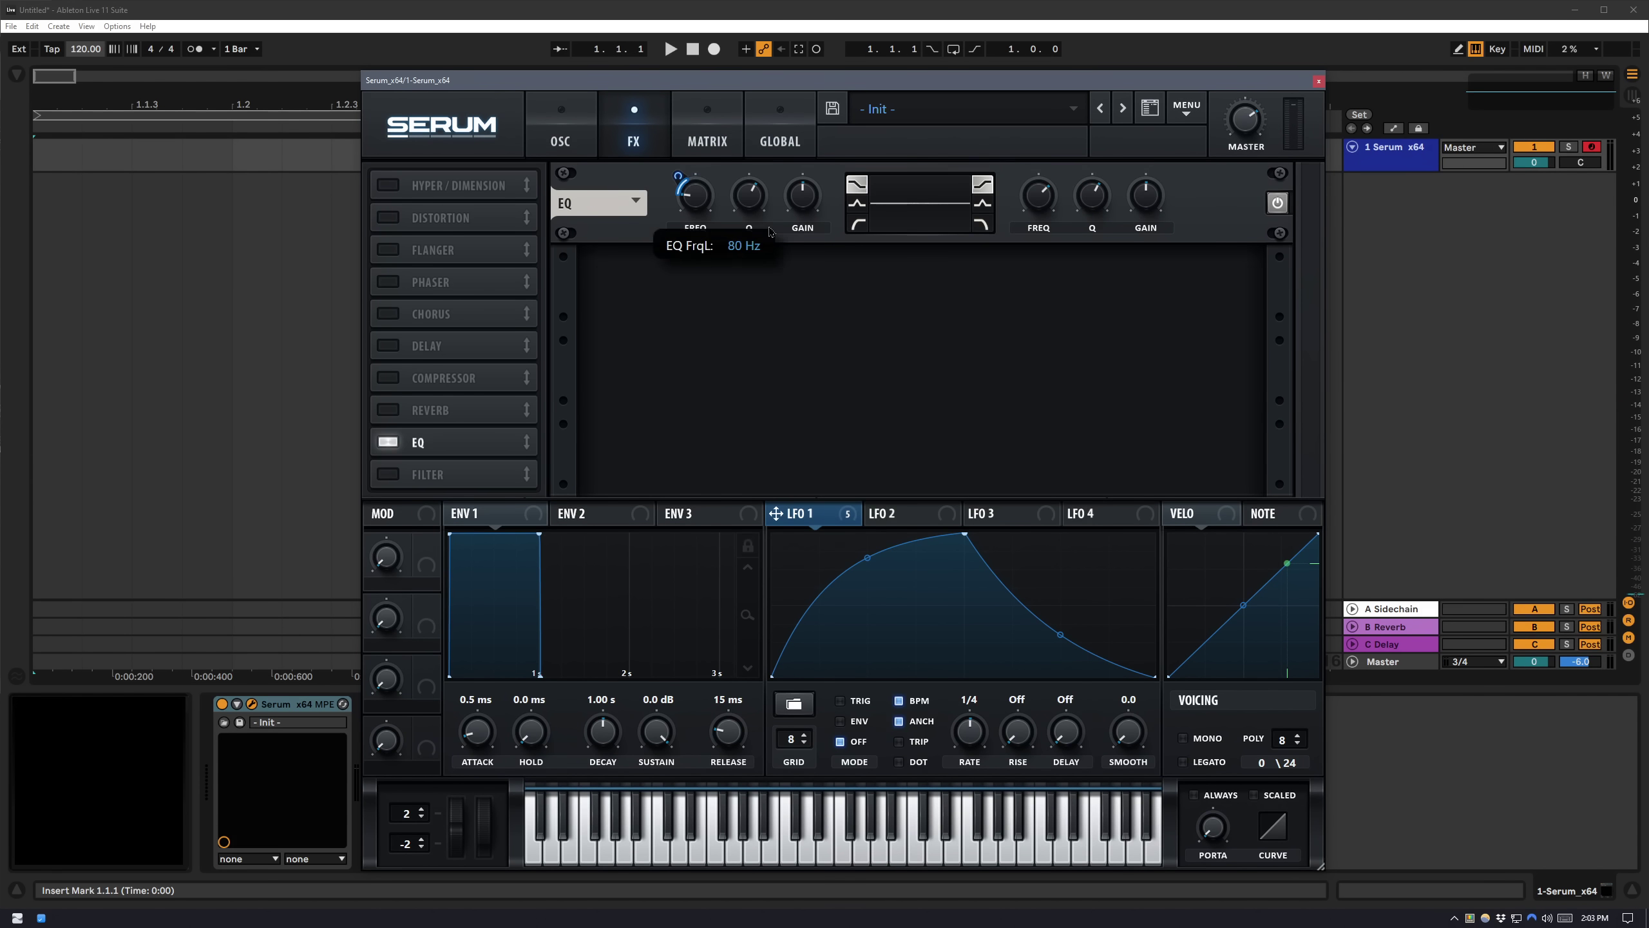
{"action": "left_click", "coordinate": [860, 208]}
{"action": "left_click_drag", "start_coordinate": [803, 195], "coordinate": [758, 253]}
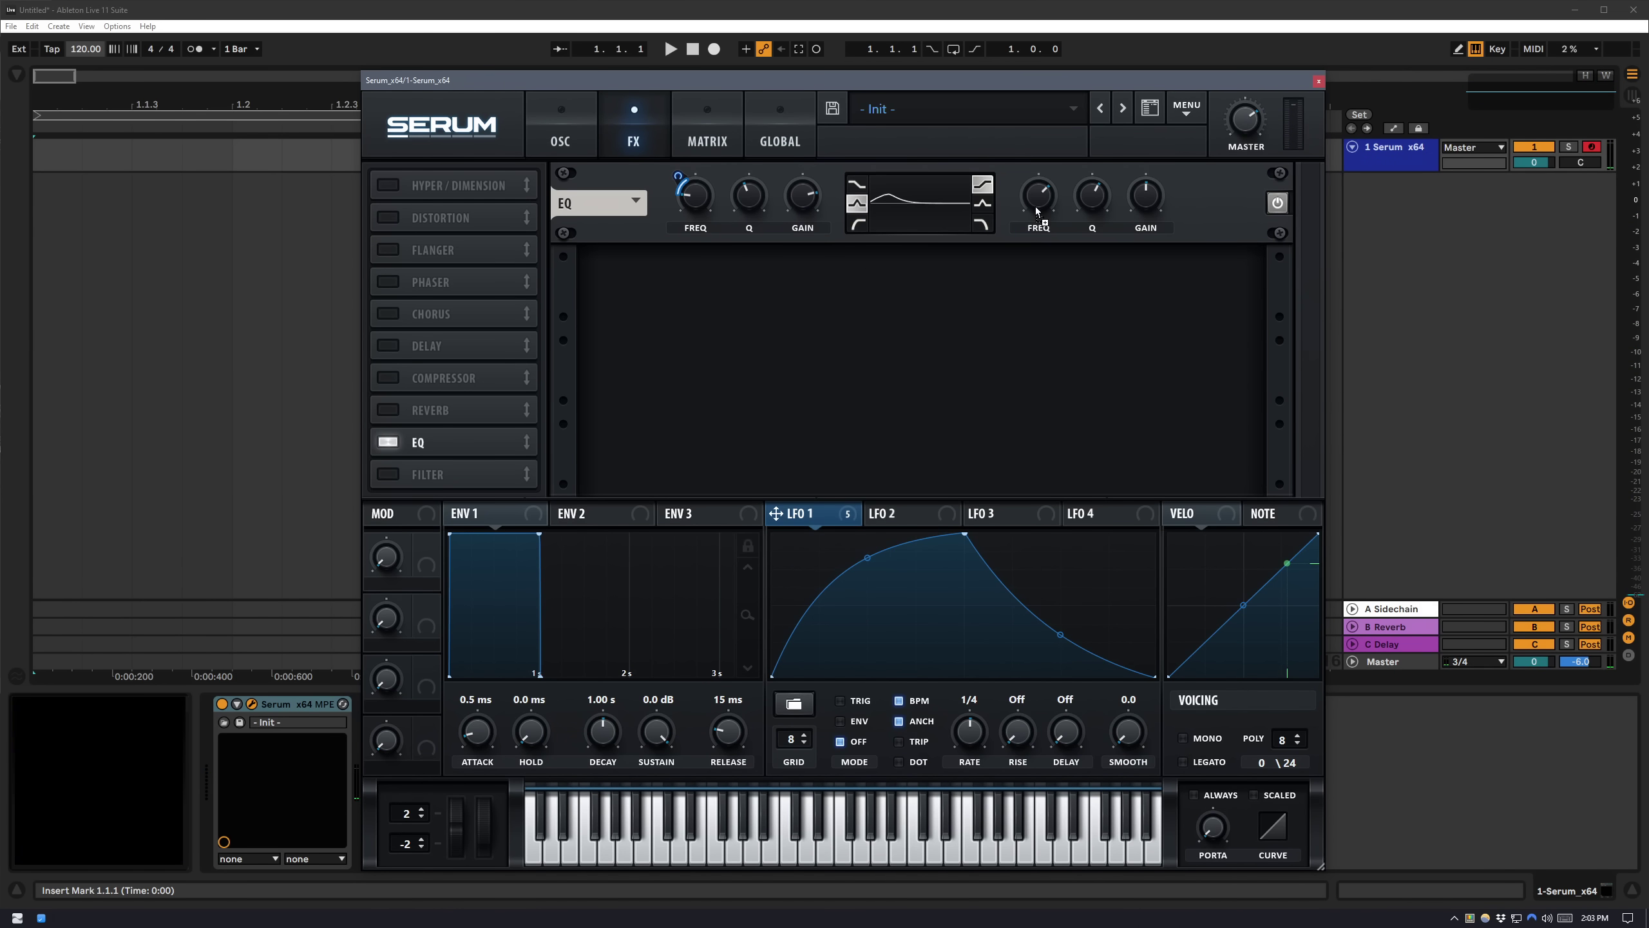
Make the EQ's high band a boosted peak with LFO 1 modulating its frequency, comparing the sound with the EQ bypassed.
{"action": "left_click_drag", "start_coordinate": [1023, 177], "coordinate": [1016, 205]}
{"action": "left_click_drag", "start_coordinate": [1136, 207], "coordinate": [1050, 160]}
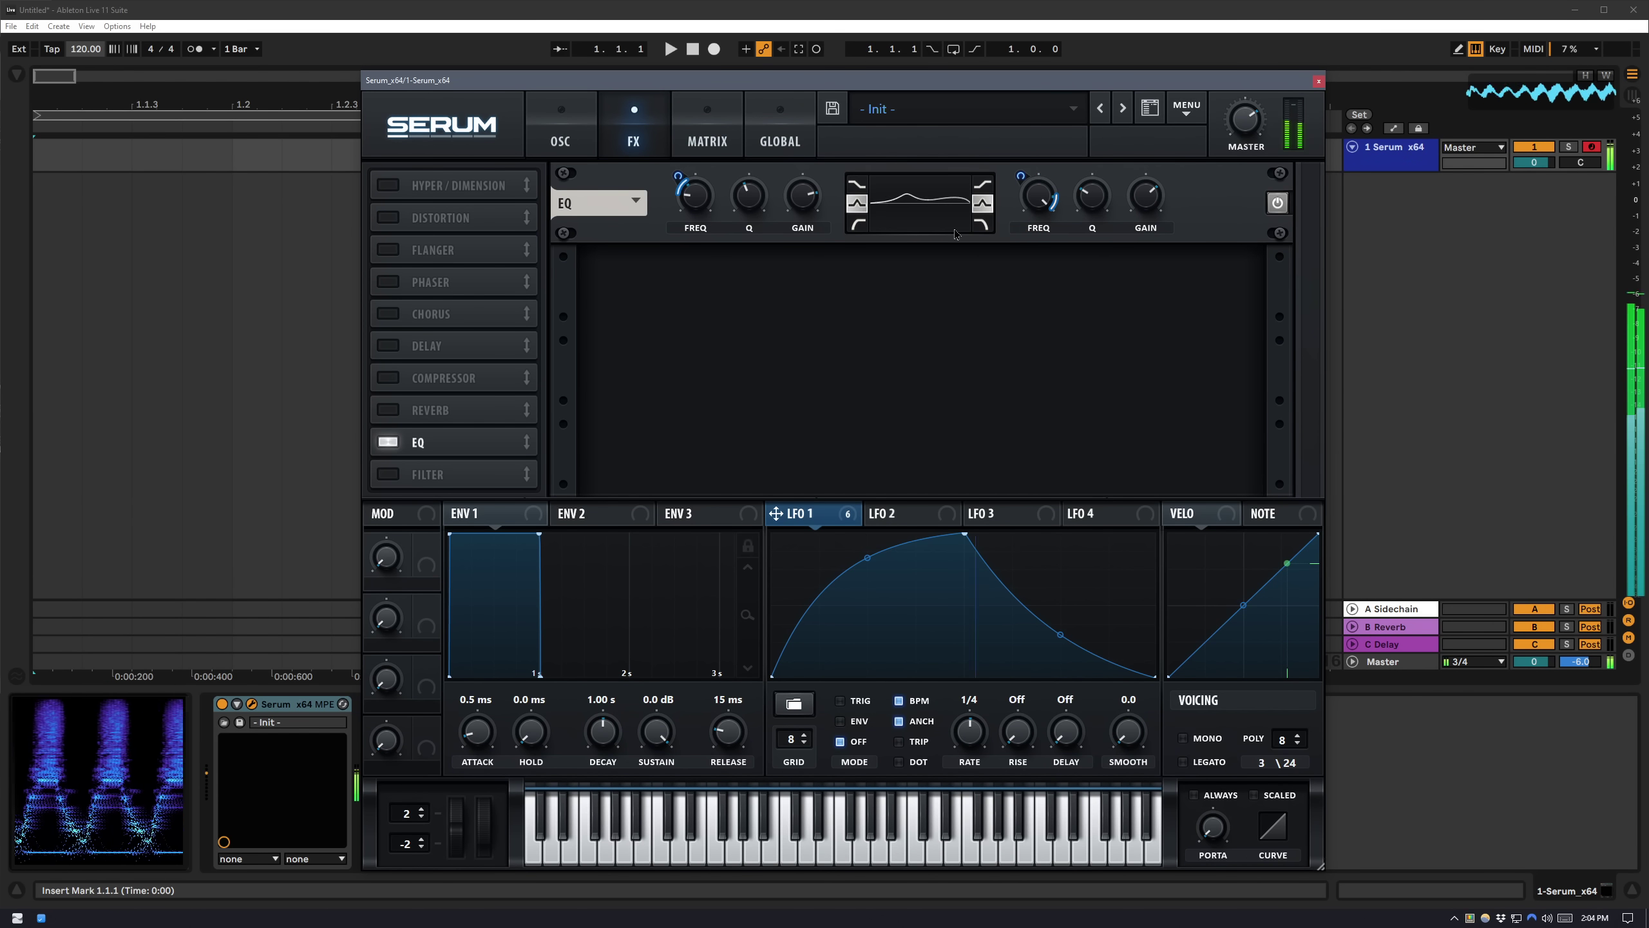
{"action": "left_click", "coordinate": [388, 442]}
{"action": "left_click", "coordinate": [388, 443]}
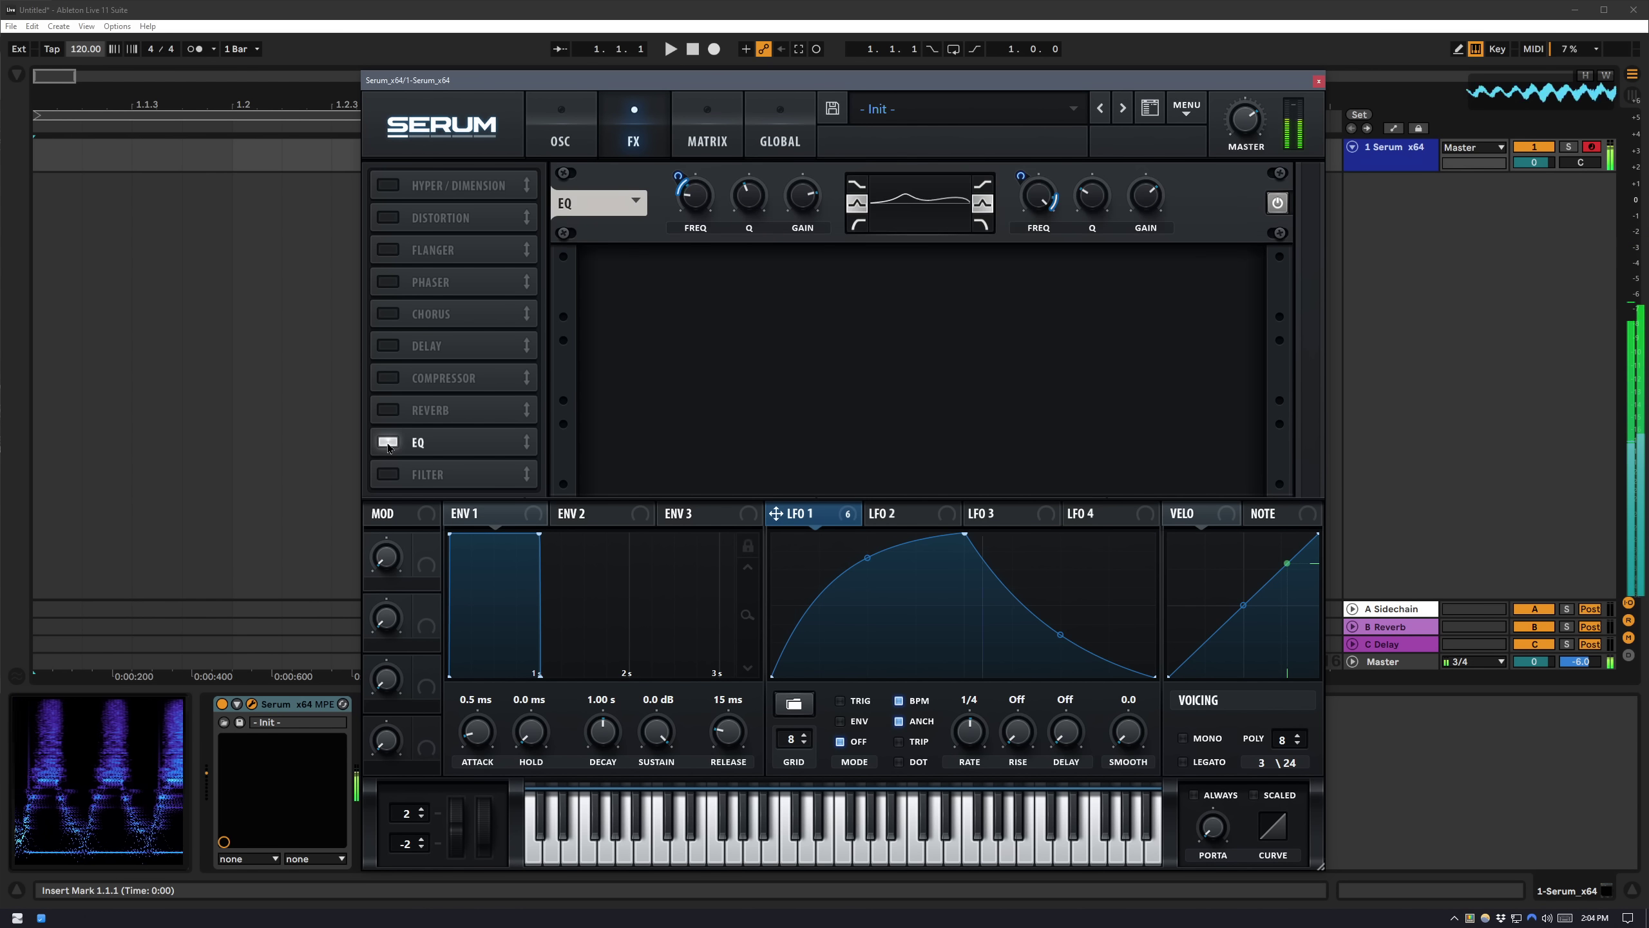
{"action": "left_click_drag", "start_coordinate": [1147, 193], "coordinate": [1148, 190]}
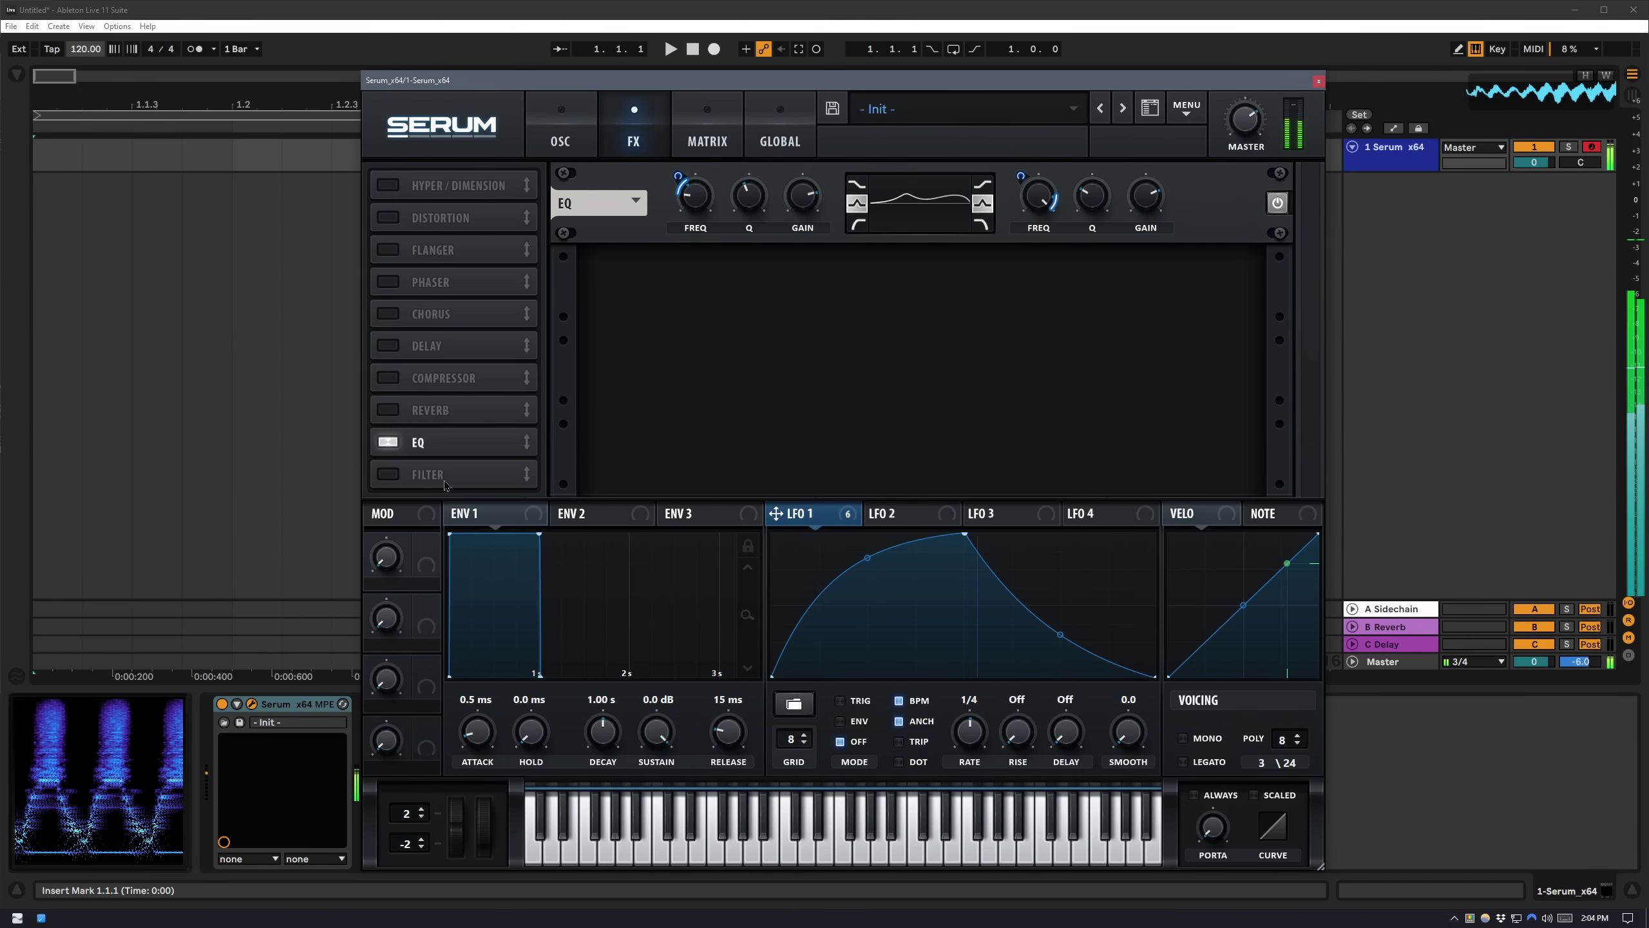
Enable the multiband compressor and place it after the EQ in the effects chain.
{"action": "left_click", "coordinate": [383, 386]}
{"action": "left_click_drag", "start_coordinate": [384, 386], "coordinate": [387, 442]}
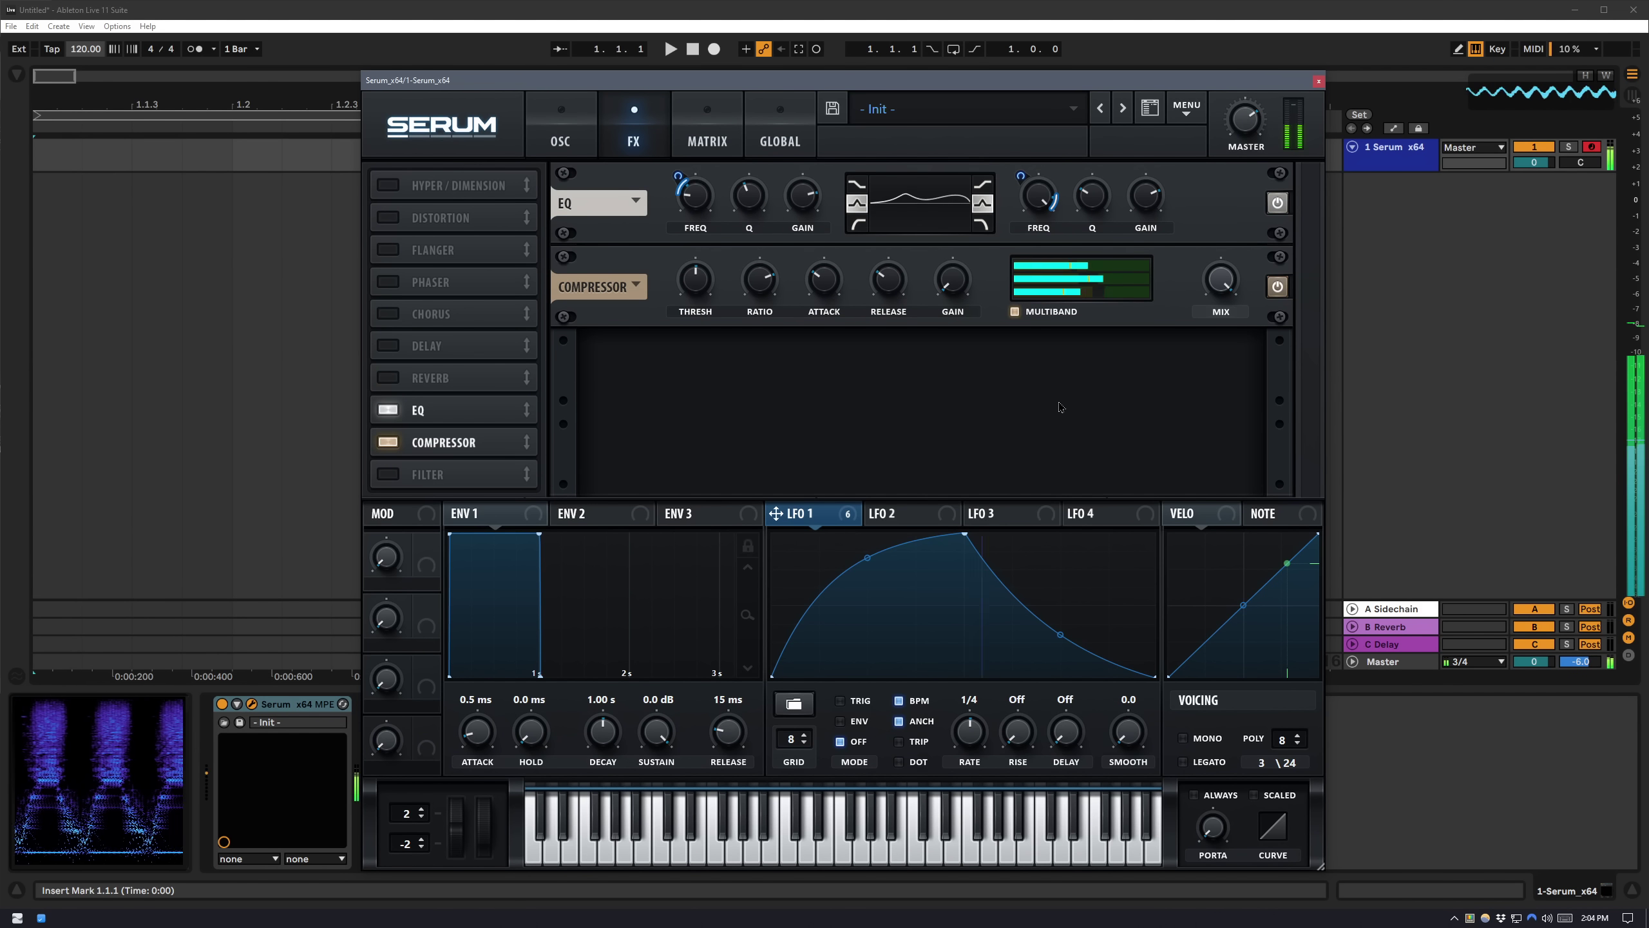
Try single-band compression with a -25.4 dB threshold, 3.1 ms attack and 31.5 ms release, and return to multiband mode.
{"action": "left_click", "coordinate": [1014, 313]}
{"action": "left_click_drag", "start_coordinate": [824, 281], "coordinate": [881, 317]}
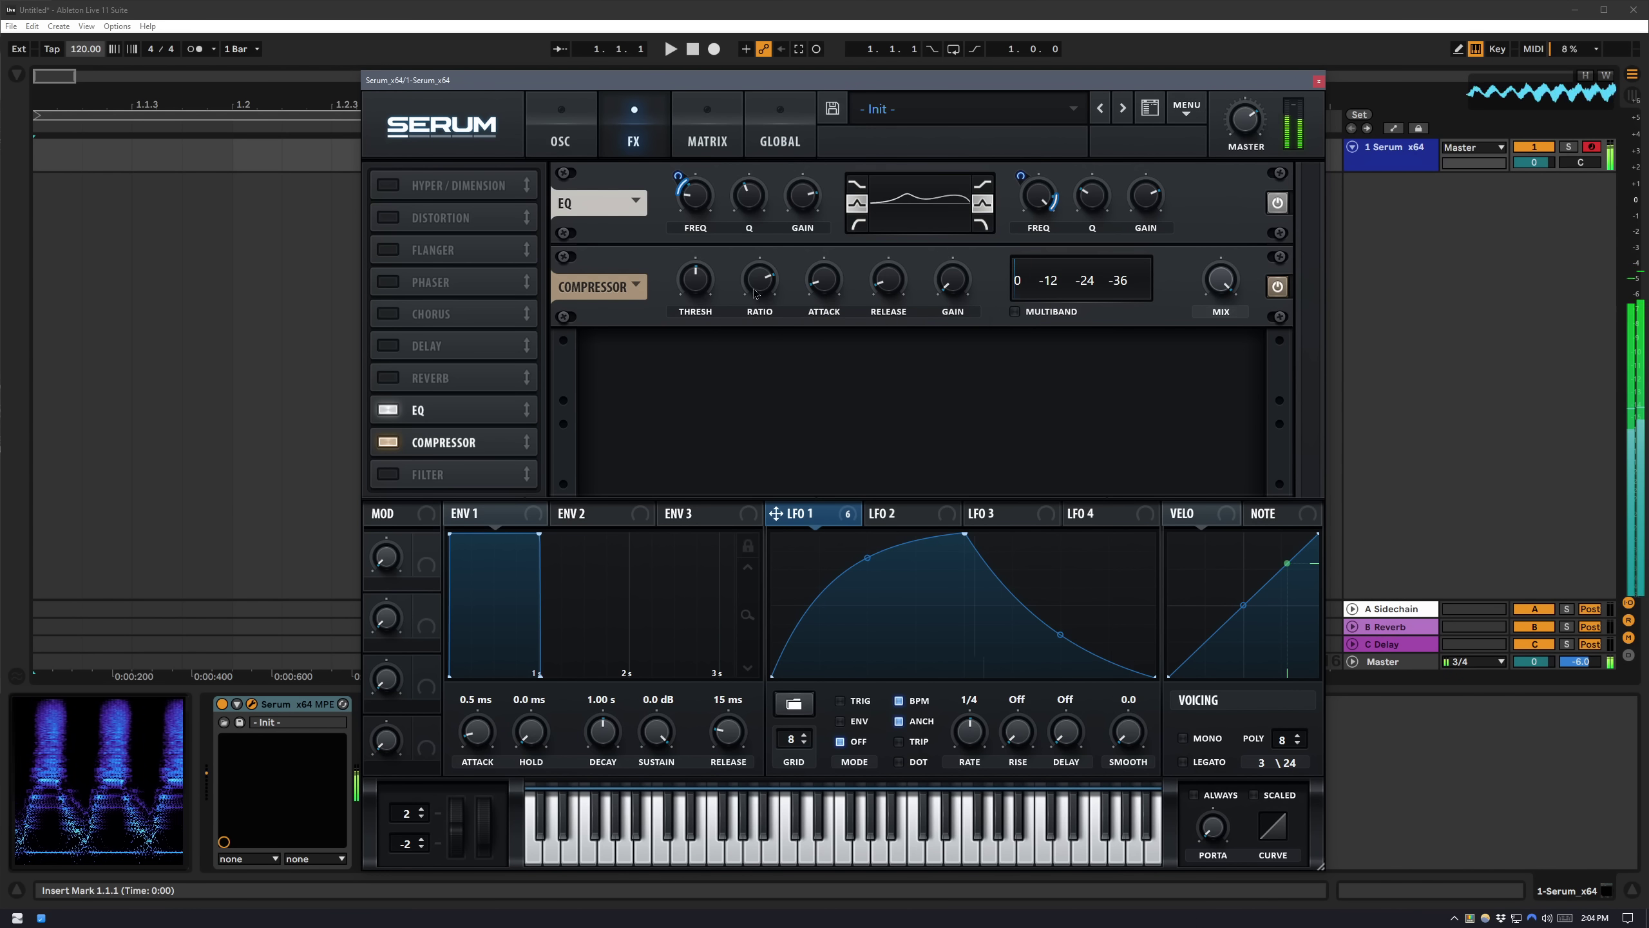
{"action": "mouse_move", "coordinate": [693, 298]}
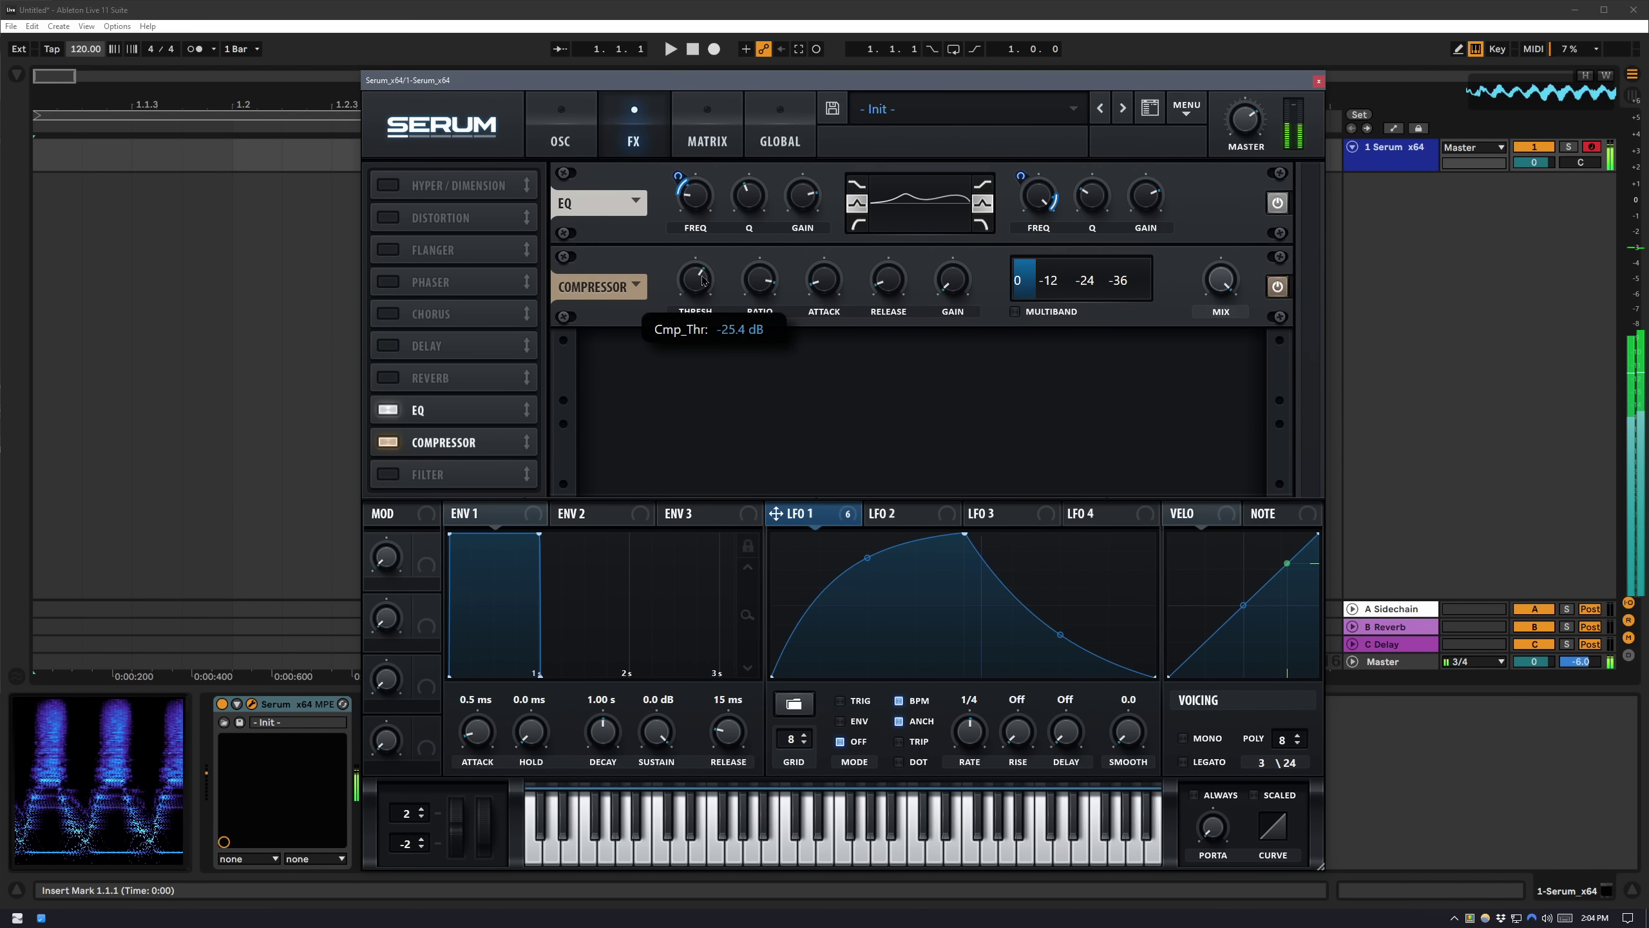
{"action": "mouse_move", "coordinate": [834, 300]}
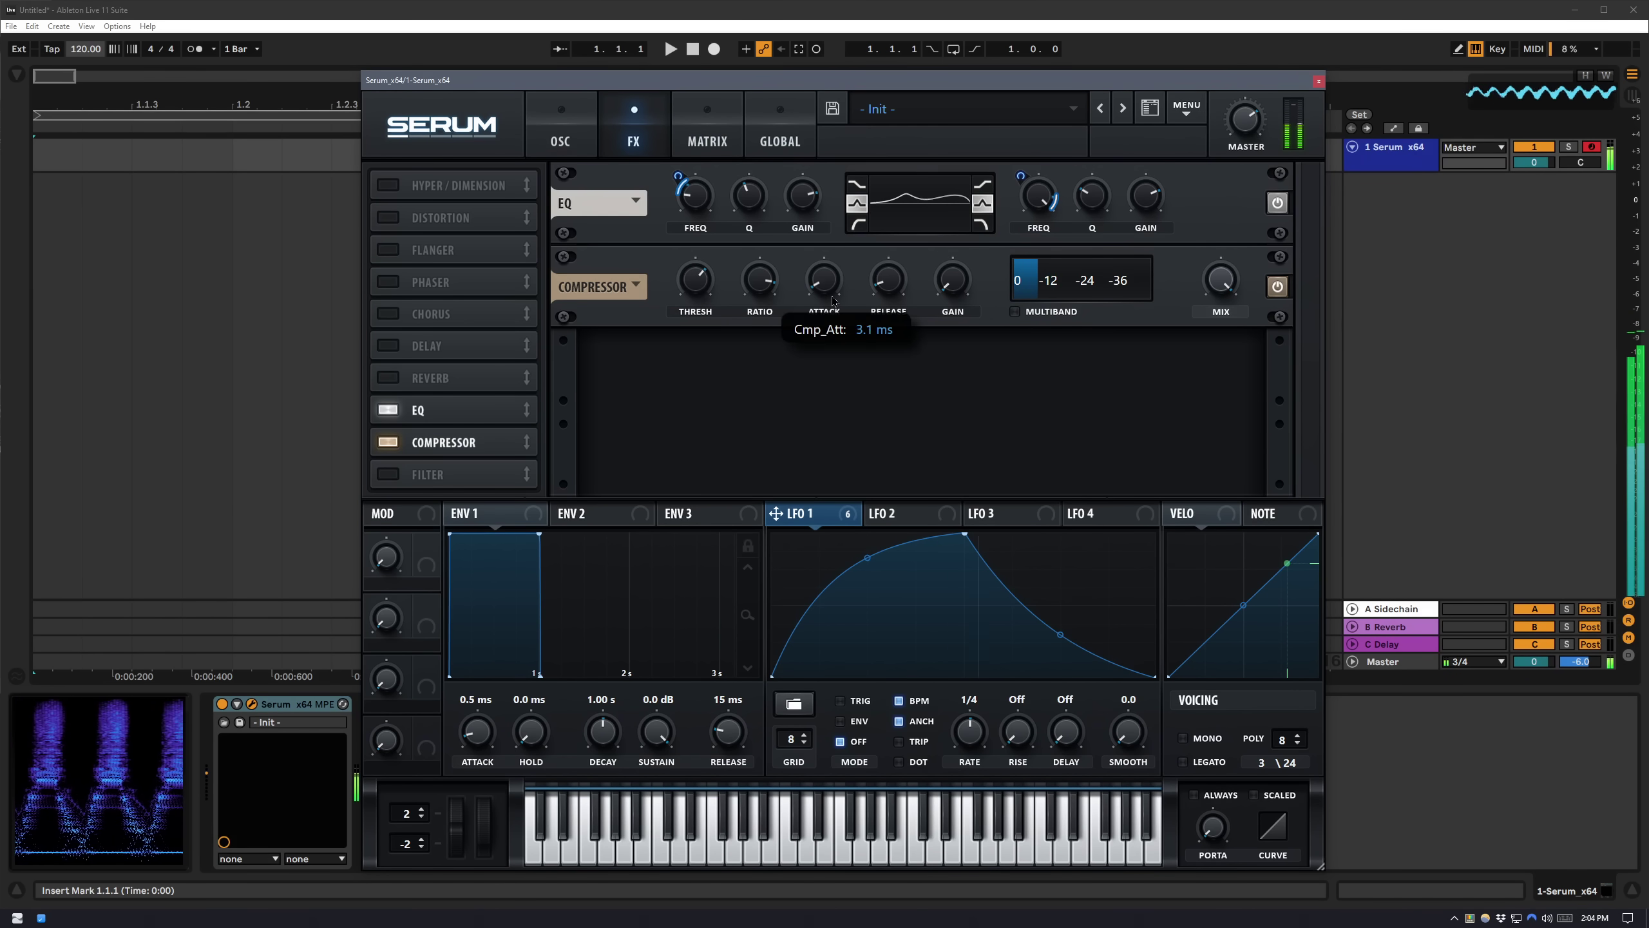
{"action": "mouse_move", "coordinate": [889, 279]}
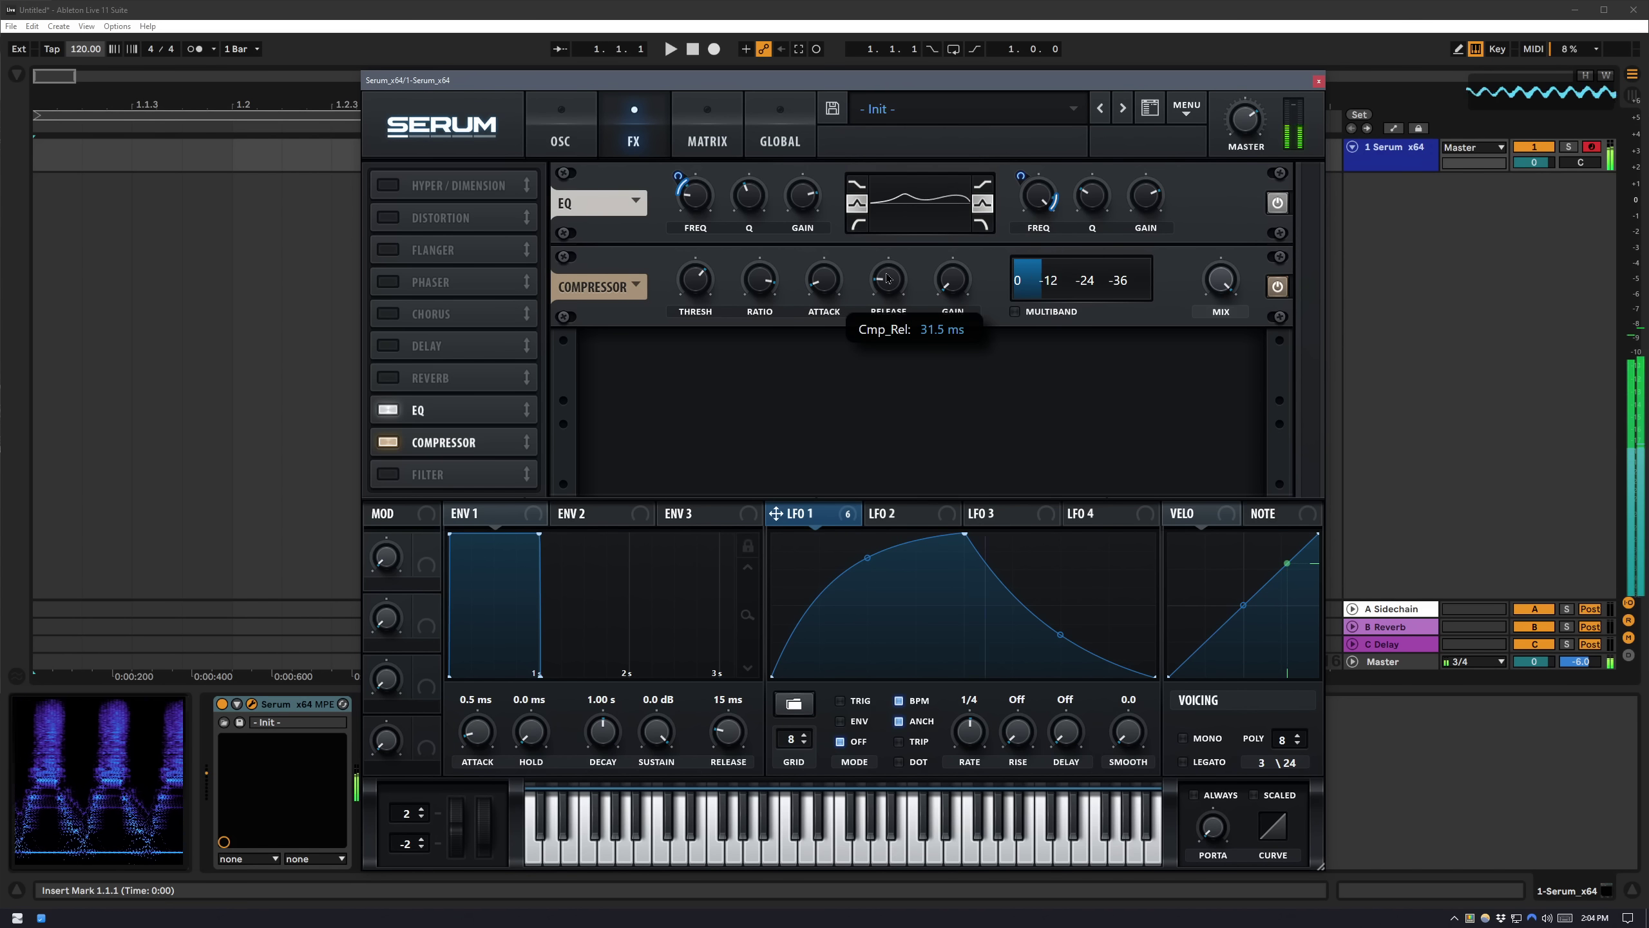
{"action": "left_click", "coordinate": [1015, 313]}
Lower the compressor's ratio with a 75.0 ms attack, and move it ahead of the EQ, comparing the sound with it bypassed.
{"action": "left_click_drag", "start_coordinate": [690, 284], "coordinate": [686, 306]}
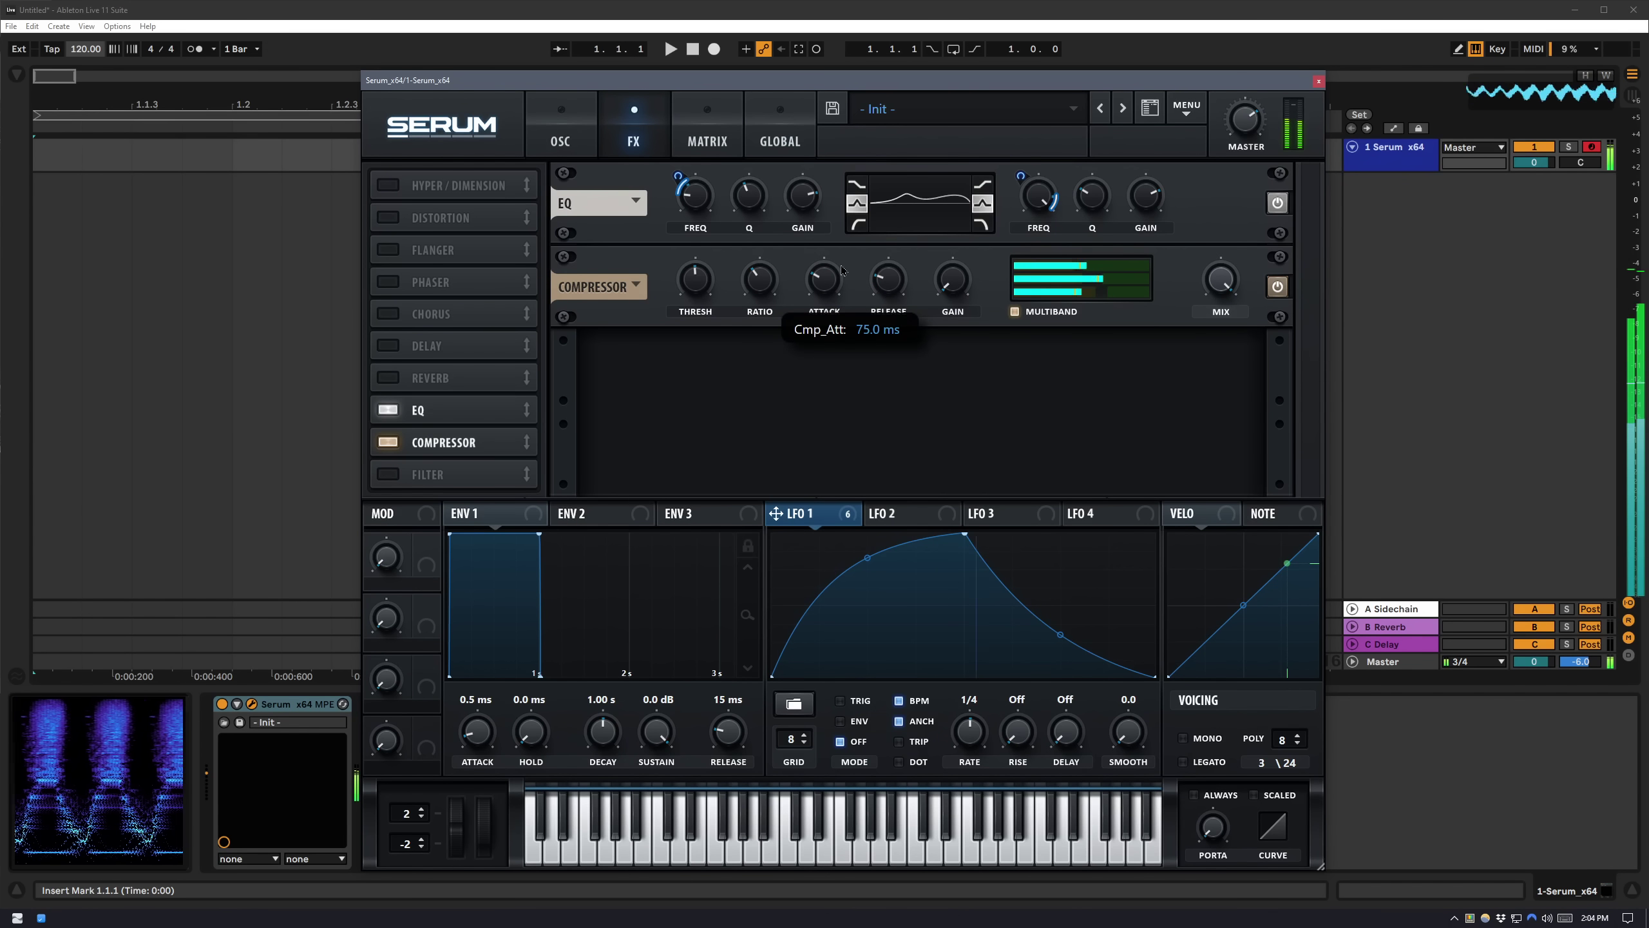
{"action": "left_click_drag", "start_coordinate": [525, 441], "coordinate": [524, 410]}
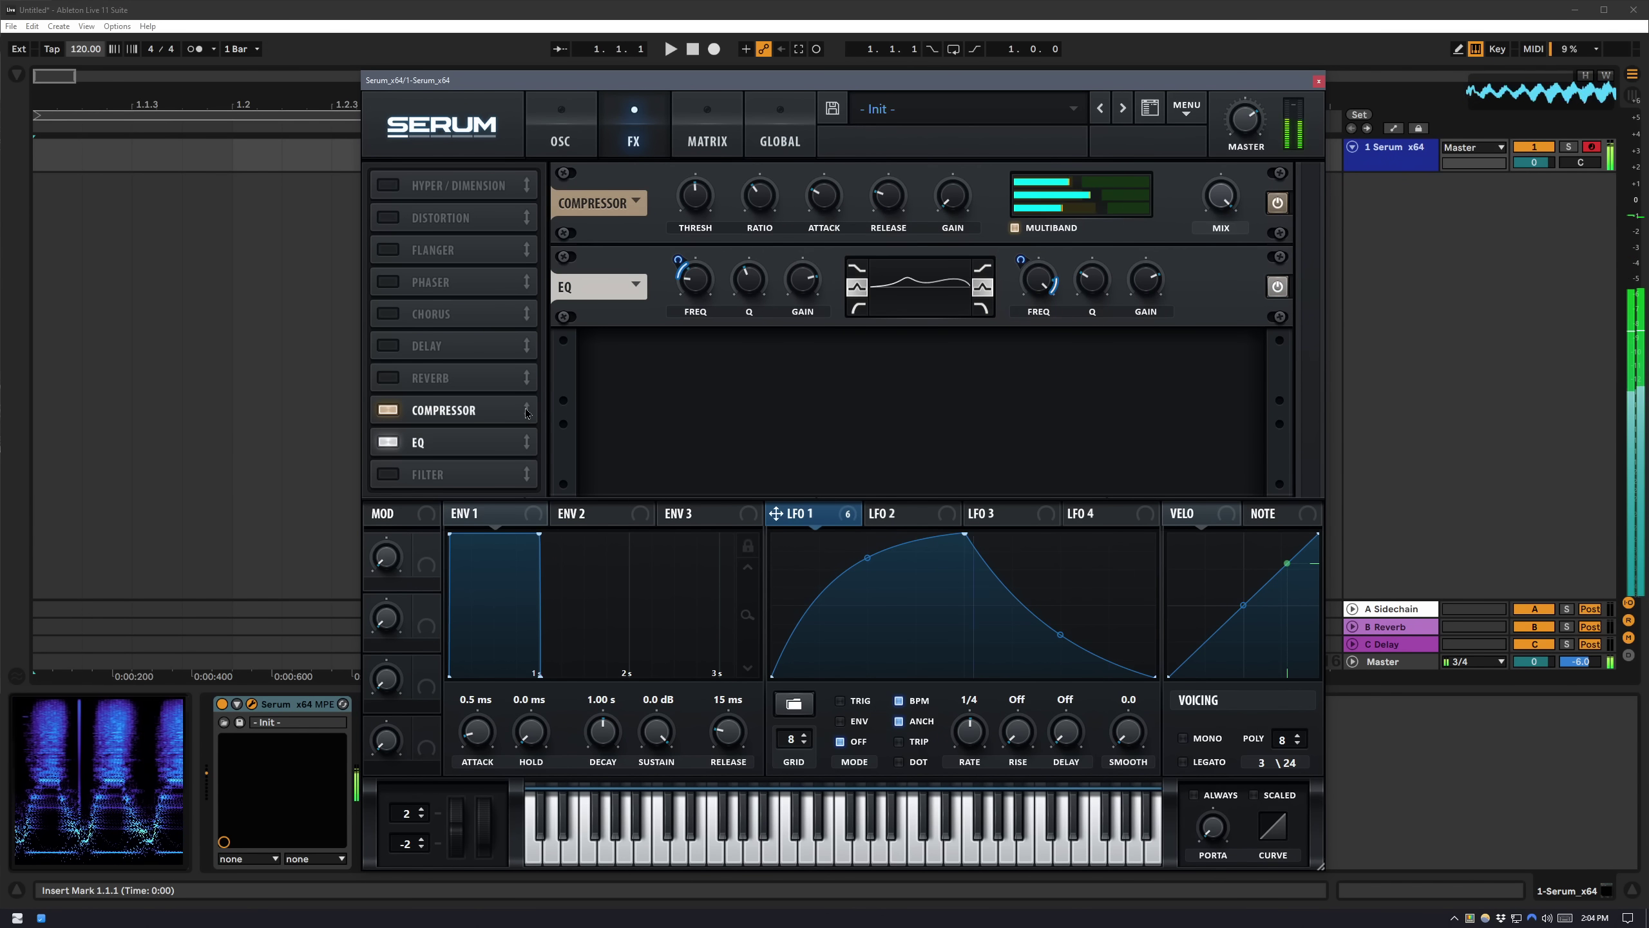
{"action": "left_click", "coordinate": [393, 411]}
{"action": "left_click", "coordinate": [390, 415]}
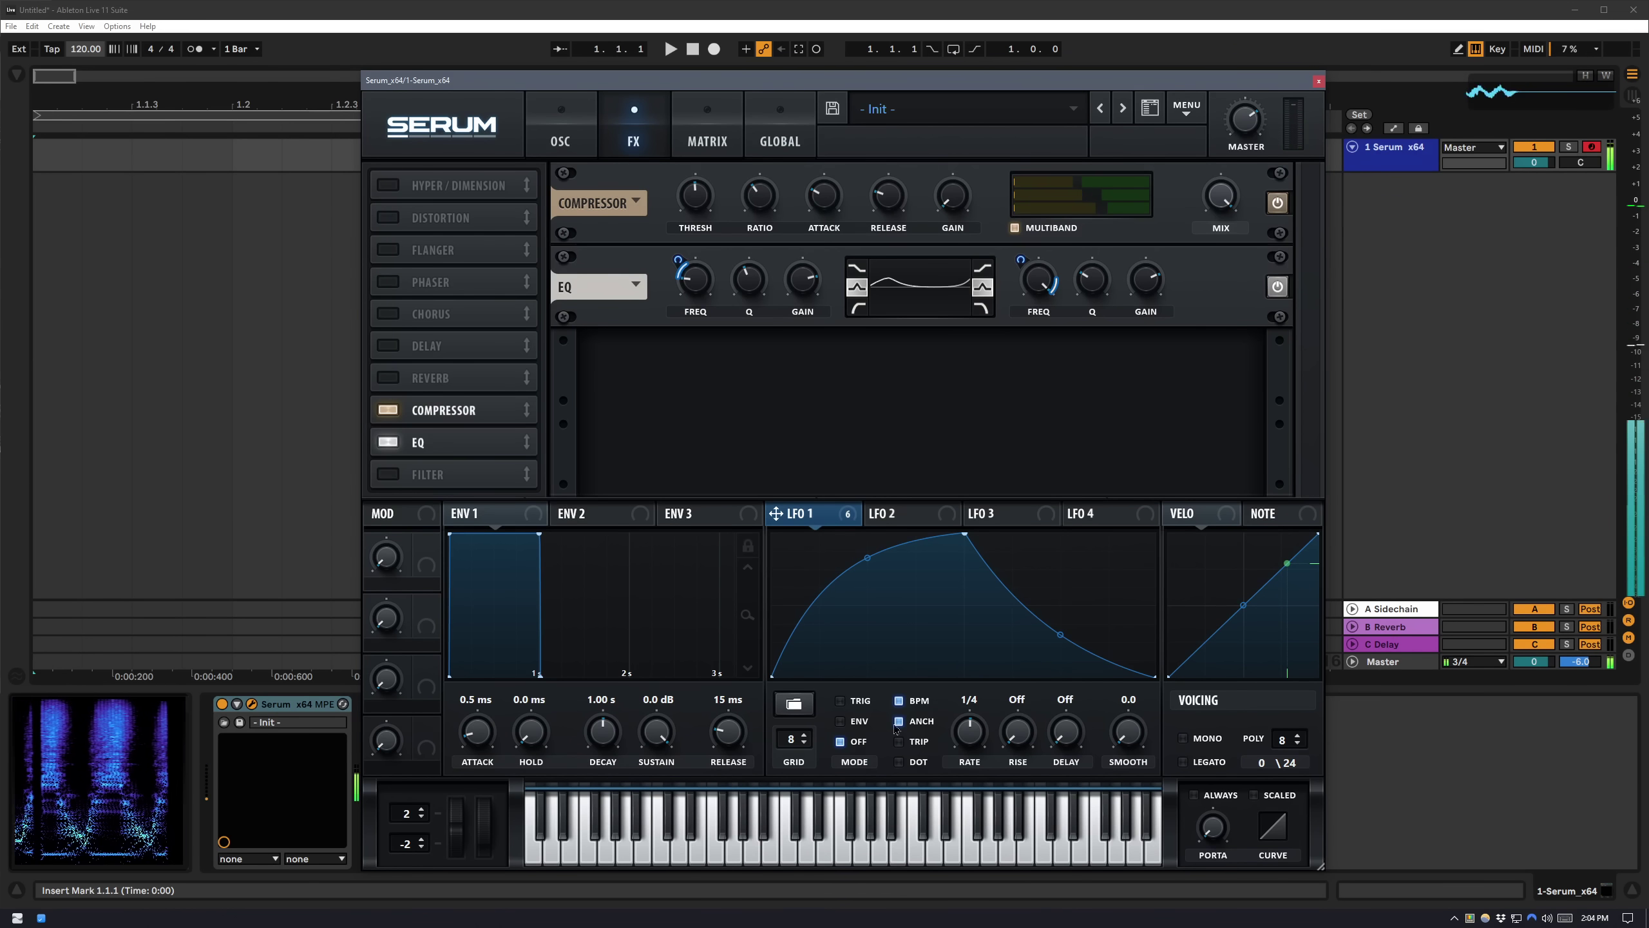
Set LFO 1 to Trig mode with a rate of 1/2.
{"action": "left_click_drag", "start_coordinate": [970, 728], "coordinate": [972, 736]}
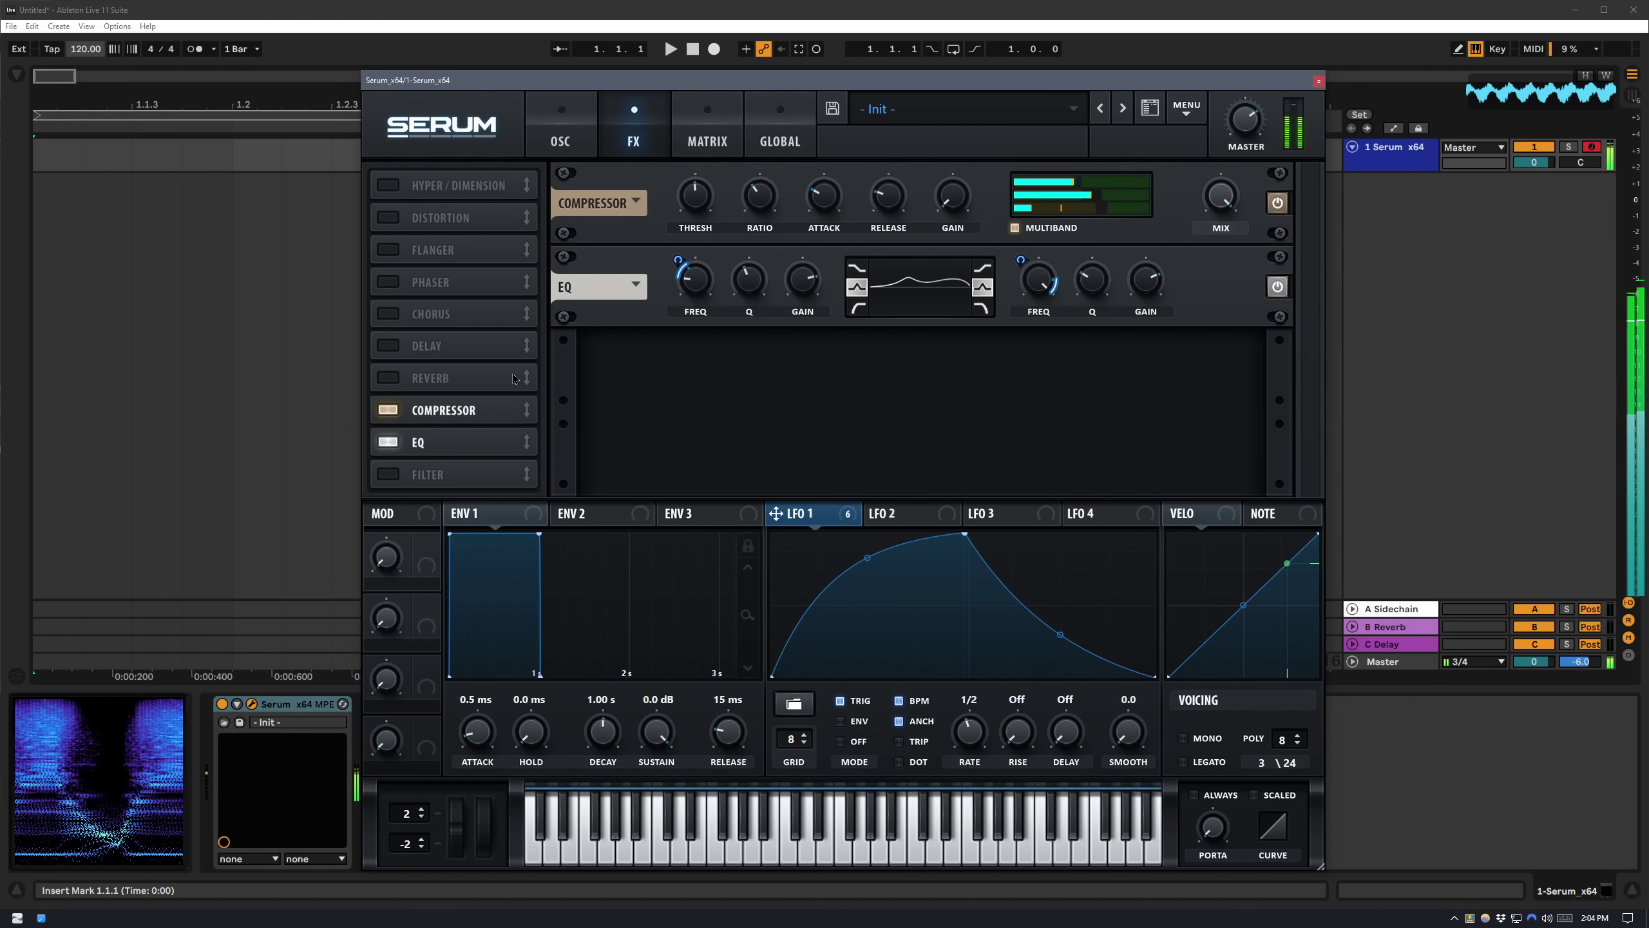
Add a phaser with depth, feedback and phase at minimum, and a lowered frequency modulated by LFO 1.
{"action": "left_click", "coordinate": [382, 283]}
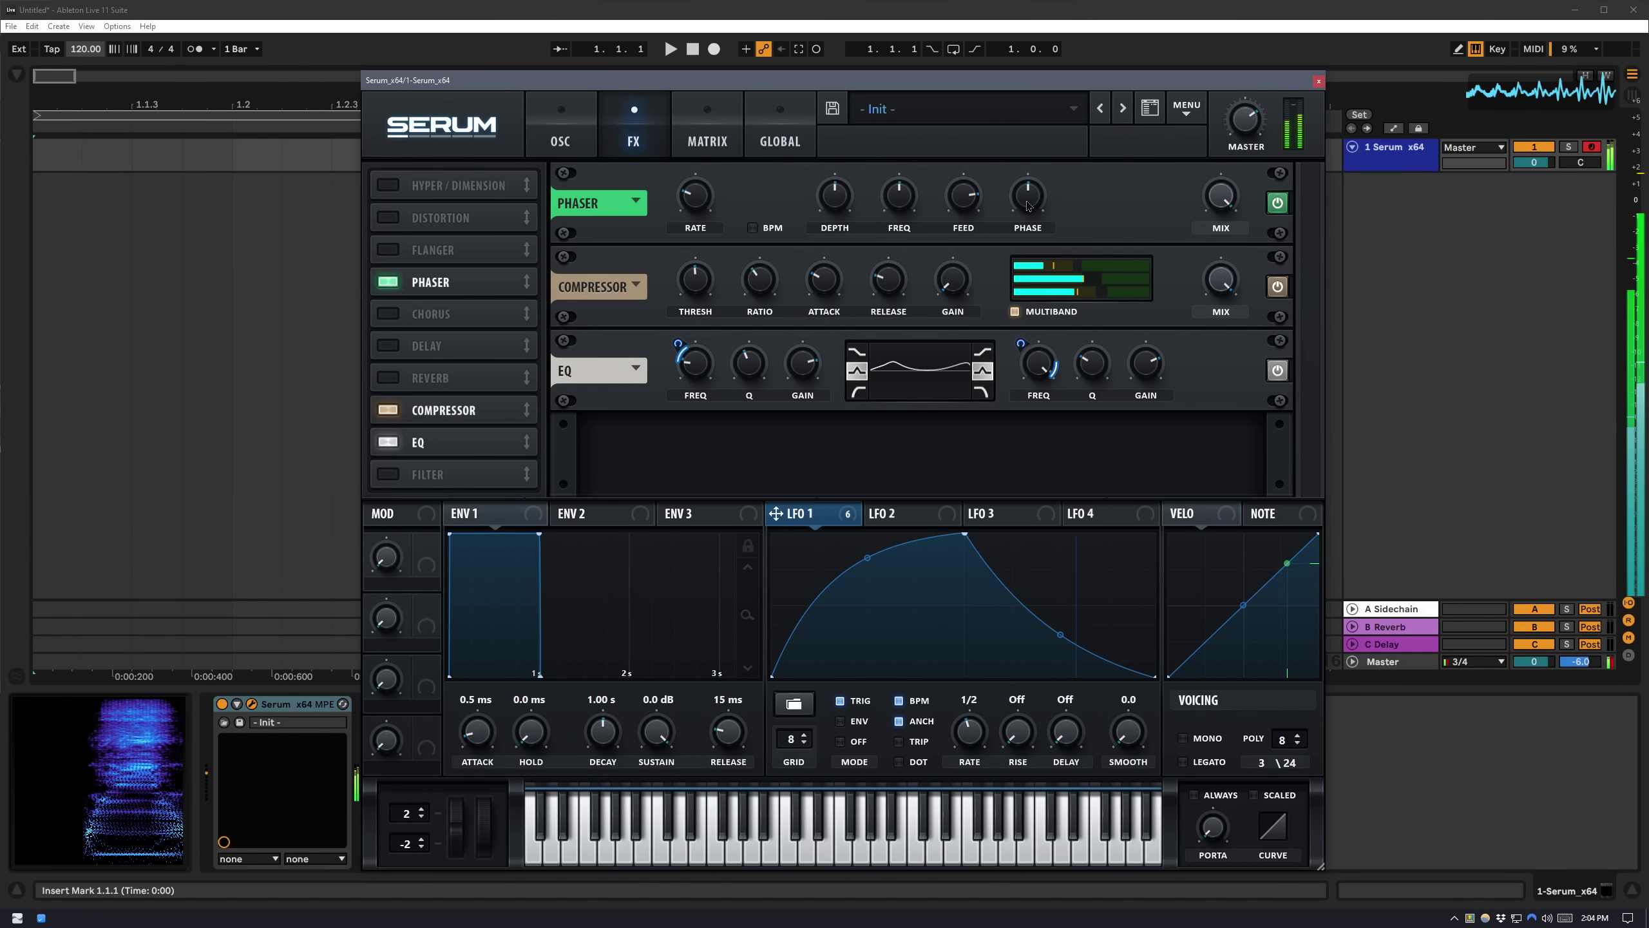
{"action": "left_click_drag", "start_coordinate": [1027, 198], "coordinate": [1026, 273]}
{"action": "left_click_drag", "start_coordinate": [963, 197], "coordinate": [963, 273]}
{"action": "left_click_drag", "start_coordinate": [893, 203], "coordinate": [894, 274]}
{"action": "left_click_drag", "start_coordinate": [833, 199], "coordinate": [832, 273]}
{"action": "mouse_move", "coordinate": [884, 178]}
{"action": "left_mouse_down"}
{"action": "mouse_move", "coordinate": [883, 211]}
{"action": "mouse_move", "coordinate": [908, 182]}
{"action": "mouse_move", "coordinate": [879, 184]}
{"action": "mouse_move", "coordinate": [910, 188]}
{"action": "left_mouse_up"}
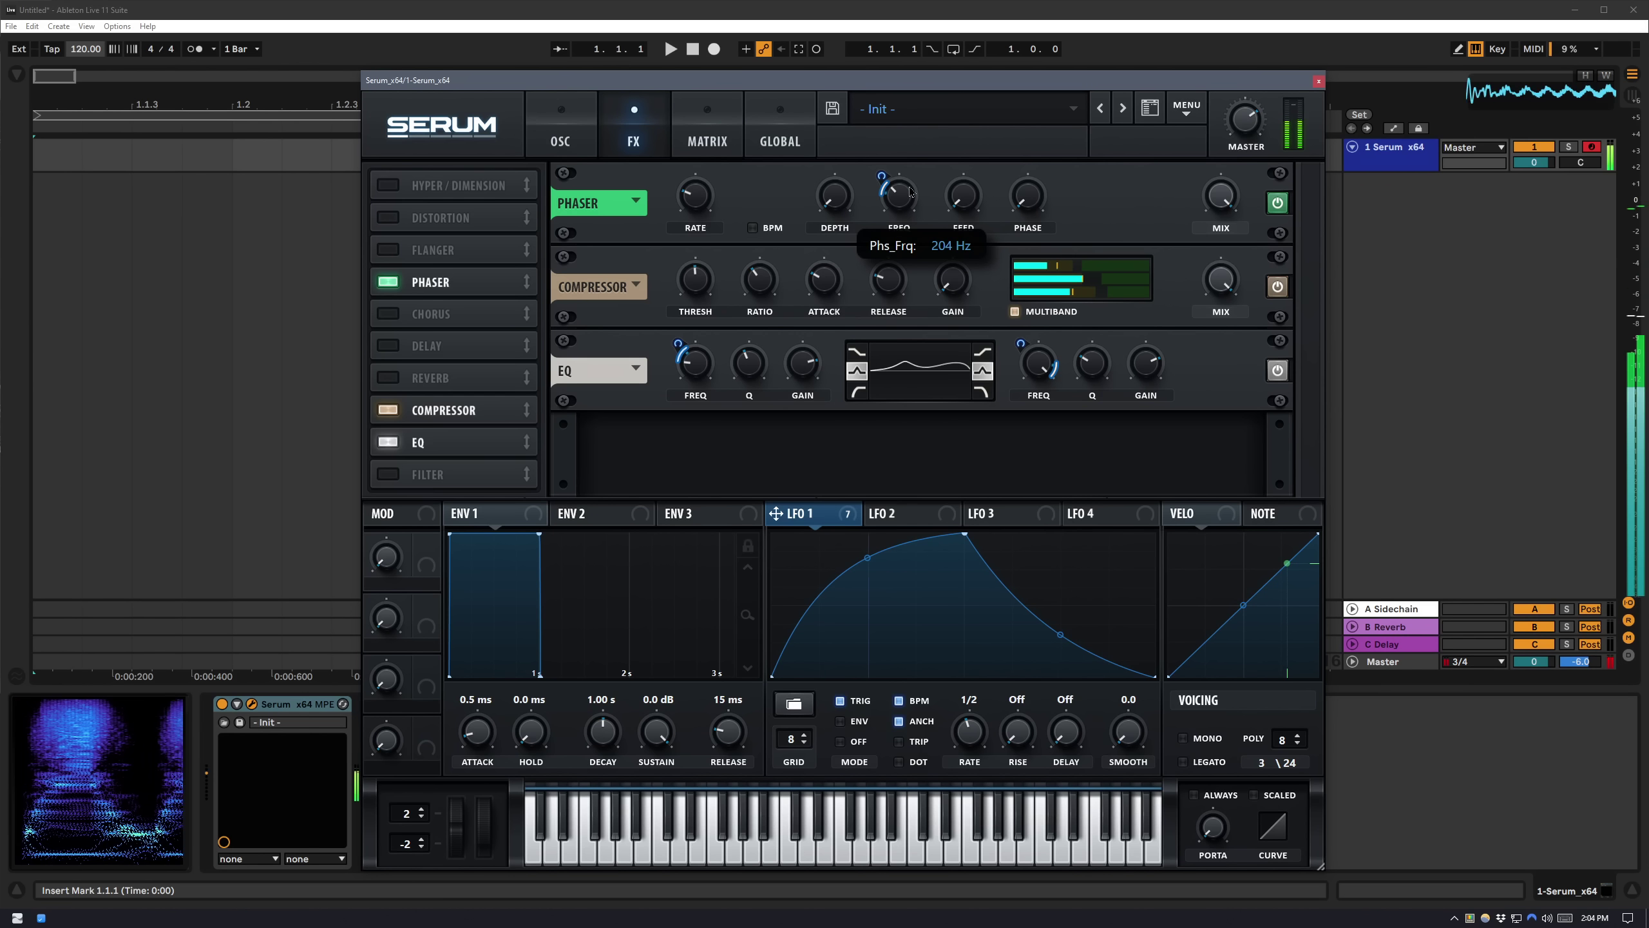
{"action": "mouse_move", "coordinate": [912, 196]}
{"action": "left_mouse_down"}
{"action": "mouse_move", "coordinate": [887, 171]}
{"action": "mouse_move", "coordinate": [902, 212]}
{"action": "left_mouse_up"}
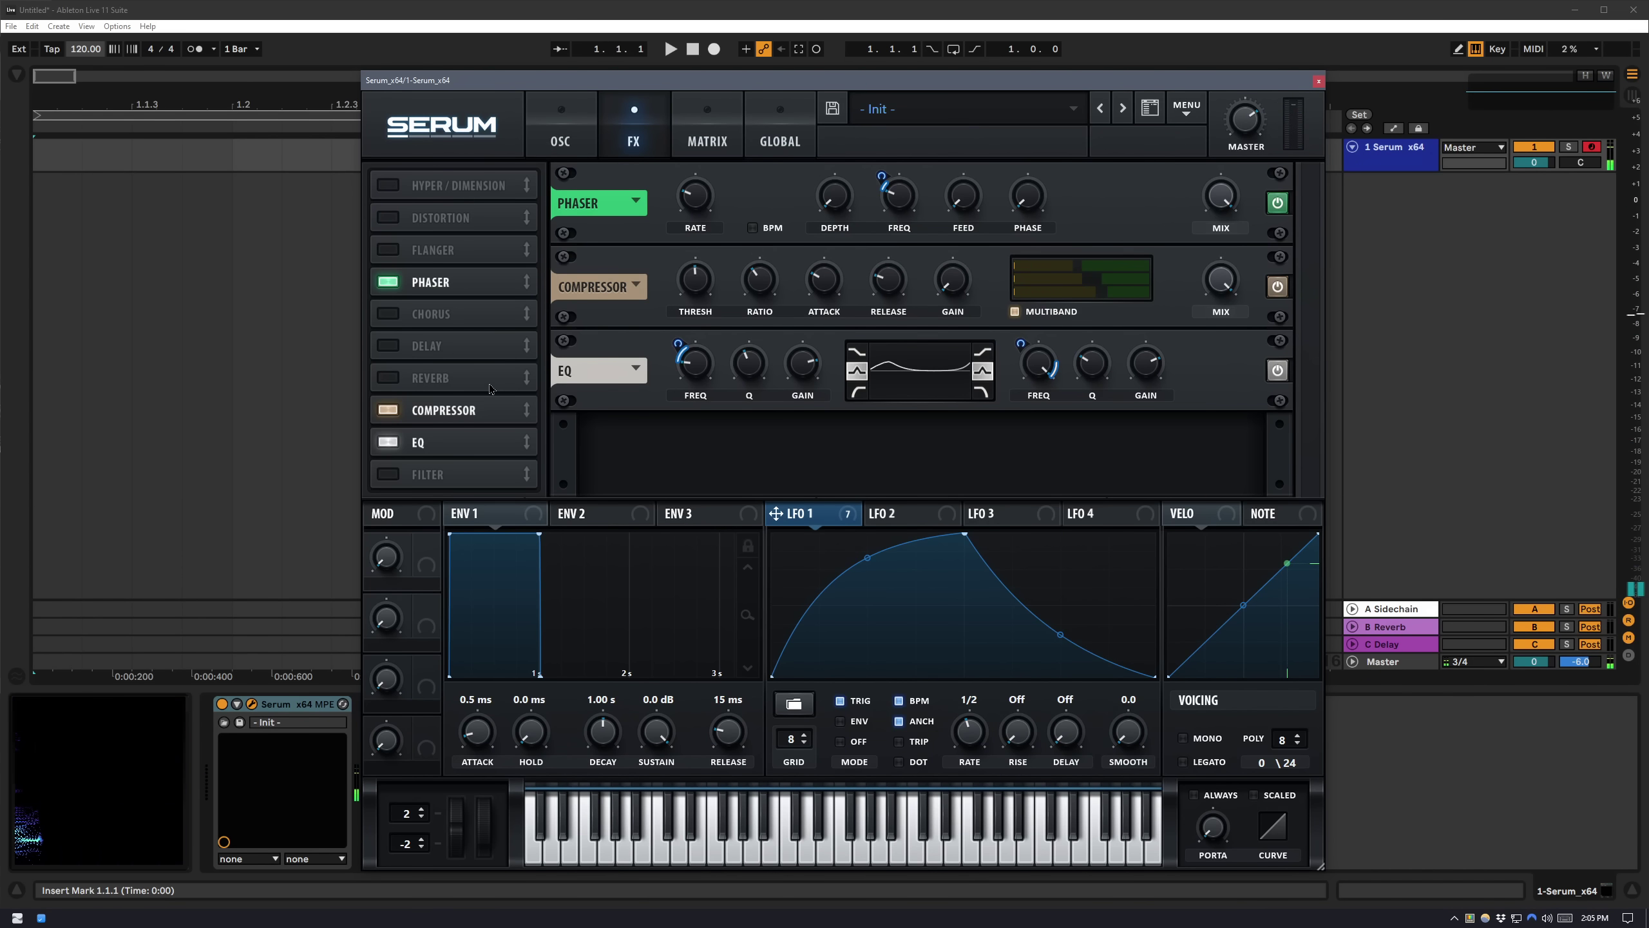
Add an effects filter to the chain and set its type to Bandreject.
{"action": "left_click", "coordinate": [387, 474]}
{"action": "left_click", "coordinate": [724, 463]}
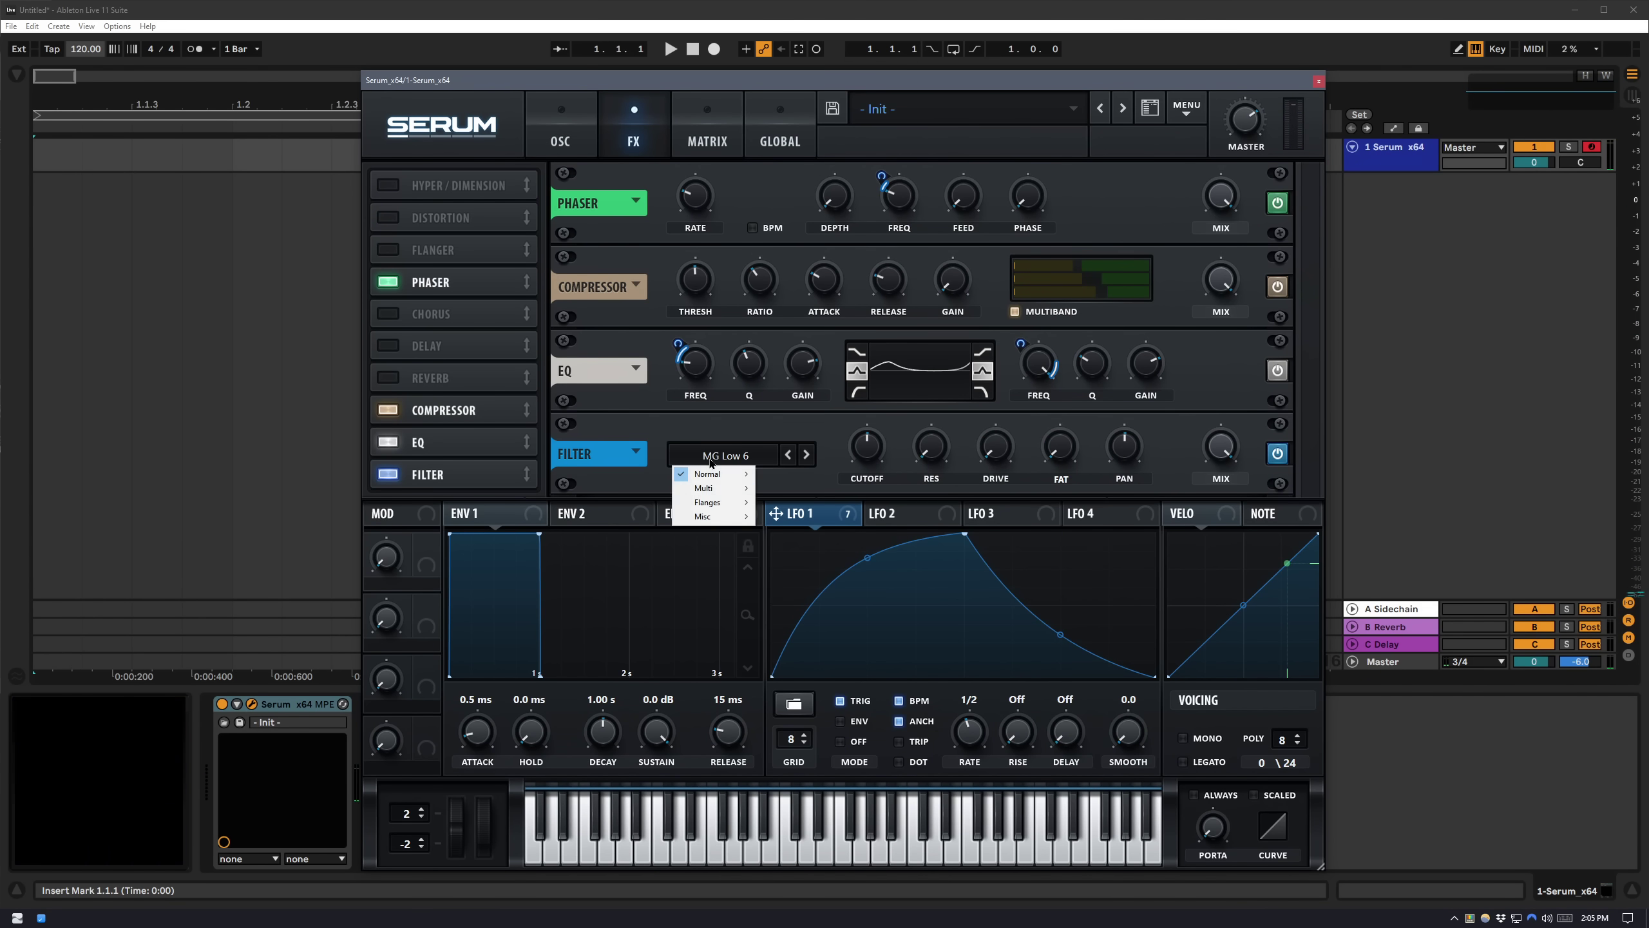
{"action": "mouse_move", "coordinate": [715, 517]}
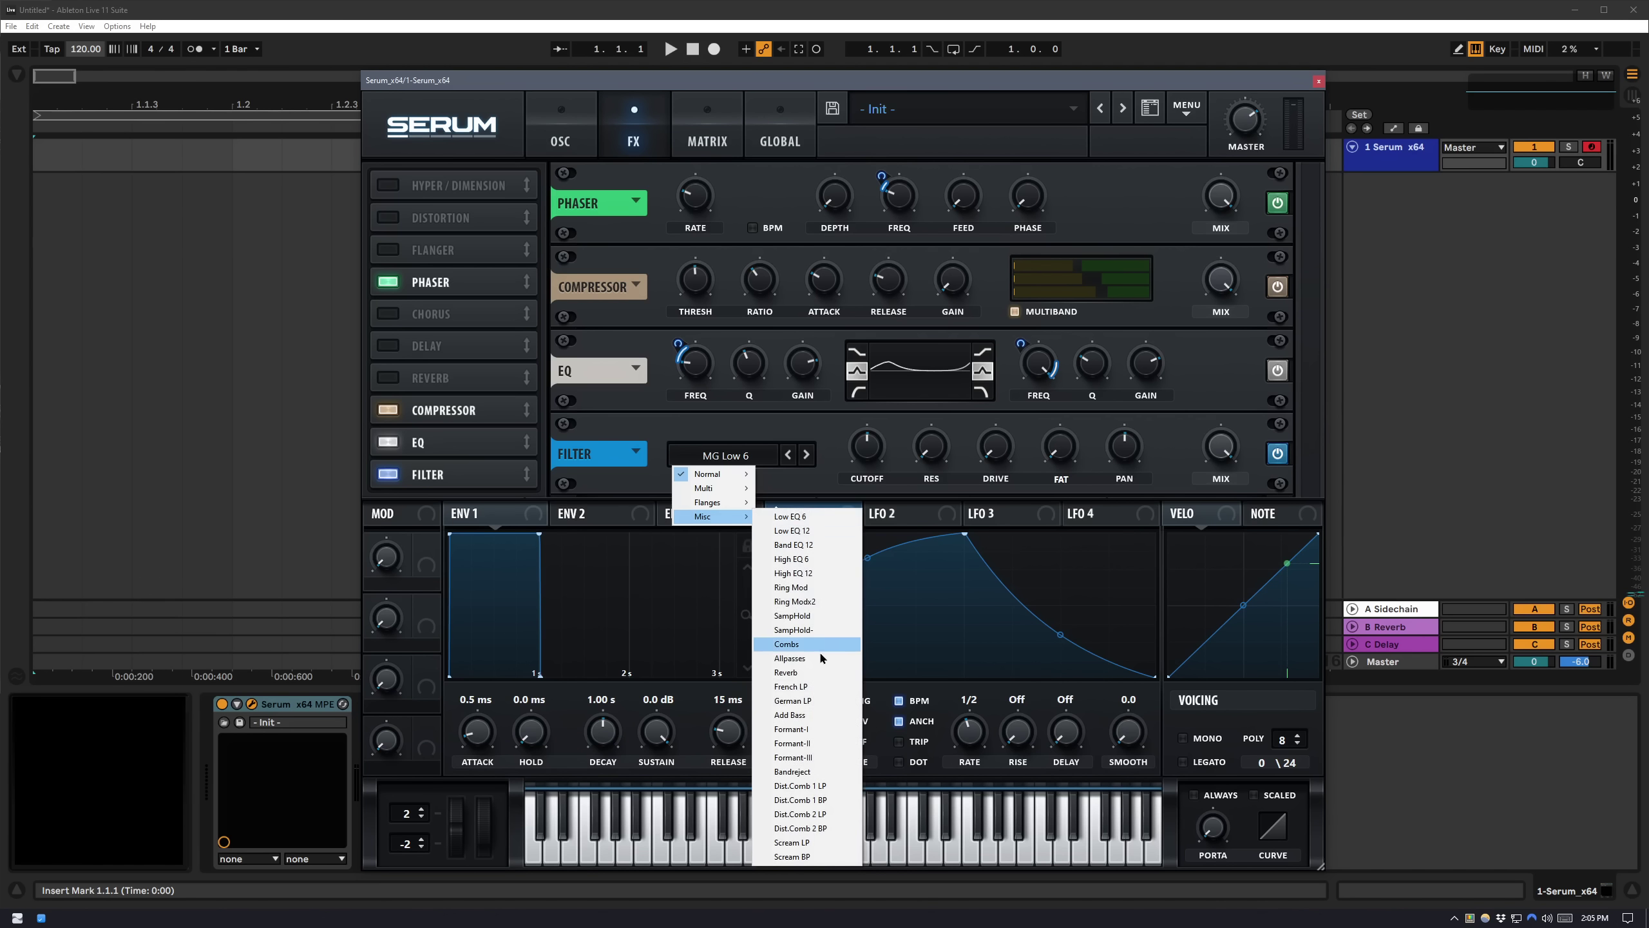
{"action": "left_click", "coordinate": [816, 773]}
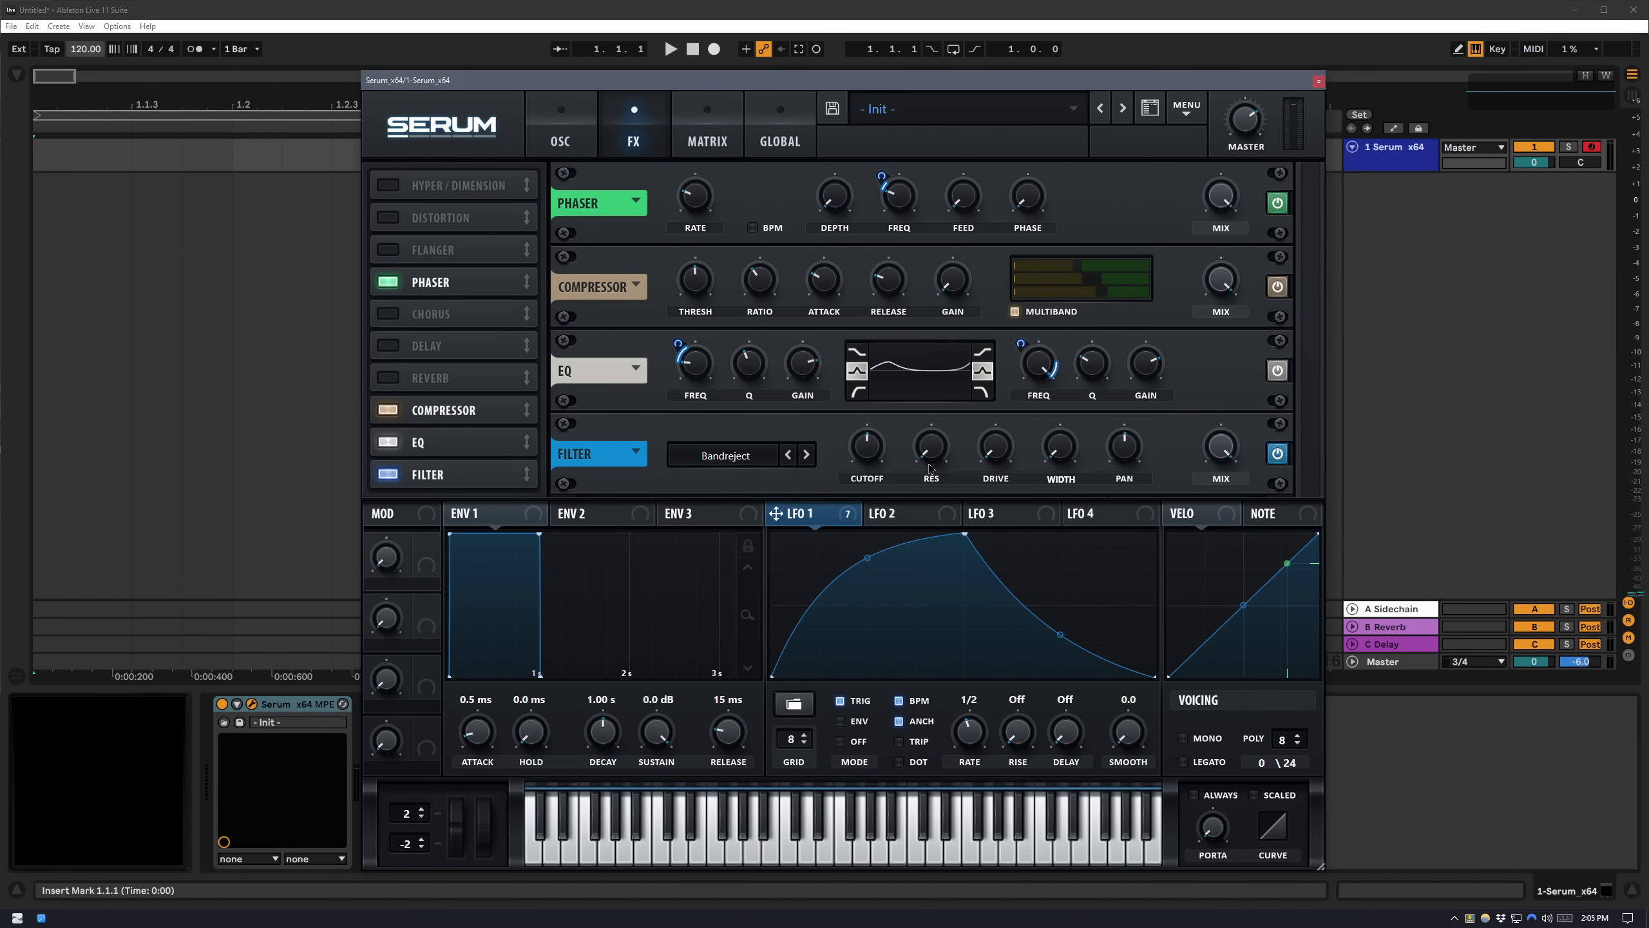
Raise the bandreject filter's resonance, modulate its width with LFO 1, set the width to 40%, and raise the cutoff.
{"action": "left_click_drag", "start_coordinate": [930, 467], "coordinate": [943, 400]}
{"action": "left_click_drag", "start_coordinate": [1055, 425], "coordinate": [1047, 463]}
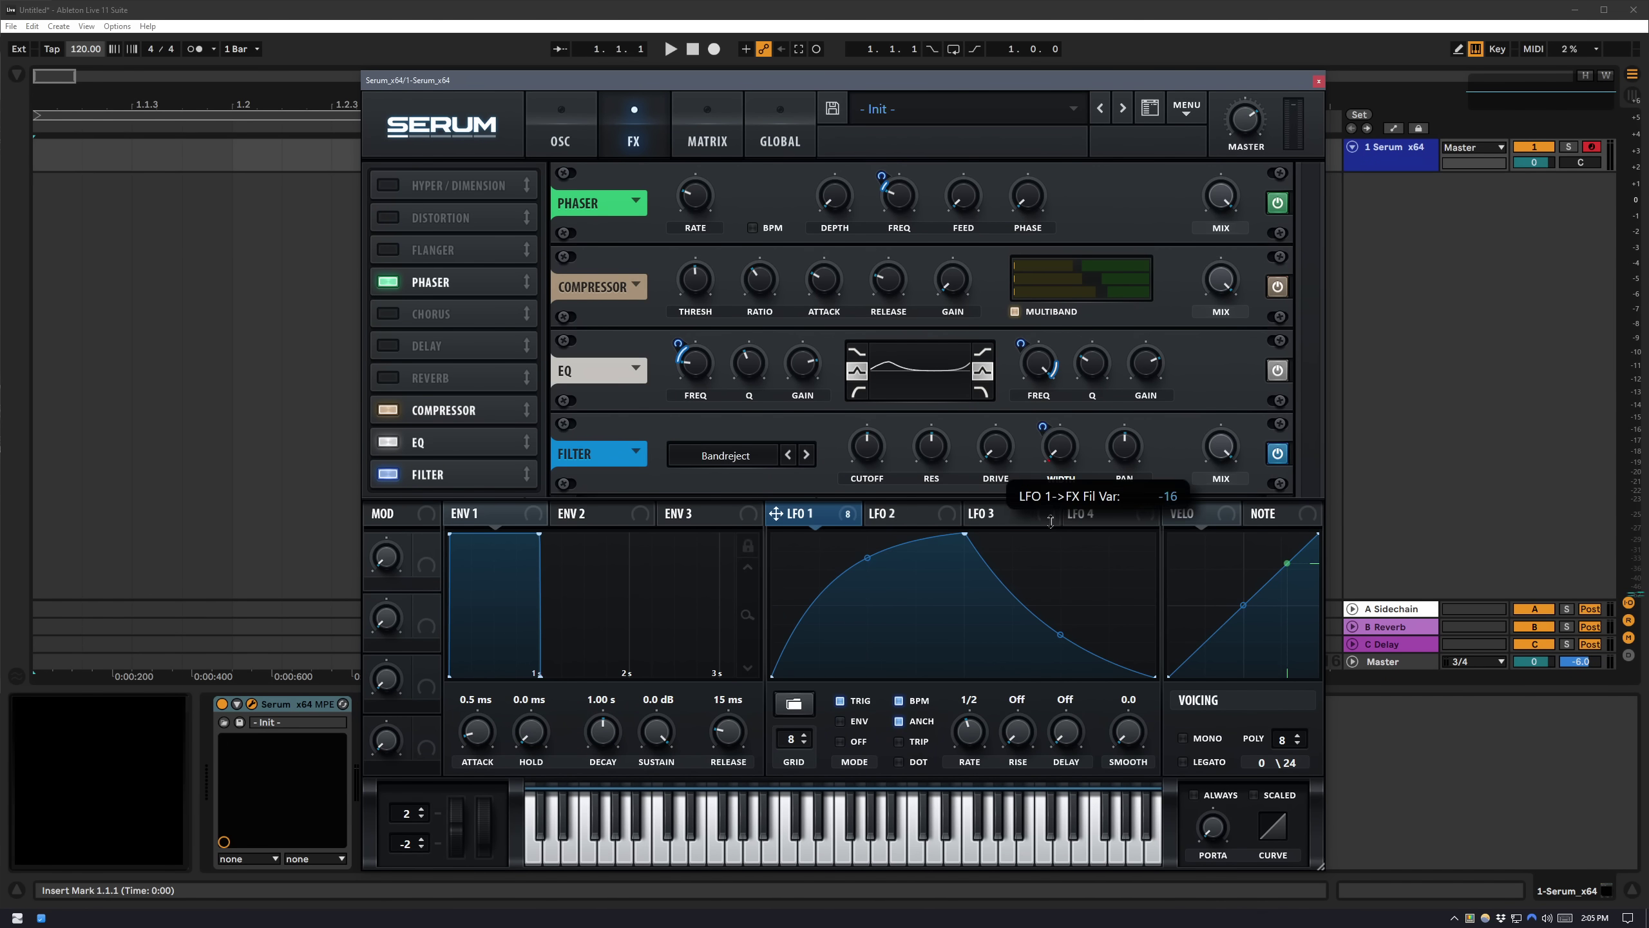
{"action": "left_click_drag", "start_coordinate": [1051, 521], "coordinate": [1052, 531]}
{"action": "left_click_drag", "start_coordinate": [1065, 458], "coordinate": [1082, 398]}
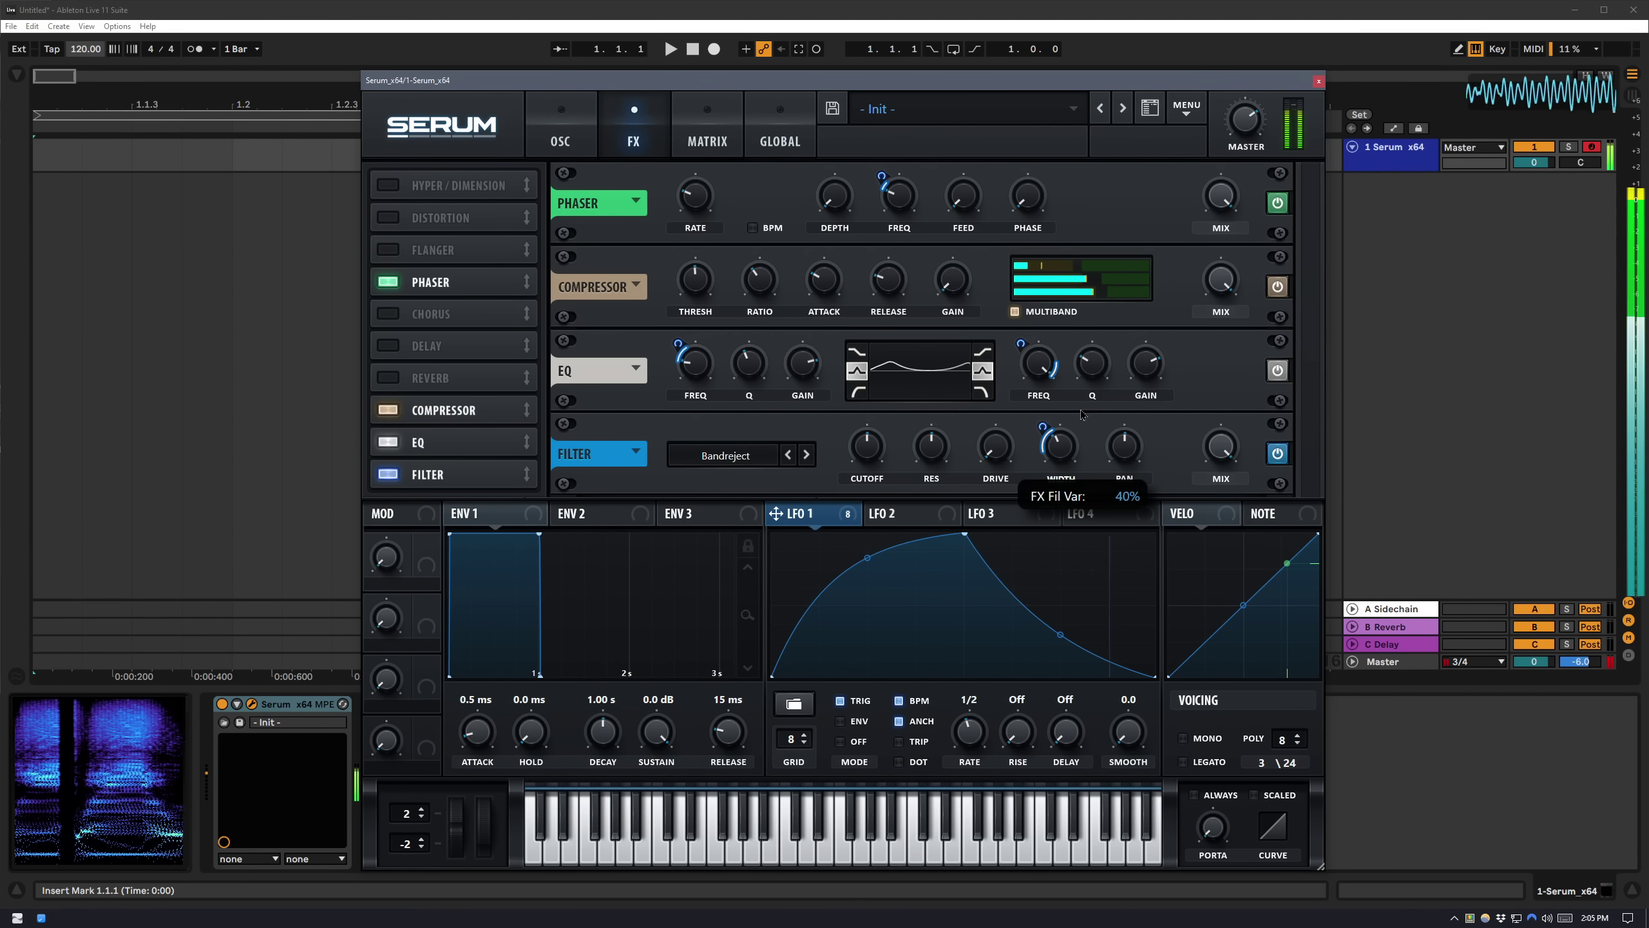
{"action": "left_click_drag", "start_coordinate": [869, 469], "coordinate": [881, 452]}
Move the filter ahead of the compressor and tune its width, a resonance of about 39% and a cutoff around 1059 Hz.
{"action": "left_click_drag", "start_coordinate": [527, 474], "coordinate": [530, 406]}
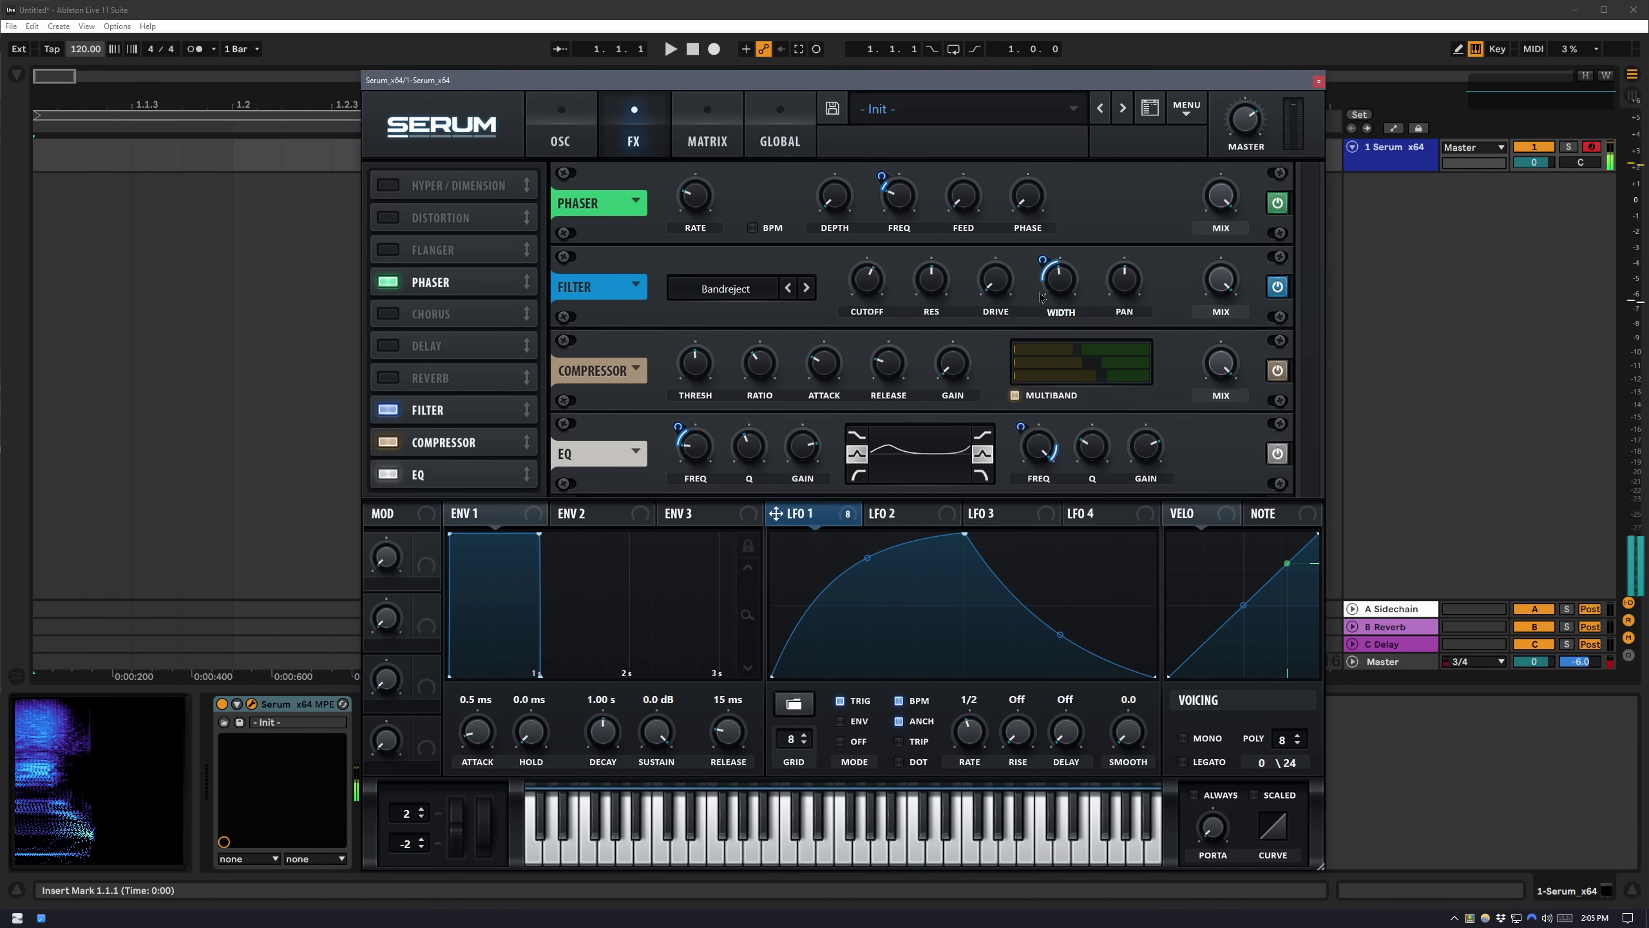
{"action": "mouse_move", "coordinate": [1066, 301]}
{"action": "mouse_move", "coordinate": [941, 297]}
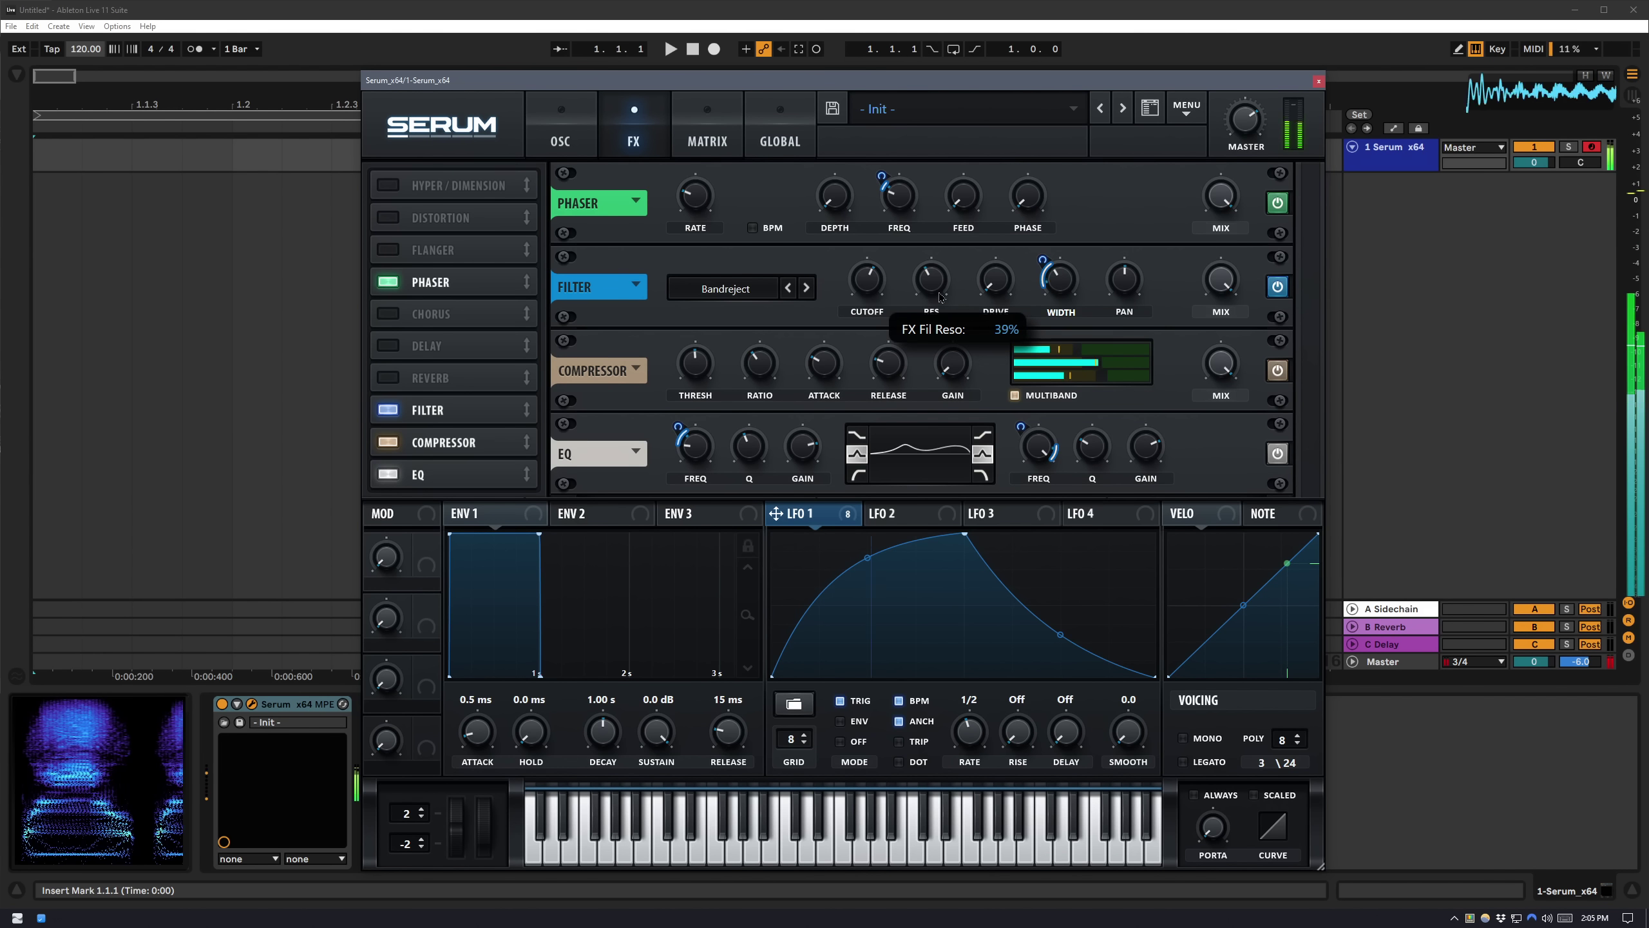
{"action": "mouse_move", "coordinate": [876, 289]}
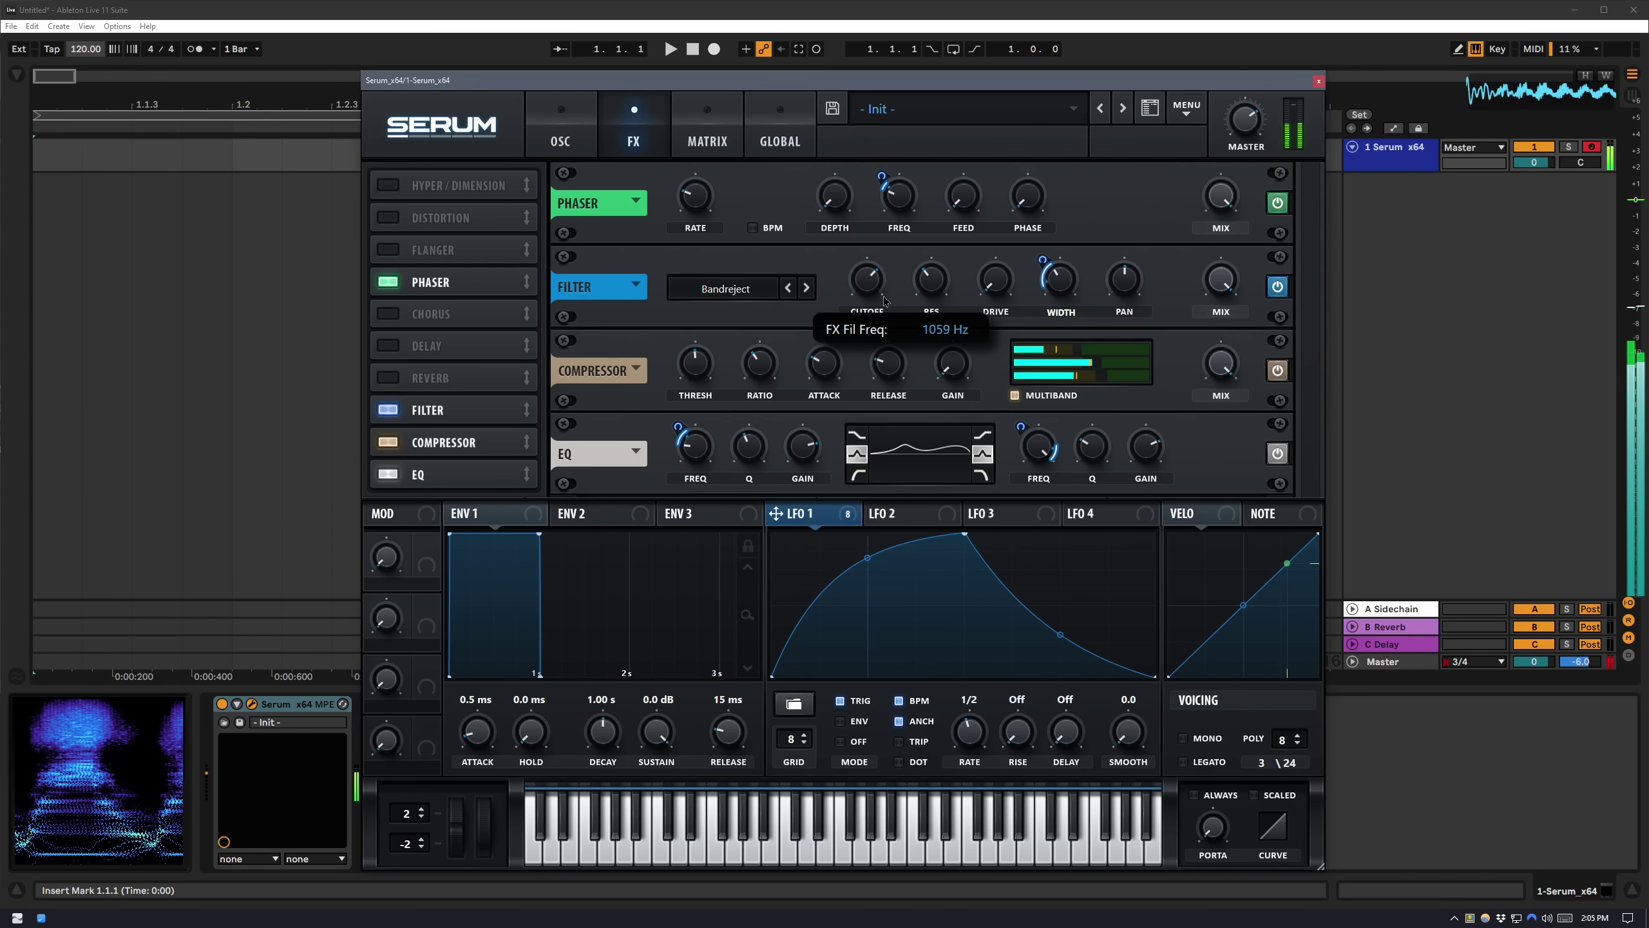
Set the oscillator voicing to mono with legato and adjust the portamento time.
{"action": "left_click", "coordinate": [560, 127]}
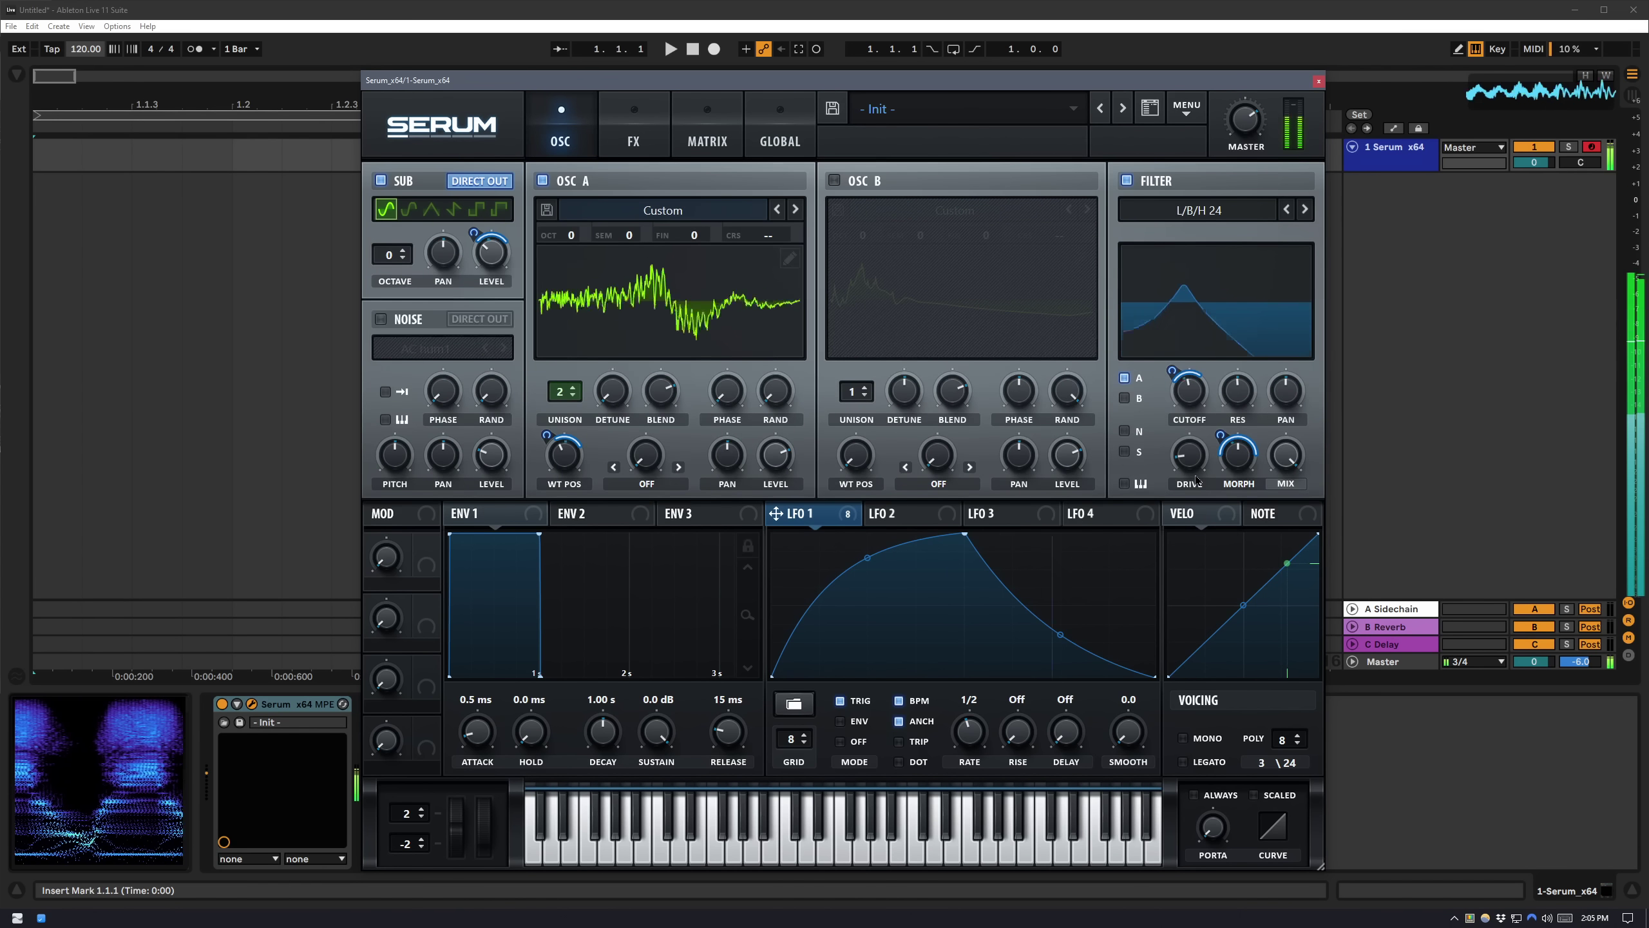
{"action": "left_click", "coordinate": [622, 140]}
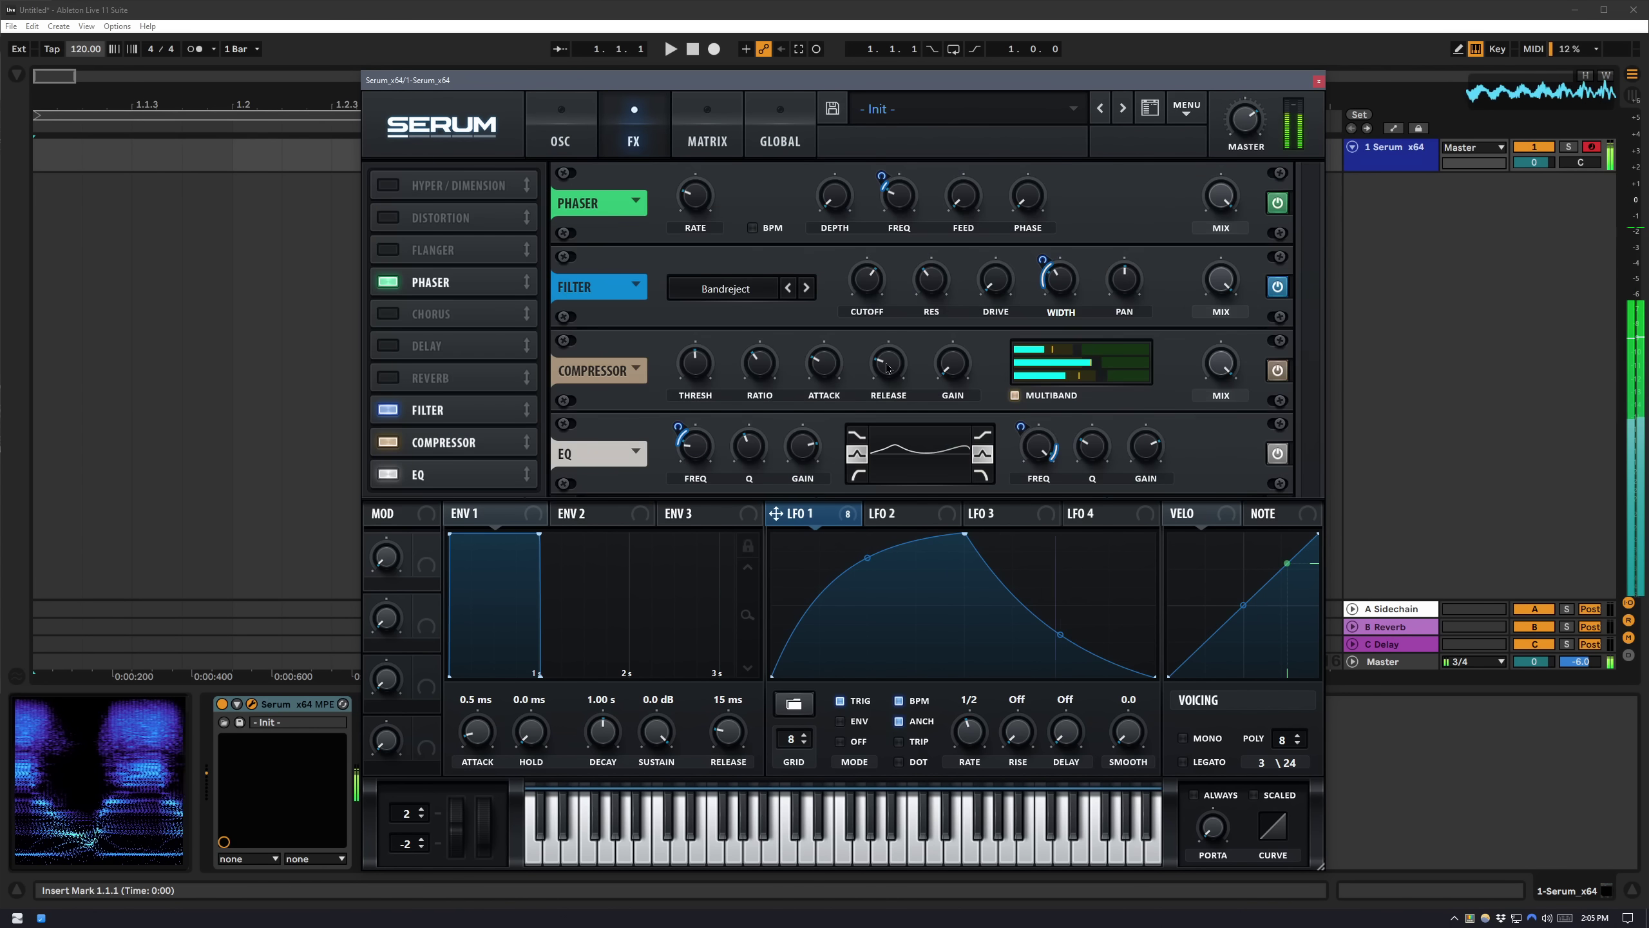
{"action": "left_click", "coordinate": [560, 138]}
{"action": "left_click", "coordinate": [1183, 739]}
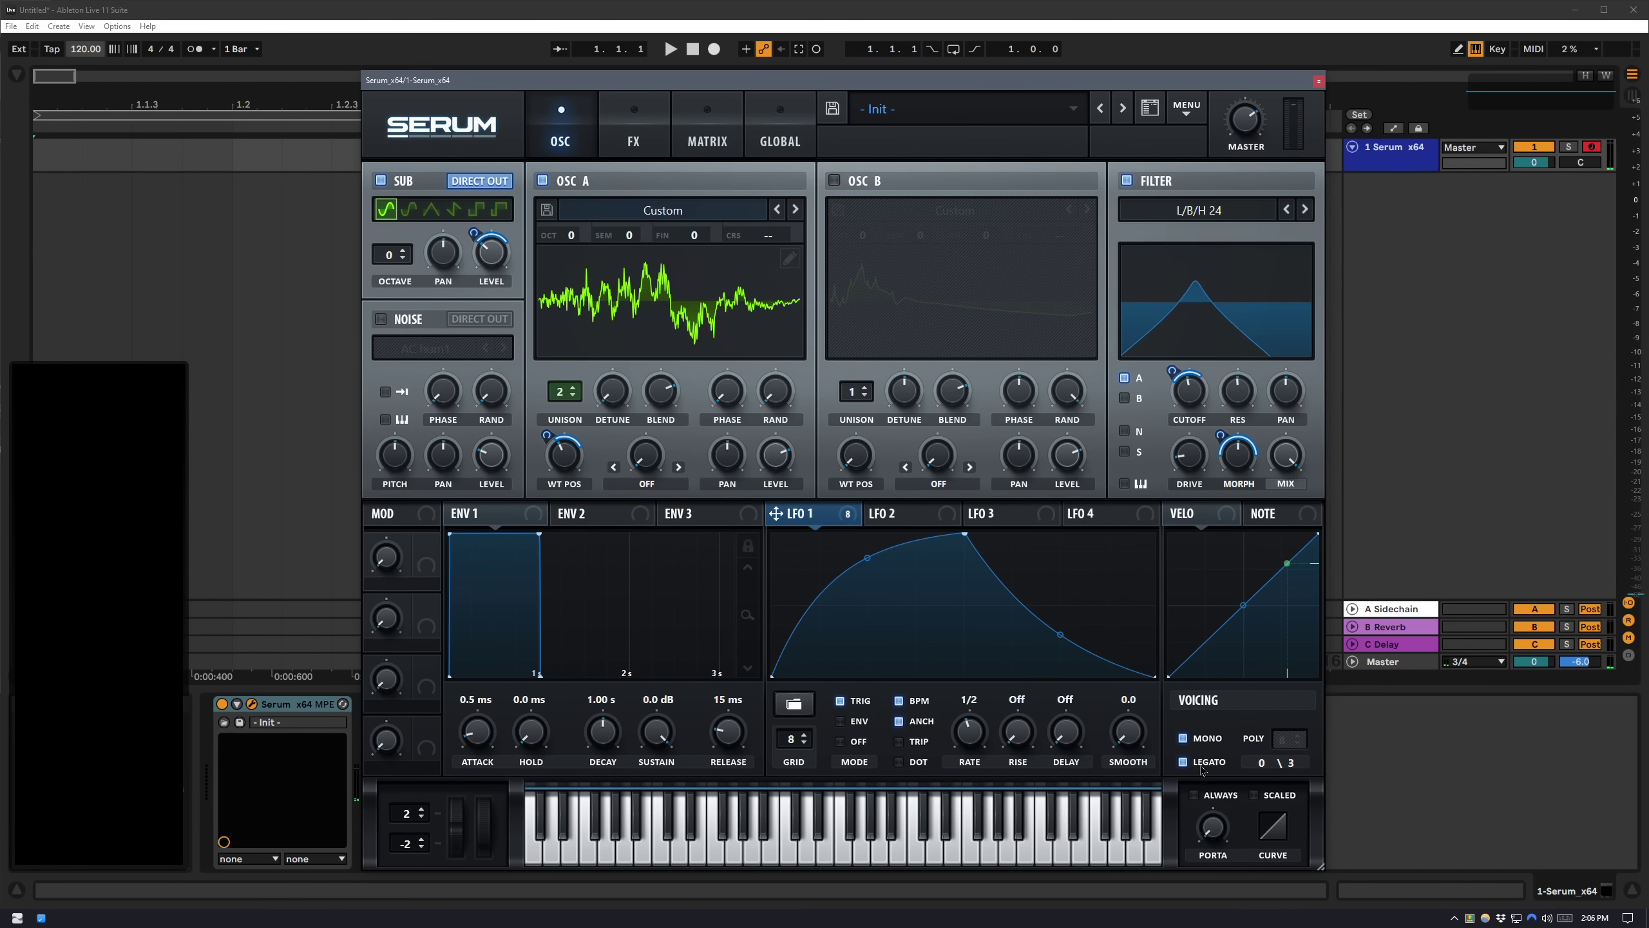
{"action": "left_click_drag", "start_coordinate": [1212, 827], "coordinate": [1228, 792]}
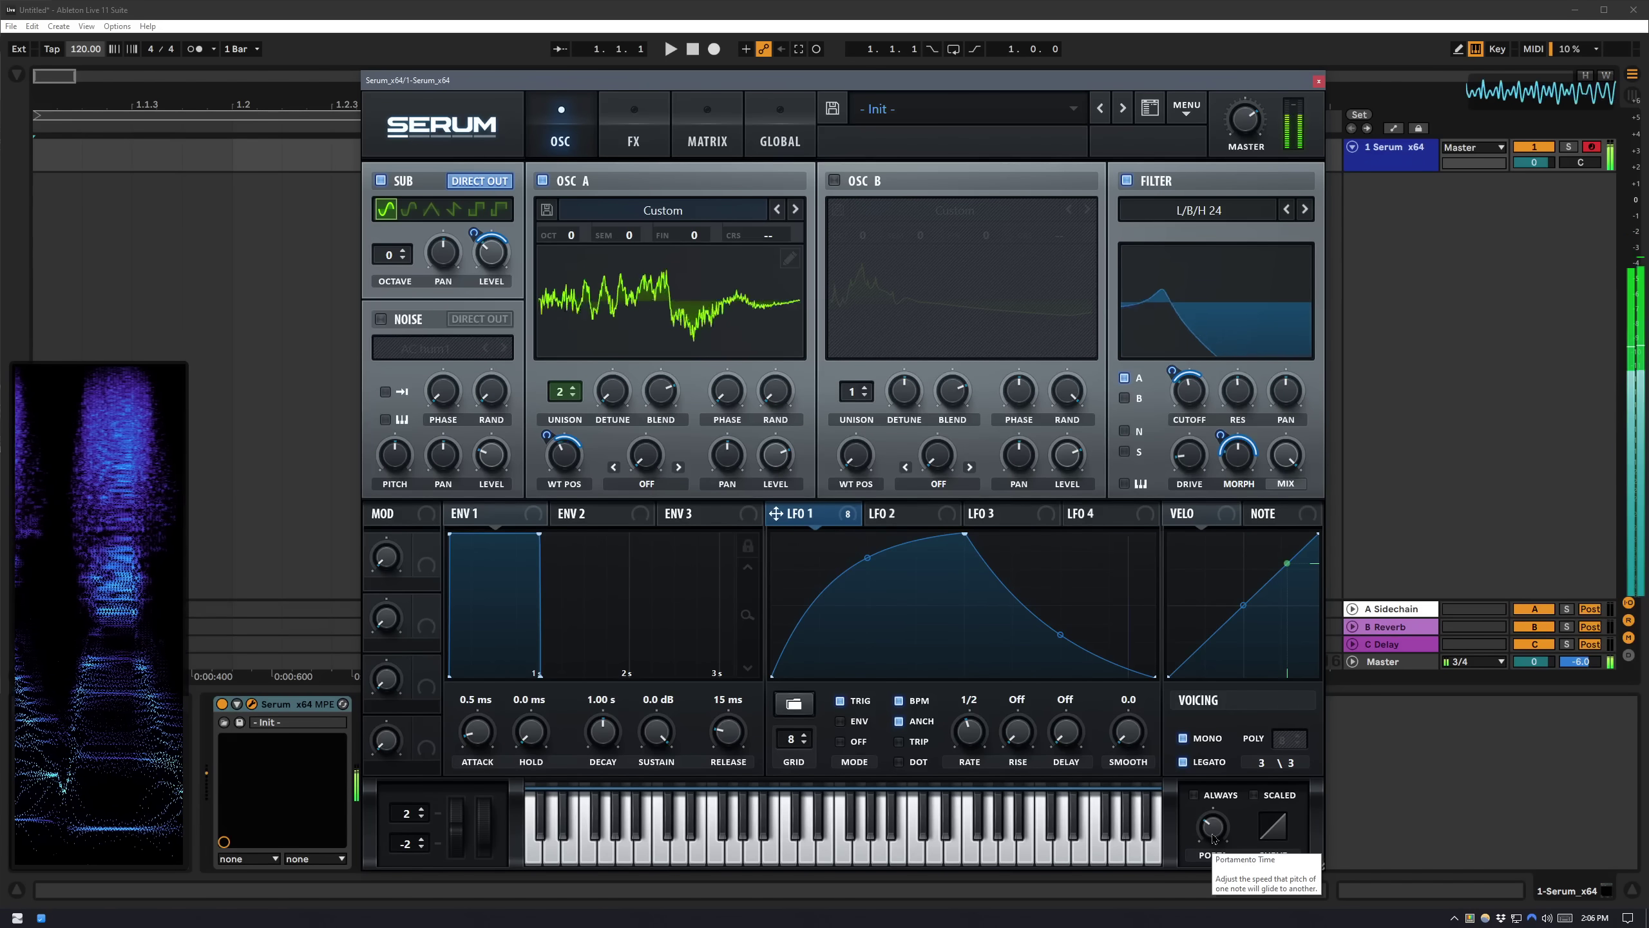
Set oscillator A's warp mode to Remap 1, load the flat 50 shape as its remap curve, and try the warp amount.
{"action": "left_click", "coordinate": [664, 496]}
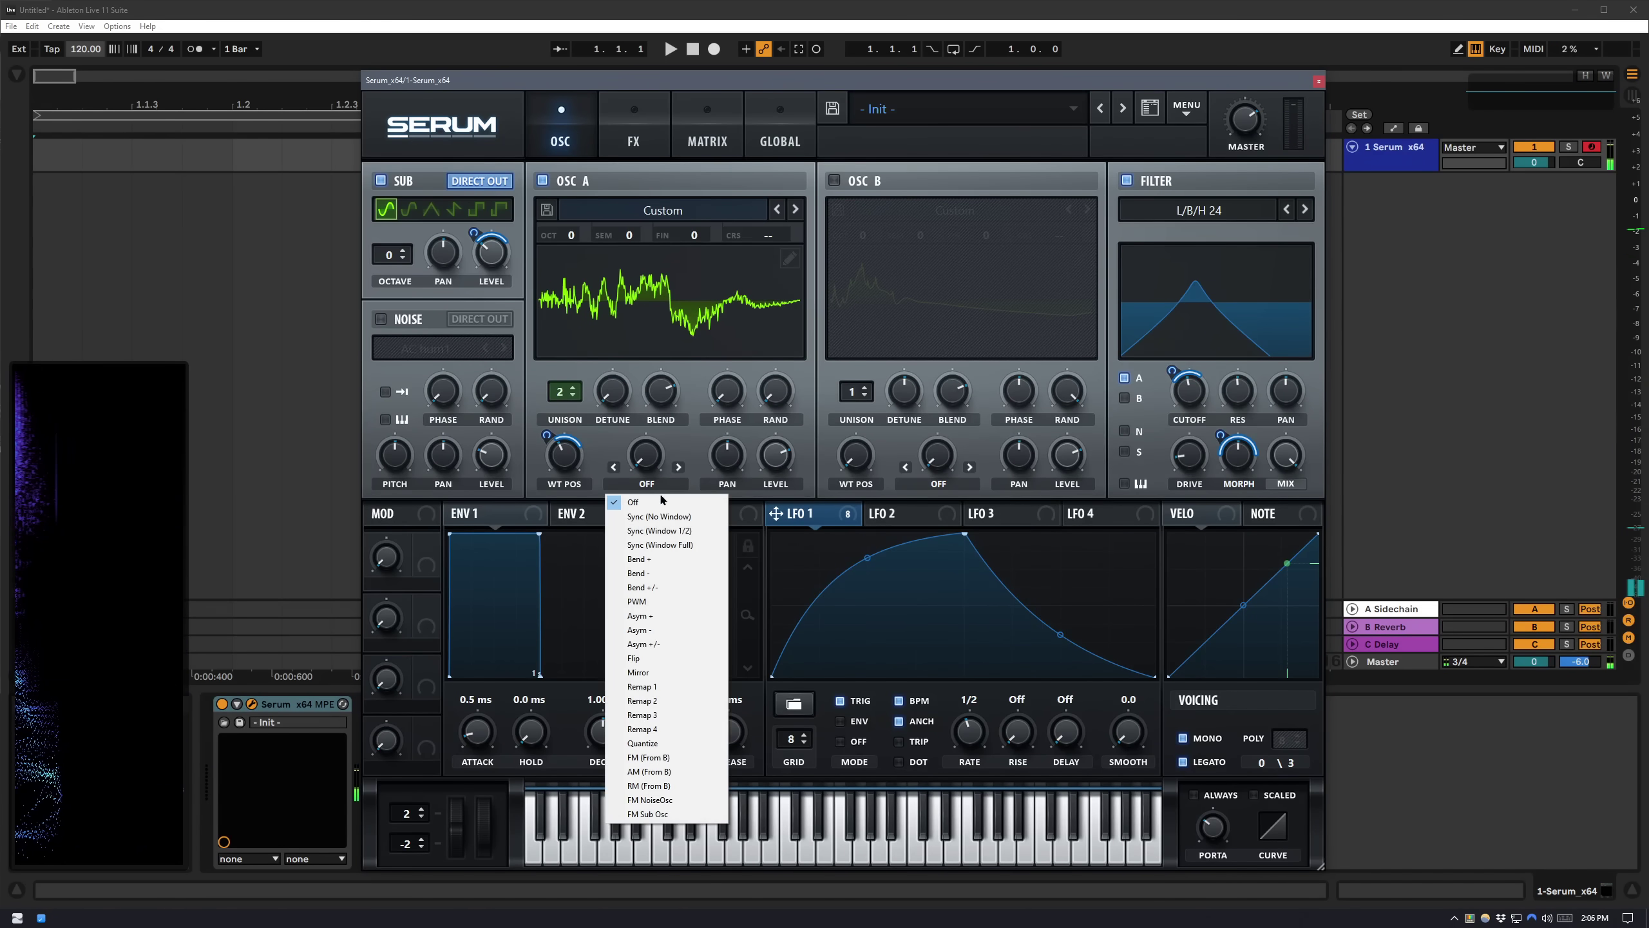
{"action": "left_click", "coordinate": [663, 684]}
{"action": "left_click", "coordinate": [677, 445]}
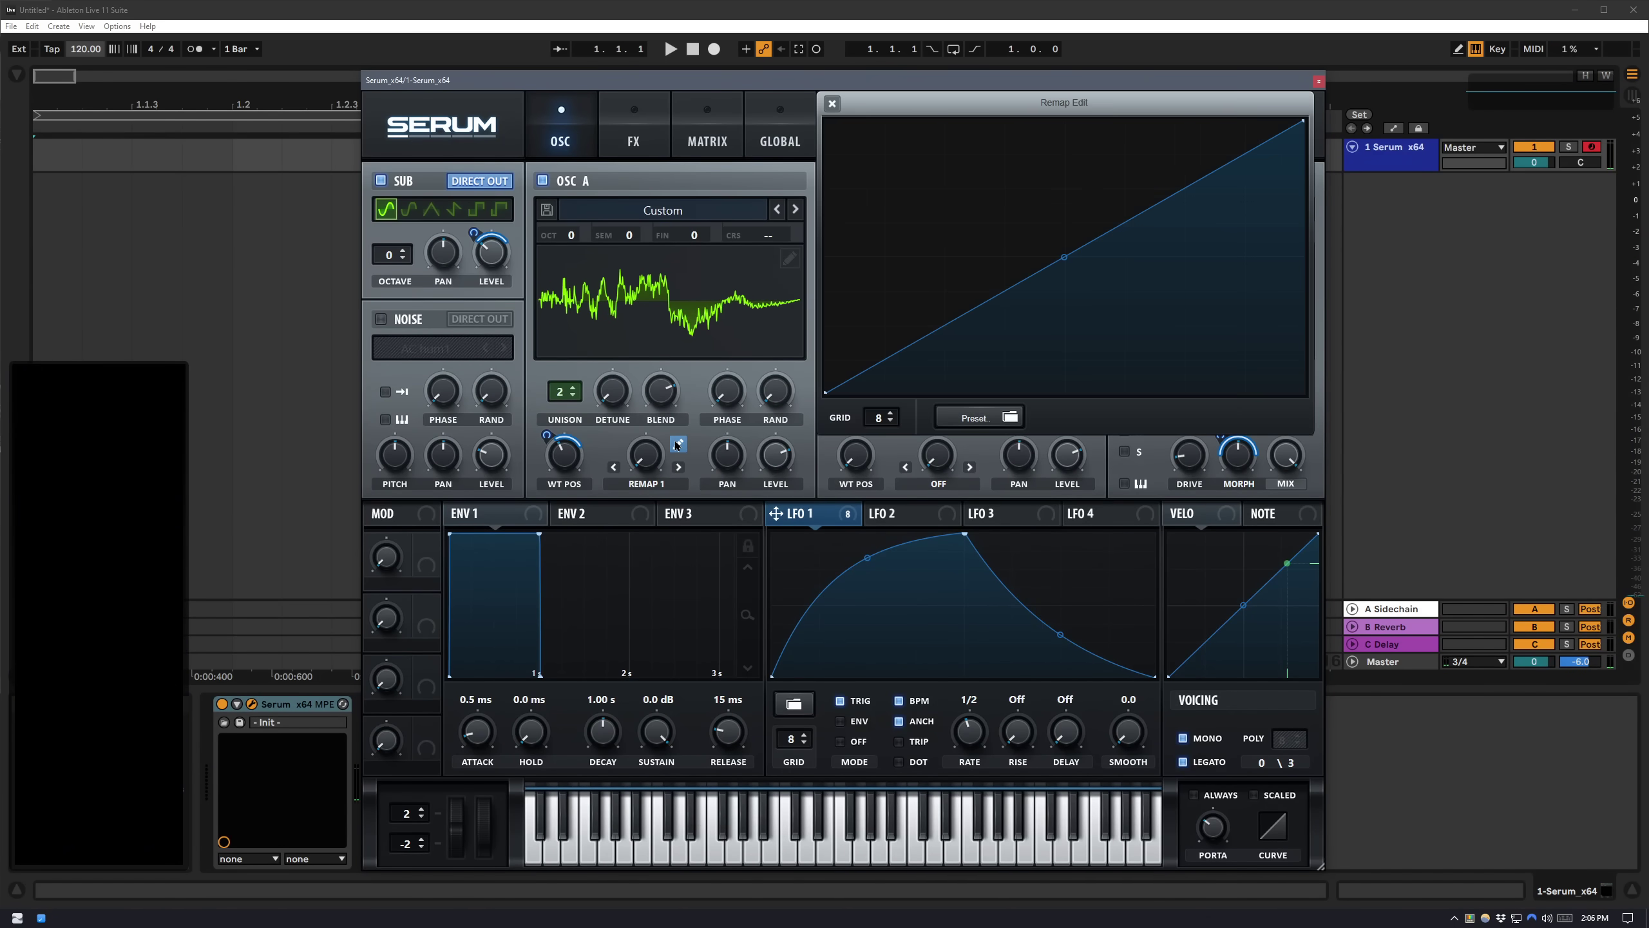
{"action": "left_click", "coordinate": [999, 423]}
{"action": "mouse_move", "coordinate": [995, 424]}
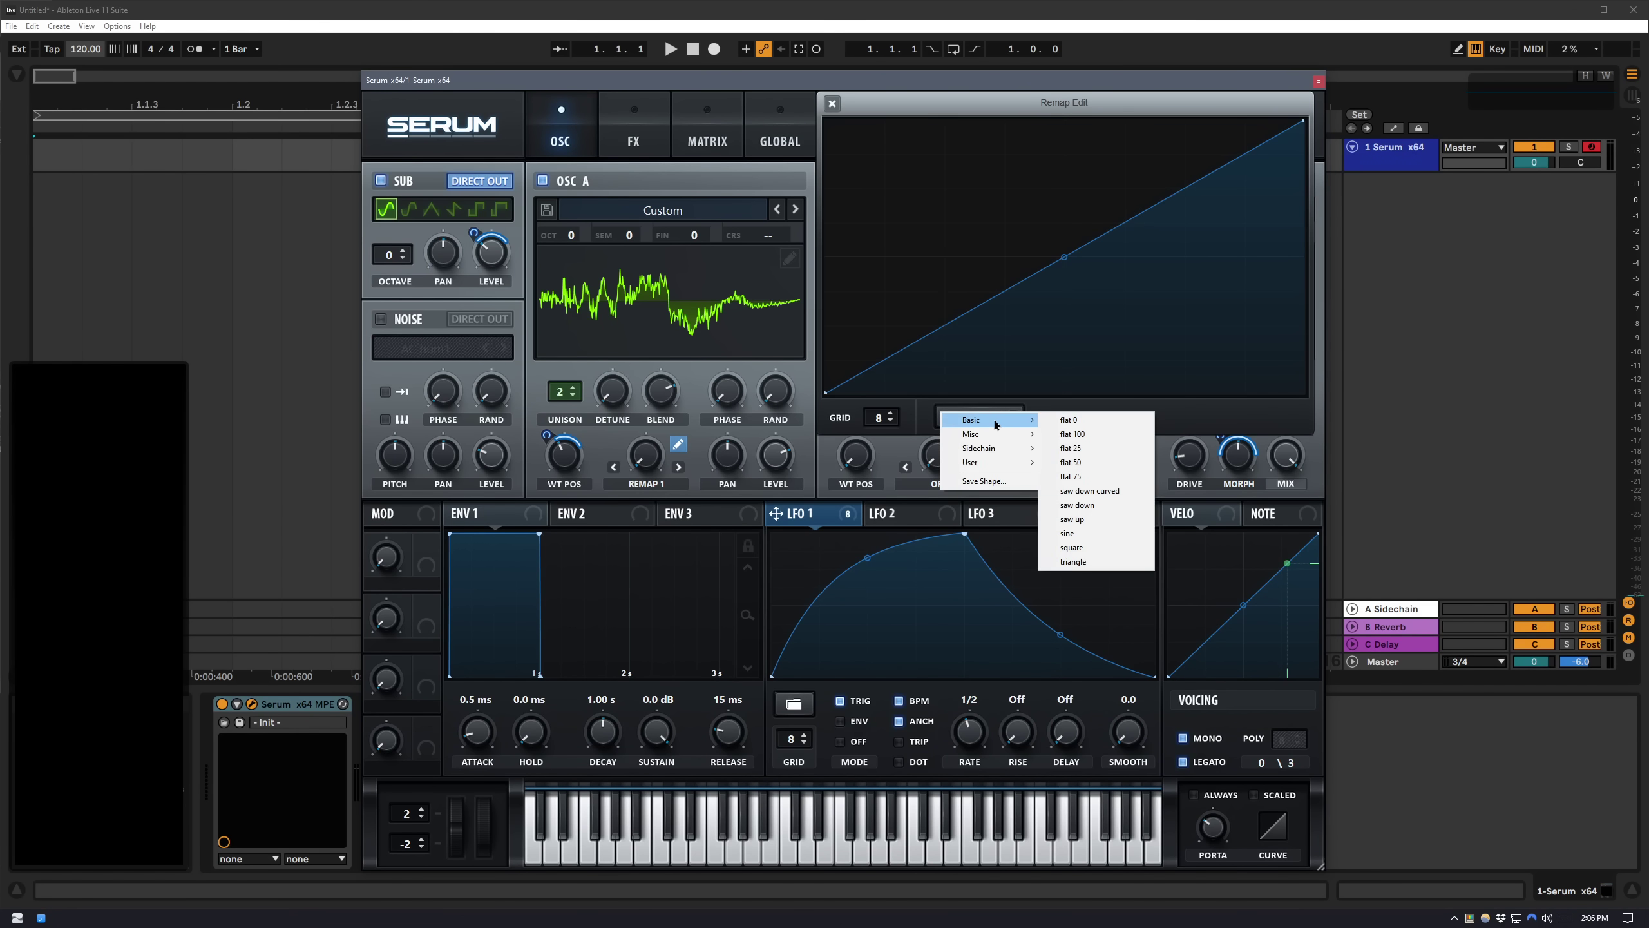
{"action": "left_click", "coordinate": [1109, 462]}
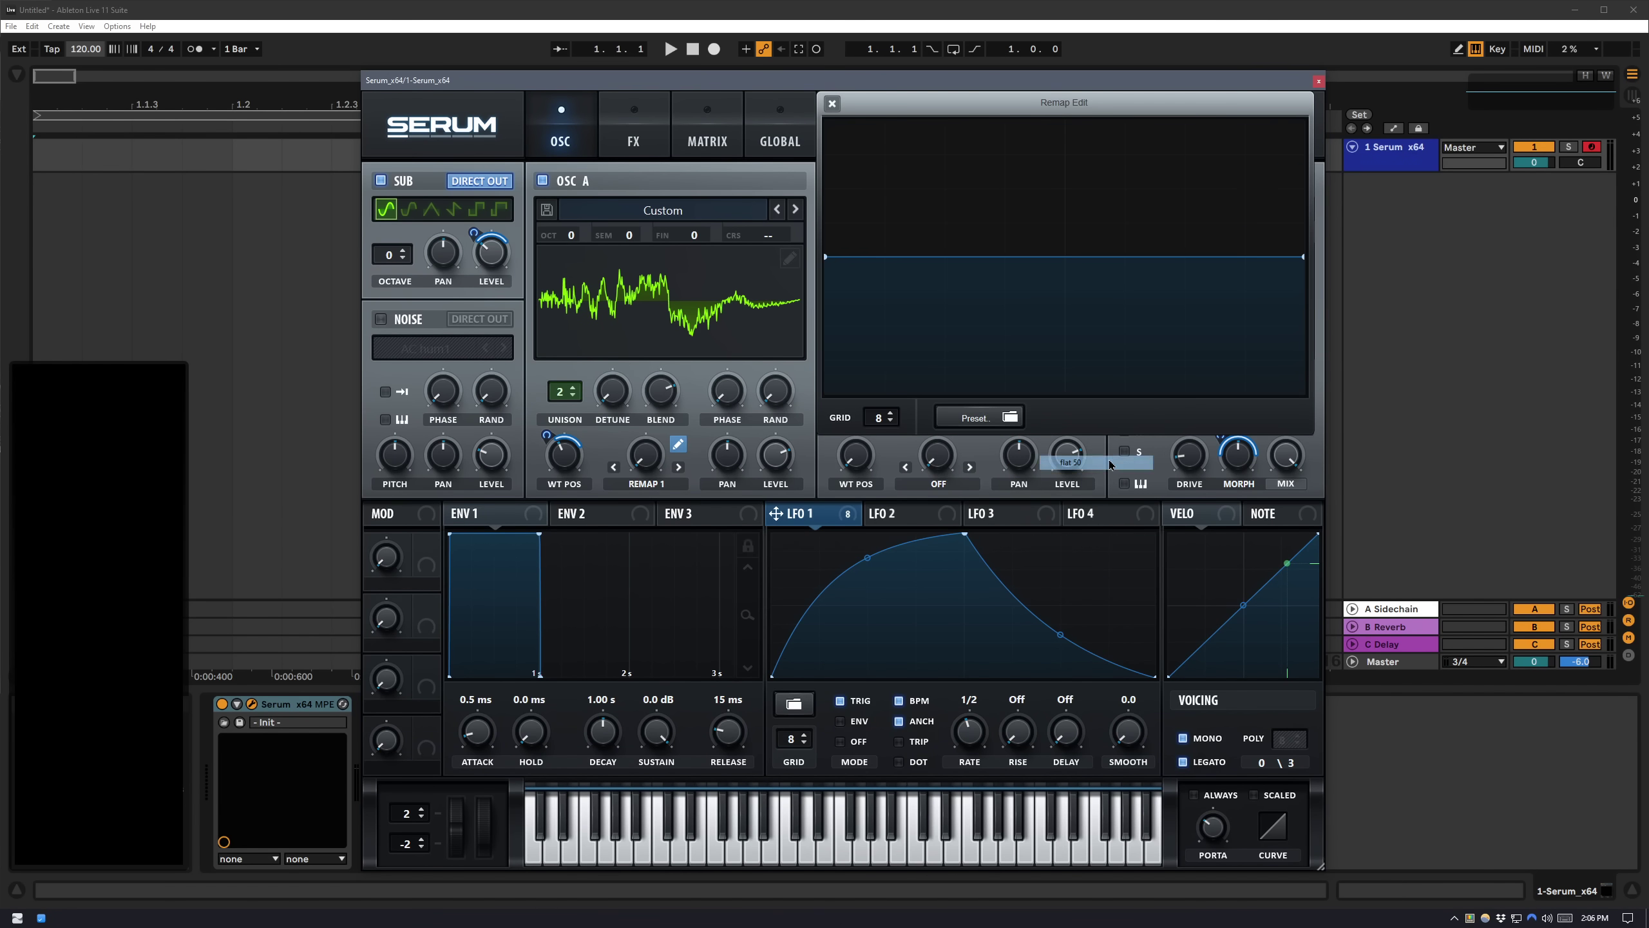
{"action": "mouse_move", "coordinate": [647, 459]}
{"action": "left_mouse_down"}
{"action": "mouse_move", "coordinate": [660, 410]}
{"action": "mouse_move", "coordinate": [667, 491]}
{"action": "mouse_move", "coordinate": [667, 417]}
{"action": "mouse_move", "coordinate": [676, 460]}
{"action": "left_mouse_up"}
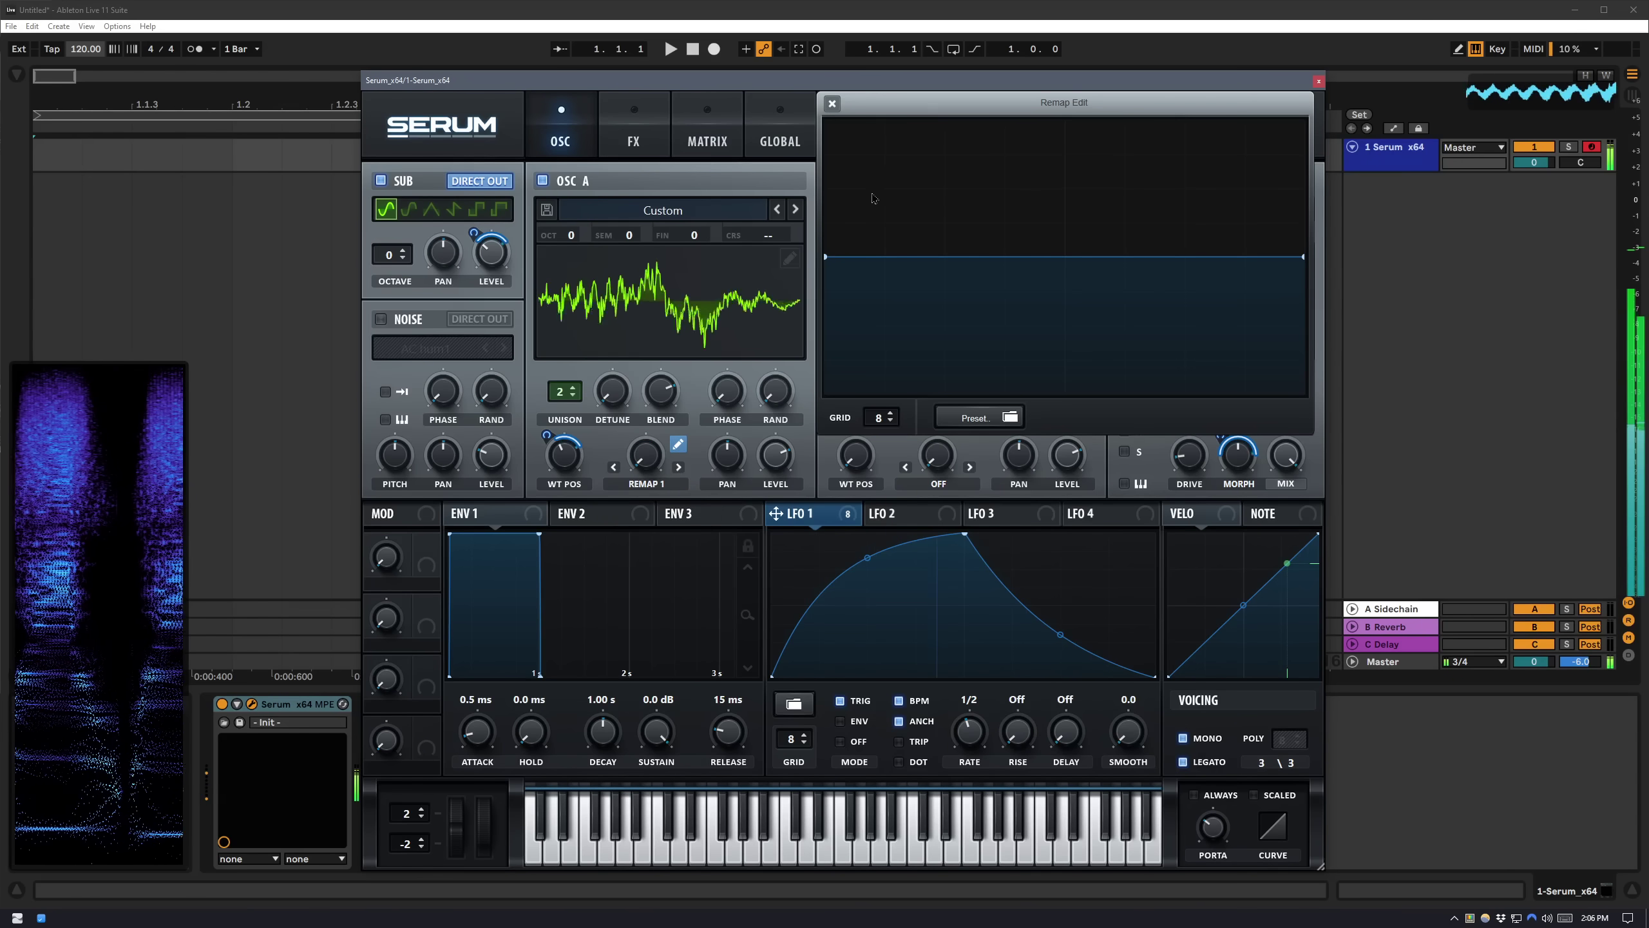
Modulate oscillator A's Remap 1 amount with Note, and reshape the Note curve into a steeper ramp that reaches maximum earlier.
{"action": "left_click", "coordinate": [832, 106]}
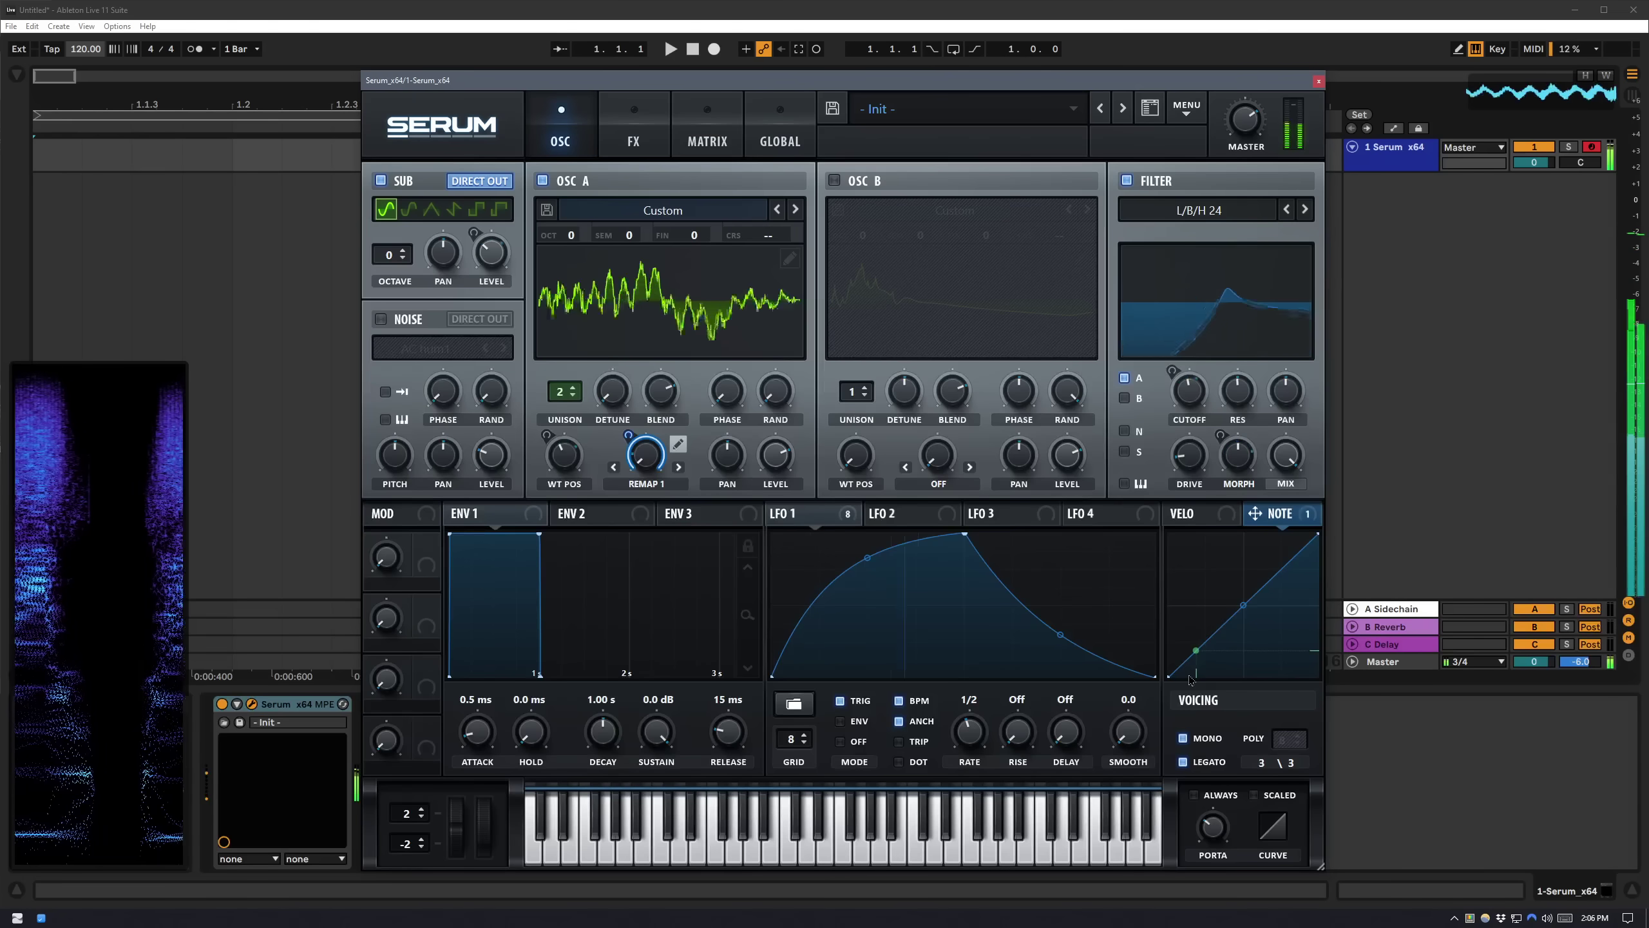
{"action": "left_click_drag", "start_coordinate": [1188, 676], "coordinate": [1191, 697]}
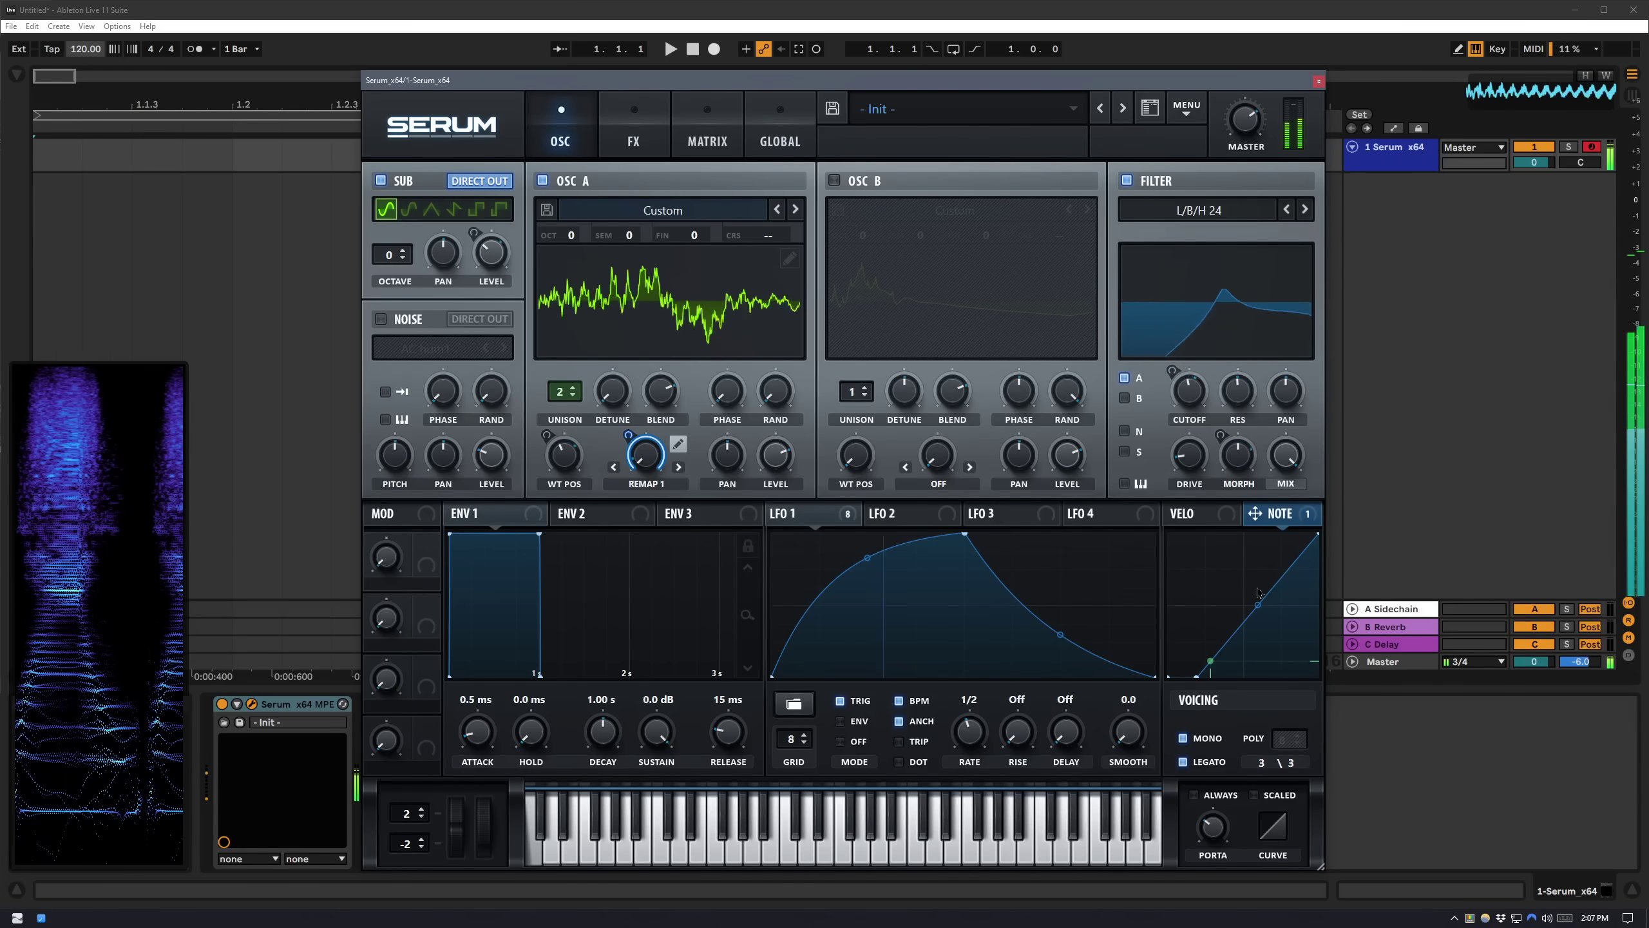
{"action": "double_click", "coordinate": [1263, 567]}
{"action": "left_click_drag", "start_coordinate": [1263, 566], "coordinate": [1251, 509]}
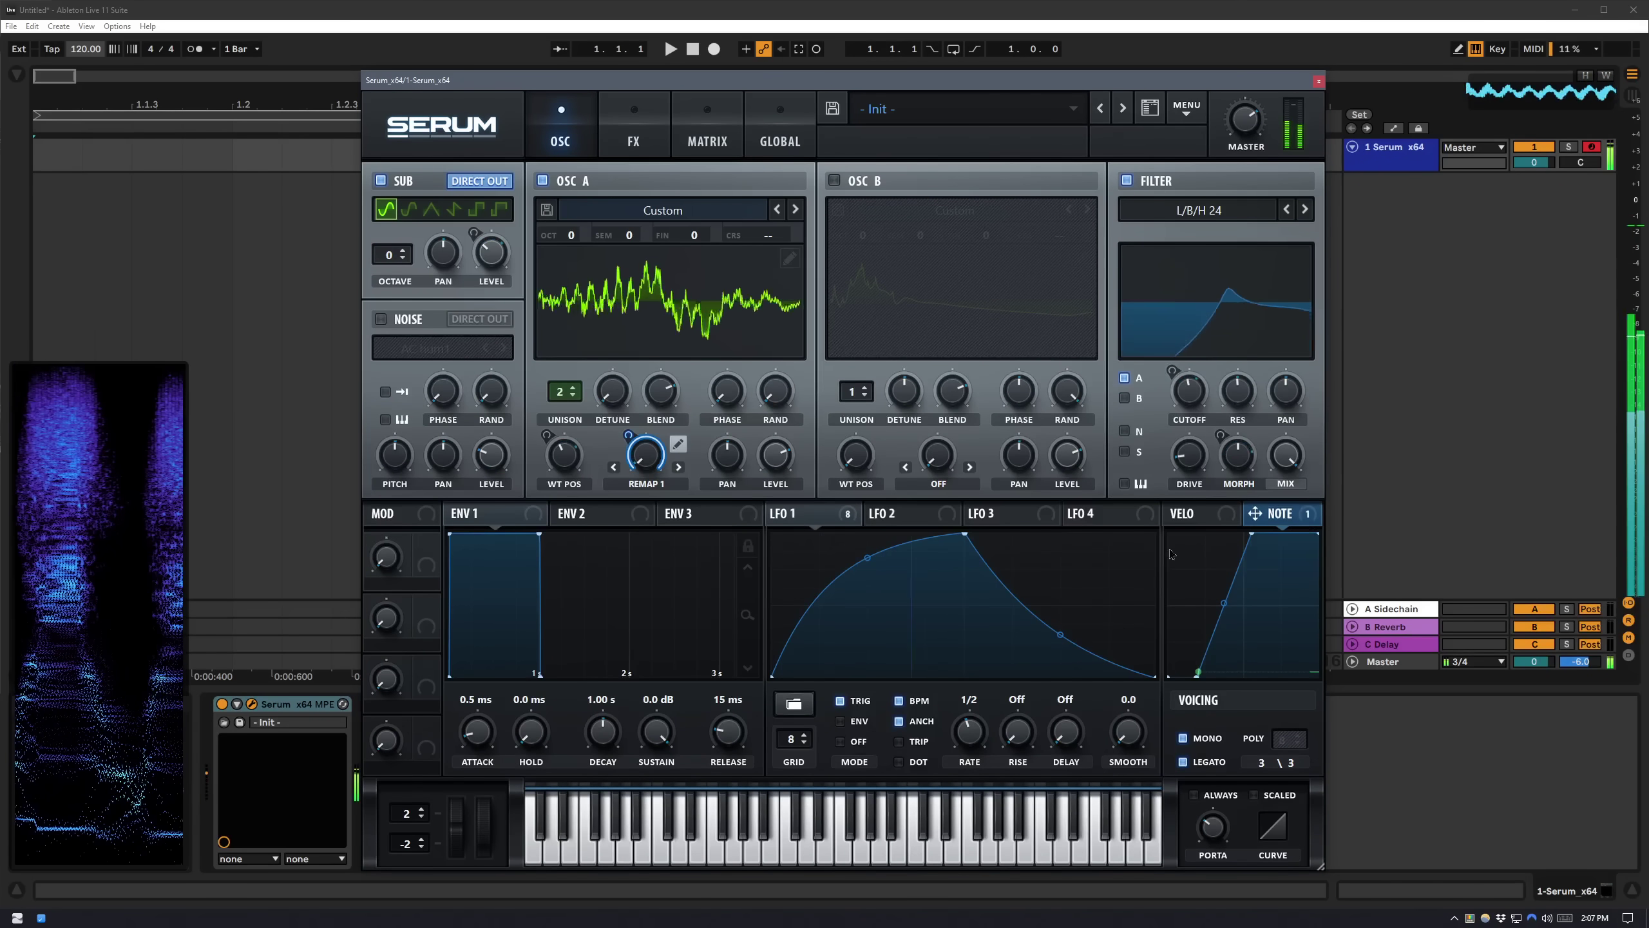
Reshape LFO 1 so it rises quickly to a peak near the start and decays over the remaining cycle.
{"action": "left_click_drag", "start_coordinate": [964, 535], "coordinate": [724, 582]}
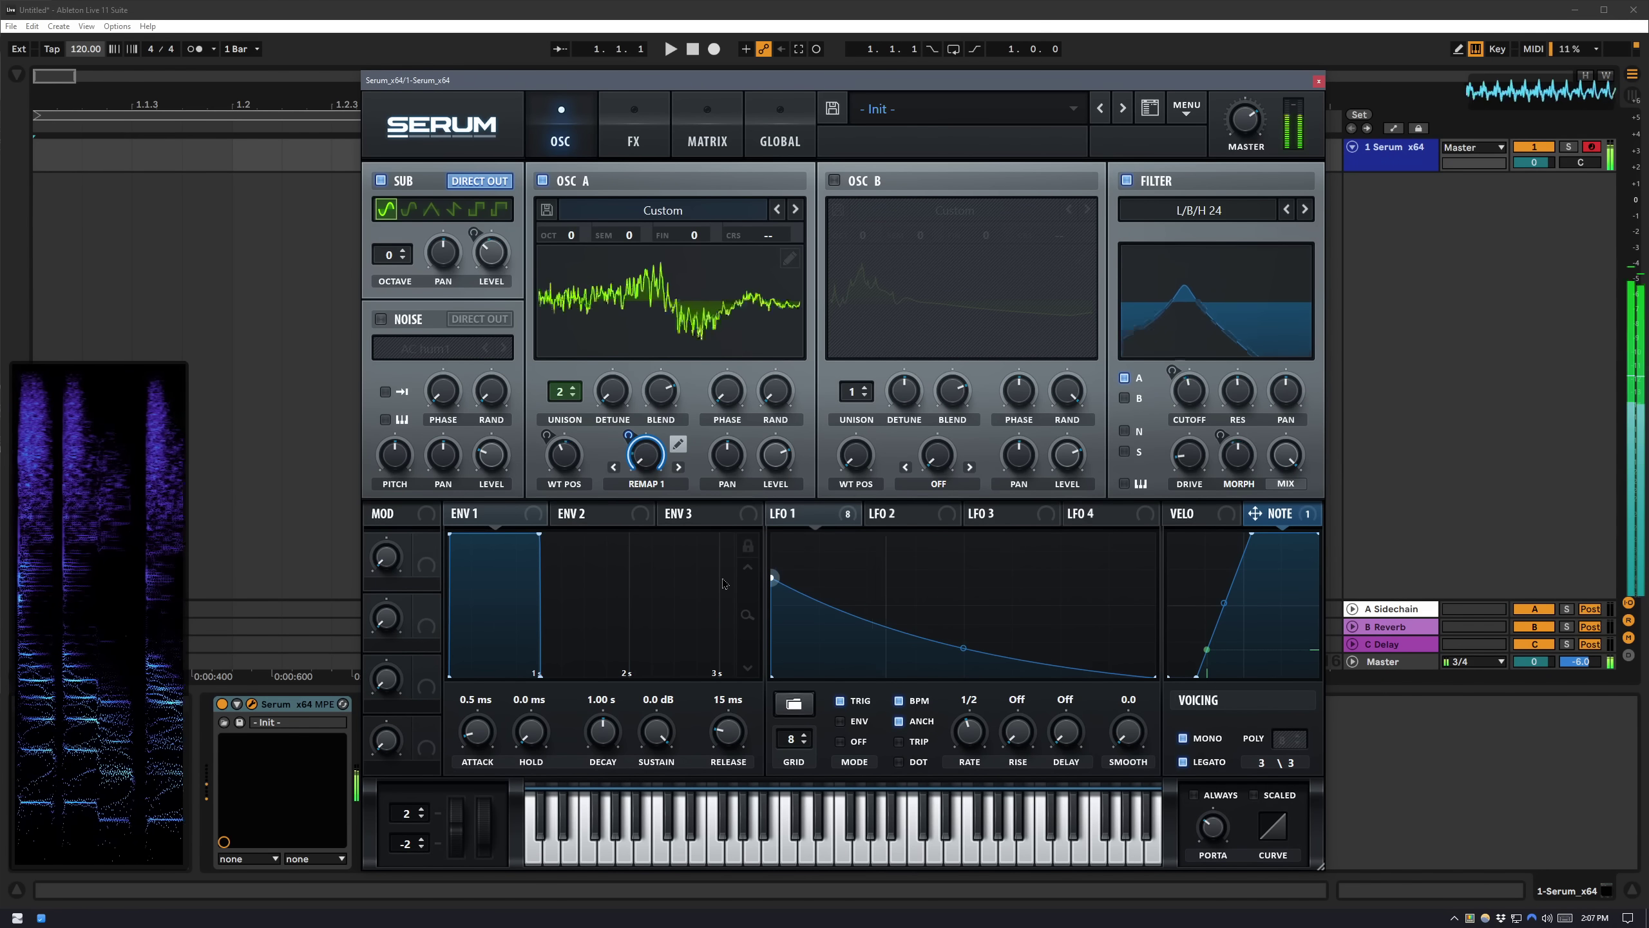
{"action": "mouse_move", "coordinate": [771, 577]}
{"action": "left_mouse_down"}
{"action": "mouse_move", "coordinate": [813, 578]}
{"action": "mouse_move", "coordinate": [781, 564]}
{"action": "mouse_move", "coordinate": [802, 568]}
{"action": "left_mouse_up"}
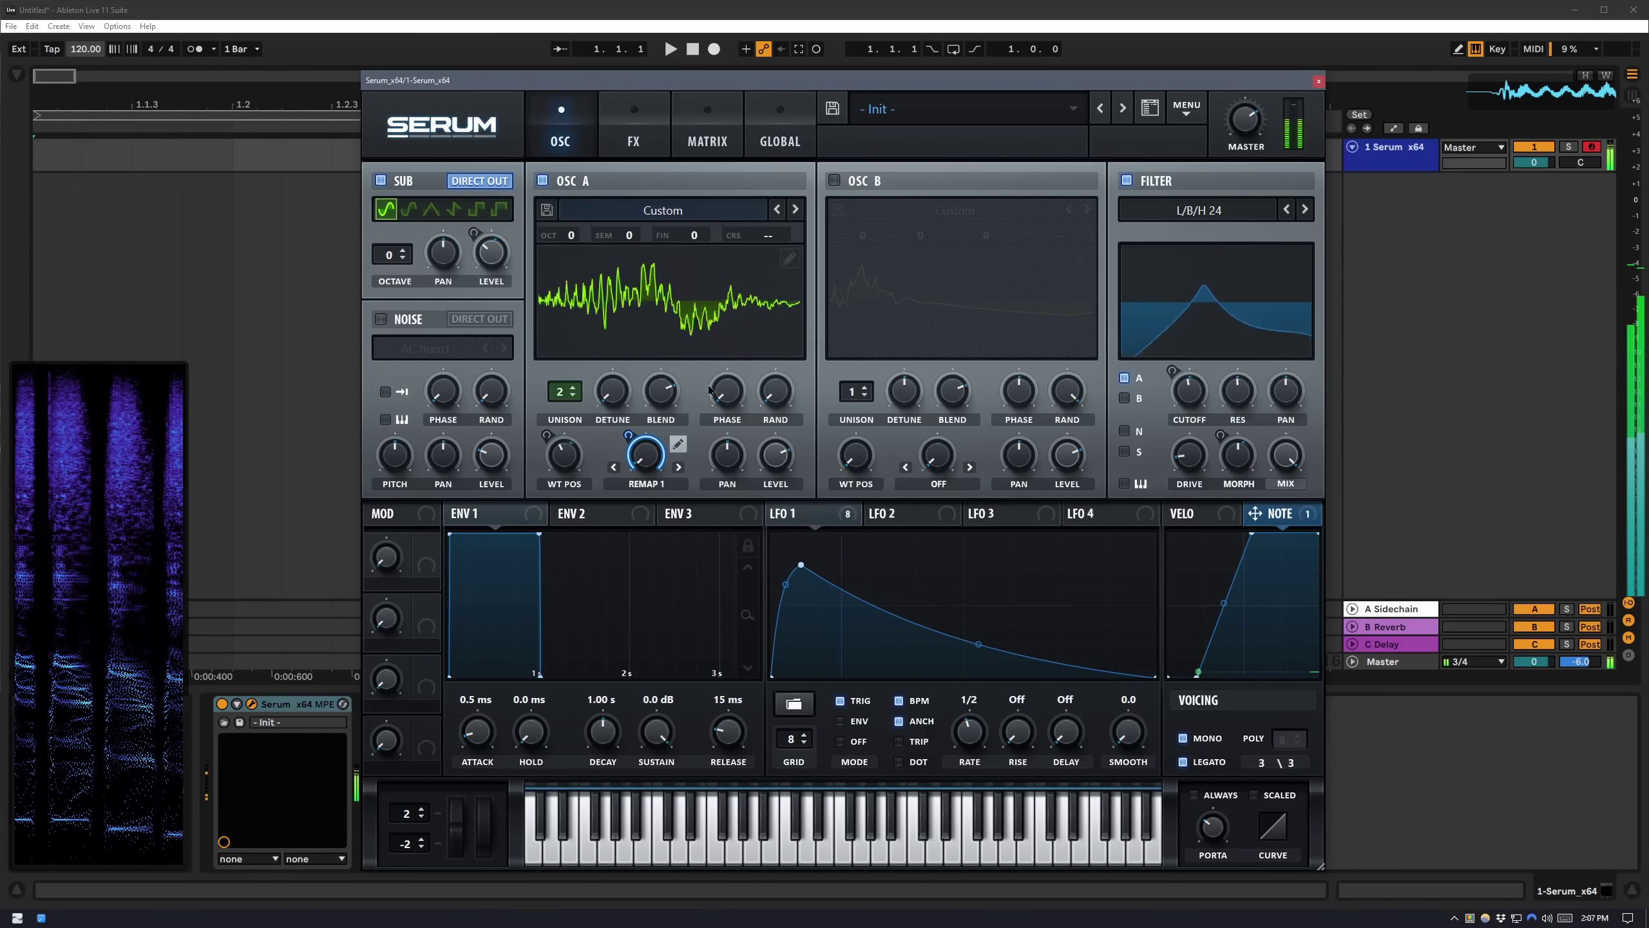
Add a hall reverb with 60% low cut, a smaller size and 4.0 s decay, and move it after the EQ.
{"action": "left_click", "coordinate": [652, 141]}
{"action": "left_click", "coordinate": [479, 388]}
{"action": "left_click_drag", "start_coordinate": [527, 381], "coordinate": [510, 458]}
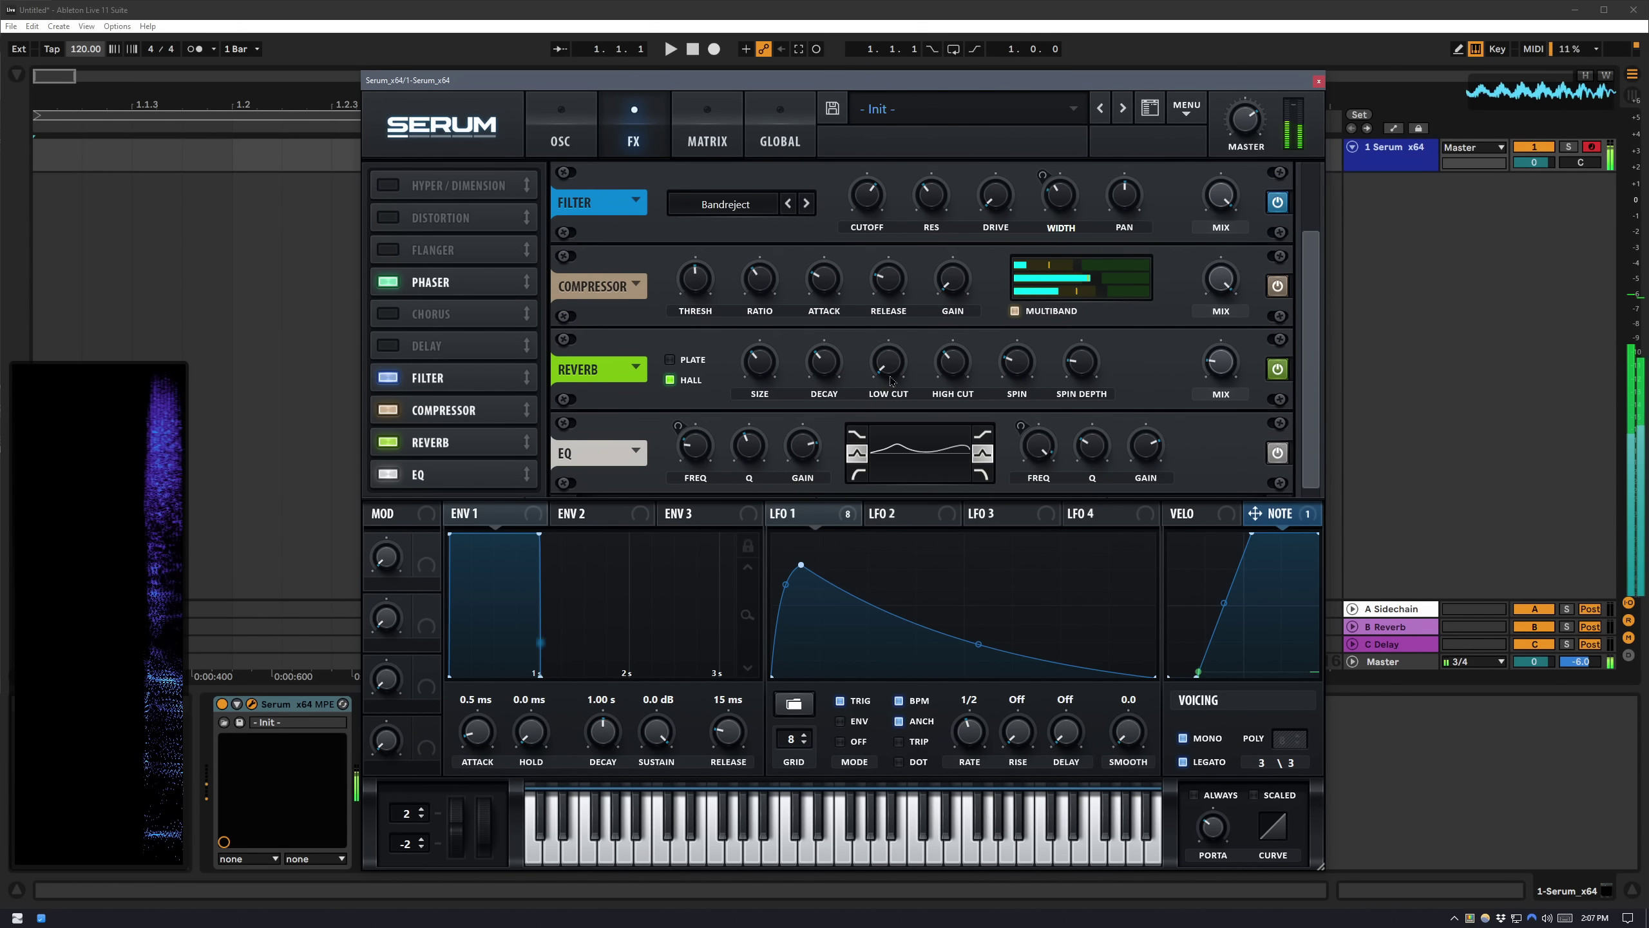
{"action": "left_click_drag", "start_coordinate": [889, 369], "coordinate": [889, 298]}
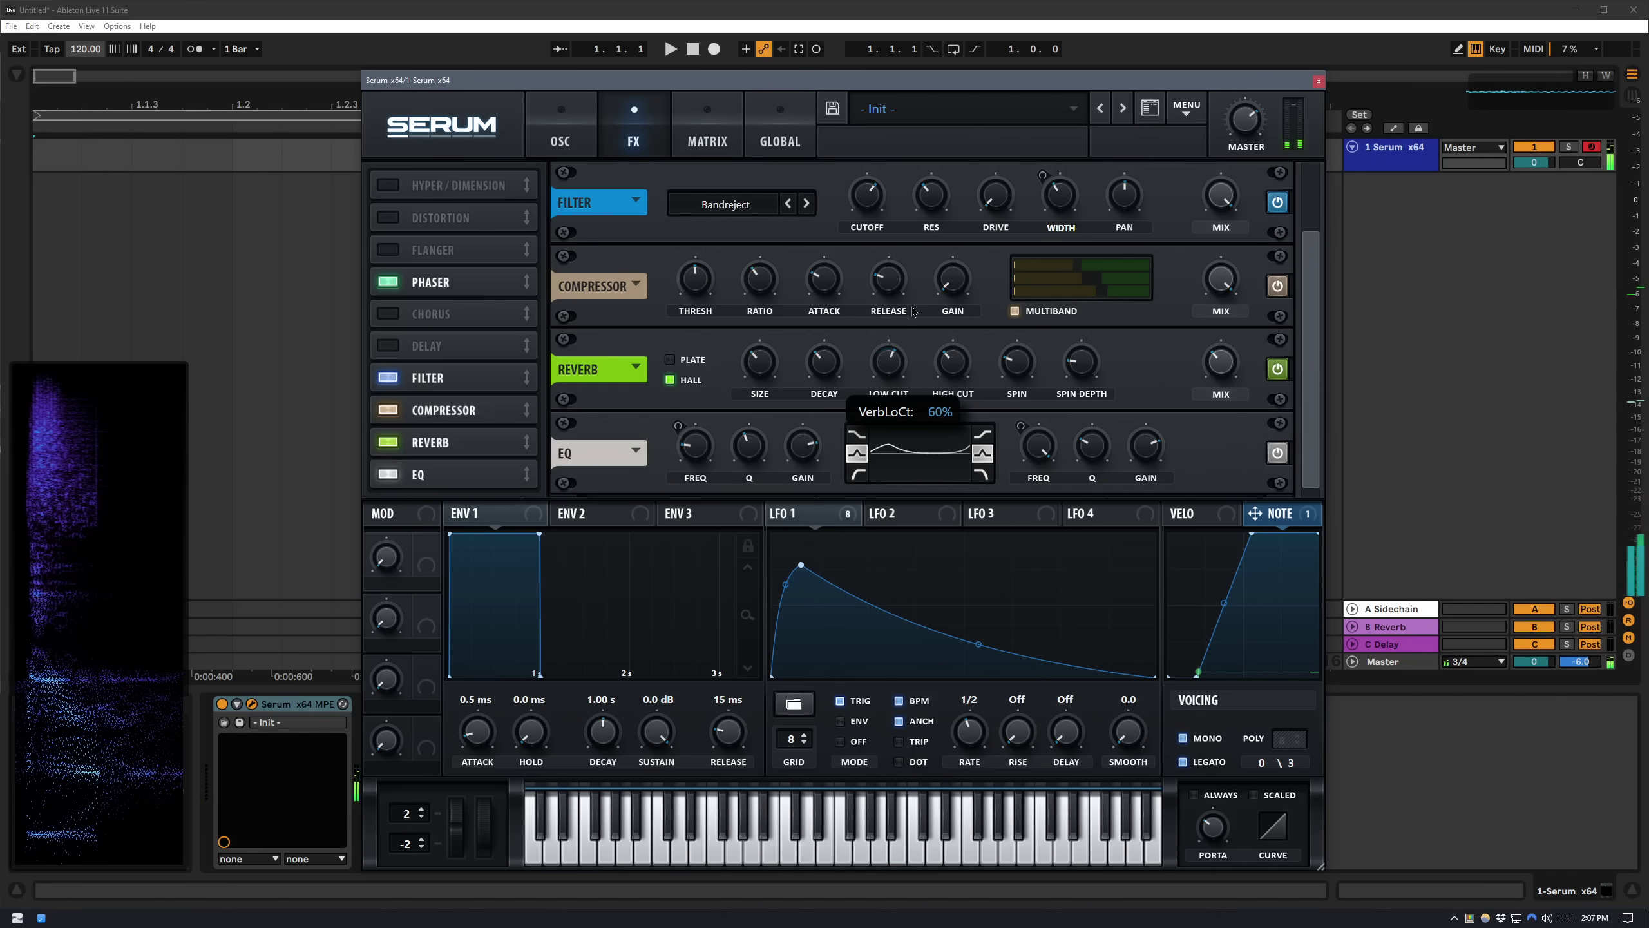
{"action": "left_click_drag", "start_coordinate": [759, 369], "coordinate": [758, 394]}
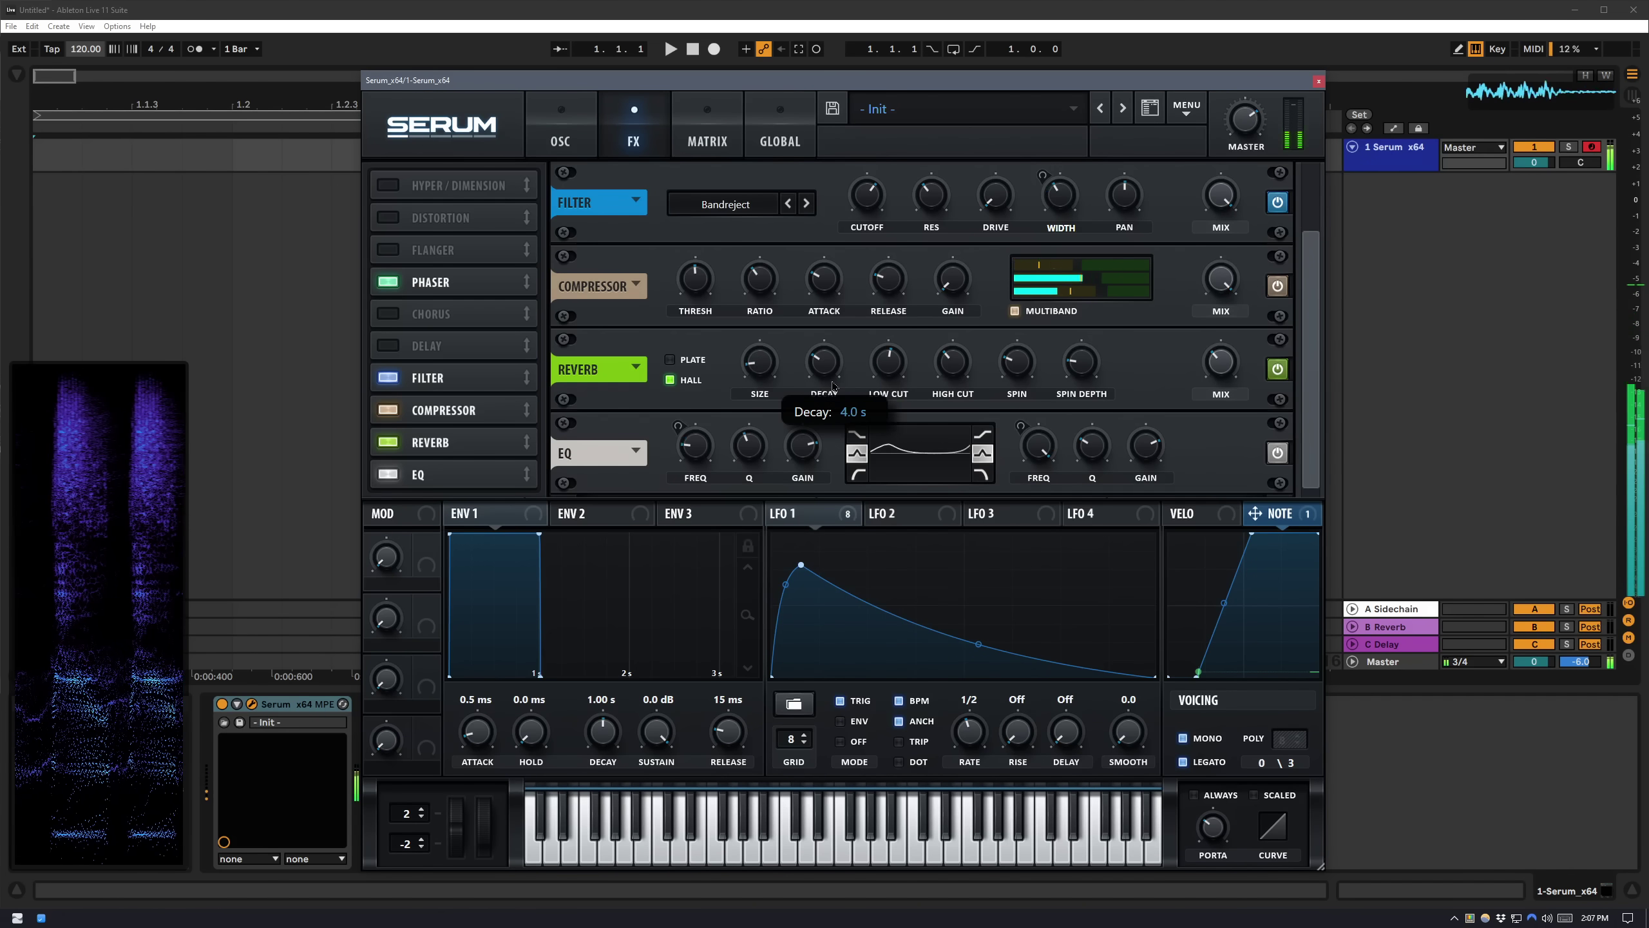
{"action": "left_click_drag", "start_coordinate": [530, 453], "coordinate": [520, 502]}
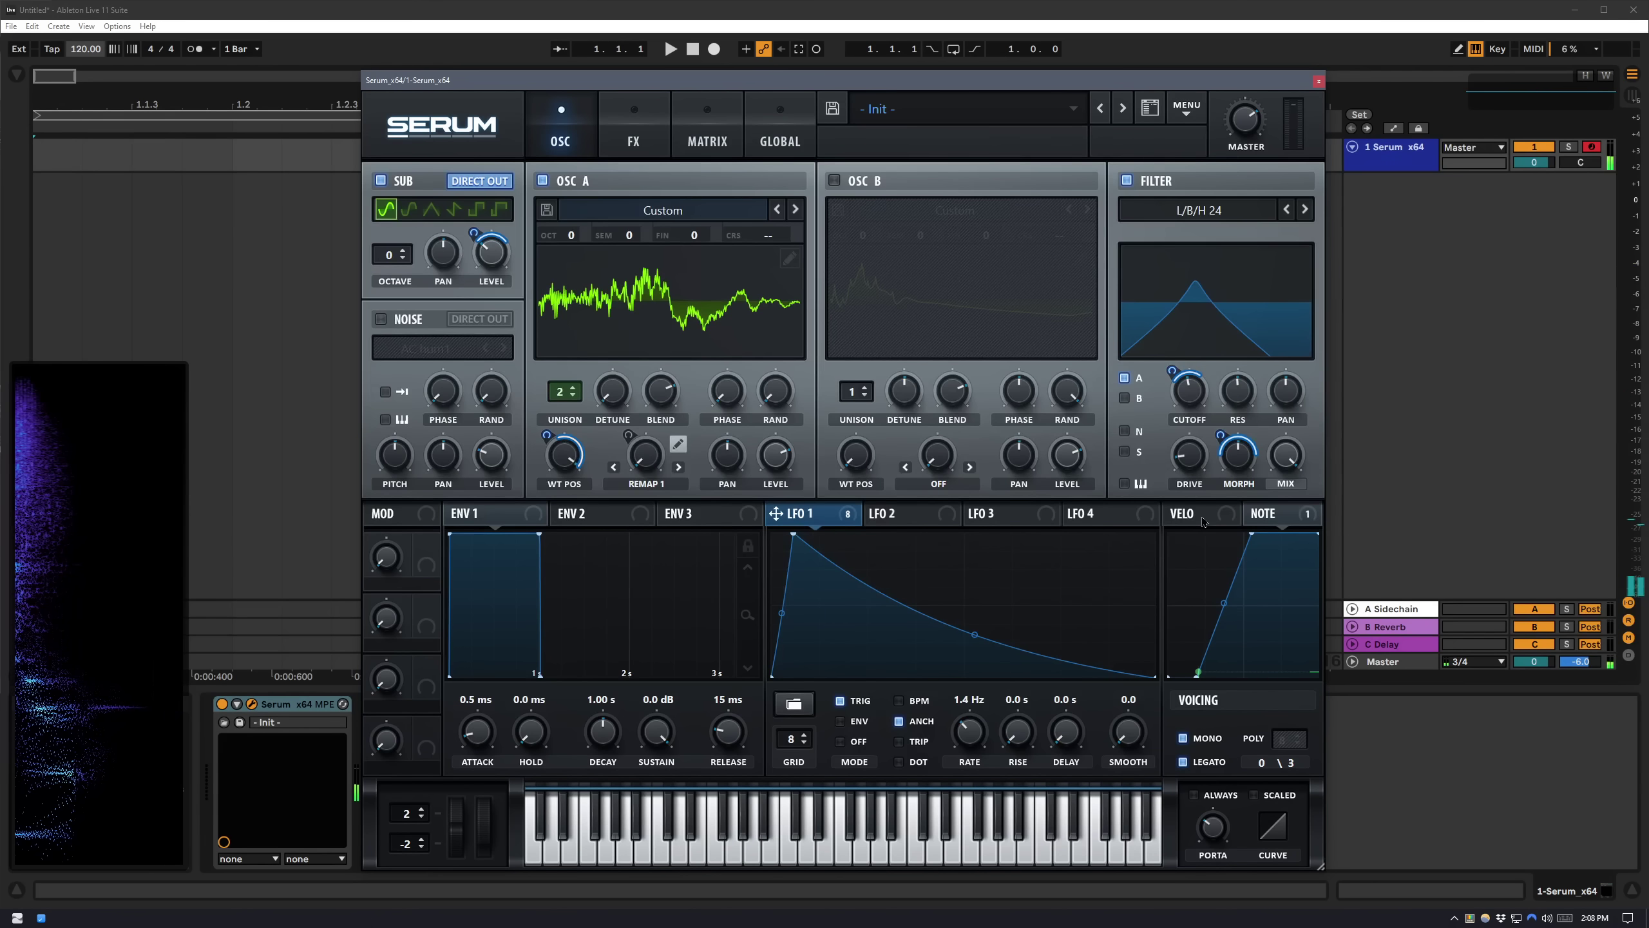
Modulate LFO 1's rate with velocity, and lower its unsynced base rate to 0.03 Hz.
{"action": "left_click", "coordinate": [1171, 518]}
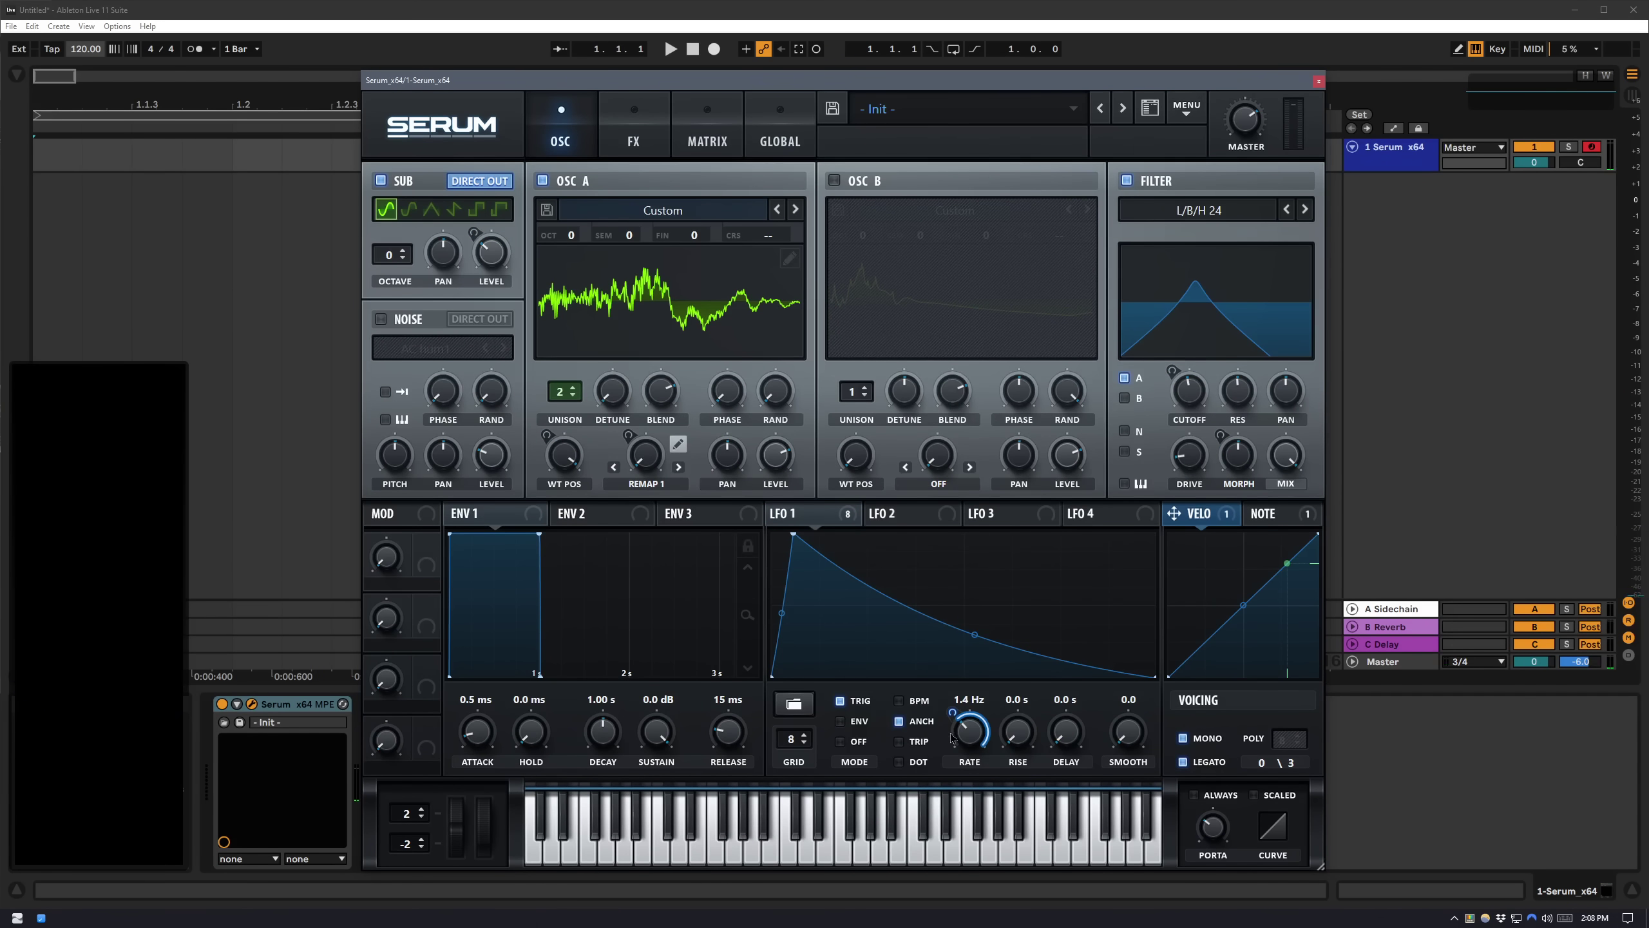
{"action": "left_click_drag", "start_coordinate": [952, 738], "coordinate": [961, 767]}
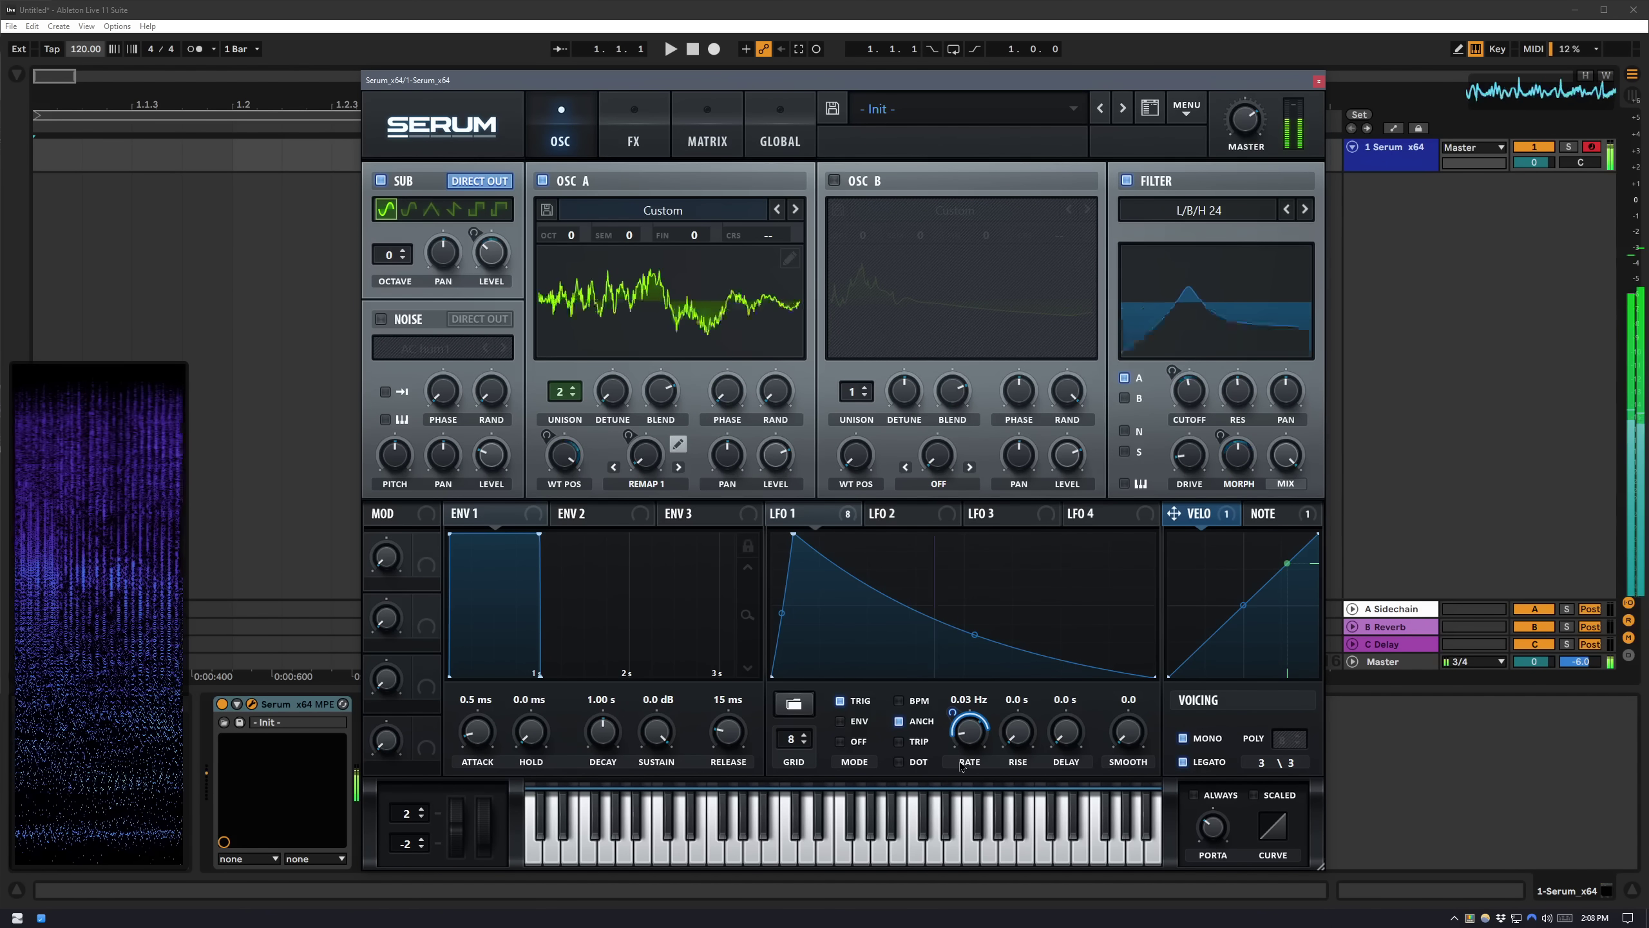
Lower the computer keyboard's velocity to 1, and set LFO 1 to 0.2 Hz in Env mode with less velocity modulation.
{"action": "key", "text": "c"}
{"action": "key", "text": "c"}
{"action": "key", "text": "c"}
{"action": "key", "text": "c"}
{"action": "key", "text": "c"}
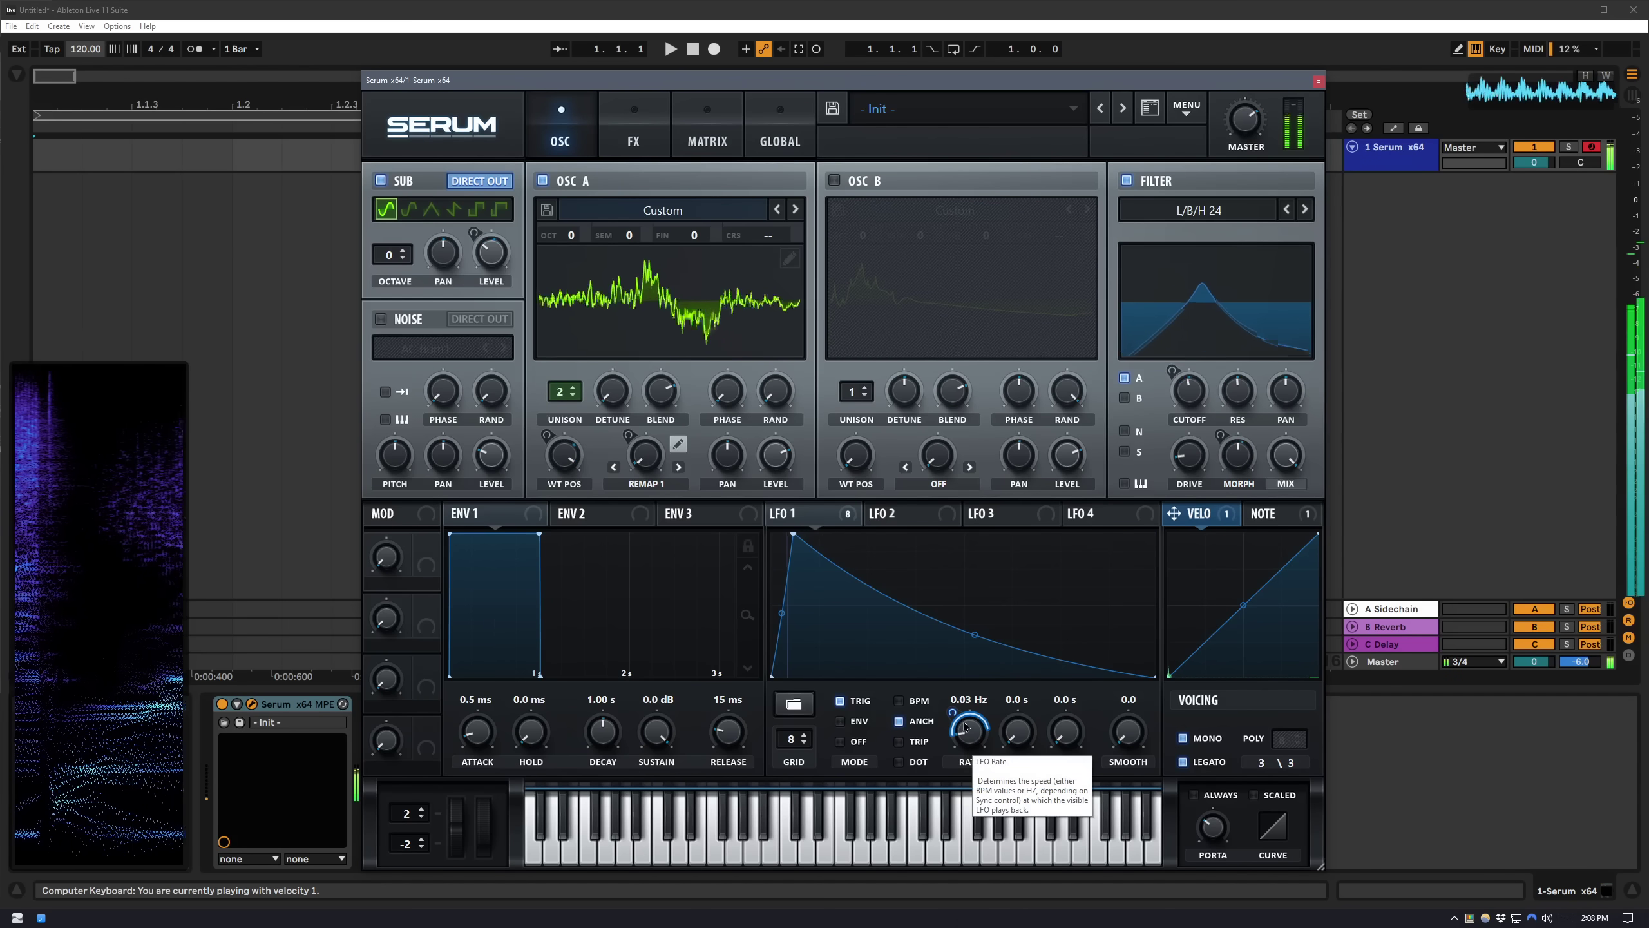
{"action": "left_click_drag", "start_coordinate": [980, 742], "coordinate": [982, 736]}
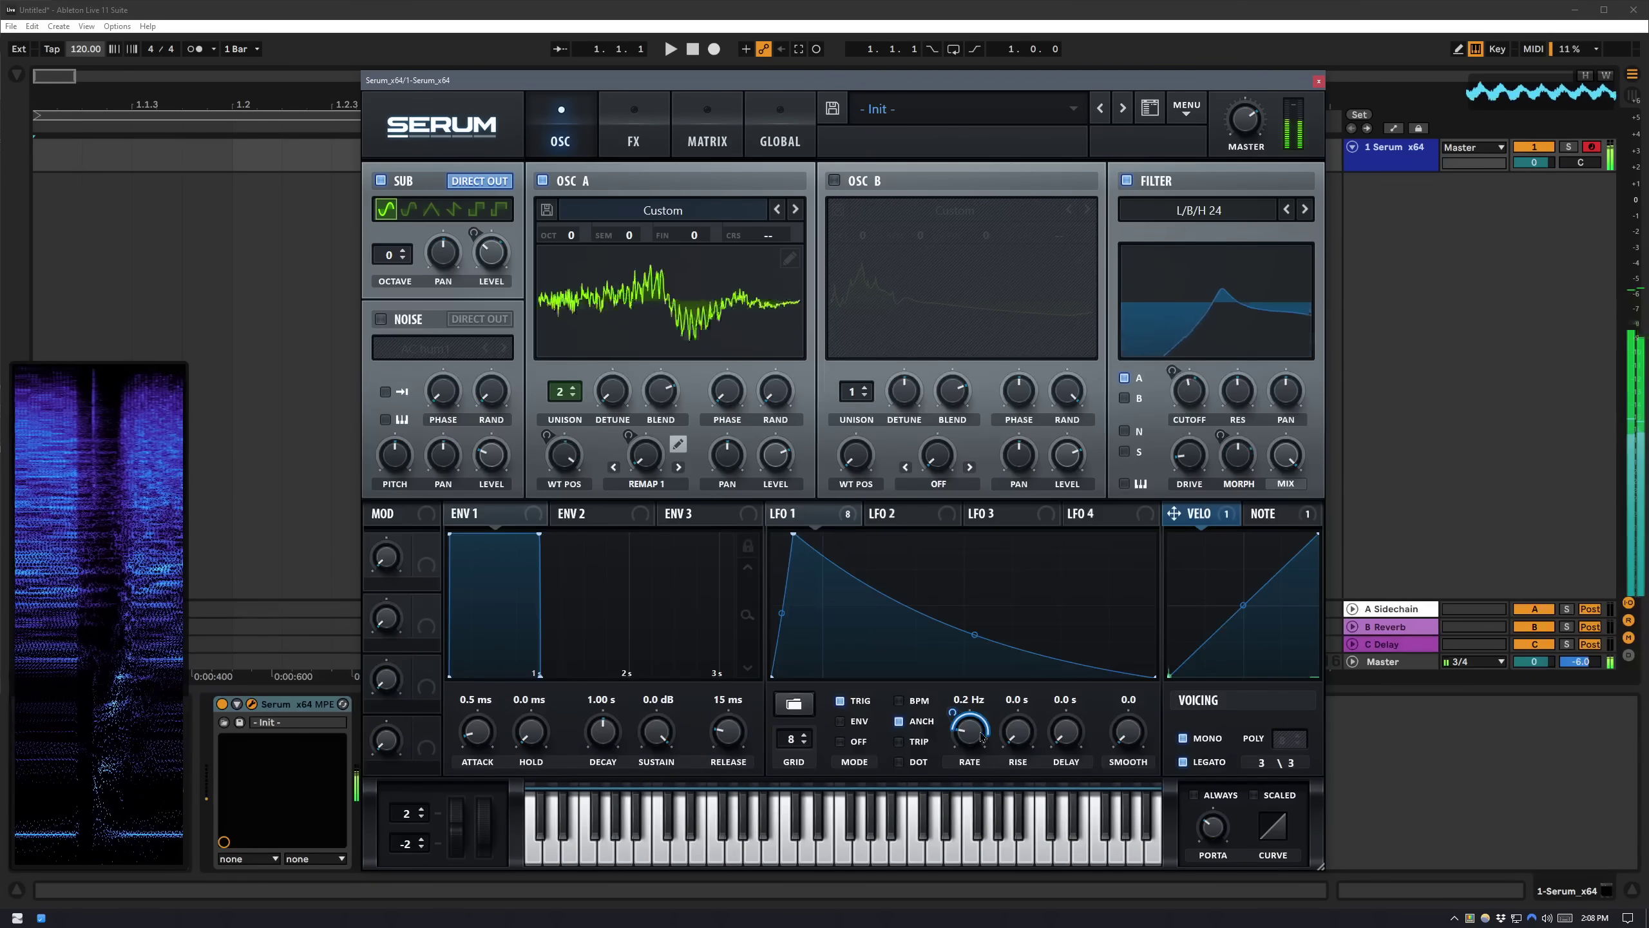
{"action": "mouse_move", "coordinate": [954, 719]}
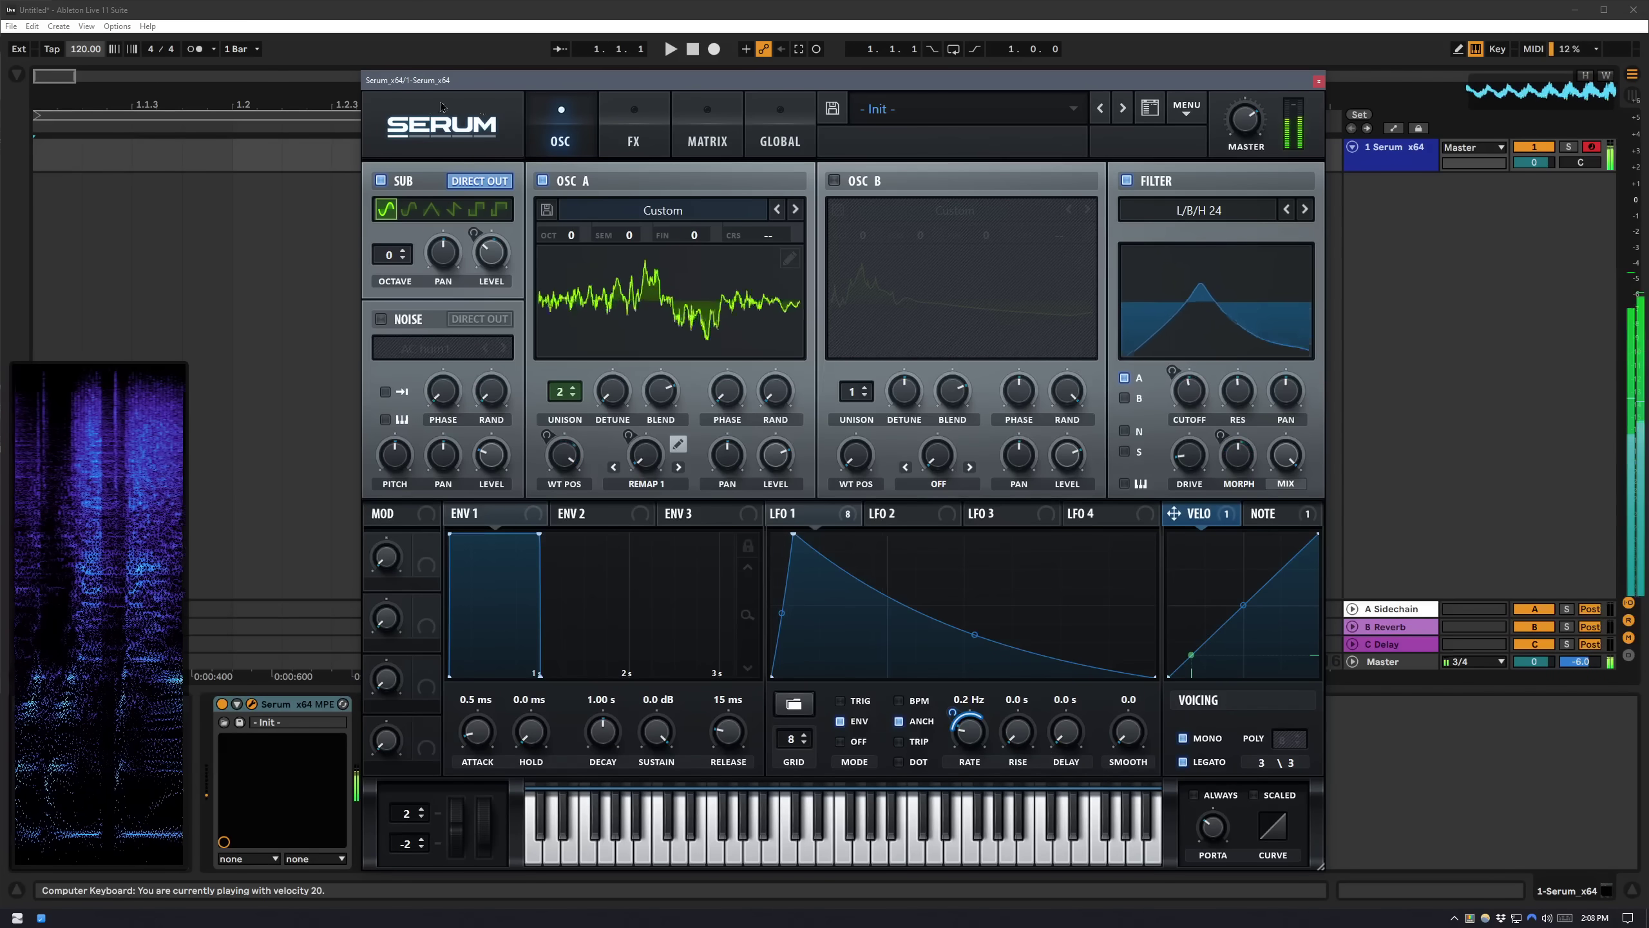
Enable oscillator B with oscillator A off, and modulate oscillator B's wavetable position with LFO 1.
{"action": "left_click", "coordinate": [833, 181]}
{"action": "left_click", "coordinate": [543, 181]}
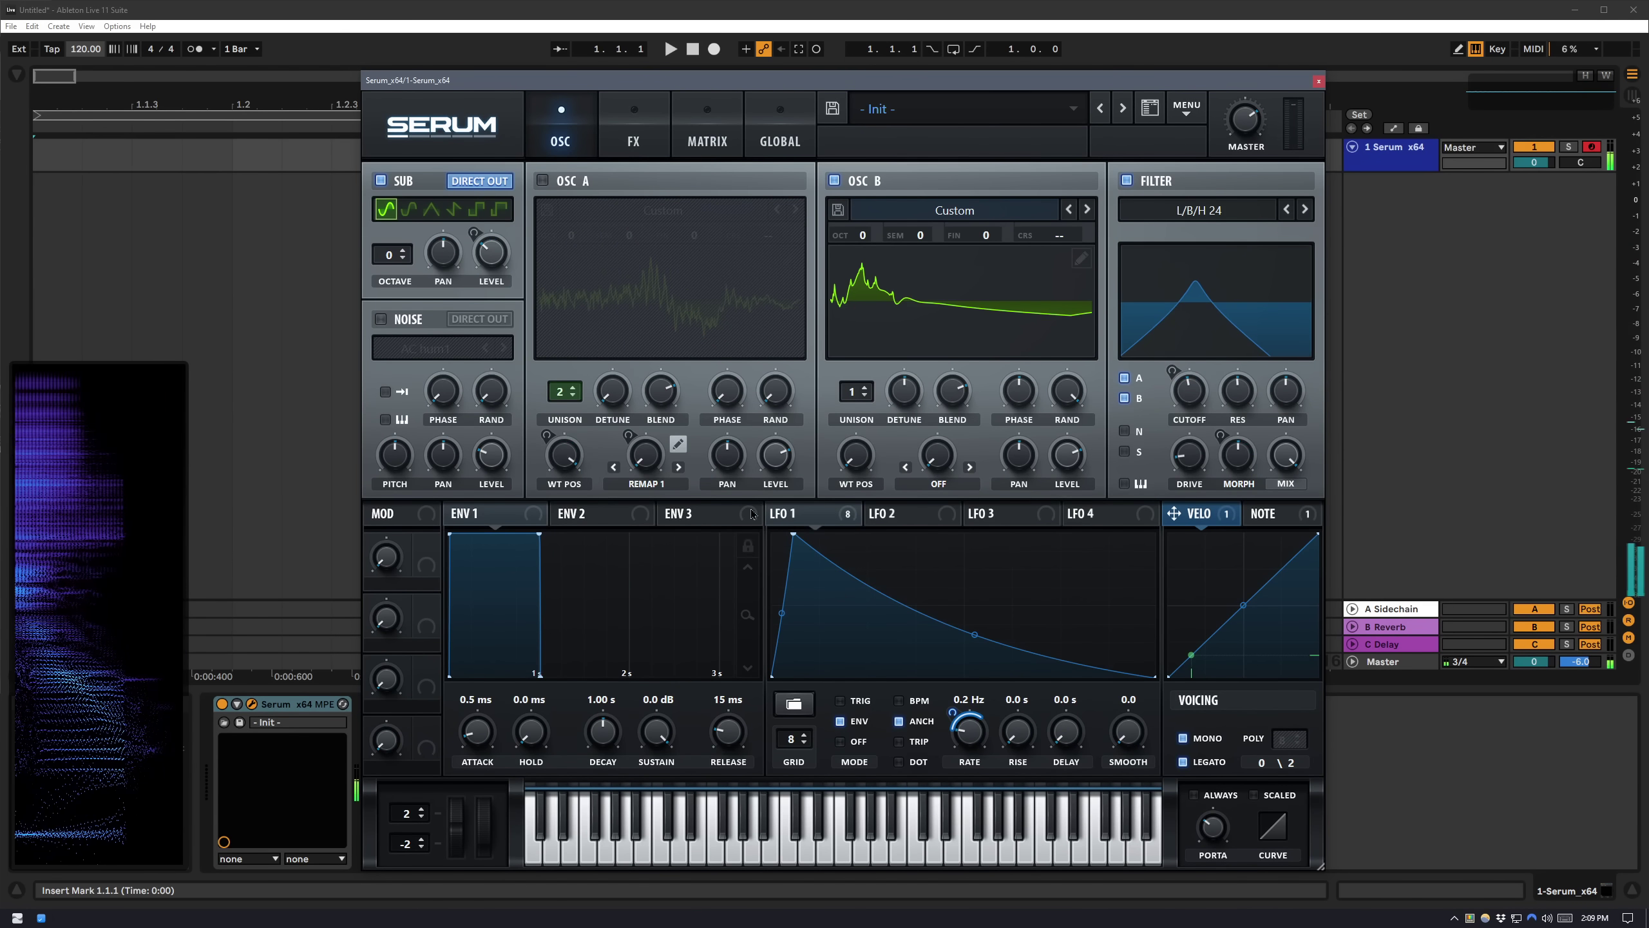
{"action": "left_click_drag", "start_coordinate": [777, 515], "coordinate": [856, 456]}
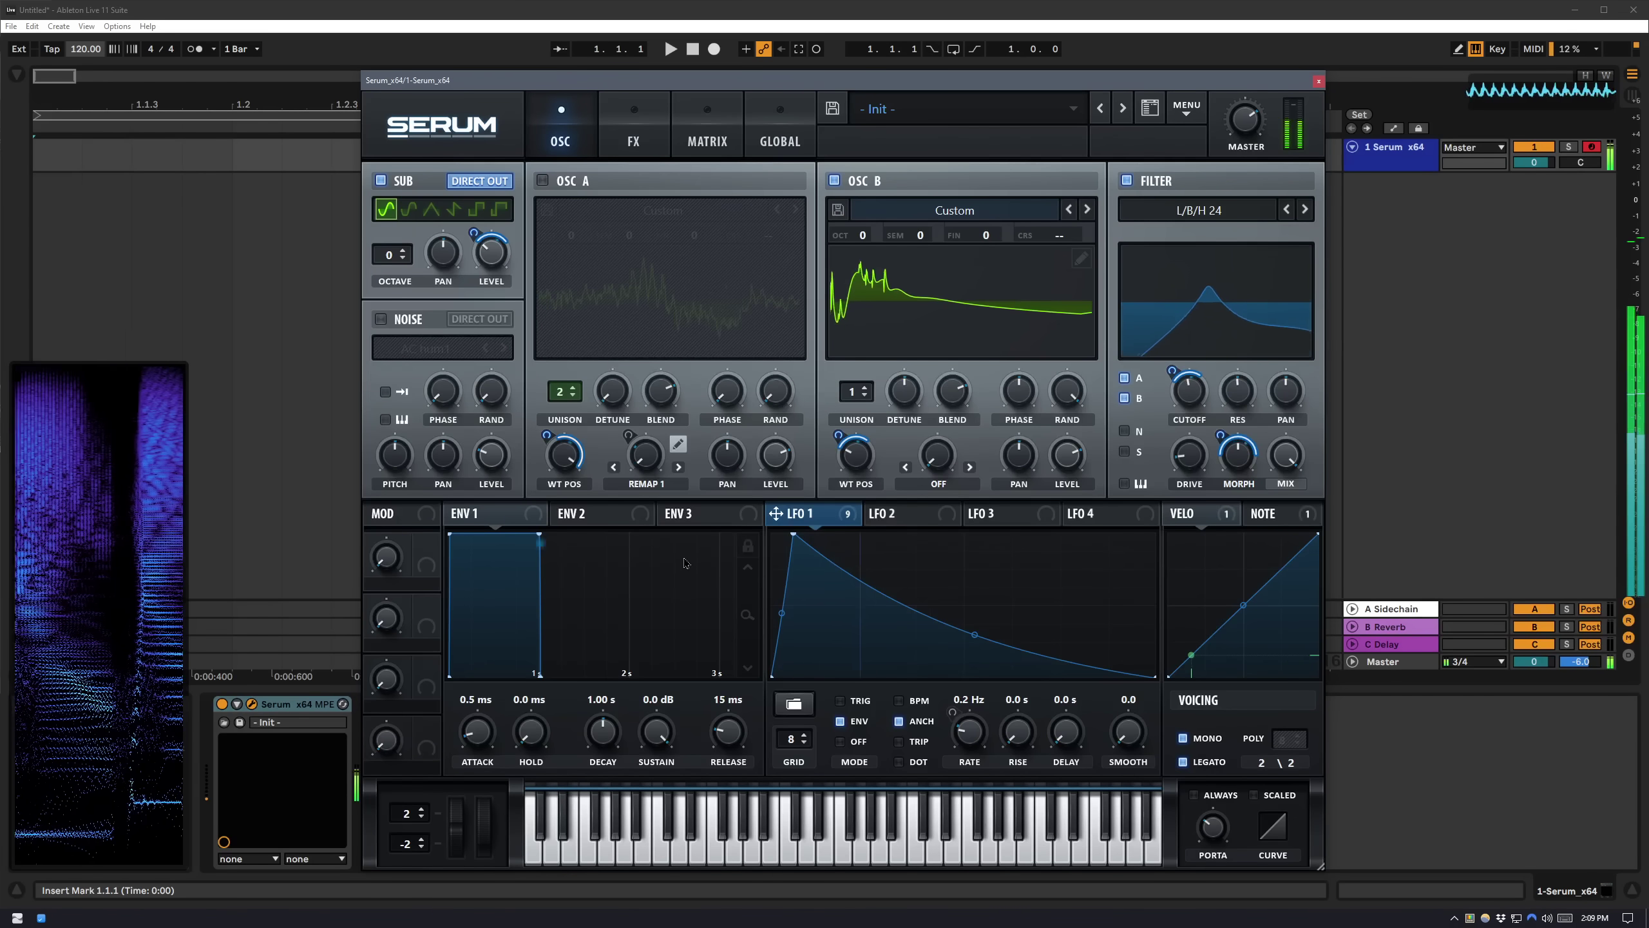
{"action": "mouse_move", "coordinate": [879, 448]}
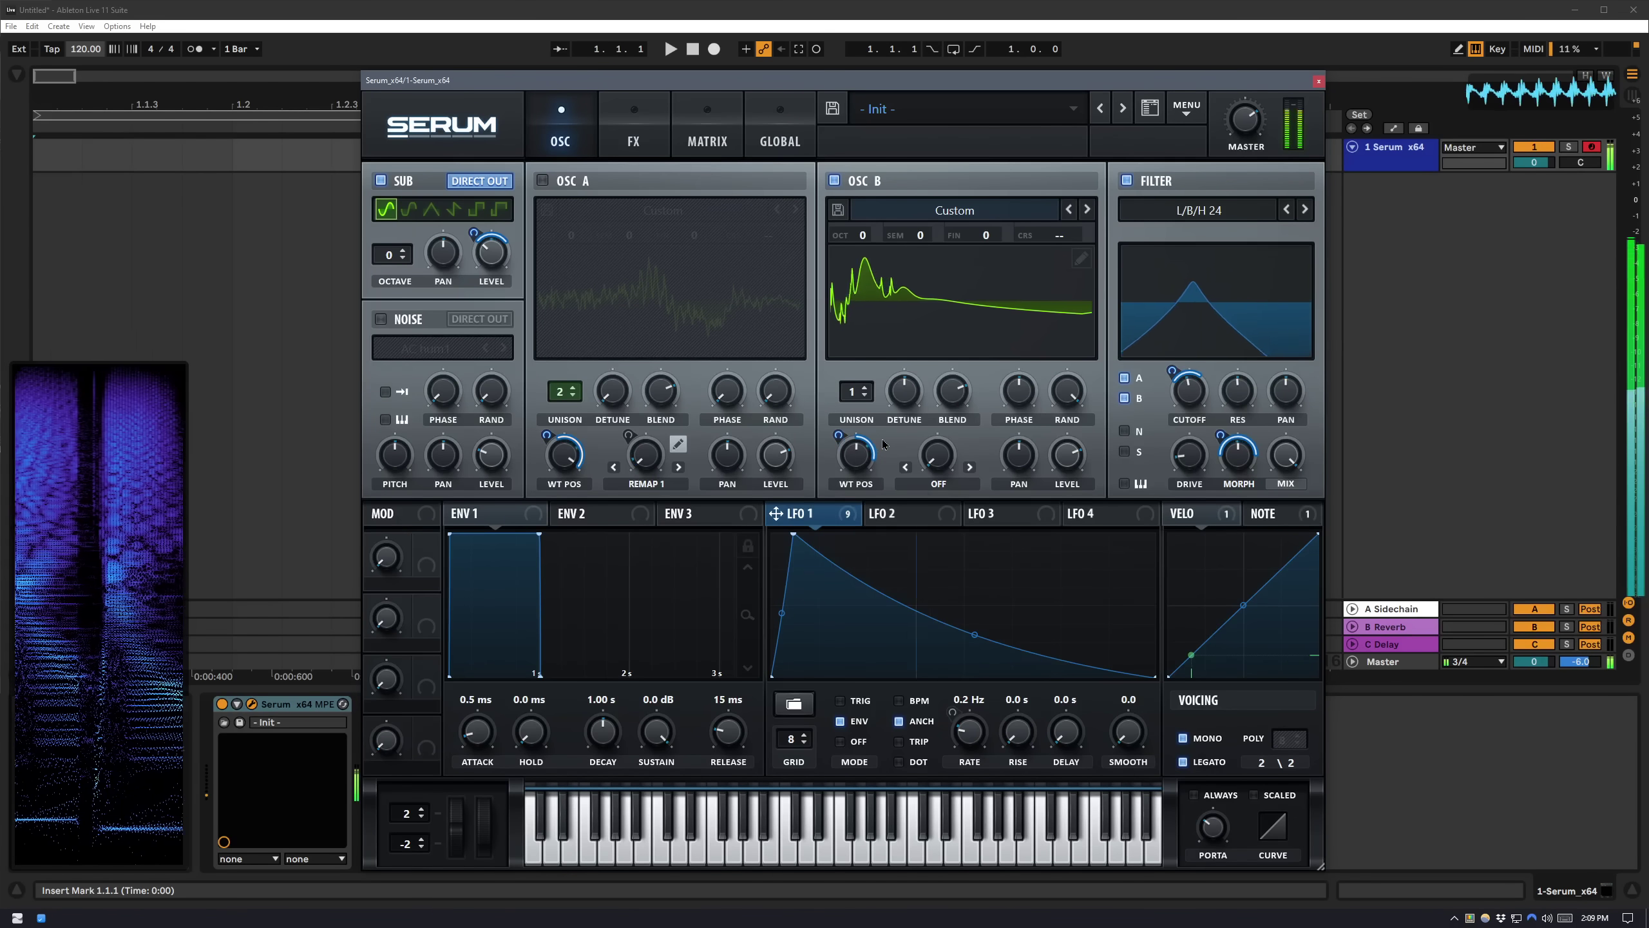
Turn oscillator A back on alongside oscillator B, comparing the sound of each oscillator on its own.
{"action": "left_click", "coordinate": [542, 179]}
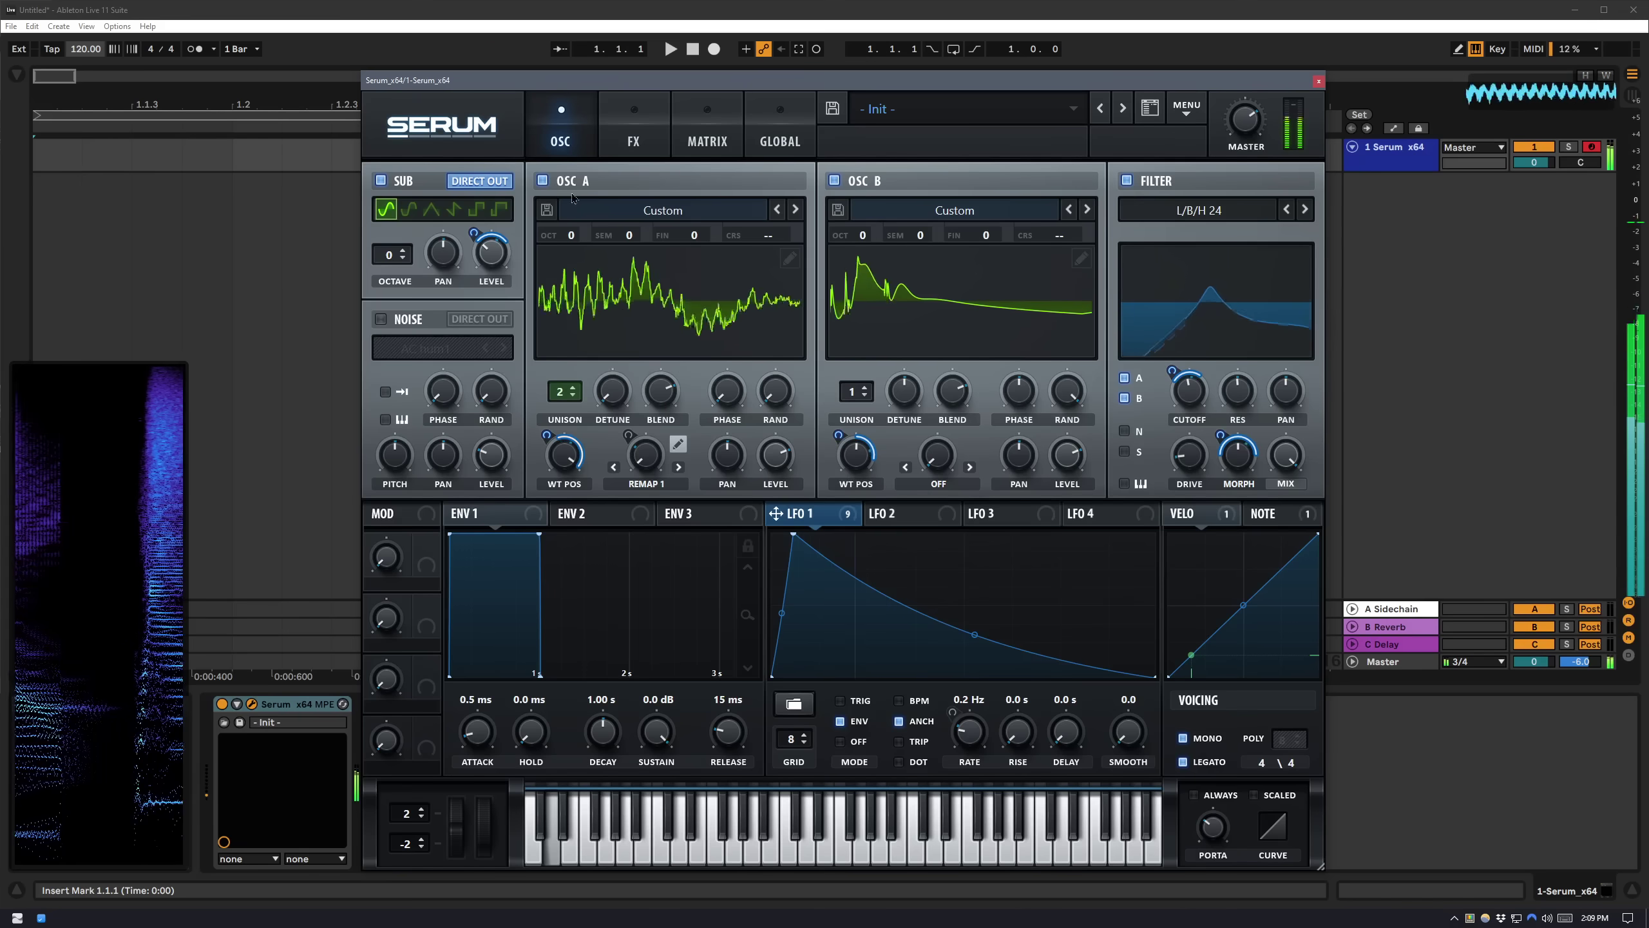
{"action": "left_click", "coordinate": [837, 181]}
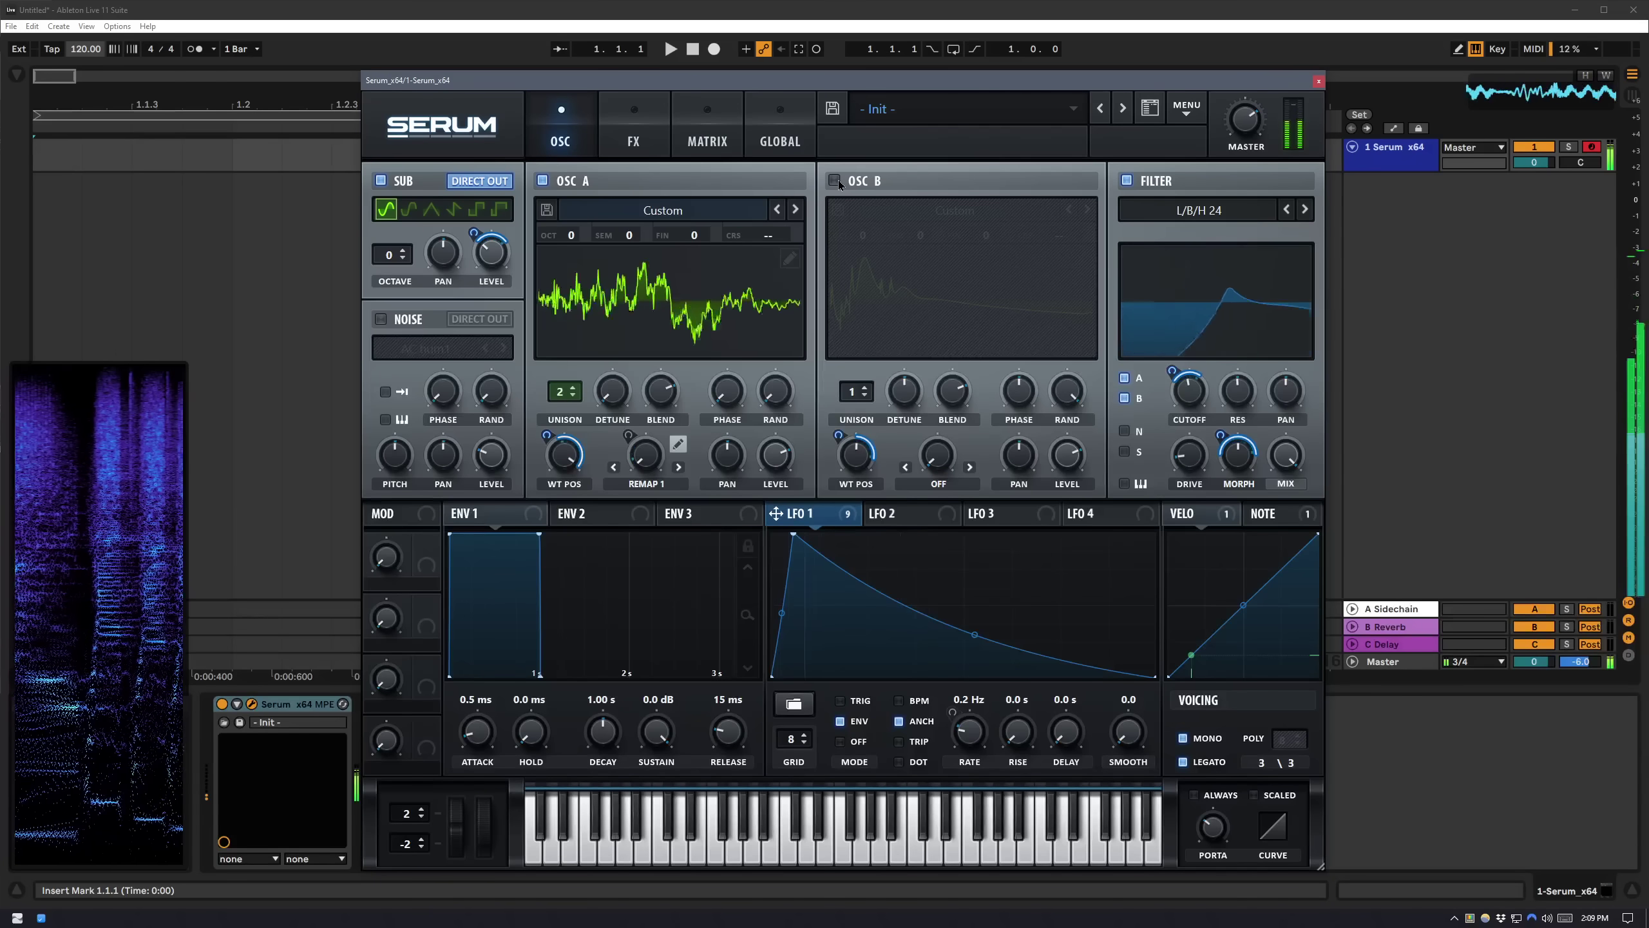
{"action": "left_click", "coordinate": [836, 181]}
{"action": "left_click", "coordinate": [542, 180]}
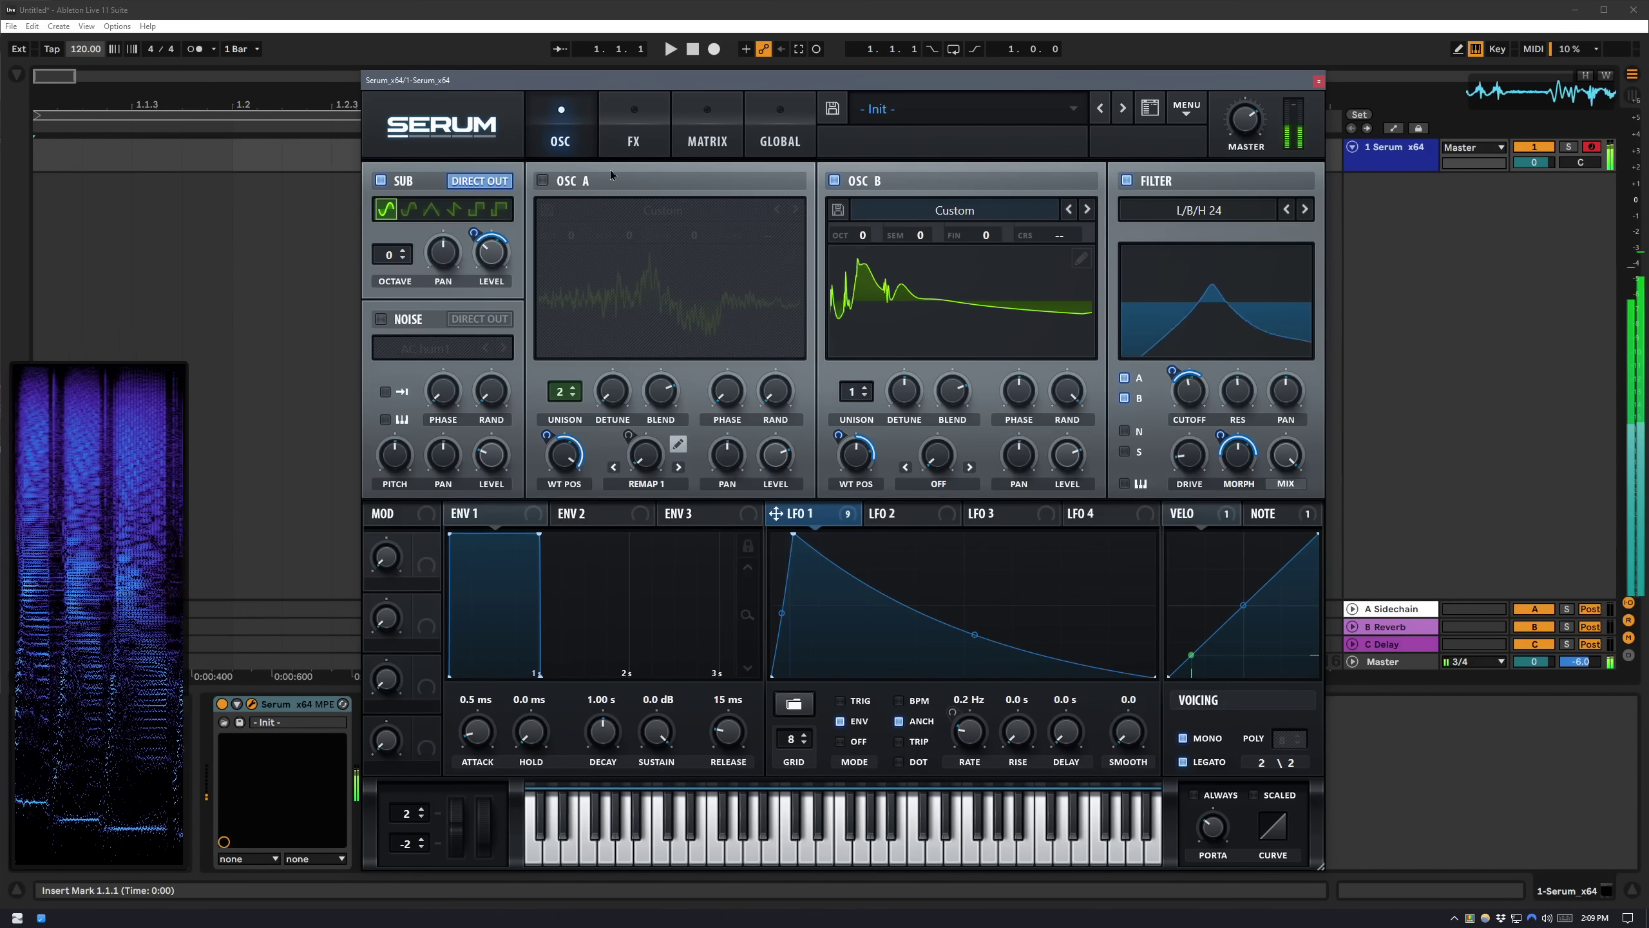
{"action": "left_click", "coordinate": [543, 179]}
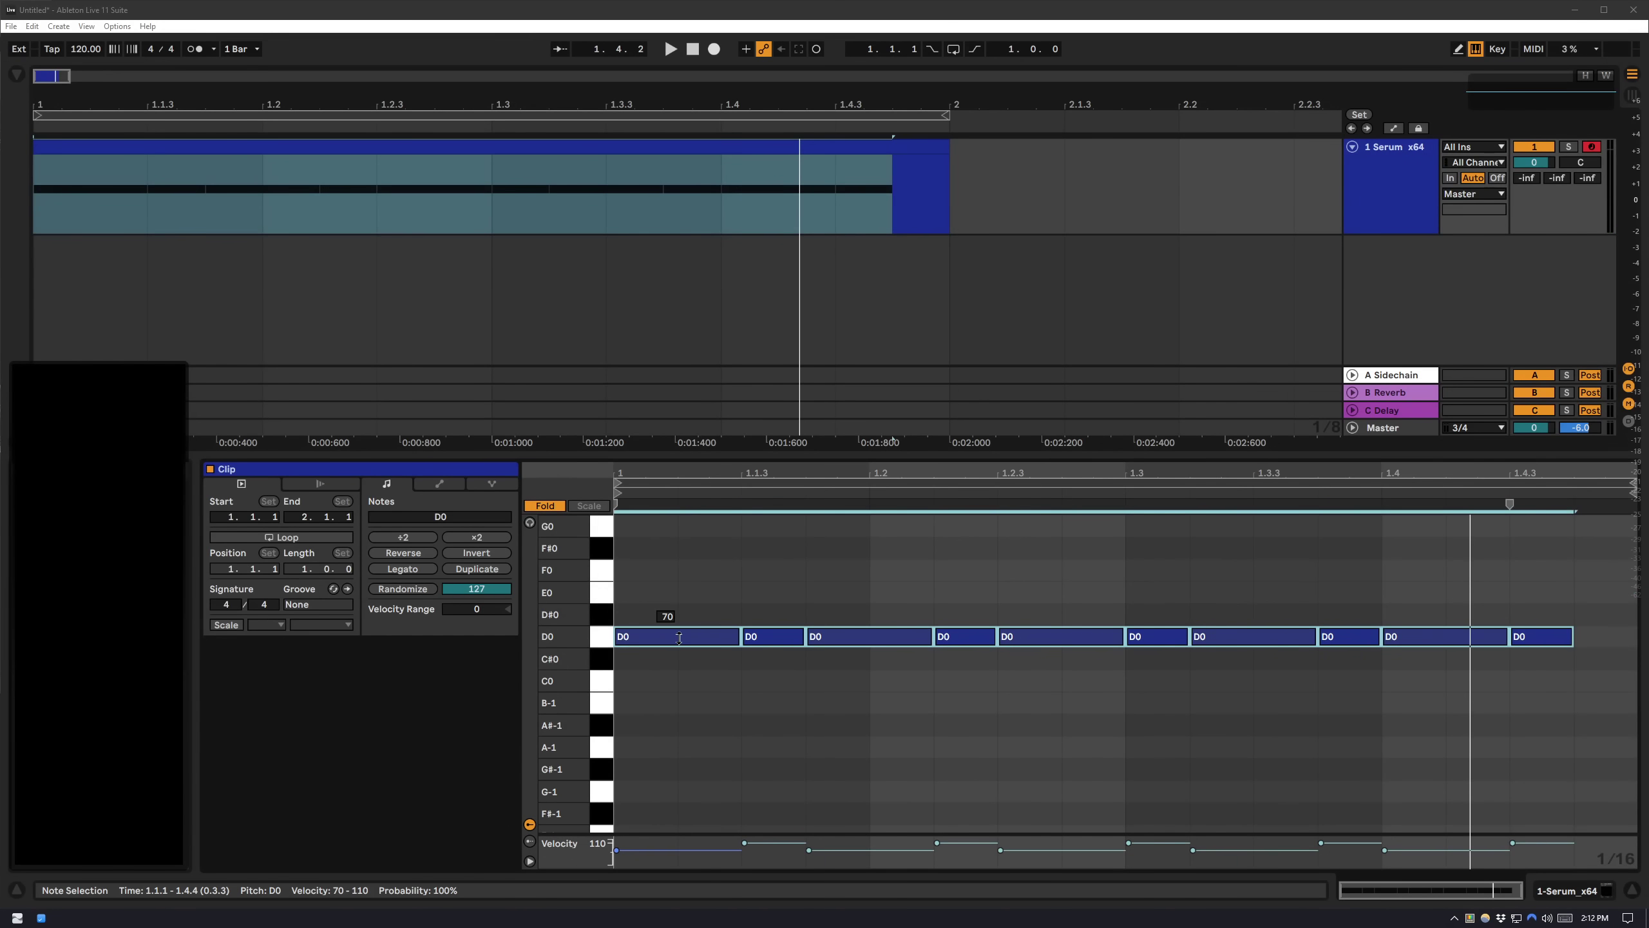
Adjust the velocities of all D0 notes in the clip together while auditioning, and turn on loop playback.
{"action": "left_click_drag", "start_coordinate": [679, 638], "coordinate": [679, 644]}
{"action": "key", "text": "space"}
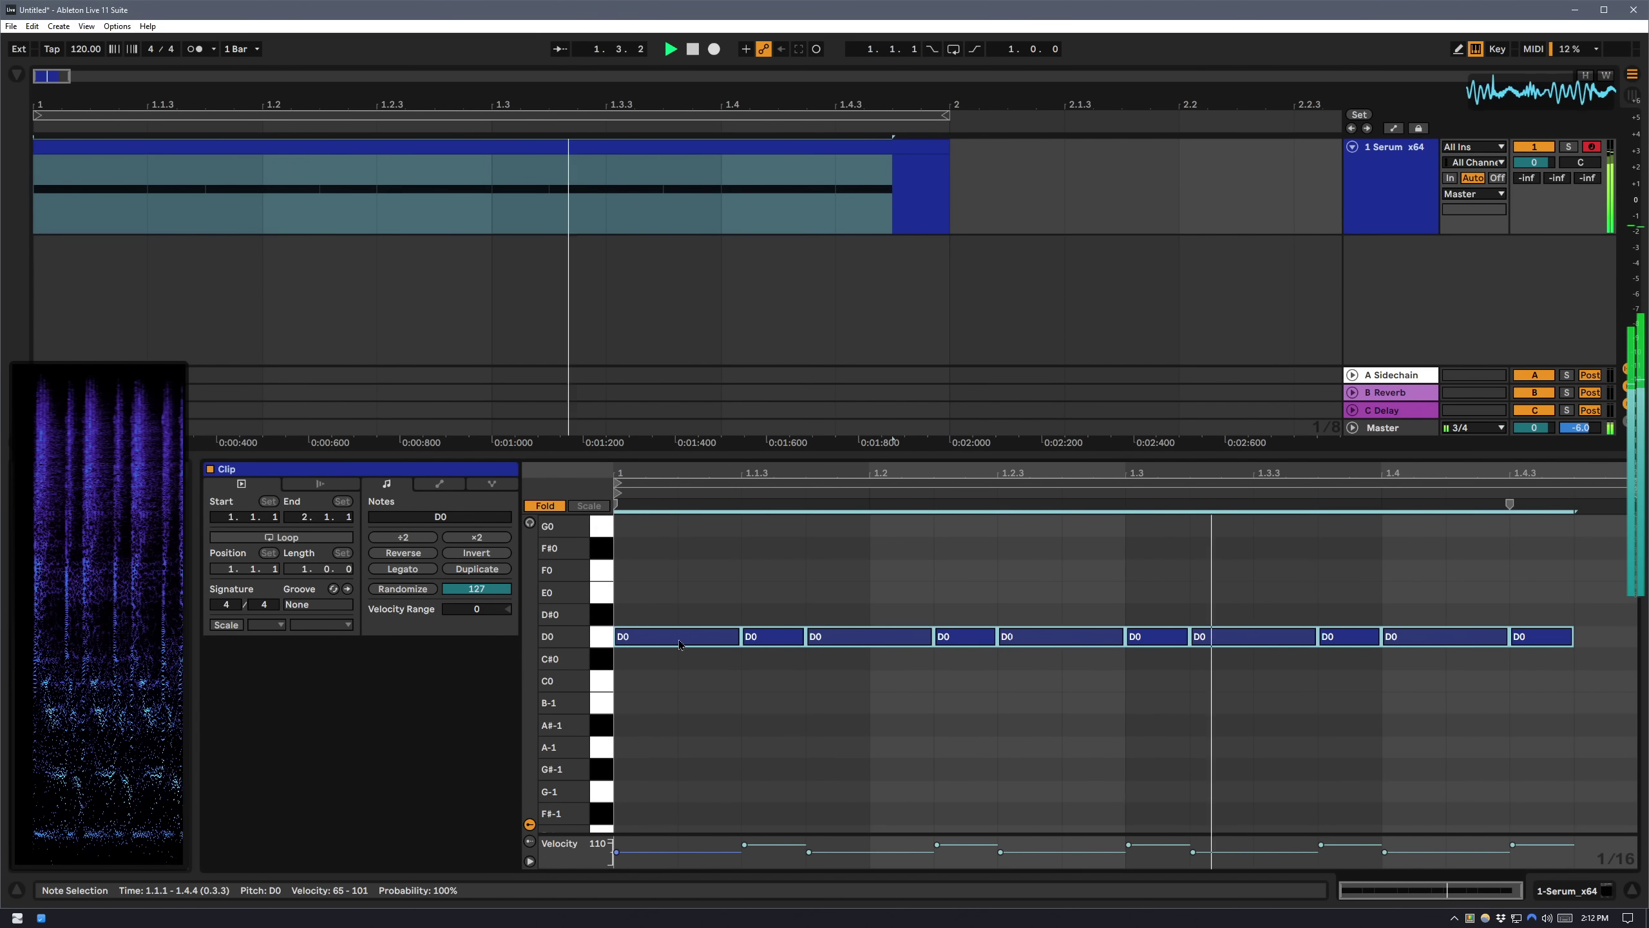
{"action": "key", "text": "space"}
{"action": "left_click_drag", "start_coordinate": [679, 638], "coordinate": [713, 622]}
{"action": "key", "text": "space"}
{"action": "left_click", "coordinate": [959, 50]}
Select the five short D0 notes in the clip and lower their velocity to 70 while the loop plays.
{"action": "left_click", "coordinate": [683, 609]}
{"action": "left_click", "coordinate": [694, 636]}
{"action": "left_click", "coordinate": [772, 636]}
{"action": "left_click", "coordinate": [965, 636], "text": "shift"}
{"action": "left_click", "coordinate": [1155, 636], "text": "shift"}
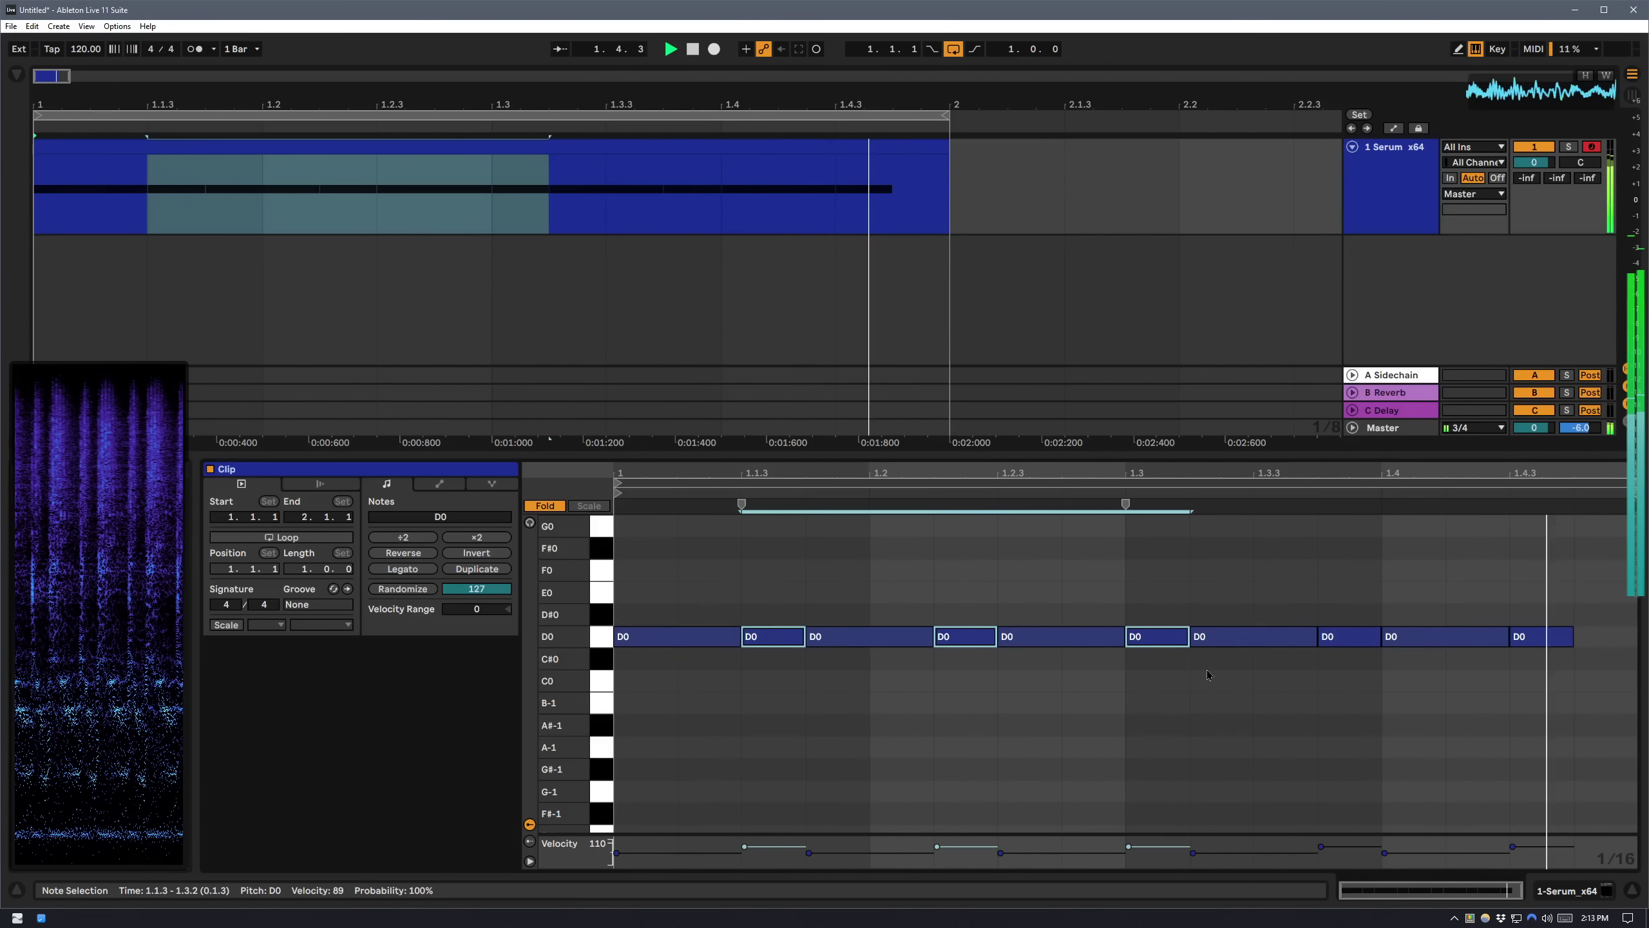
{"action": "left_click", "coordinate": [1349, 635], "text": "shift"}
{"action": "left_click", "coordinate": [1542, 636], "text": "shift"}
{"action": "left_click_drag", "start_coordinate": [1542, 636], "coordinate": [997, 672]}
Reselect the five short D0 notes and rebalance the clip's velocities, with 52 for the short notes and 106 for the long ones.
{"action": "left_click_drag", "start_coordinate": [869, 686], "coordinate": [711, 666]}
{"action": "left_click", "coordinate": [759, 636]}
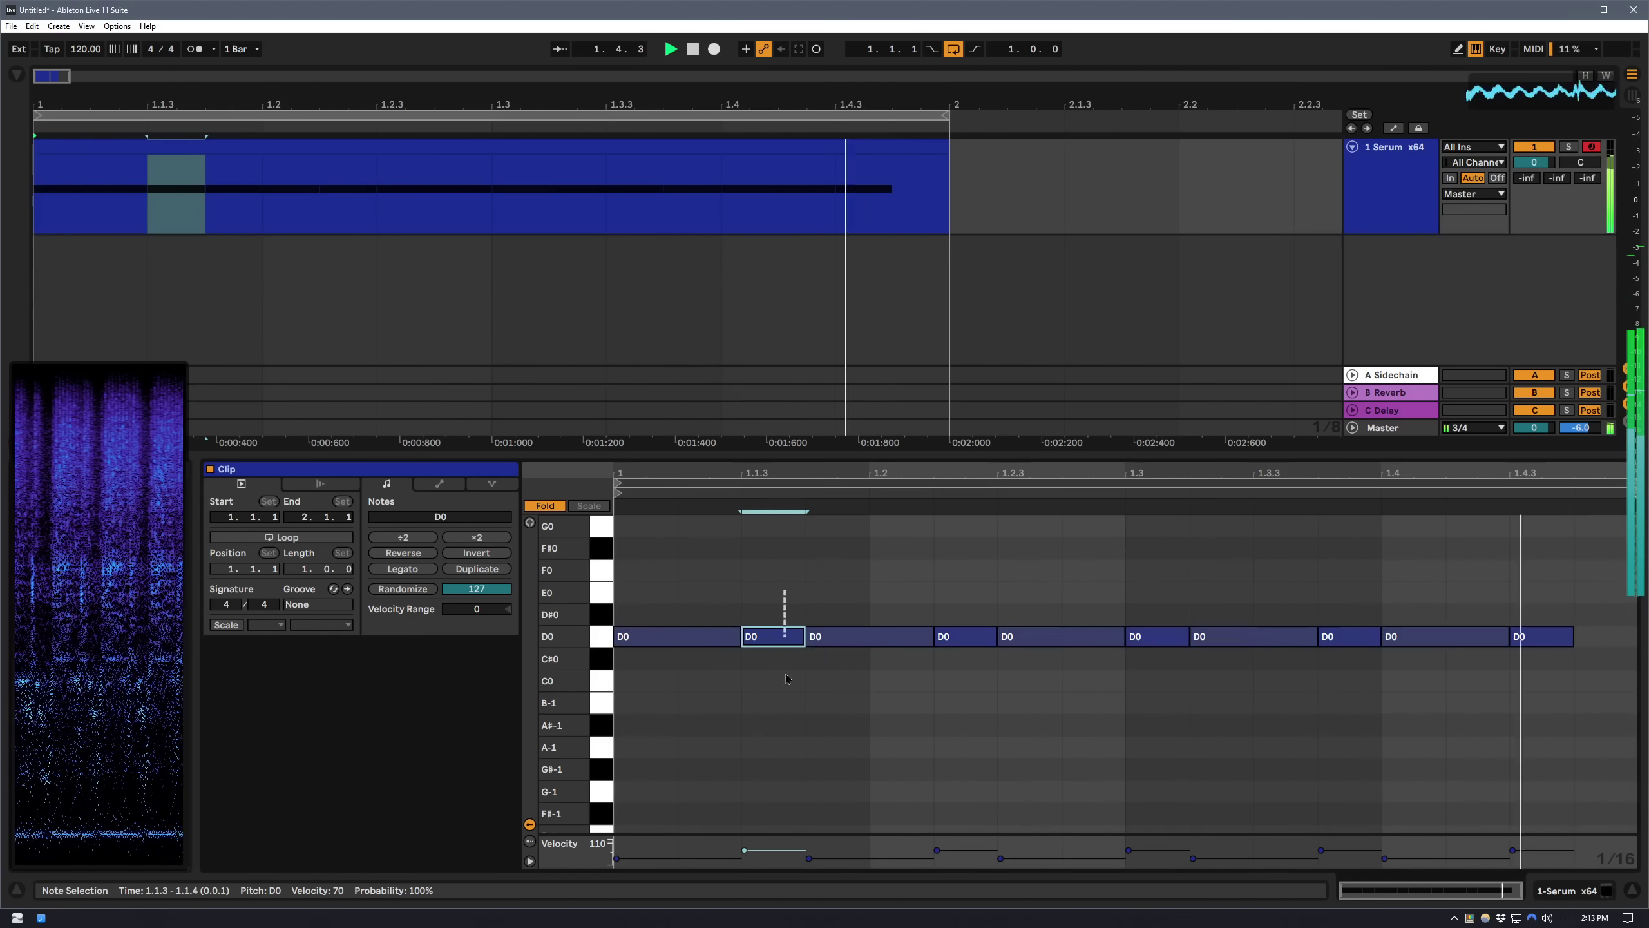
{"action": "left_click", "coordinate": [964, 636], "text": "shift"}
{"action": "left_click", "coordinate": [1156, 636], "text": "shift"}
{"action": "left_click", "coordinate": [1349, 636], "text": "shift"}
{"action": "left_click", "coordinate": [1539, 635], "text": "shift"}
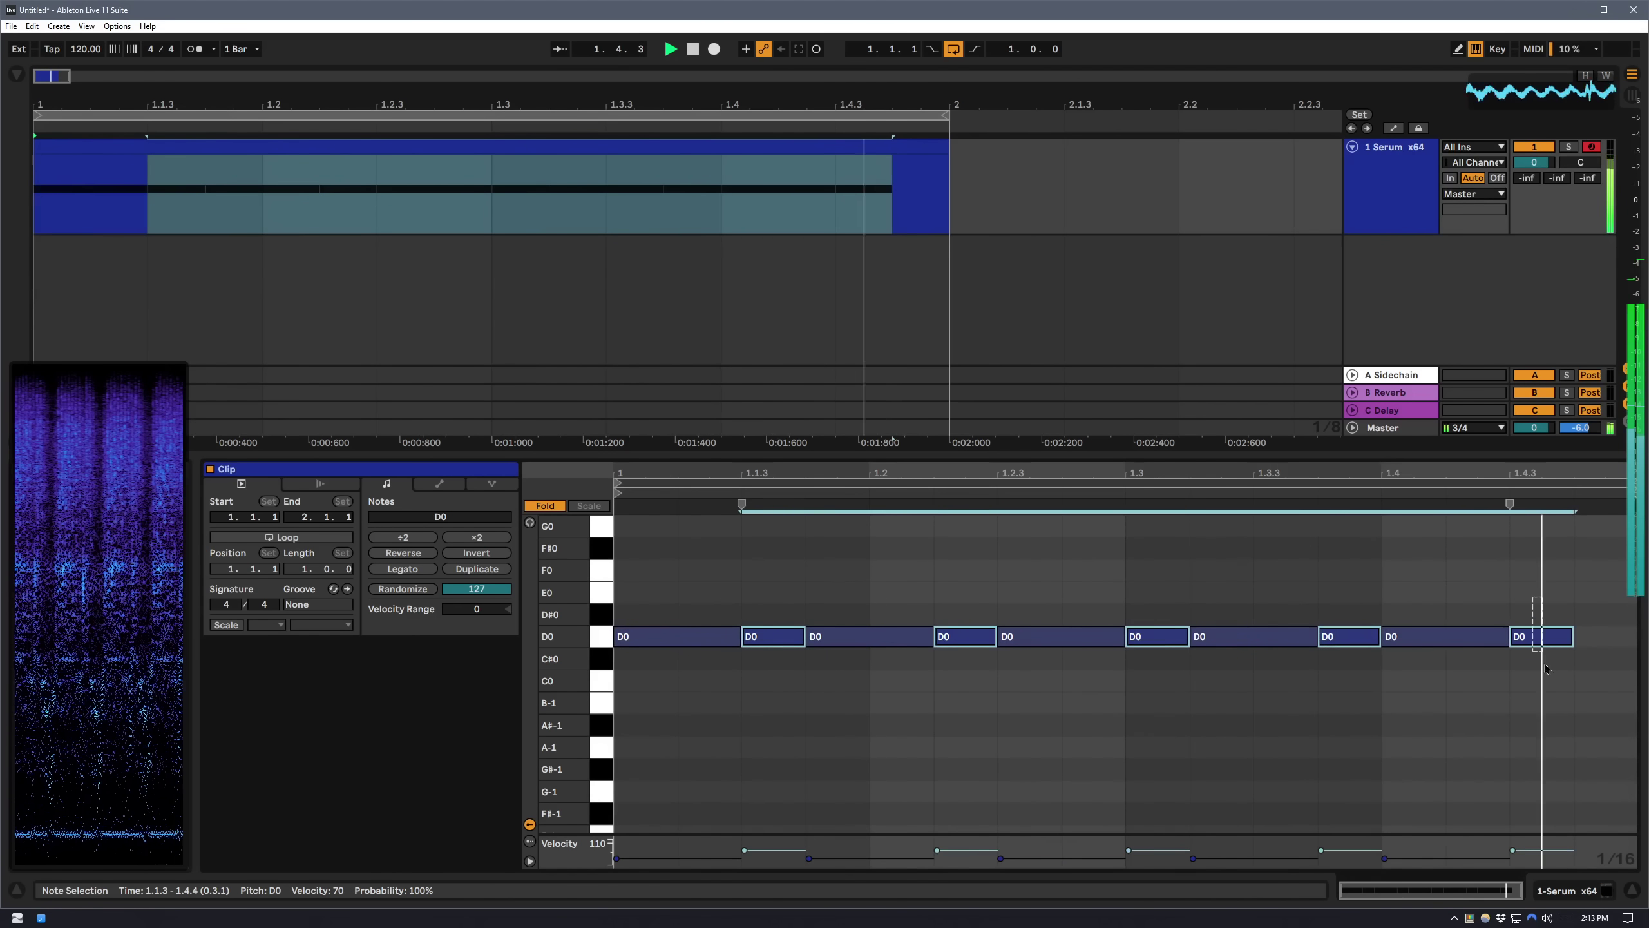
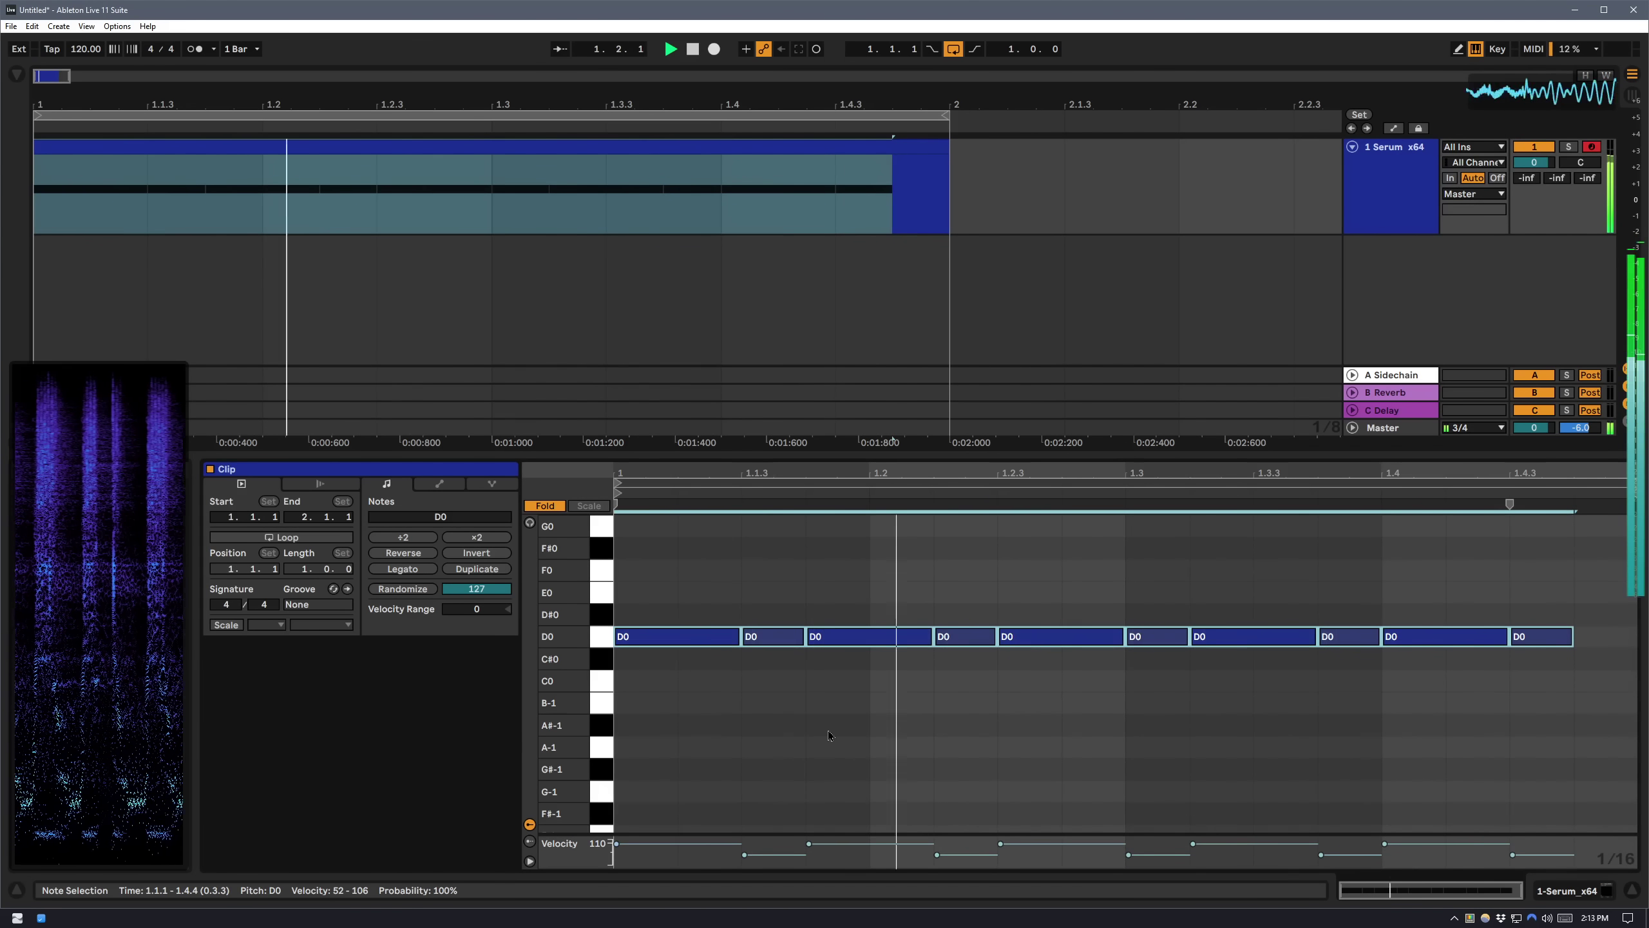
Lower the project tempo to 96 BPM while the loop plays with the Serum window open, then close it and stop playback.
{"action": "left_click", "coordinate": [1574, 893]}
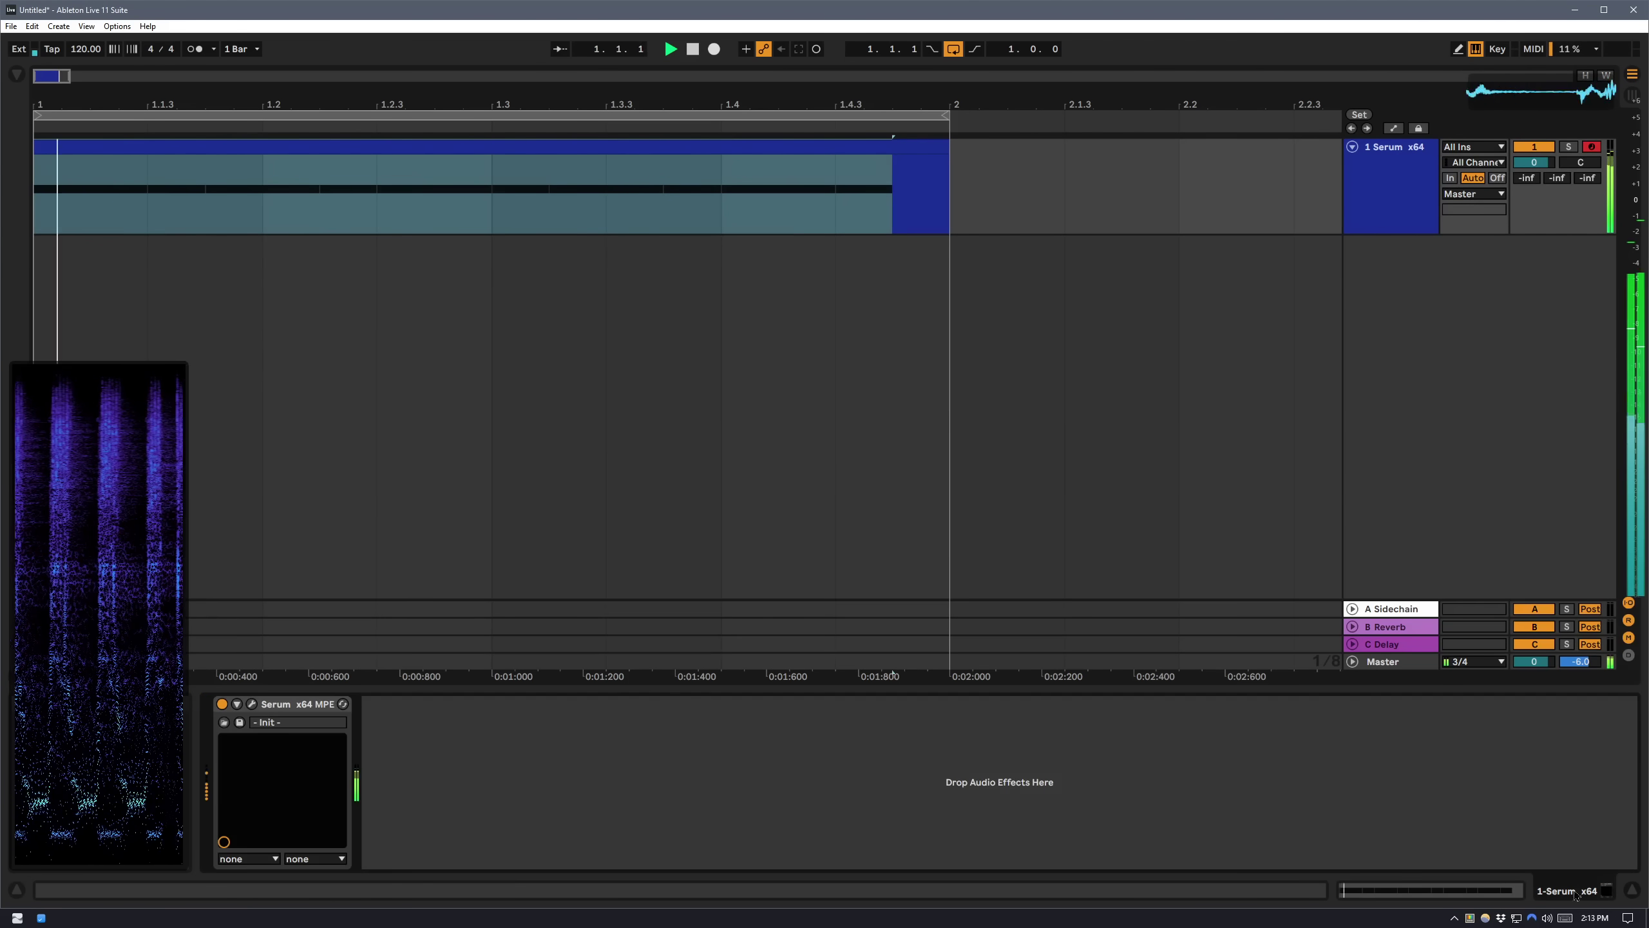
{"action": "left_click", "coordinate": [252, 704]}
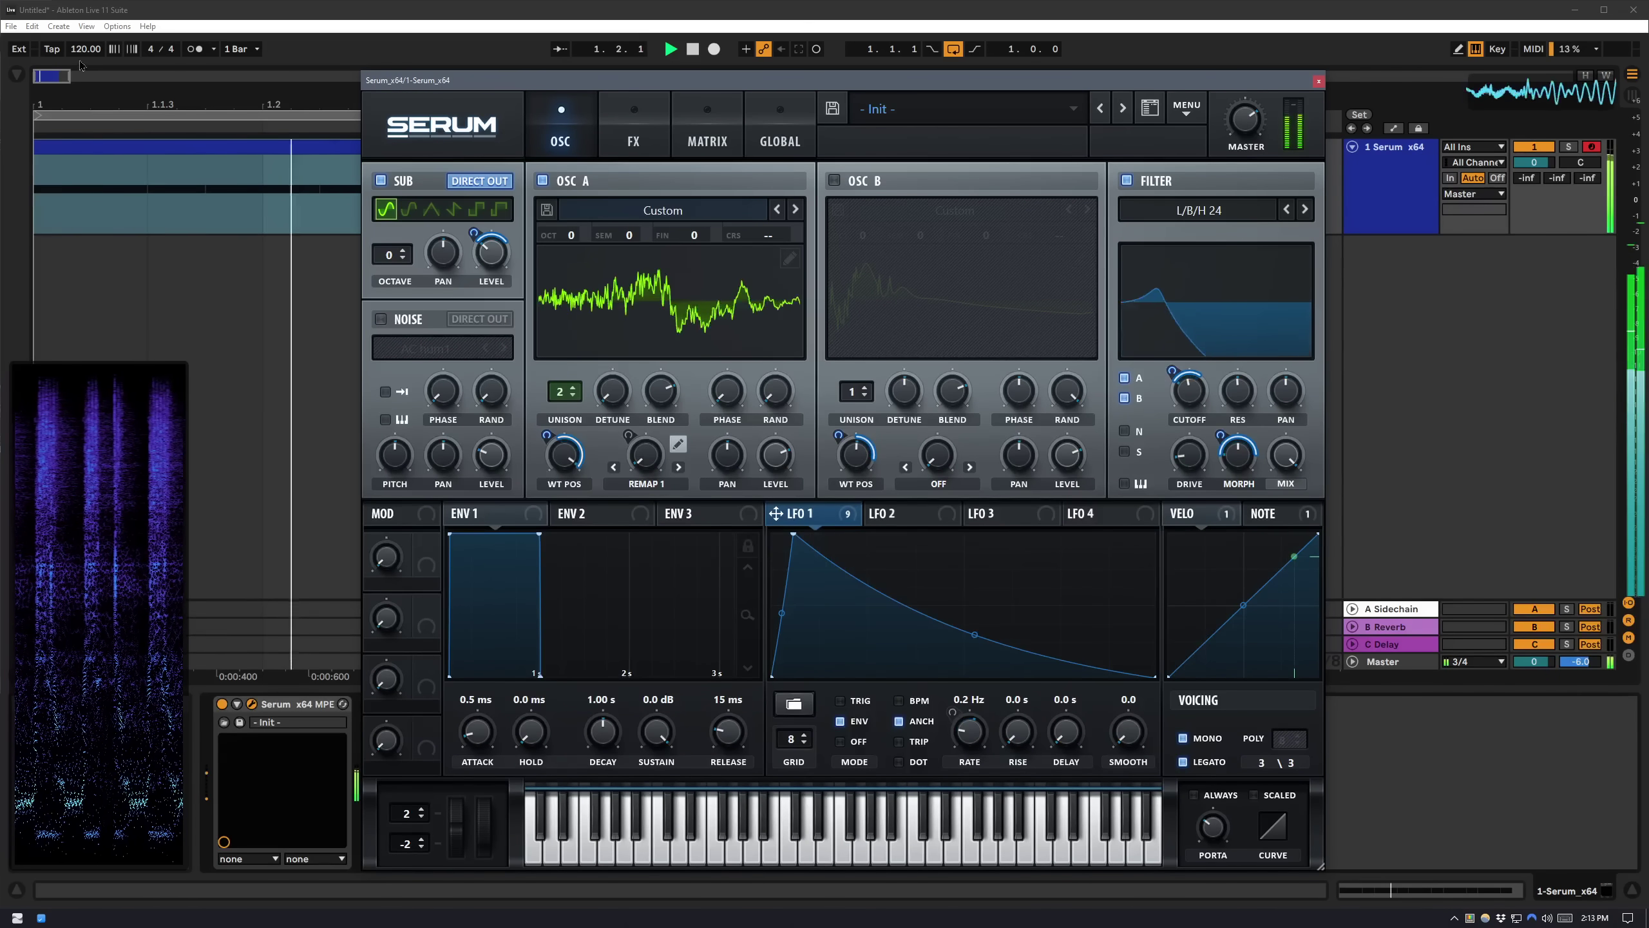
{"action": "left_click_drag", "start_coordinate": [85, 49], "coordinate": [85, 65]}
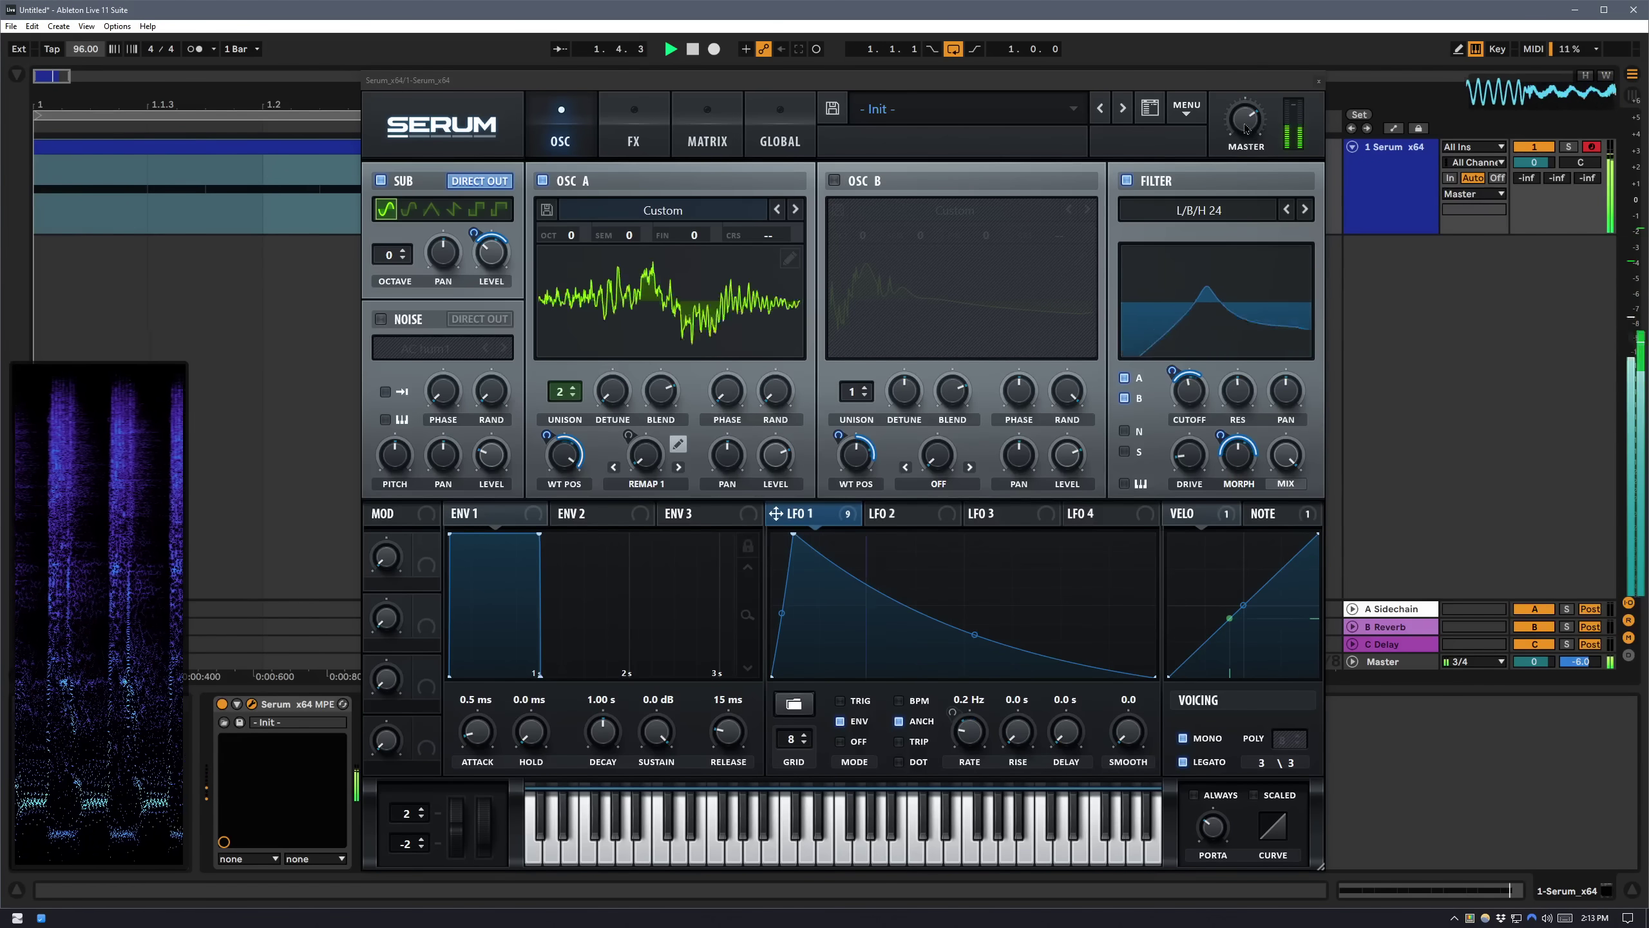
{"action": "left_click", "coordinate": [1318, 81]}
{"action": "key", "text": "space"}
Open the MIDI clip with all keys unfolded, transpose its first D0 note up an octave to D1, and audition it.
{"action": "double_click", "coordinate": [691, 145]}
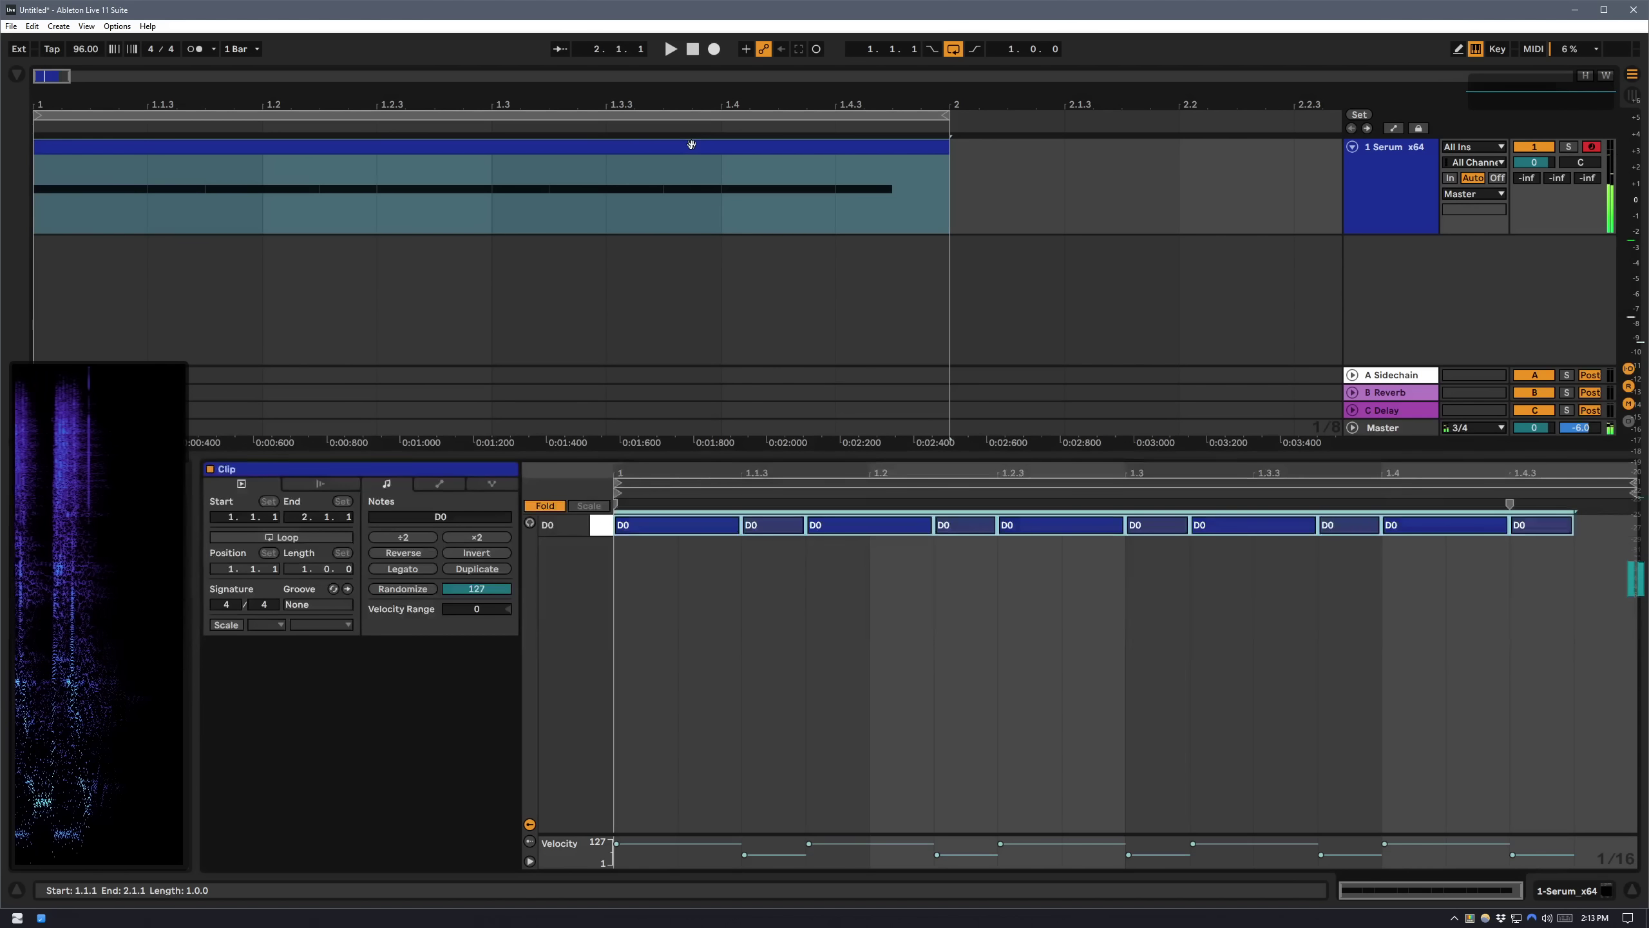
{"action": "left_click", "coordinate": [762, 622]}
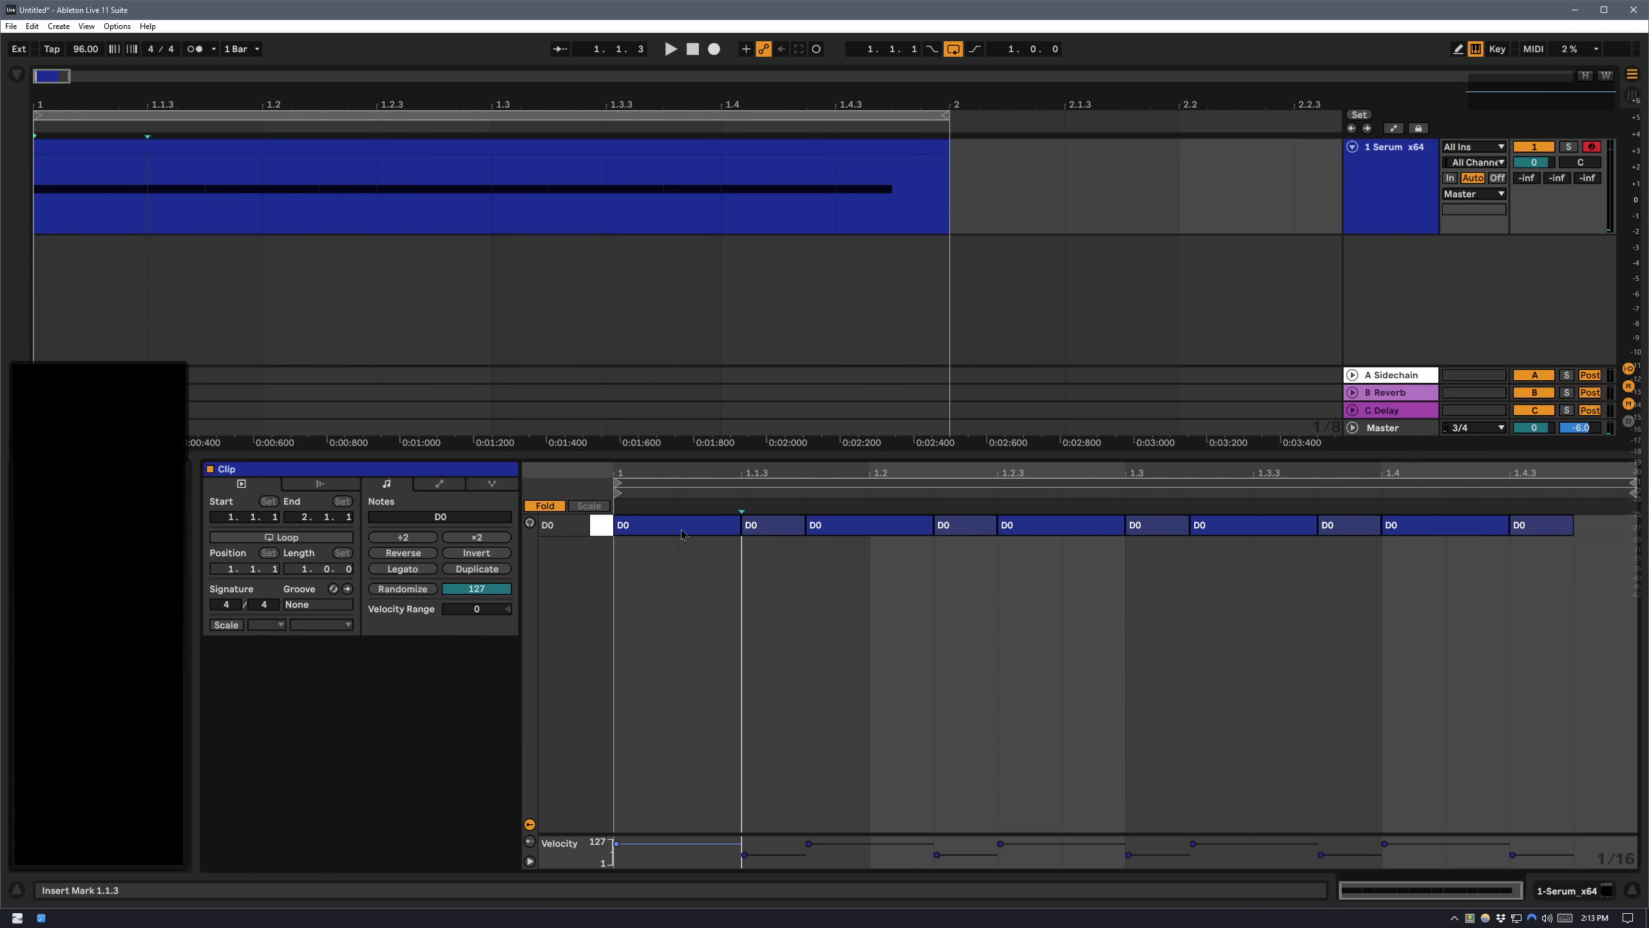
{"action": "left_click", "coordinate": [682, 534]}
{"action": "key", "text": "f"}
{"action": "key", "text": "shift+Up"}
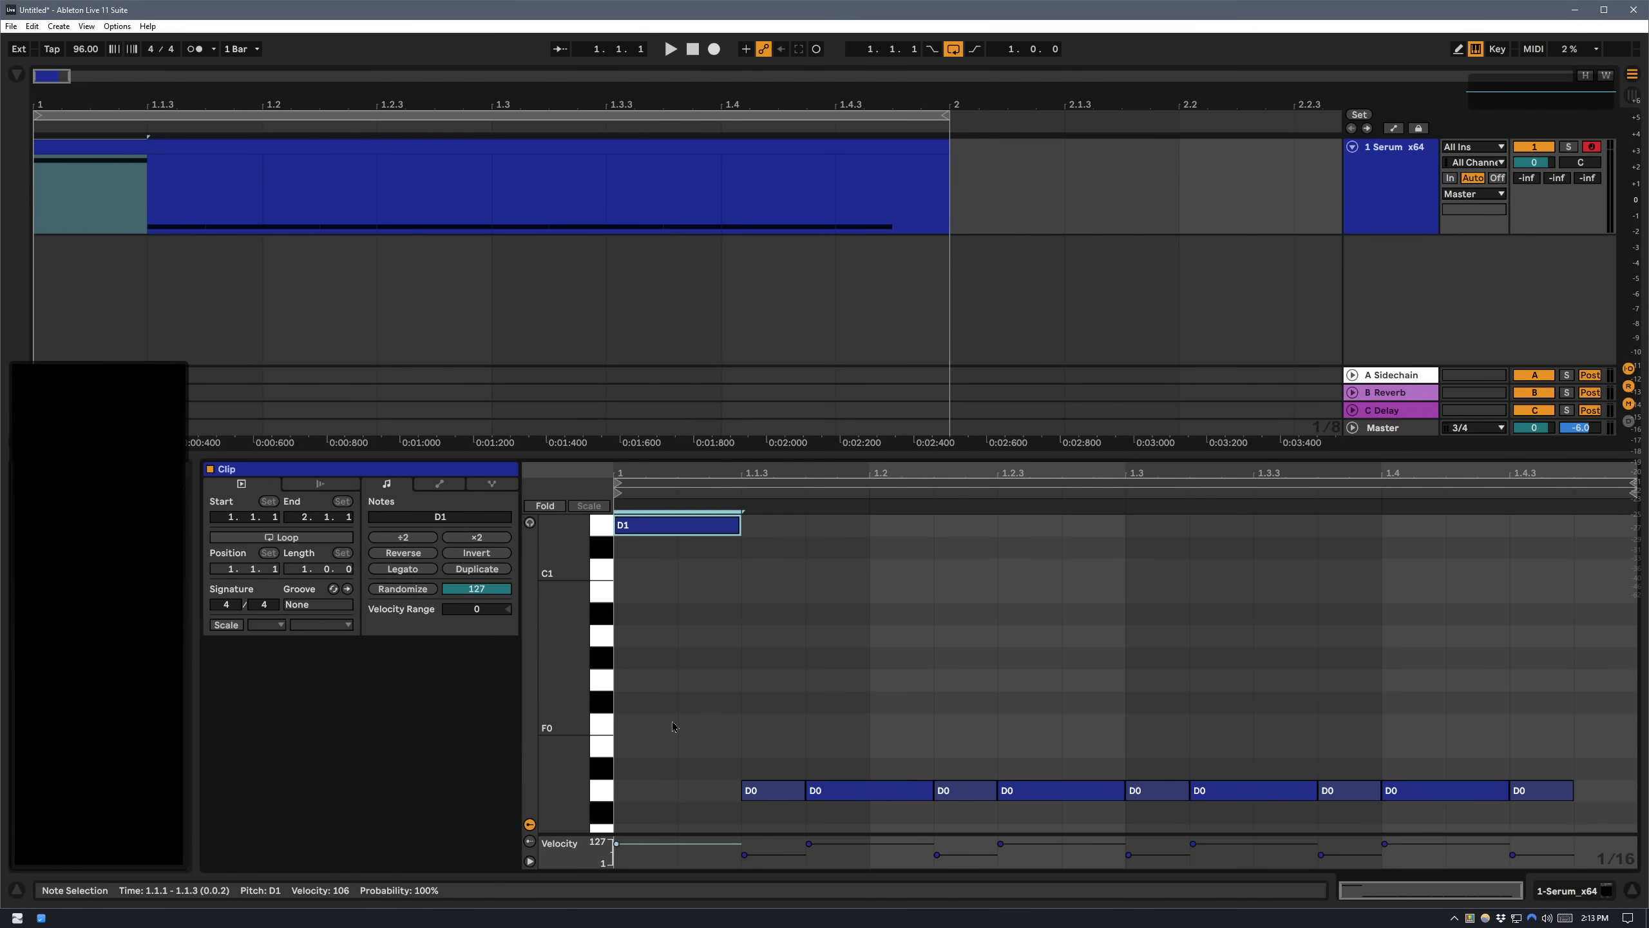
{"action": "key", "text": "space"}
Lower the velocity of the opening D1 note to 34, replaying the clip to check the sound.
{"action": "left_click_drag", "start_coordinate": [678, 525], "coordinate": [677, 583]}
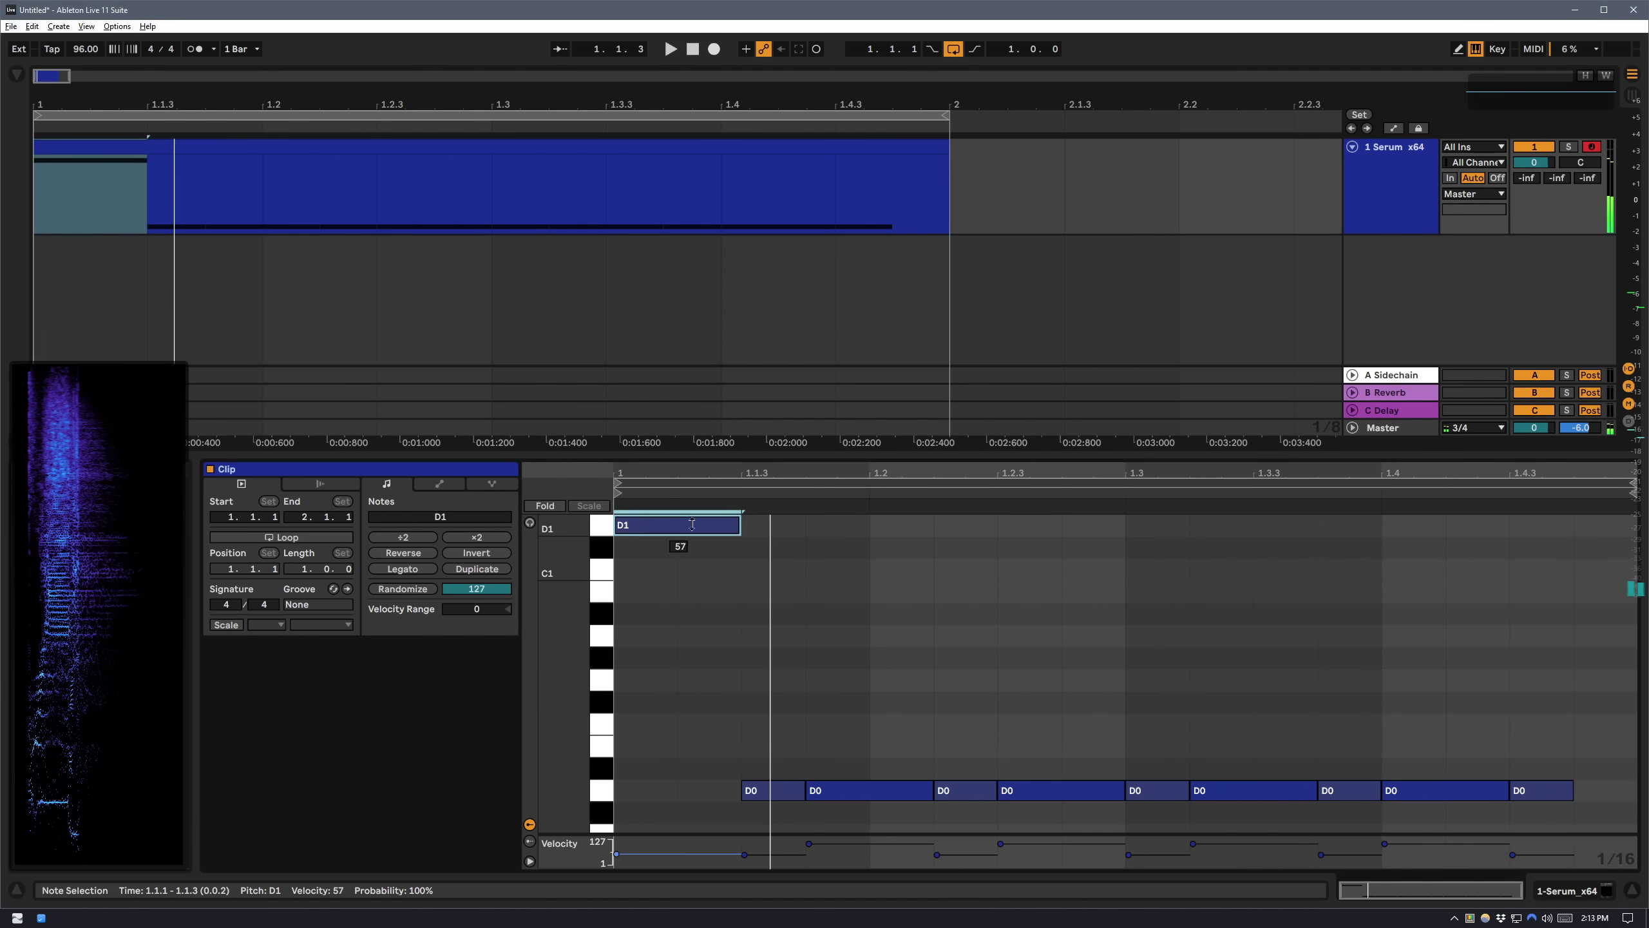
{"action": "key", "text": "space"}
{"action": "key", "text": "space"}
{"action": "key", "text": "space"}
{"action": "left_click_drag", "start_coordinate": [692, 525], "coordinate": [692, 540]}
{"action": "key", "text": "space"}
{"action": "key", "text": "space"}
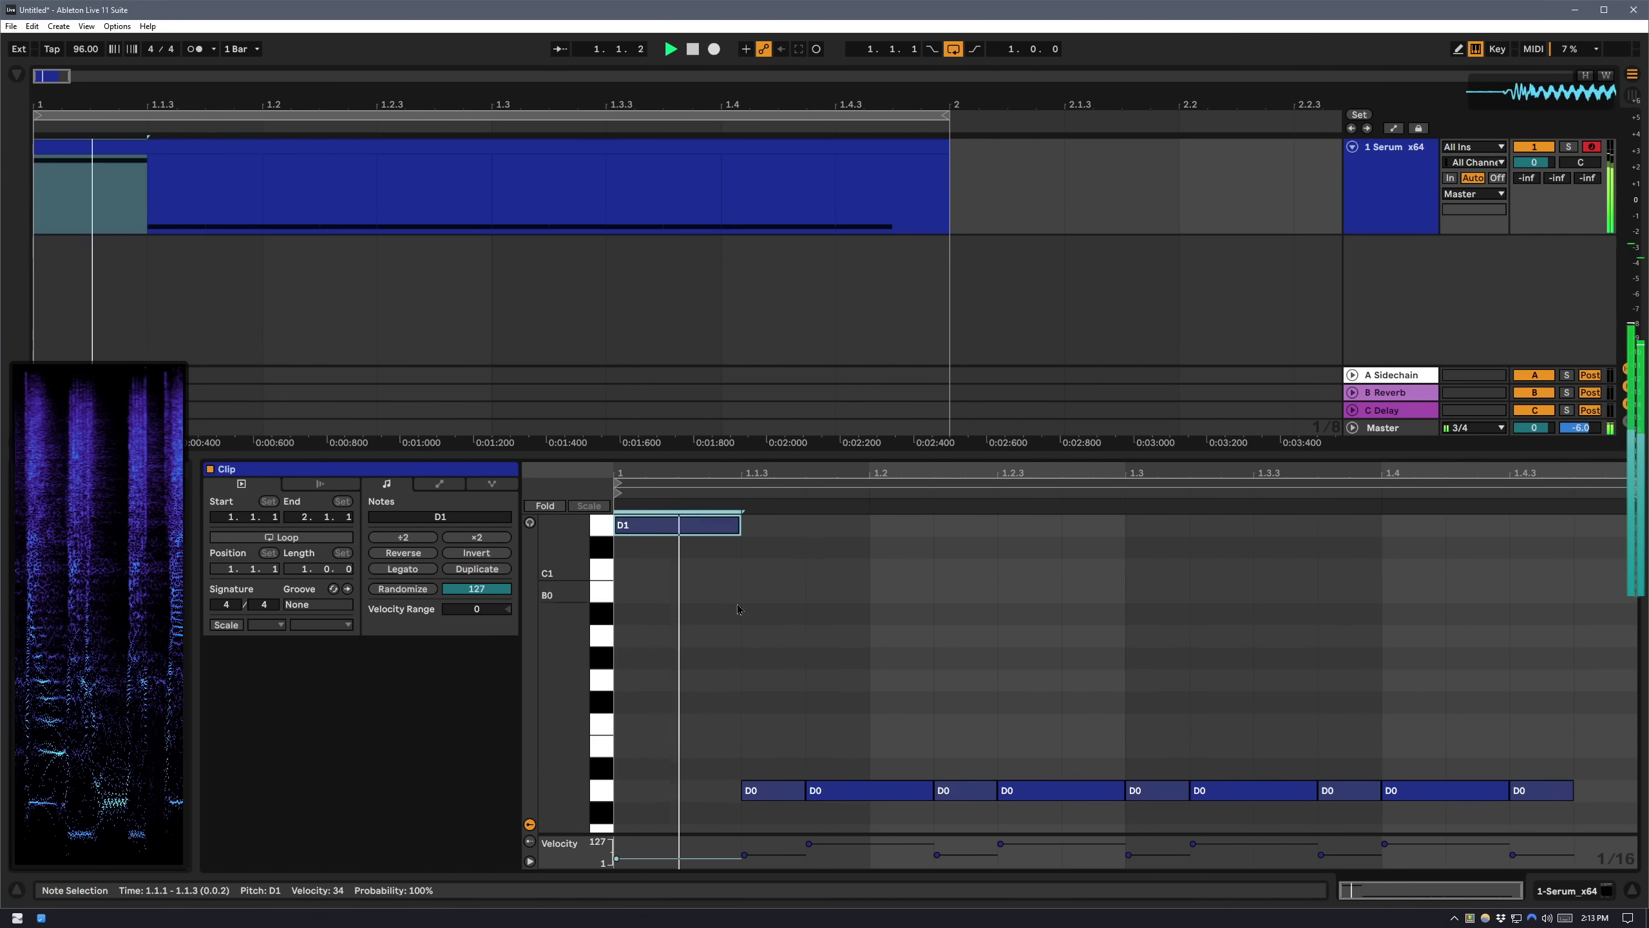
{"action": "key", "text": "space"}
Raise the velocity of the D0 note at 1.1.3 and lower the one at 1.1.4 to 62, auditioning the clip.
{"action": "left_click_drag", "start_coordinate": [775, 790], "coordinate": [836, 800]}
{"action": "key", "text": "space"}
{"action": "key", "text": "space"}
{"action": "key", "text": "space"}
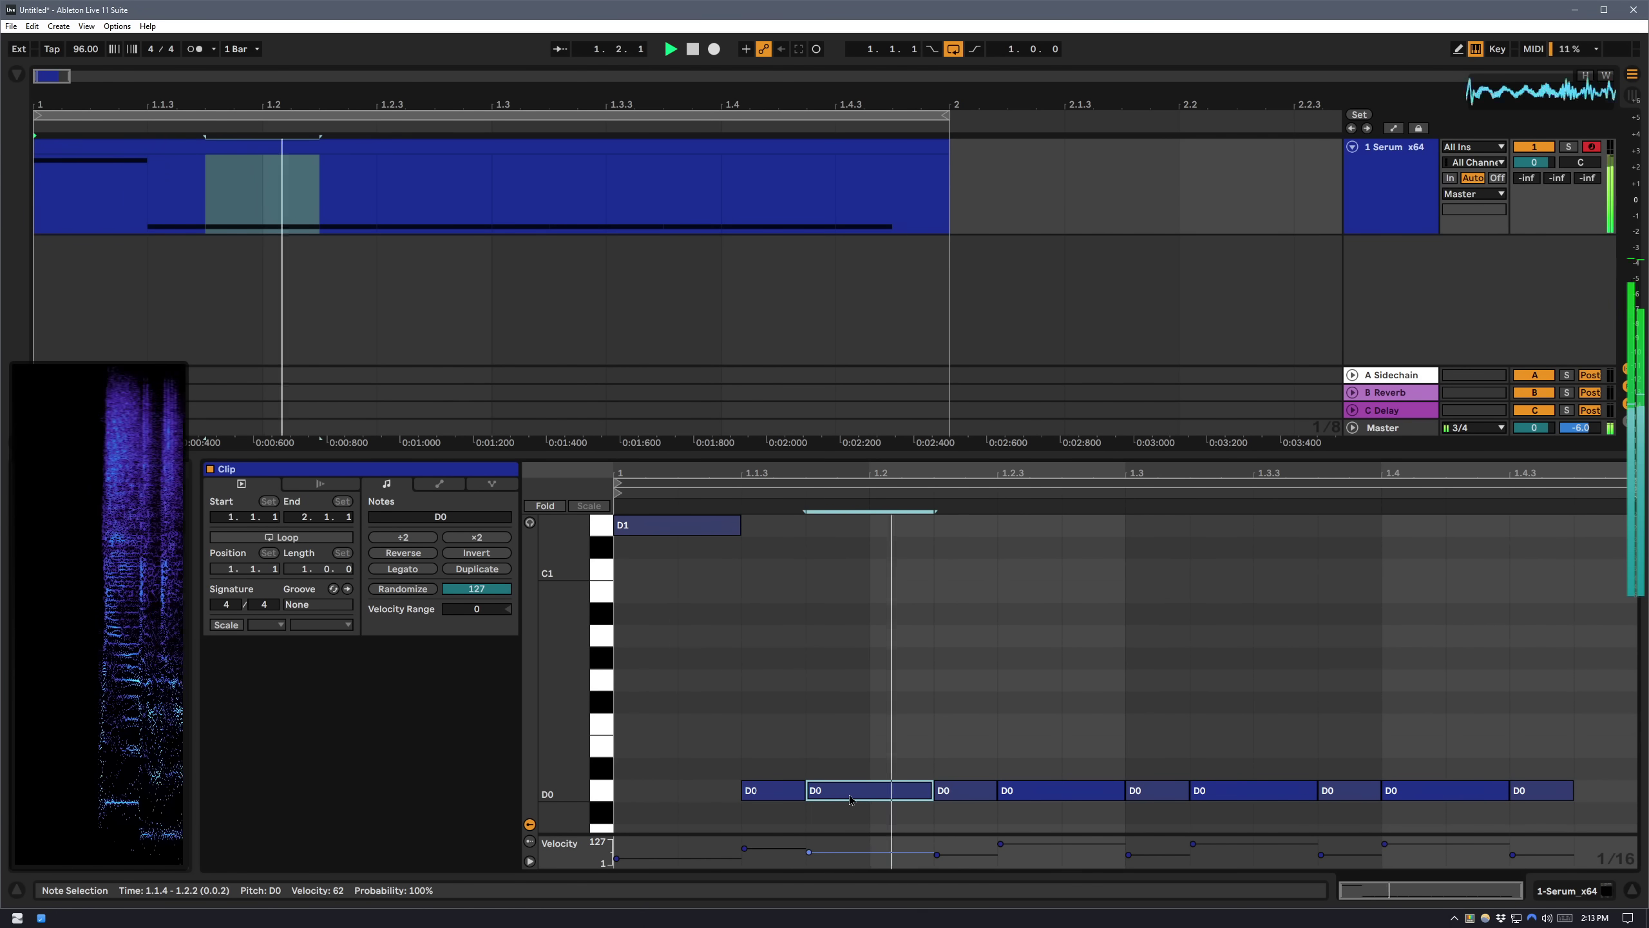
Set the D0 notes at 1.2.2 and 1.3.2 to velocities 80 and 82, and lengthen the 1.2.3 note to 1.3.2 at velocity 43.
{"action": "left_click_drag", "start_coordinate": [943, 798], "coordinate": [943, 791]}
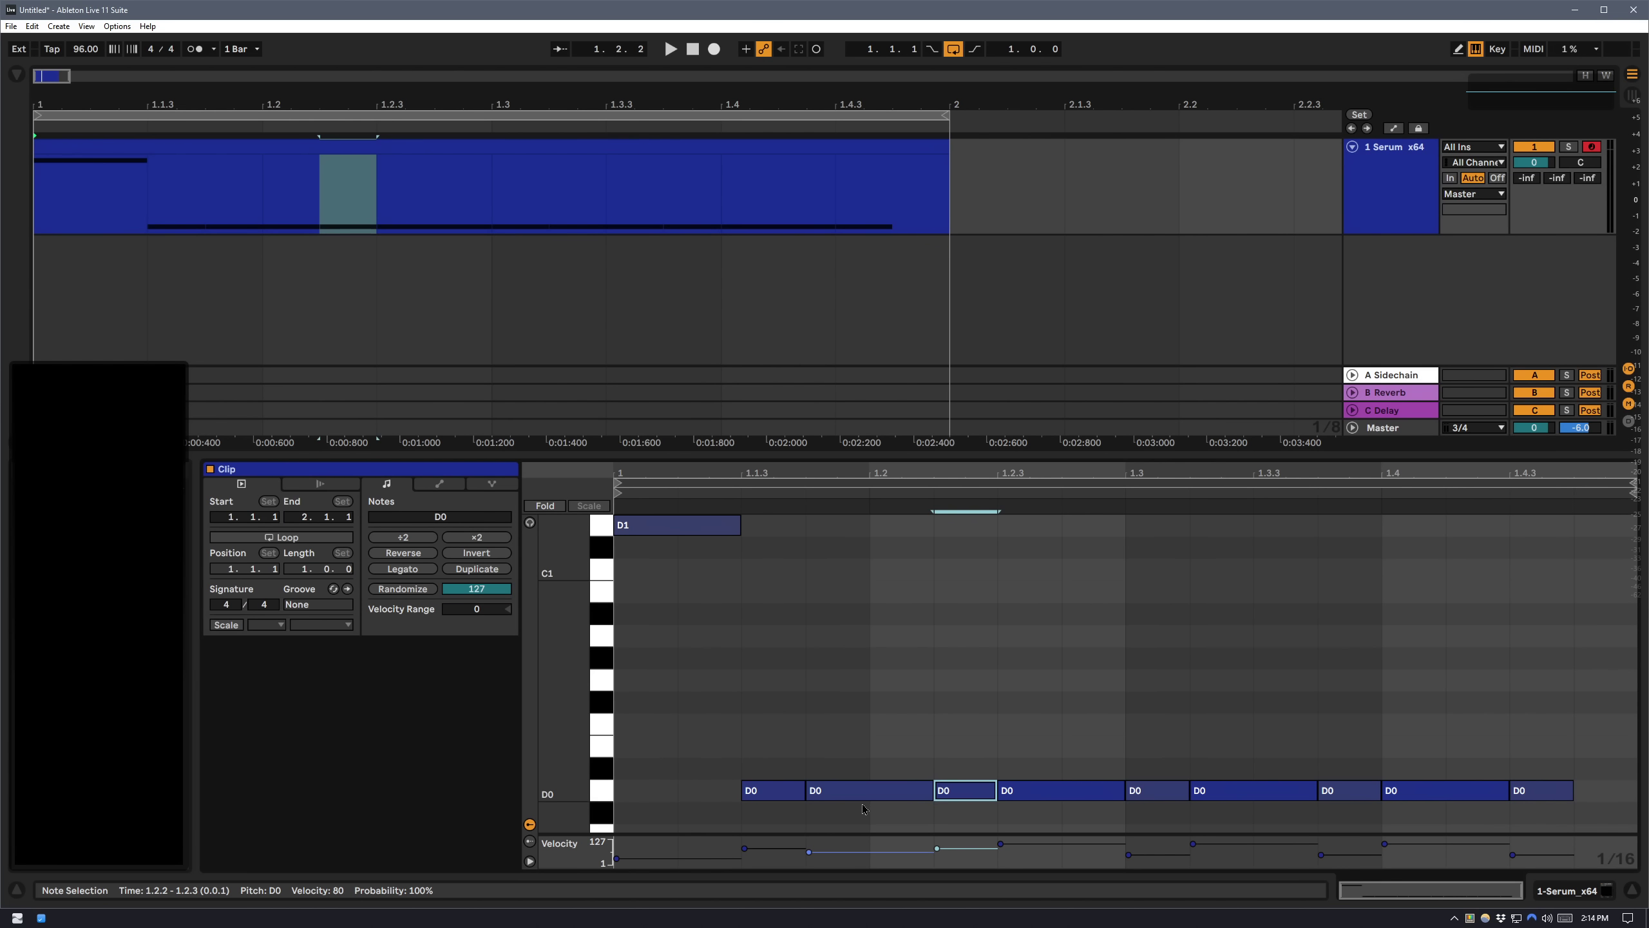
{"action": "left_click_drag", "start_coordinate": [1108, 798], "coordinate": [1126, 797]}
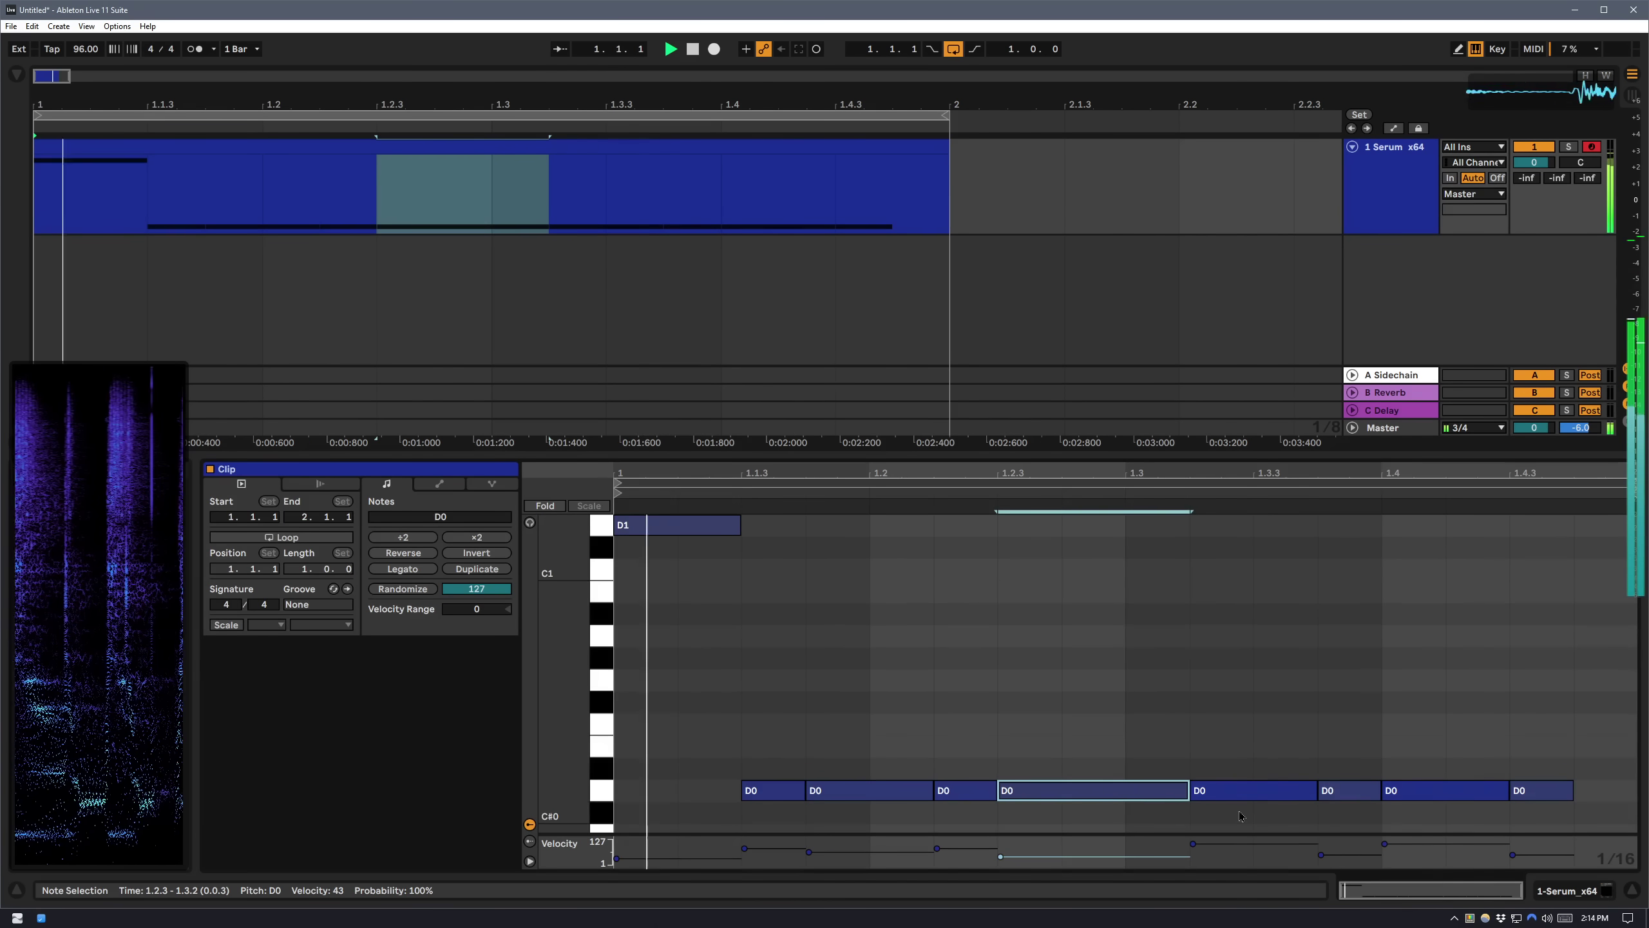
{"action": "left_click_drag", "start_coordinate": [1263, 791], "coordinate": [1270, 794]}
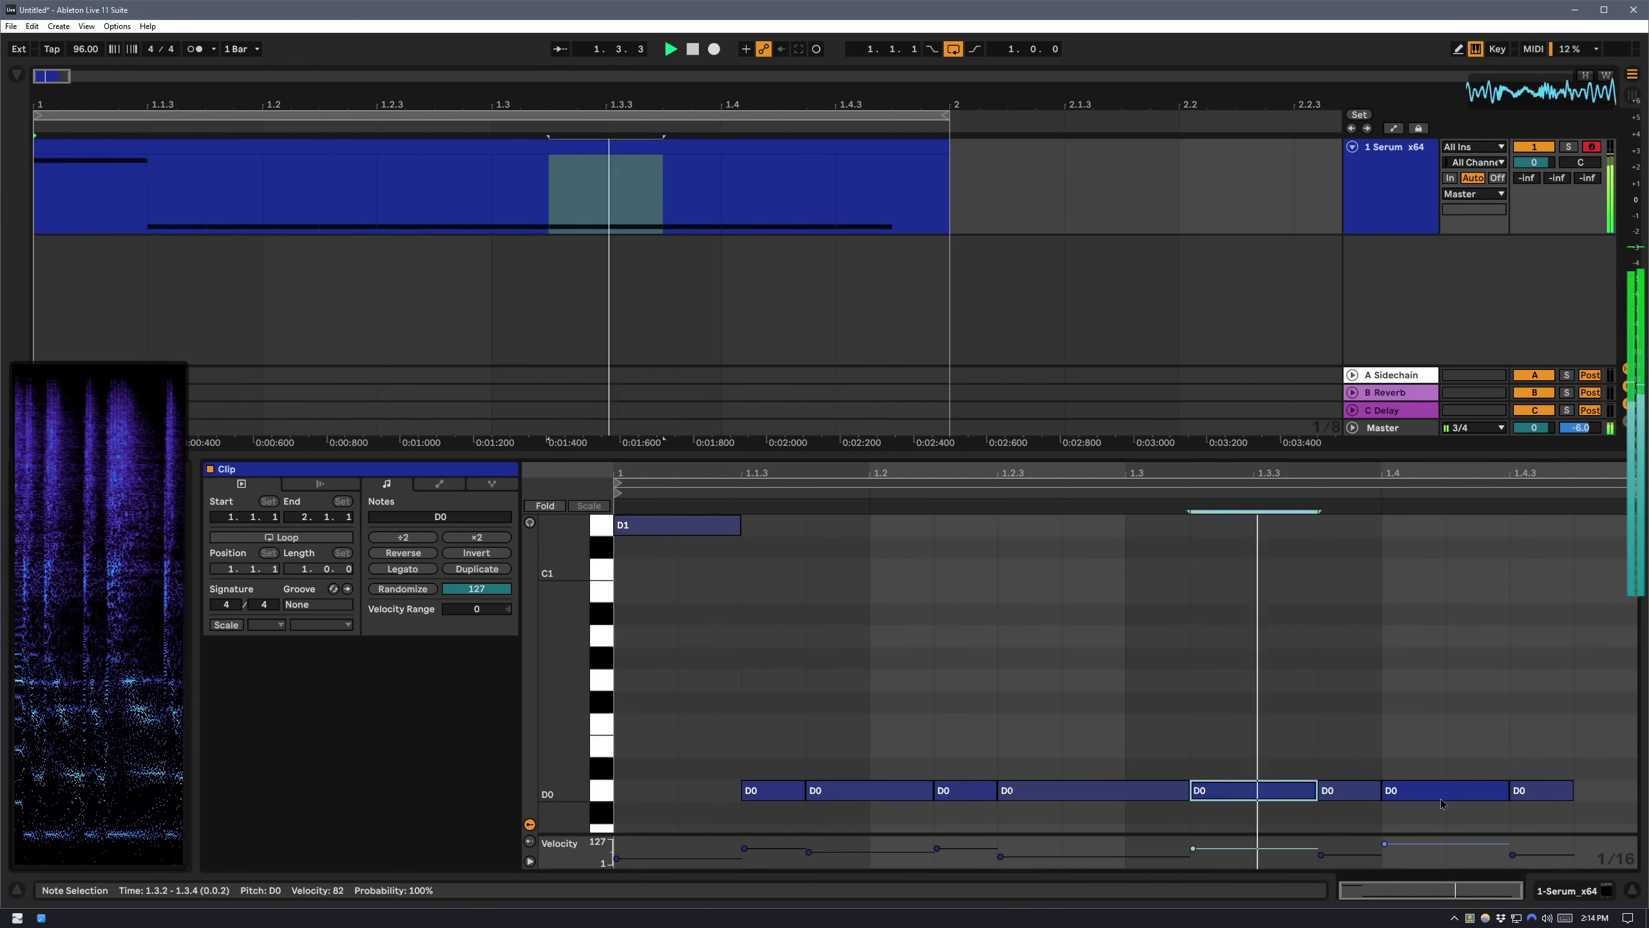
Rebalance the velocities of the last three D0 notes, and lengthen the final one to the end of the bar at velocity 82.
{"action": "left_click", "coordinate": [1364, 789]}
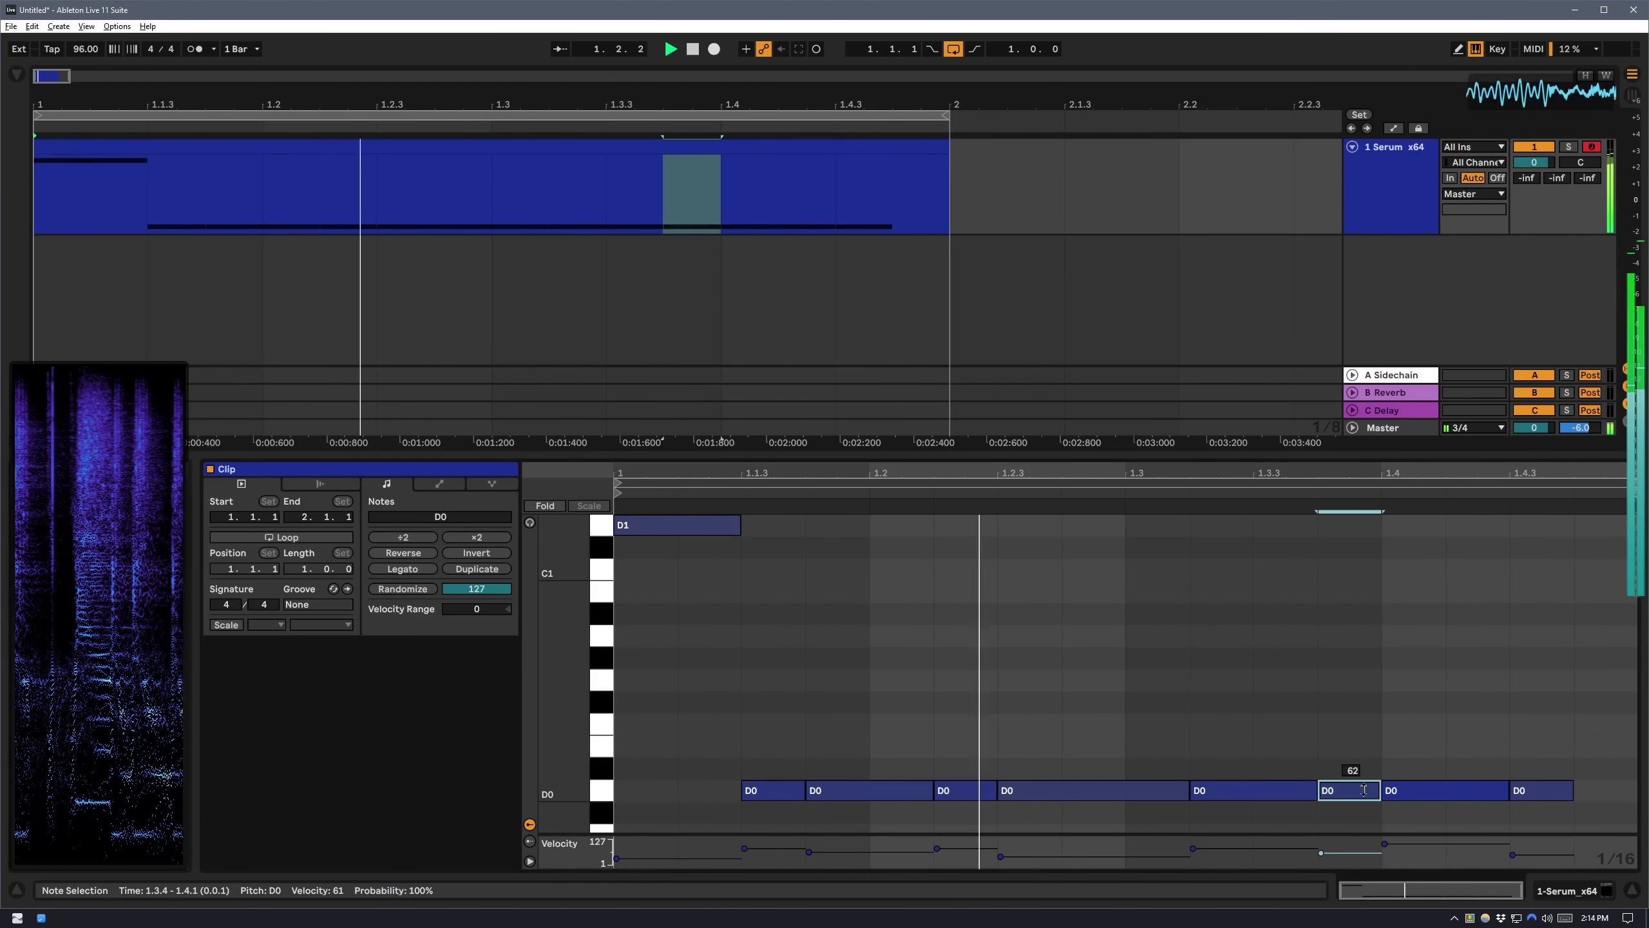
{"action": "left_click", "coordinate": [1433, 793]}
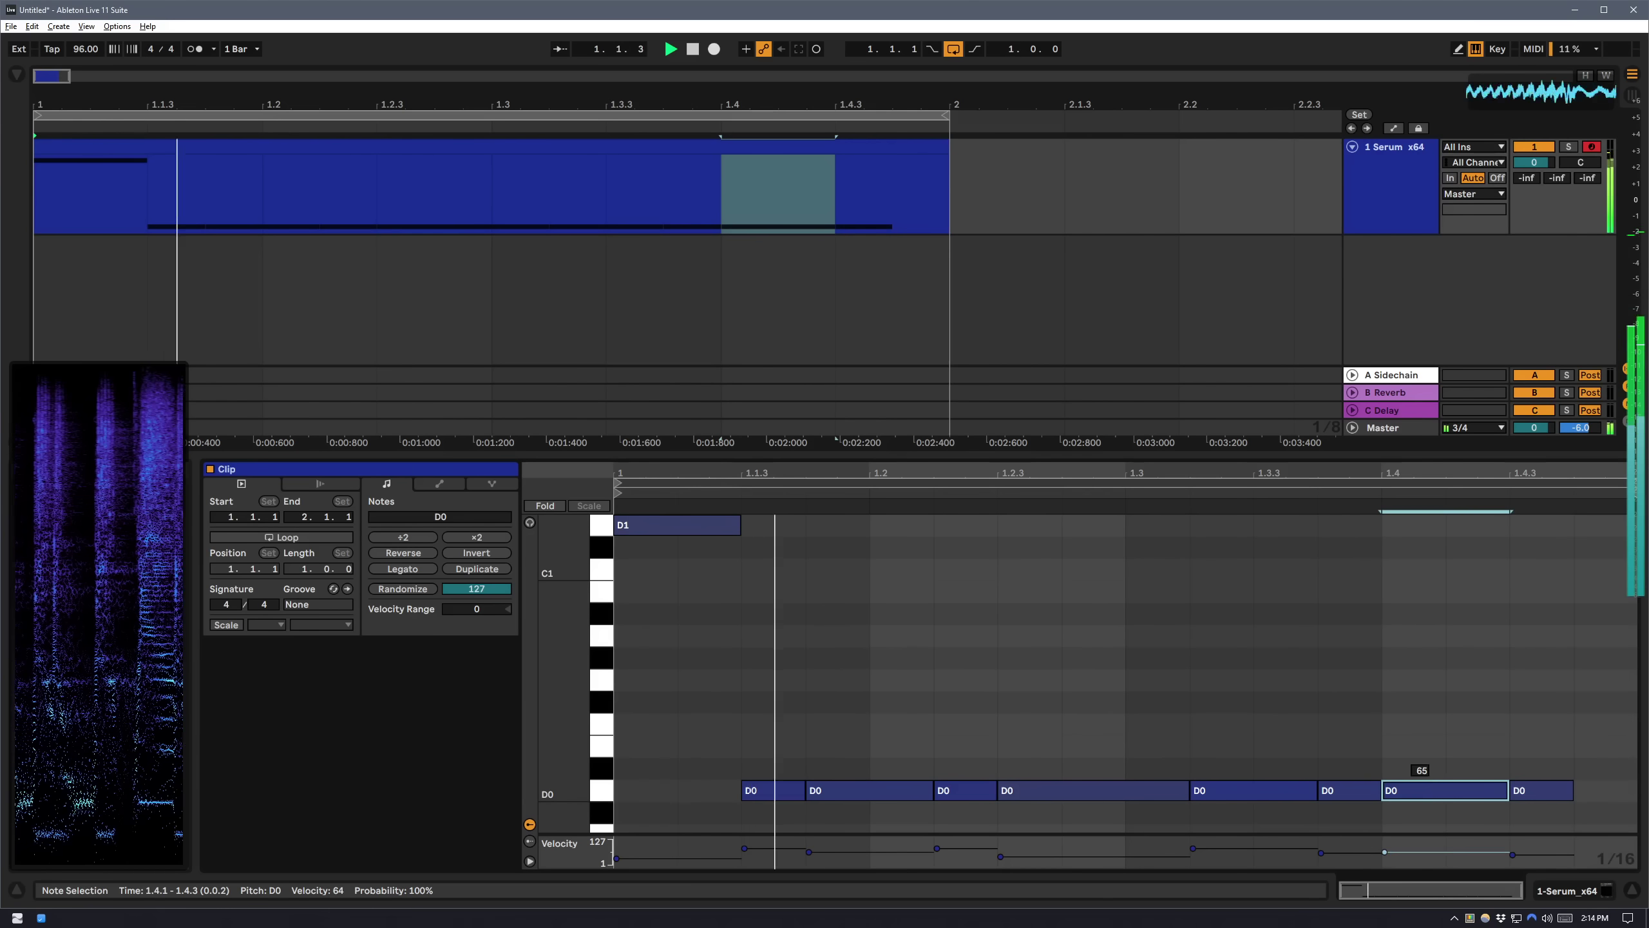
{"action": "left_click", "coordinate": [1360, 791]}
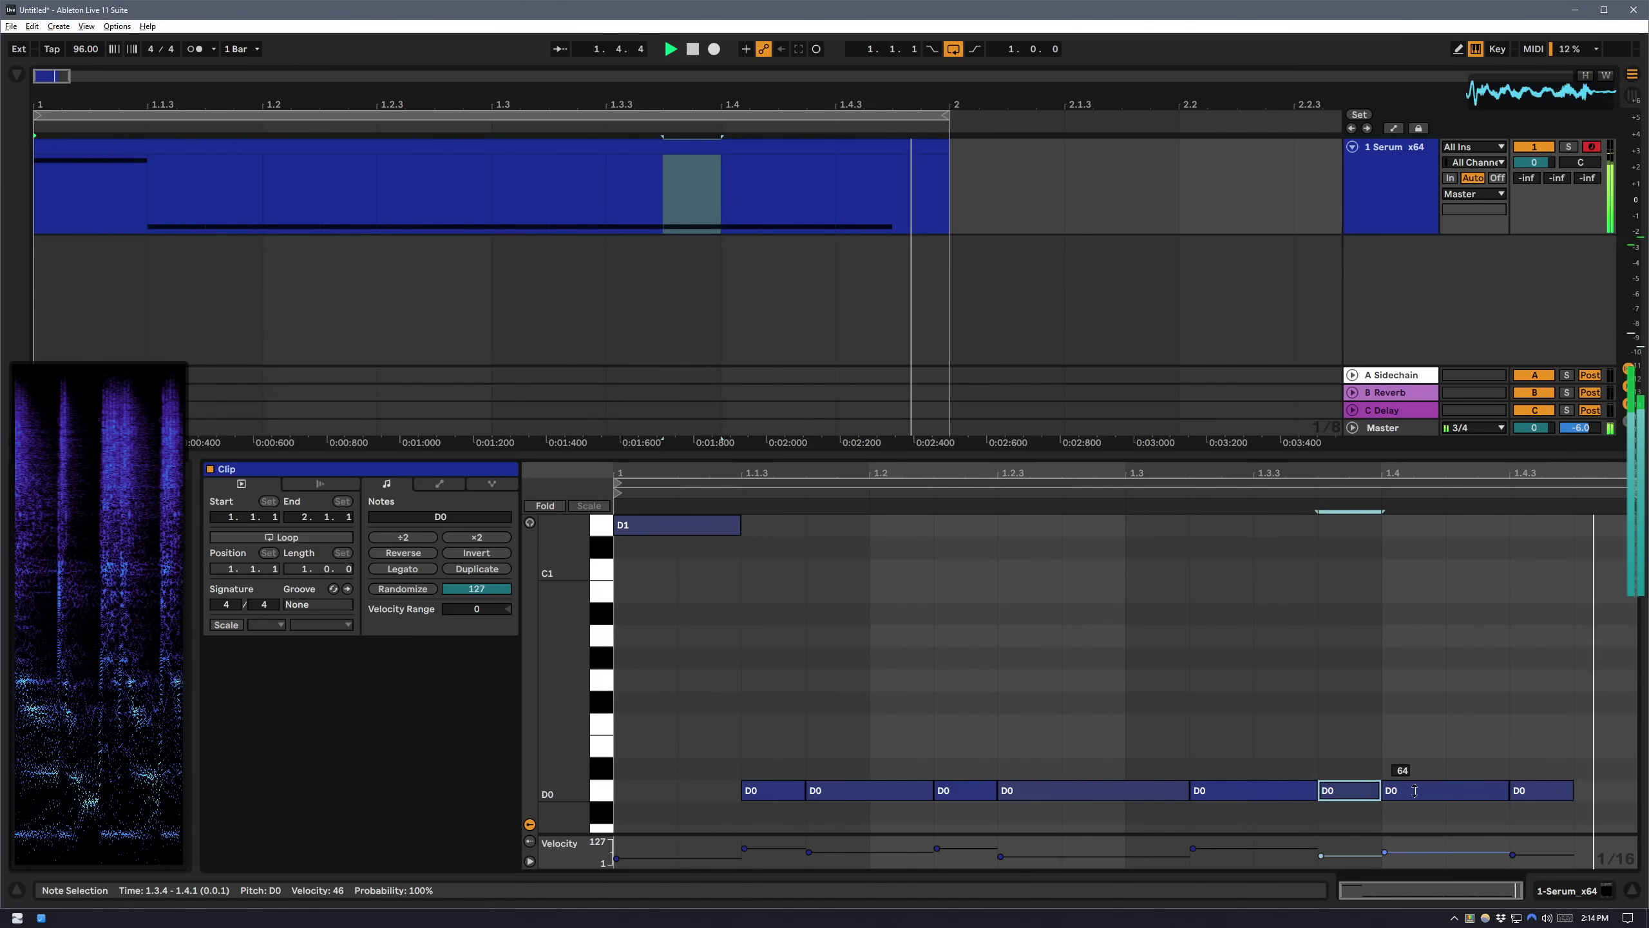
{"action": "left_click_drag", "start_coordinate": [1413, 794], "coordinate": [1371, 775]}
{"action": "mouse_move", "coordinate": [1540, 794]}
{"action": "left_mouse_down"}
{"action": "mouse_move", "coordinate": [1636, 790]}
{"action": "mouse_move", "coordinate": [1584, 794]}
{"action": "mouse_move", "coordinate": [1585, 761]}
{"action": "left_mouse_up"}
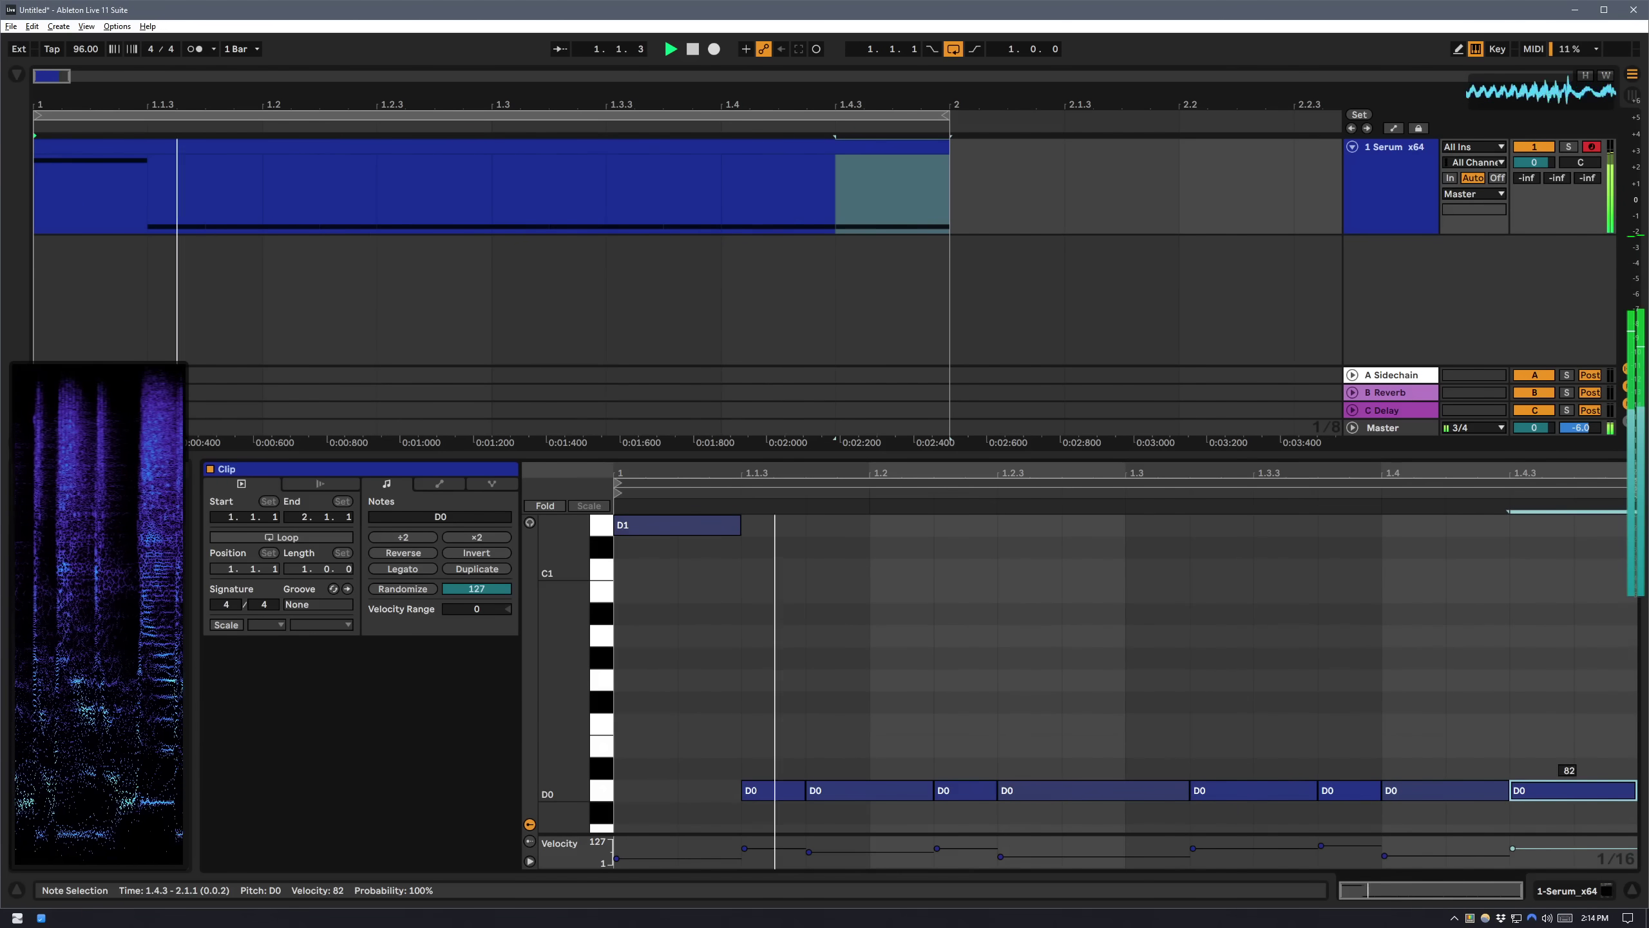
Open Serum, modulate oscillator A's wavetable position with velocity, and lower the base wavetable position.
{"action": "key", "text": "shift+Tab"}
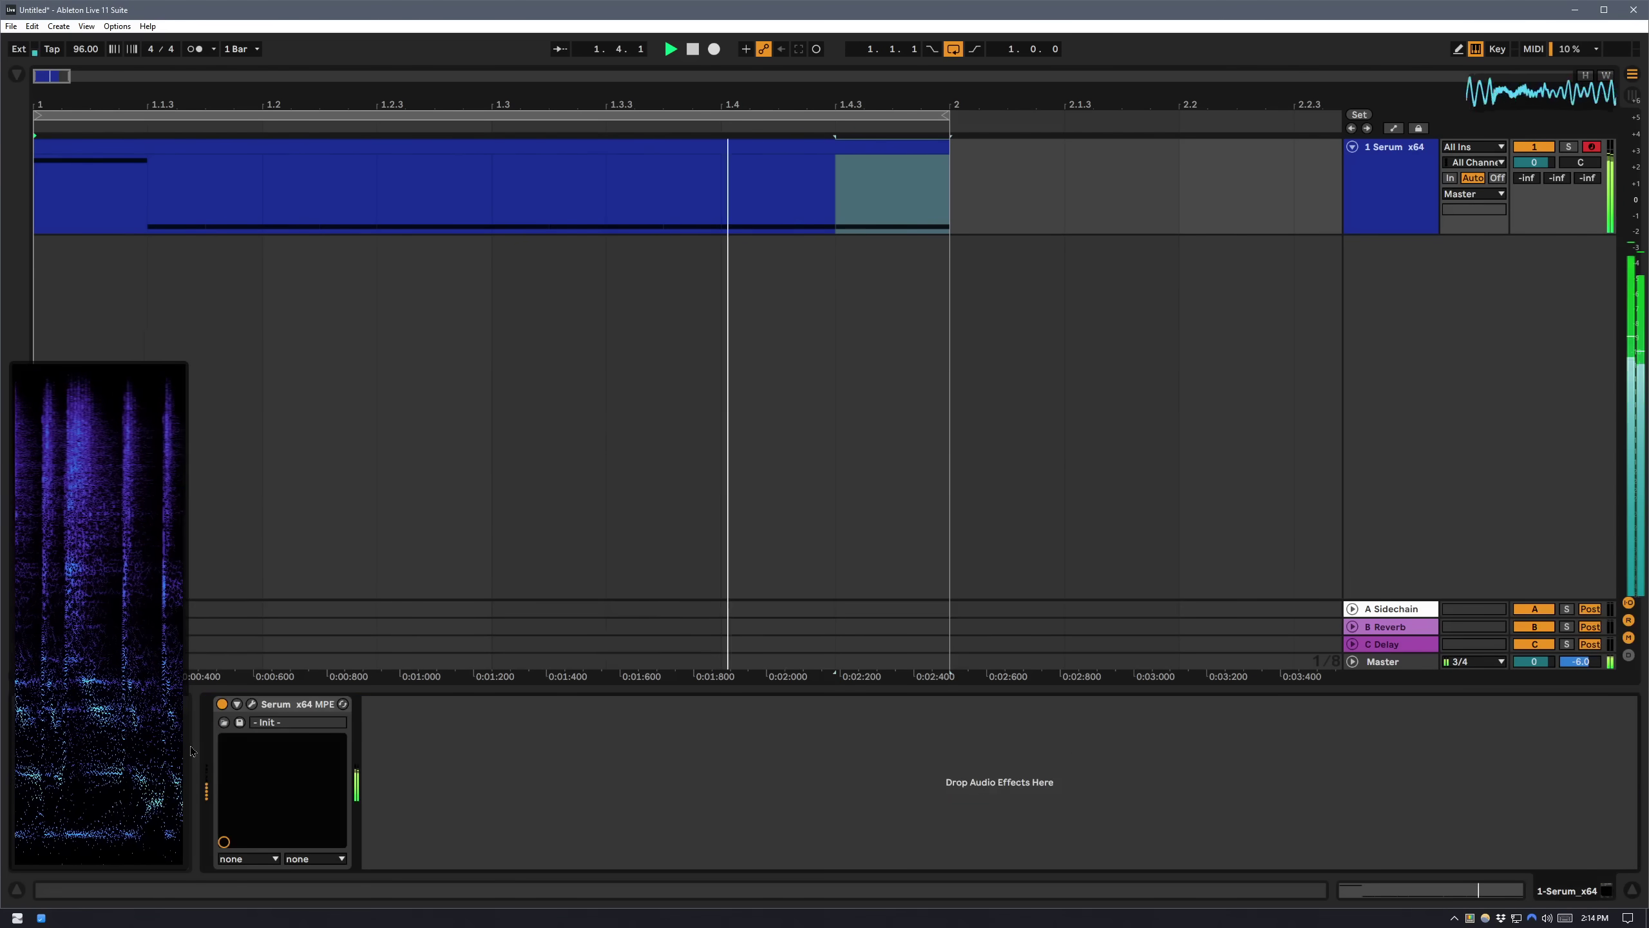
{"action": "left_click", "coordinate": [252, 703]}
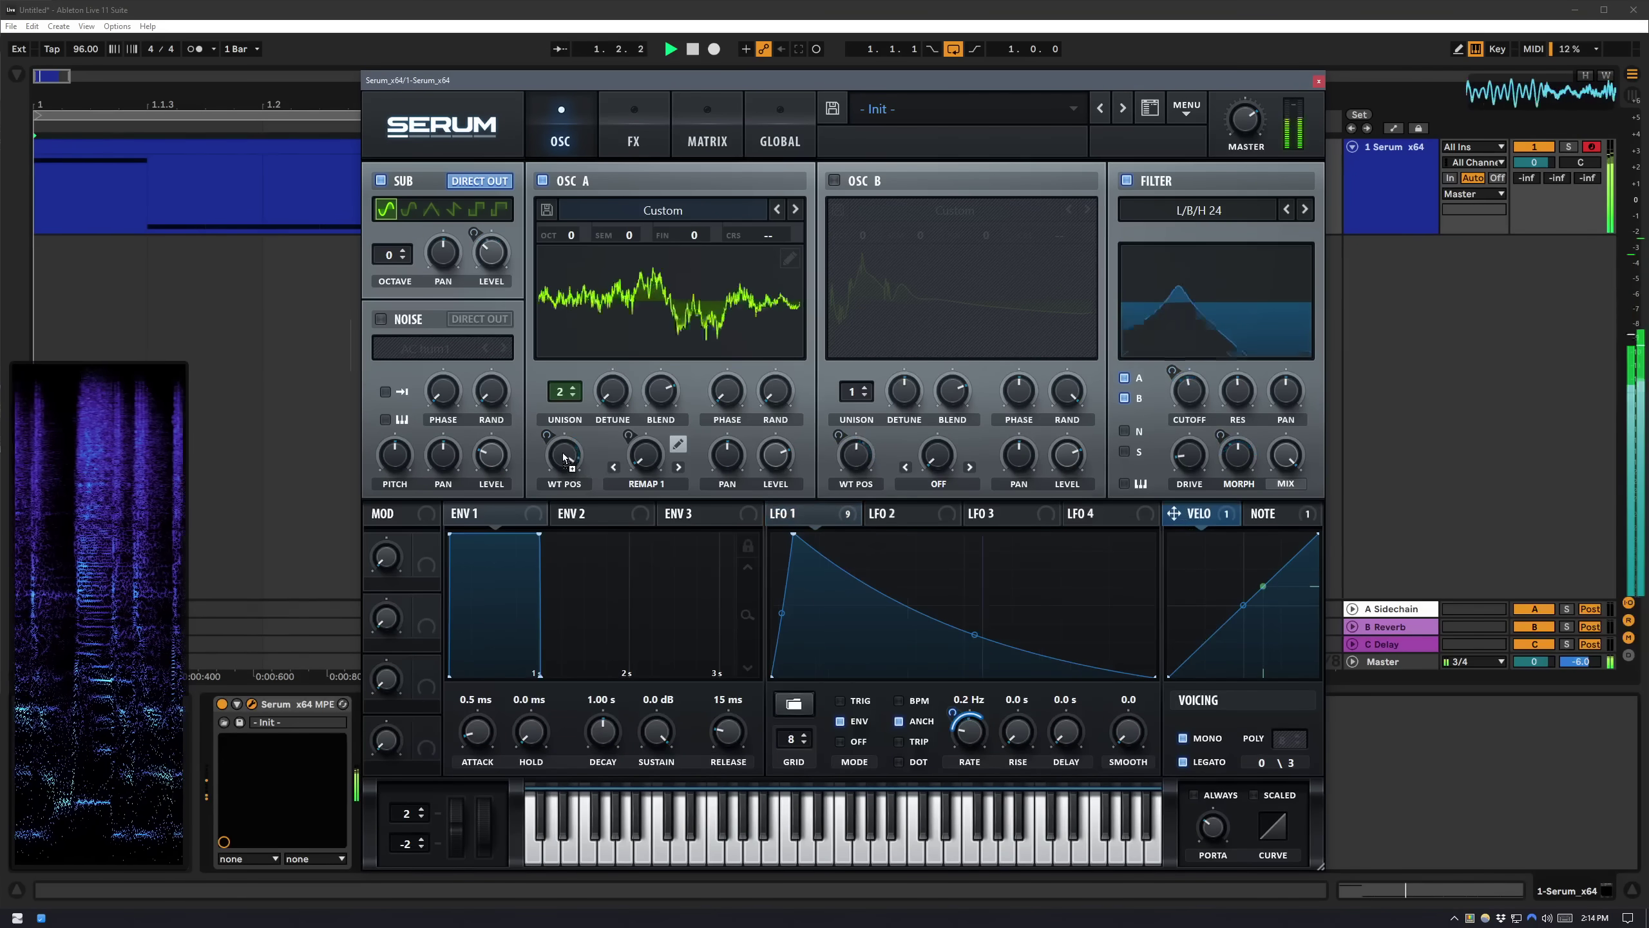
{"action": "left_click_drag", "start_coordinate": [547, 437], "coordinate": [550, 481]}
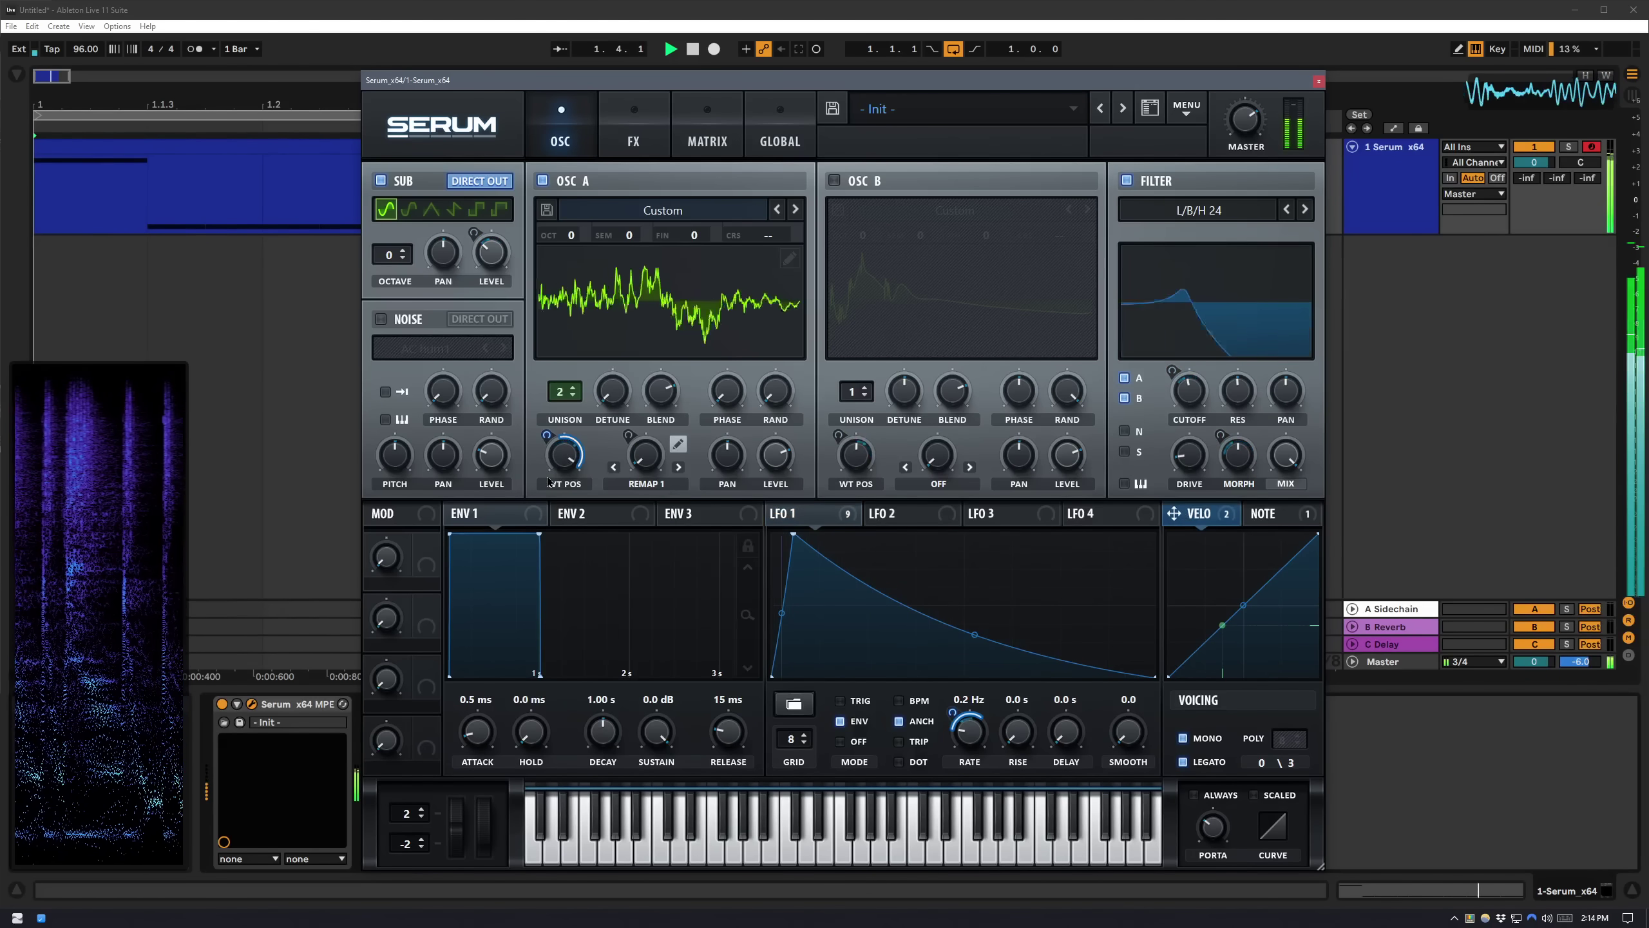
{"action": "left_click_drag", "start_coordinate": [572, 460], "coordinate": [568, 490]}
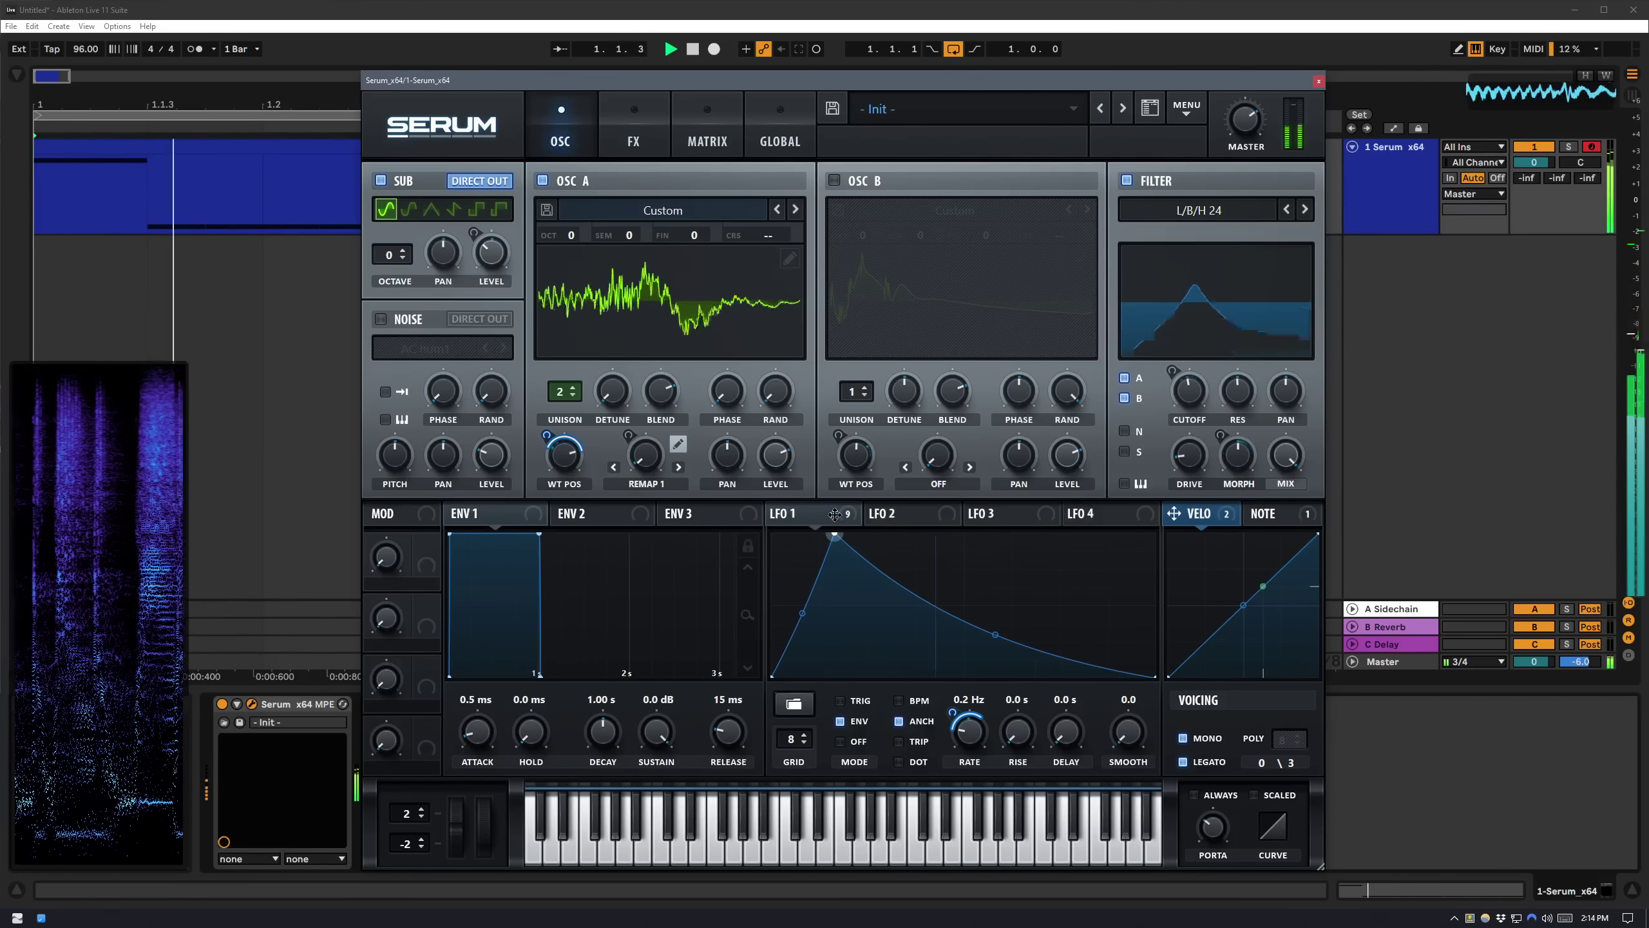
Reshape LFO 1 with a slightly later peak and a straighter decay curve.
{"action": "left_click_drag", "start_coordinate": [791, 536], "coordinate": [809, 511]}
{"action": "left_click_drag", "start_coordinate": [983, 633], "coordinate": [994, 625]}
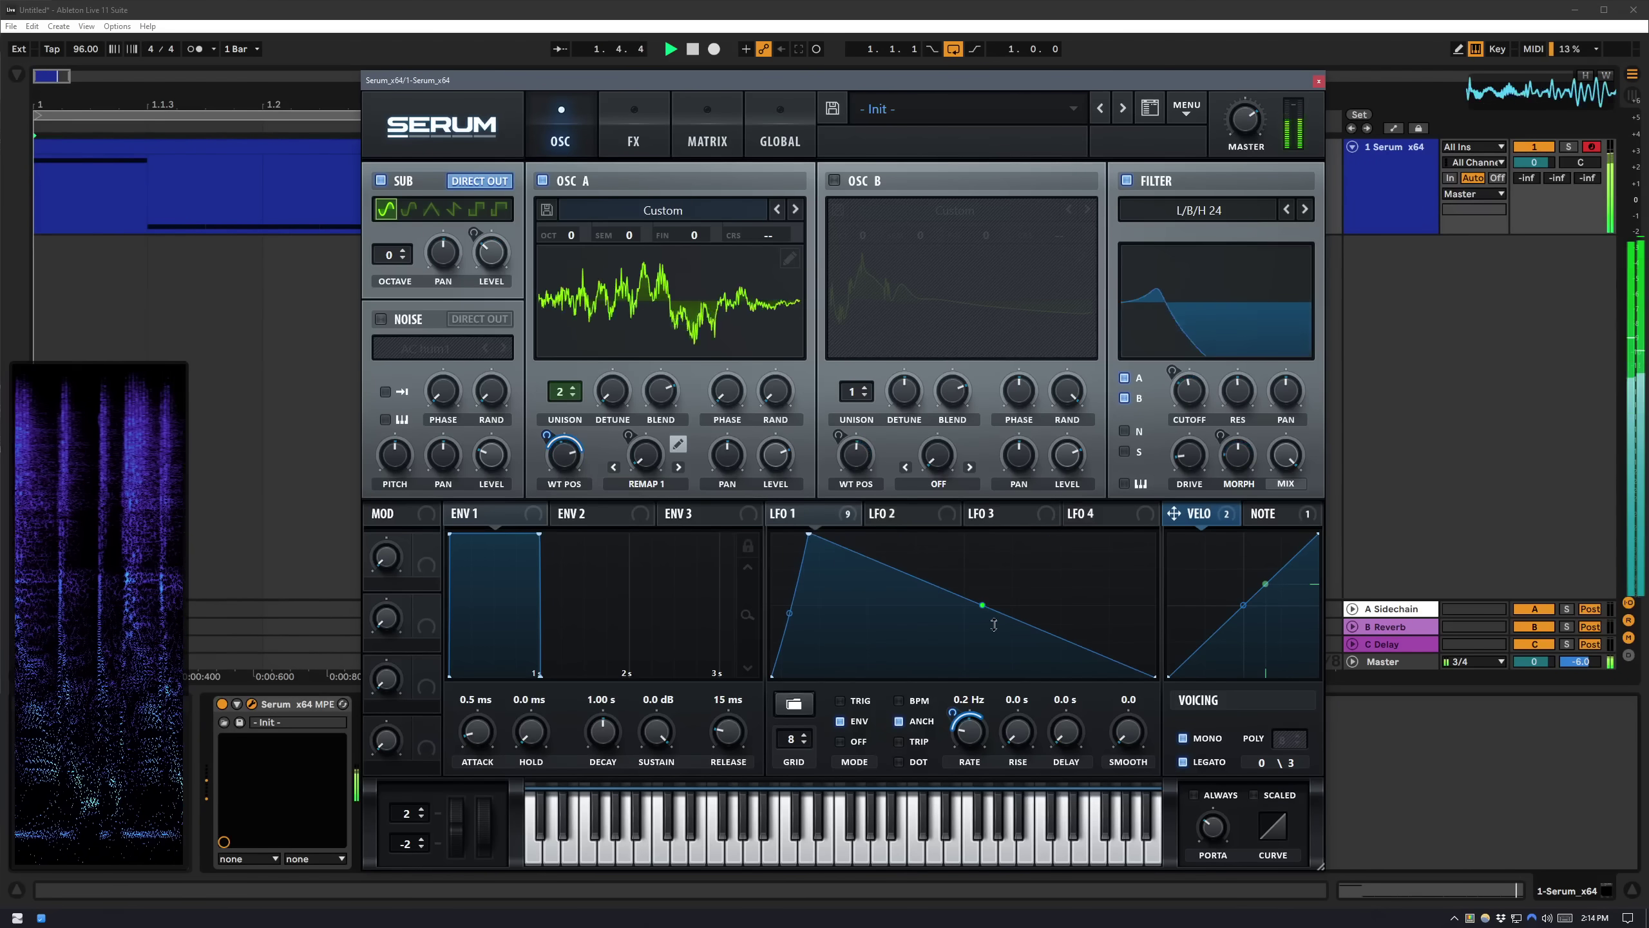
{"action": "left_click_drag", "start_coordinate": [809, 534], "coordinate": [799, 531]}
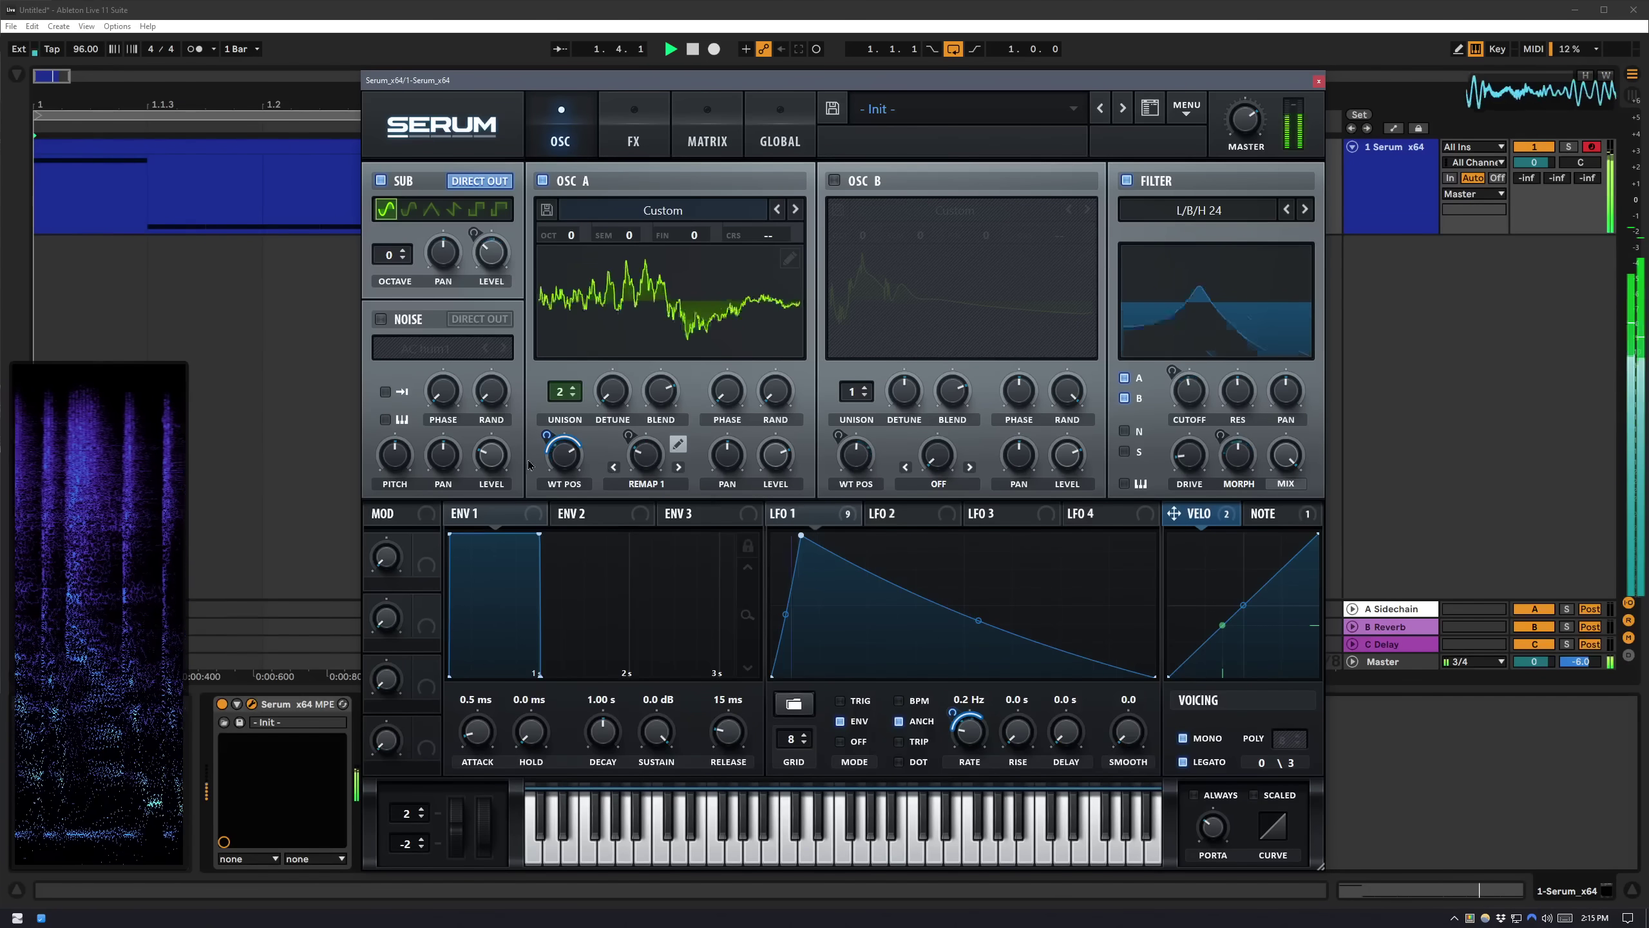
Compare the sound with Serum's reverb, compressor, phaser, filter and EQ effects each bypassed and re-enabled in turn.
{"action": "left_click", "coordinate": [633, 130]}
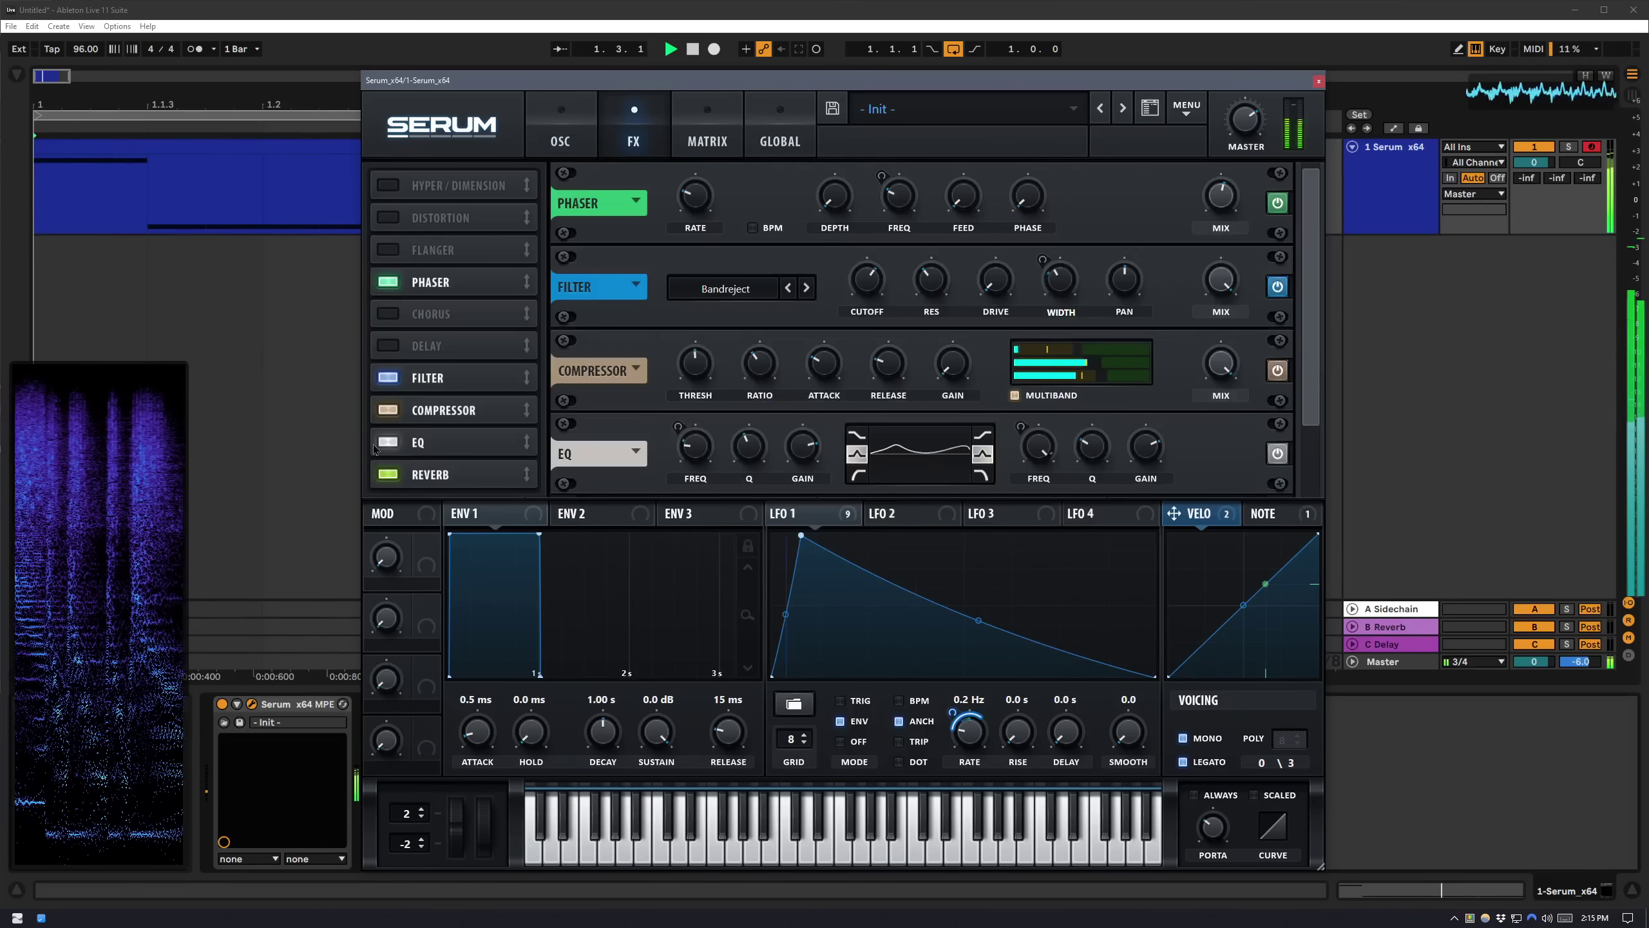
{"action": "left_click", "coordinate": [389, 475]}
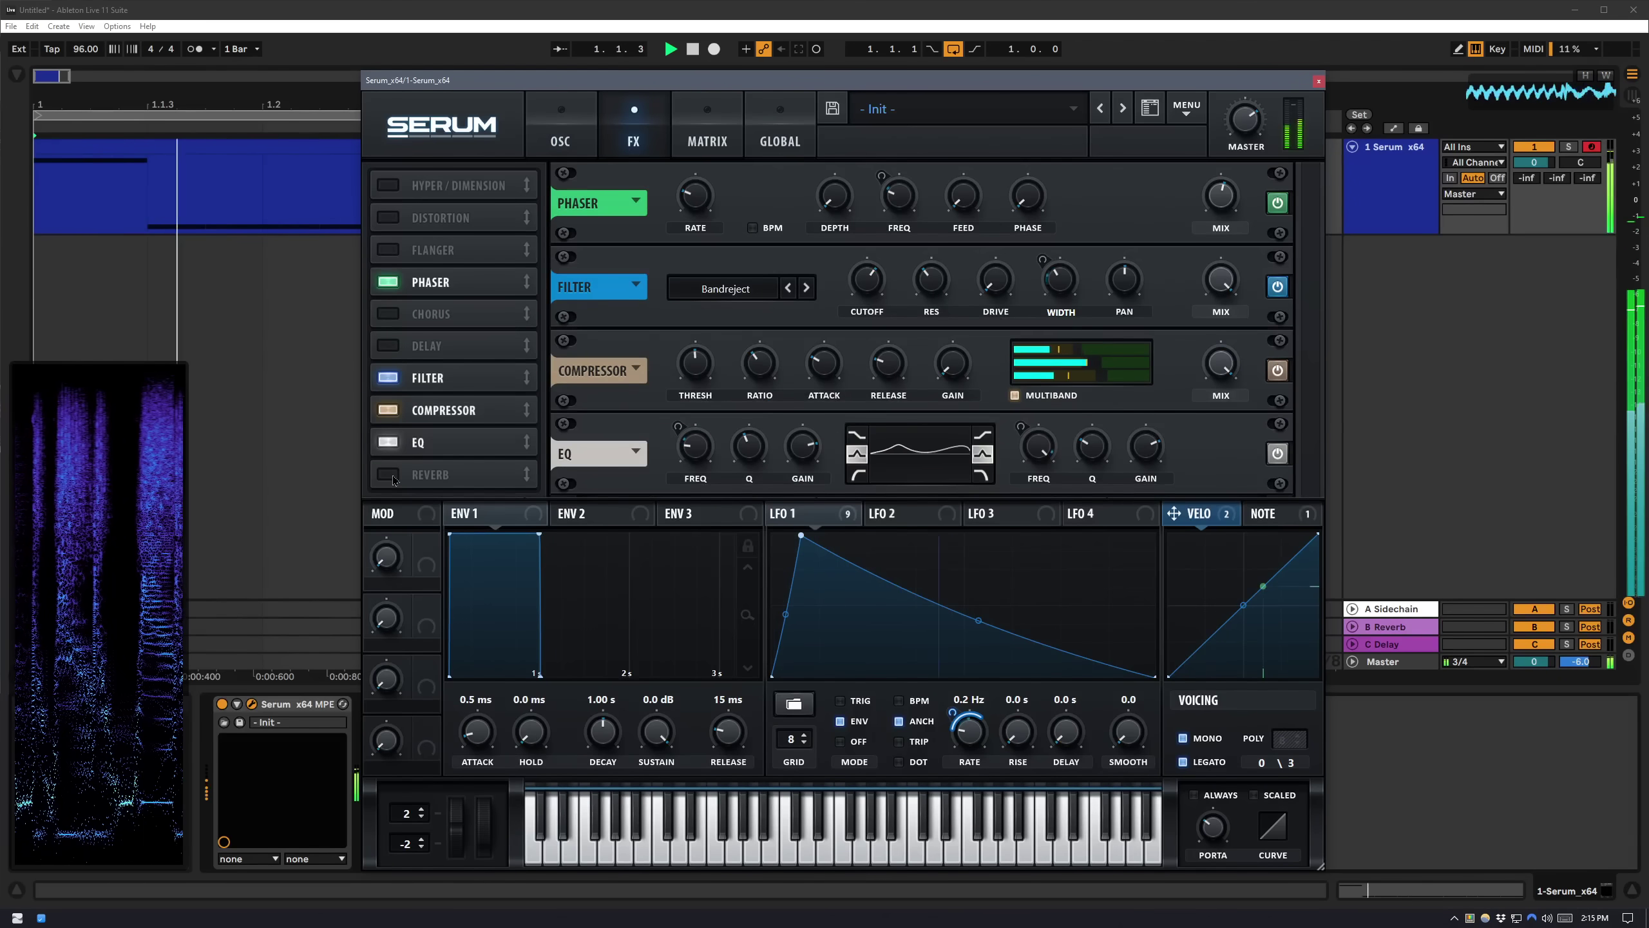
{"action": "left_click", "coordinate": [390, 409]}
{"action": "left_click", "coordinate": [390, 474]}
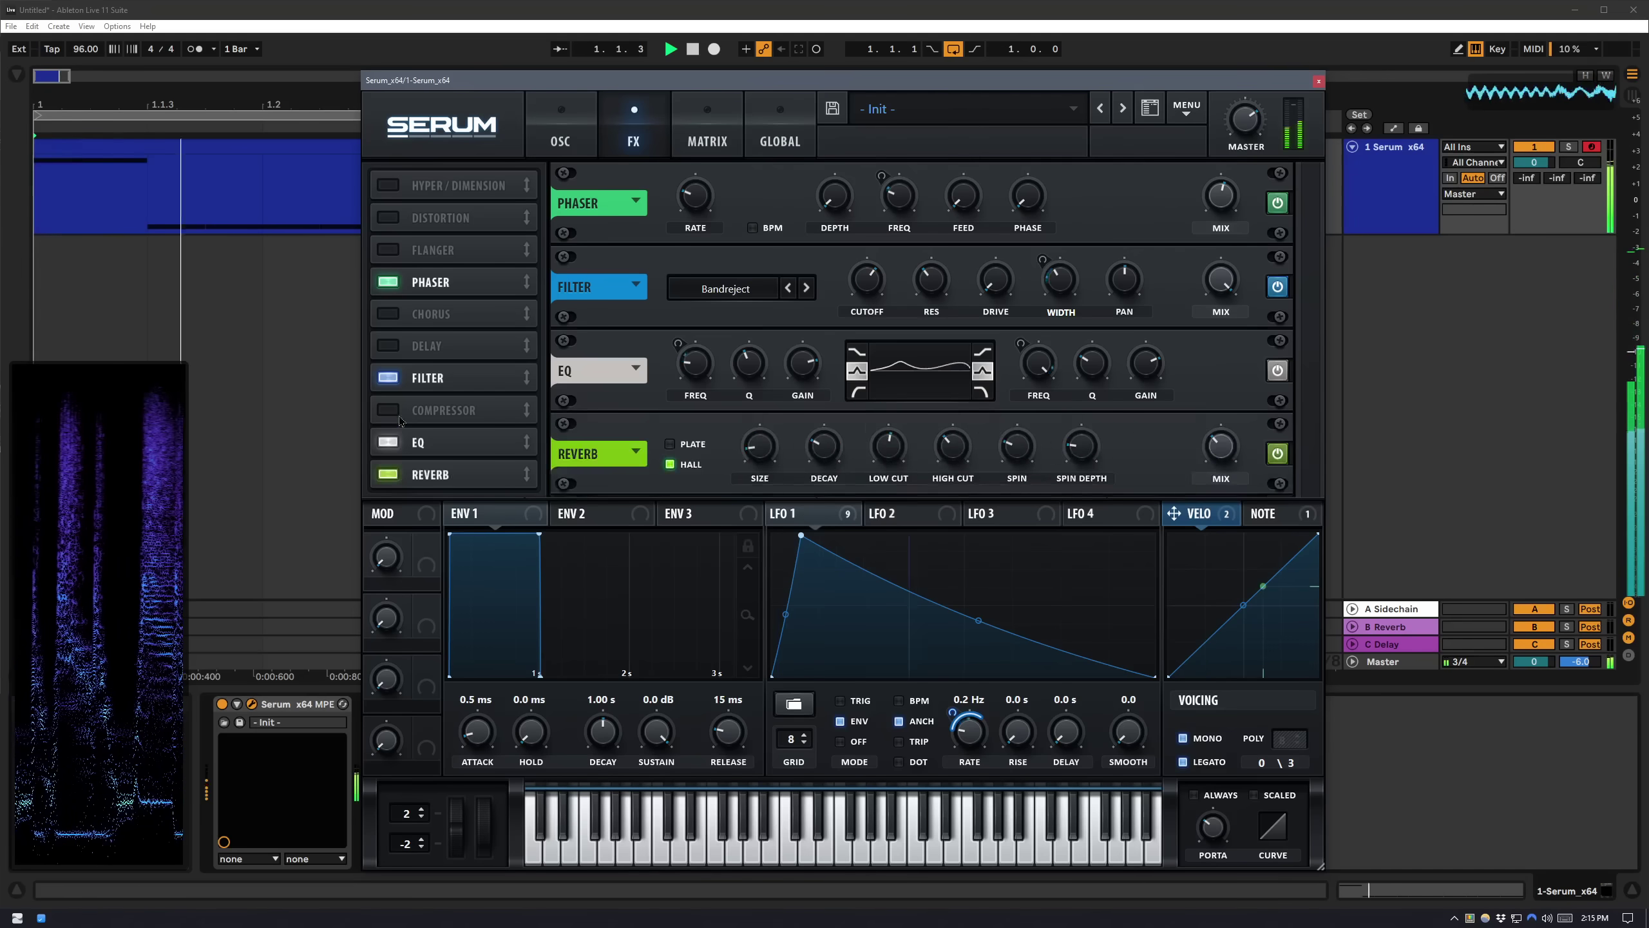
{"action": "left_click", "coordinate": [389, 409]}
{"action": "left_click", "coordinate": [389, 282]}
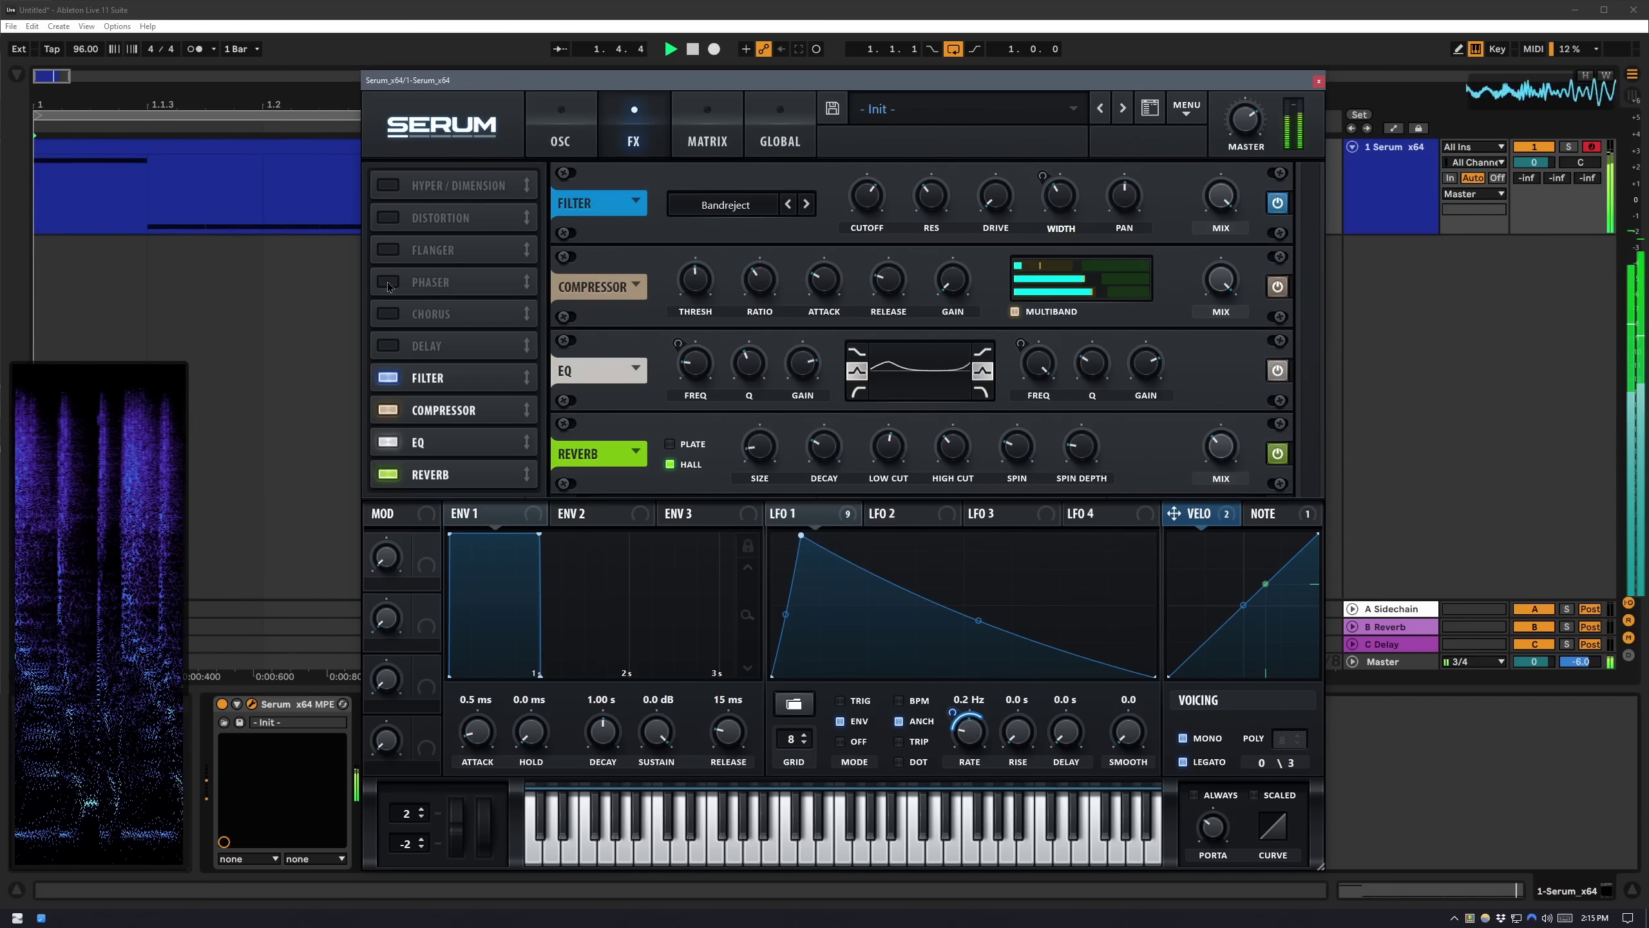
{"action": "left_click", "coordinate": [389, 282]}
{"action": "left_click", "coordinate": [390, 377]}
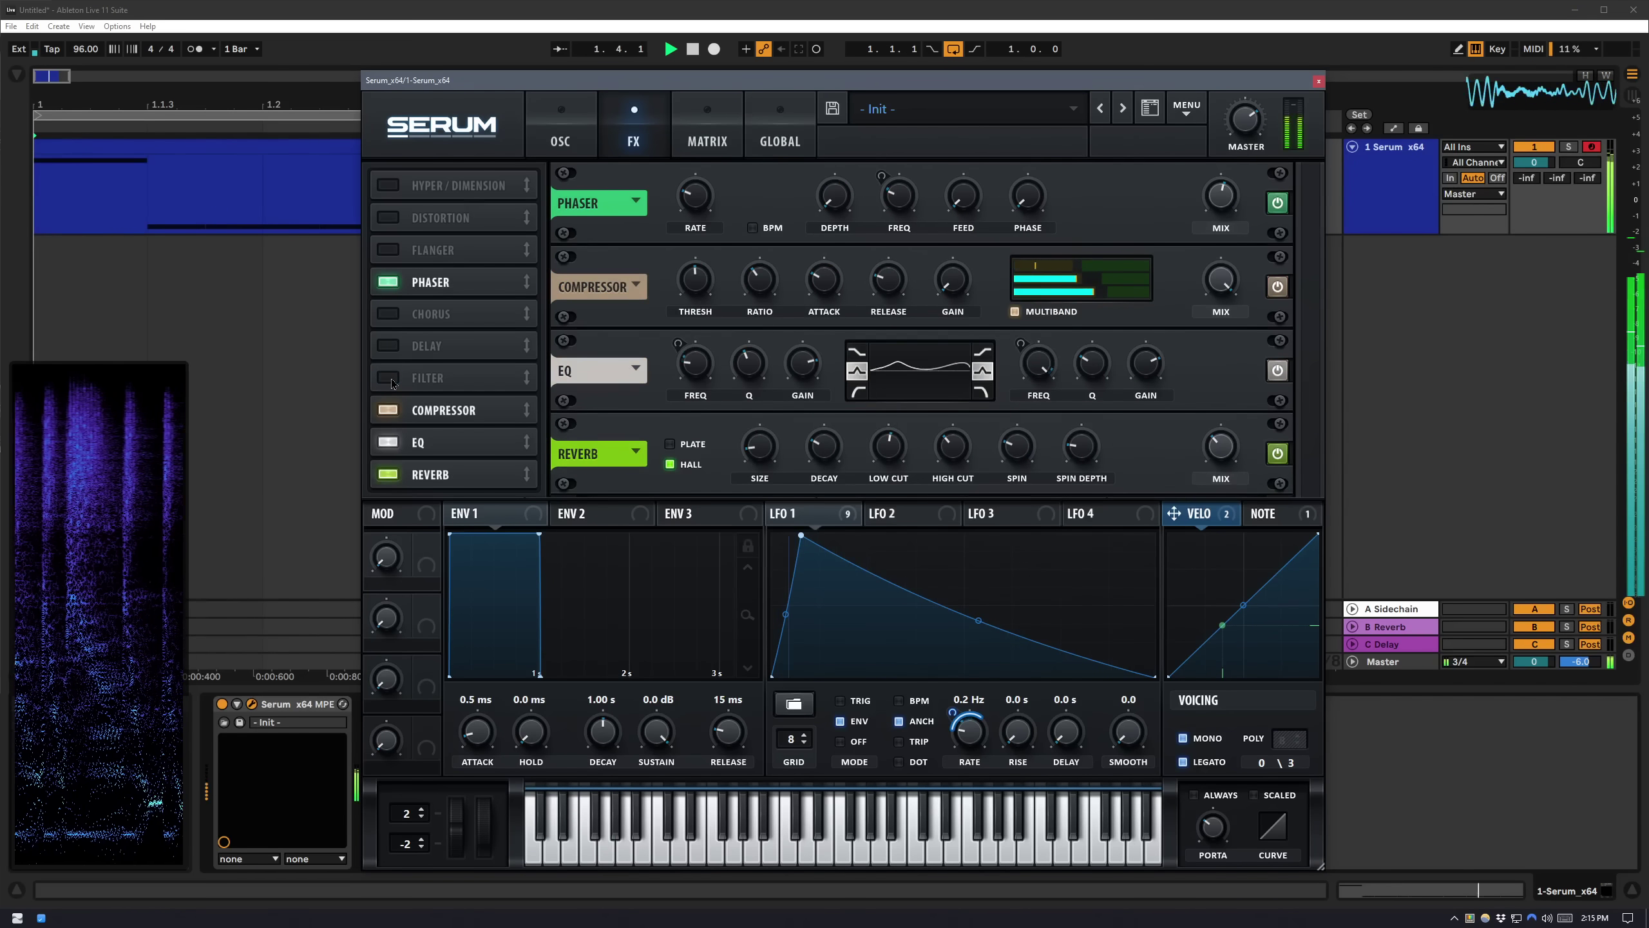
{"action": "left_click", "coordinate": [390, 378]}
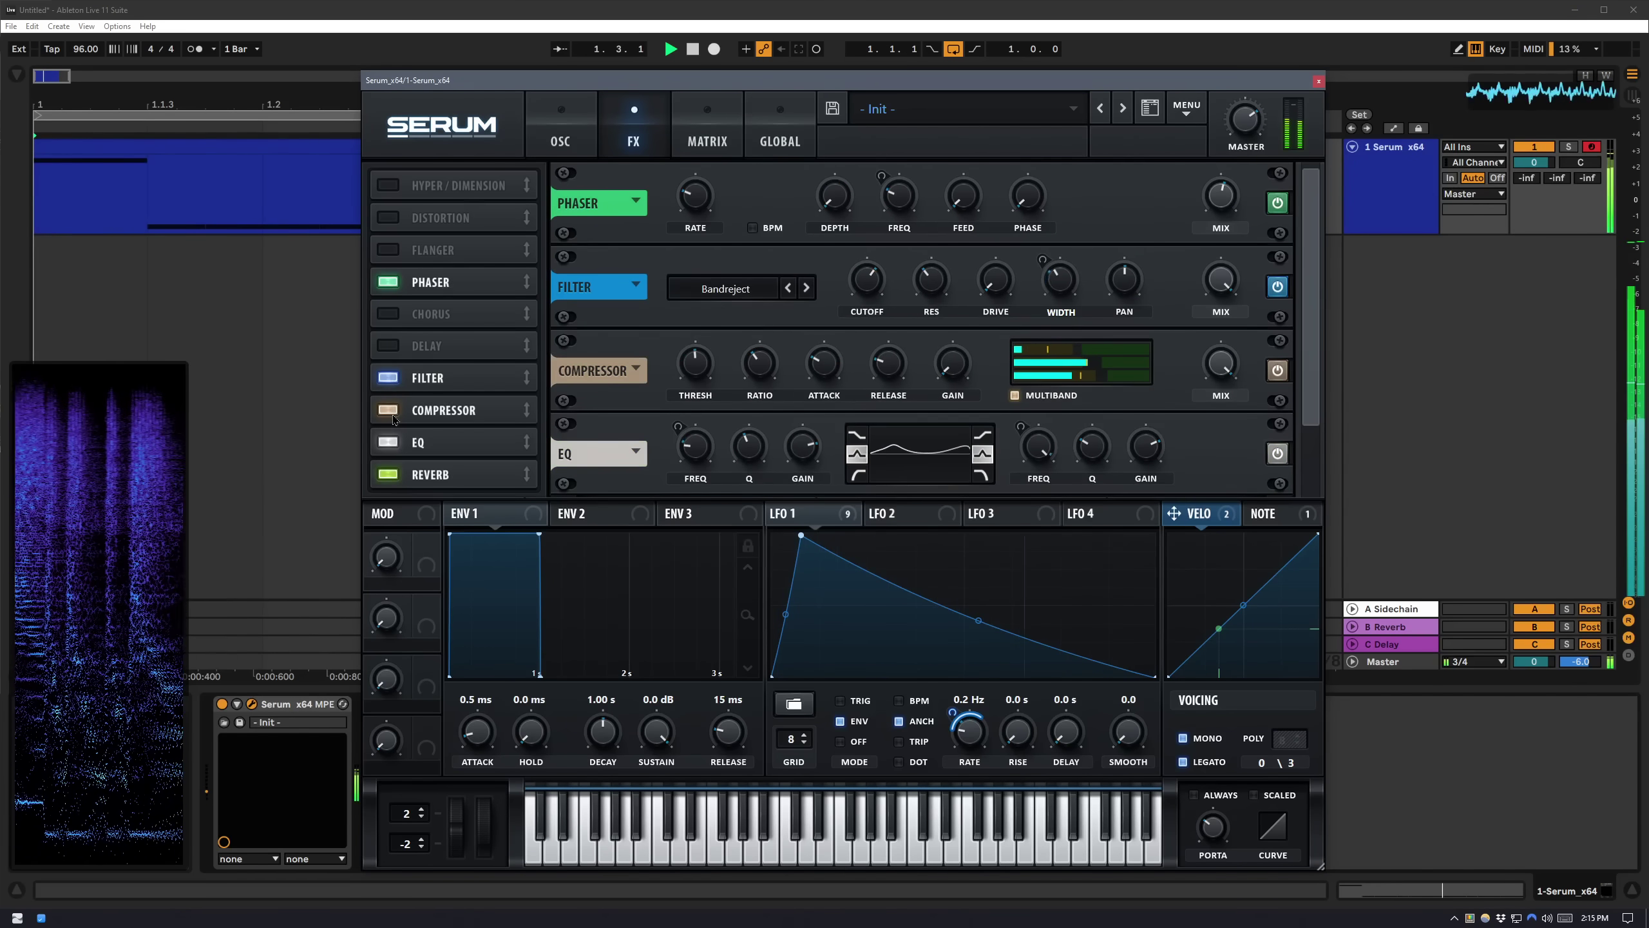
{"action": "left_click", "coordinate": [389, 441]}
{"action": "left_click", "coordinate": [389, 442]}
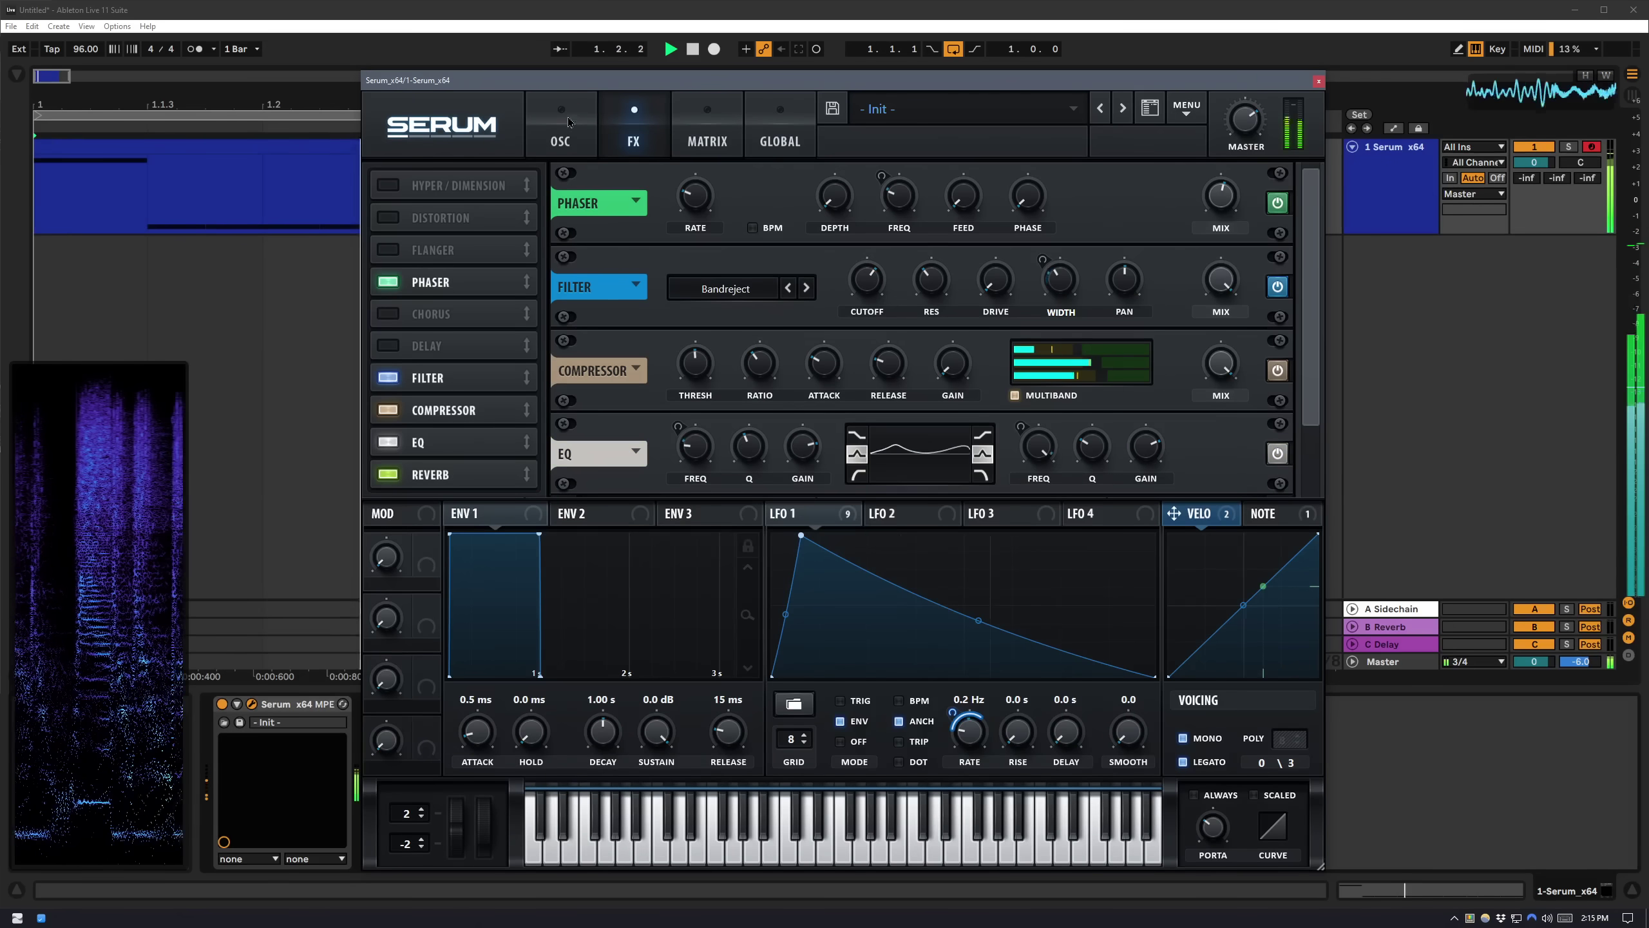
Enable the Tube distortion effect and place it between the EQ and the reverb in the effects chain.
{"action": "left_click", "coordinate": [391, 224]}
{"action": "left_click_drag", "start_coordinate": [526, 217], "coordinate": [529, 450]}
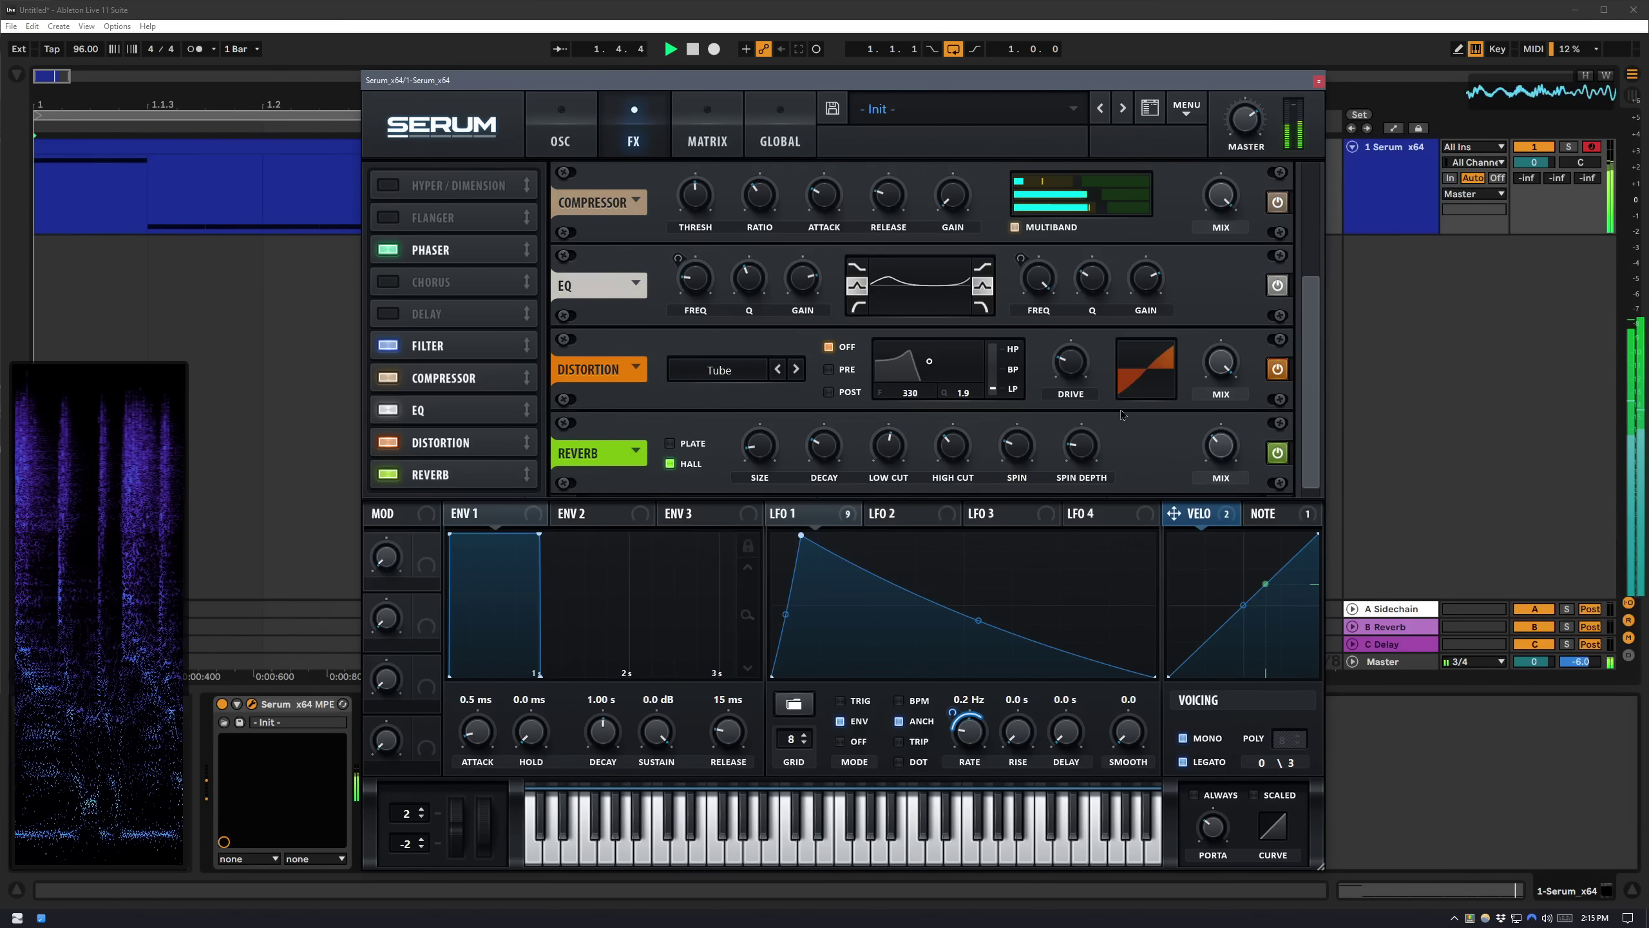
Raise the Tube distortion's drive to 71%, and run its filter post-distortion with LFO 1 modulating the filter.
{"action": "left_click_drag", "start_coordinate": [1090, 365], "coordinate": [1090, 302]}
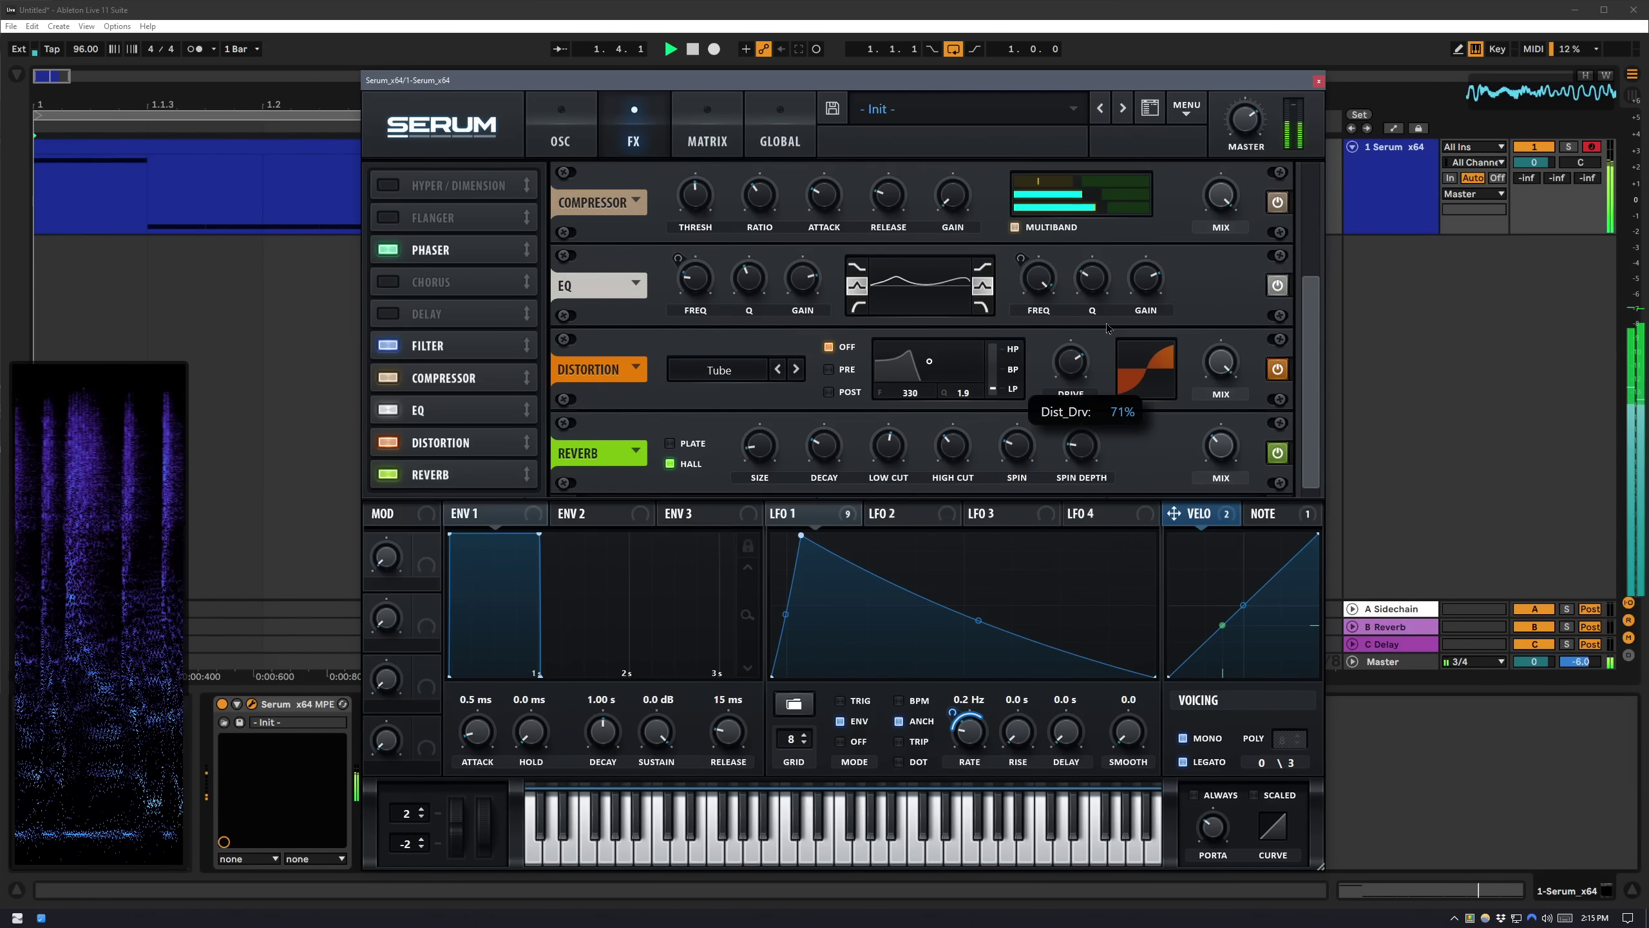
{"action": "left_click", "coordinate": [830, 391]}
{"action": "left_click_drag", "start_coordinate": [928, 361], "coordinate": [933, 361]}
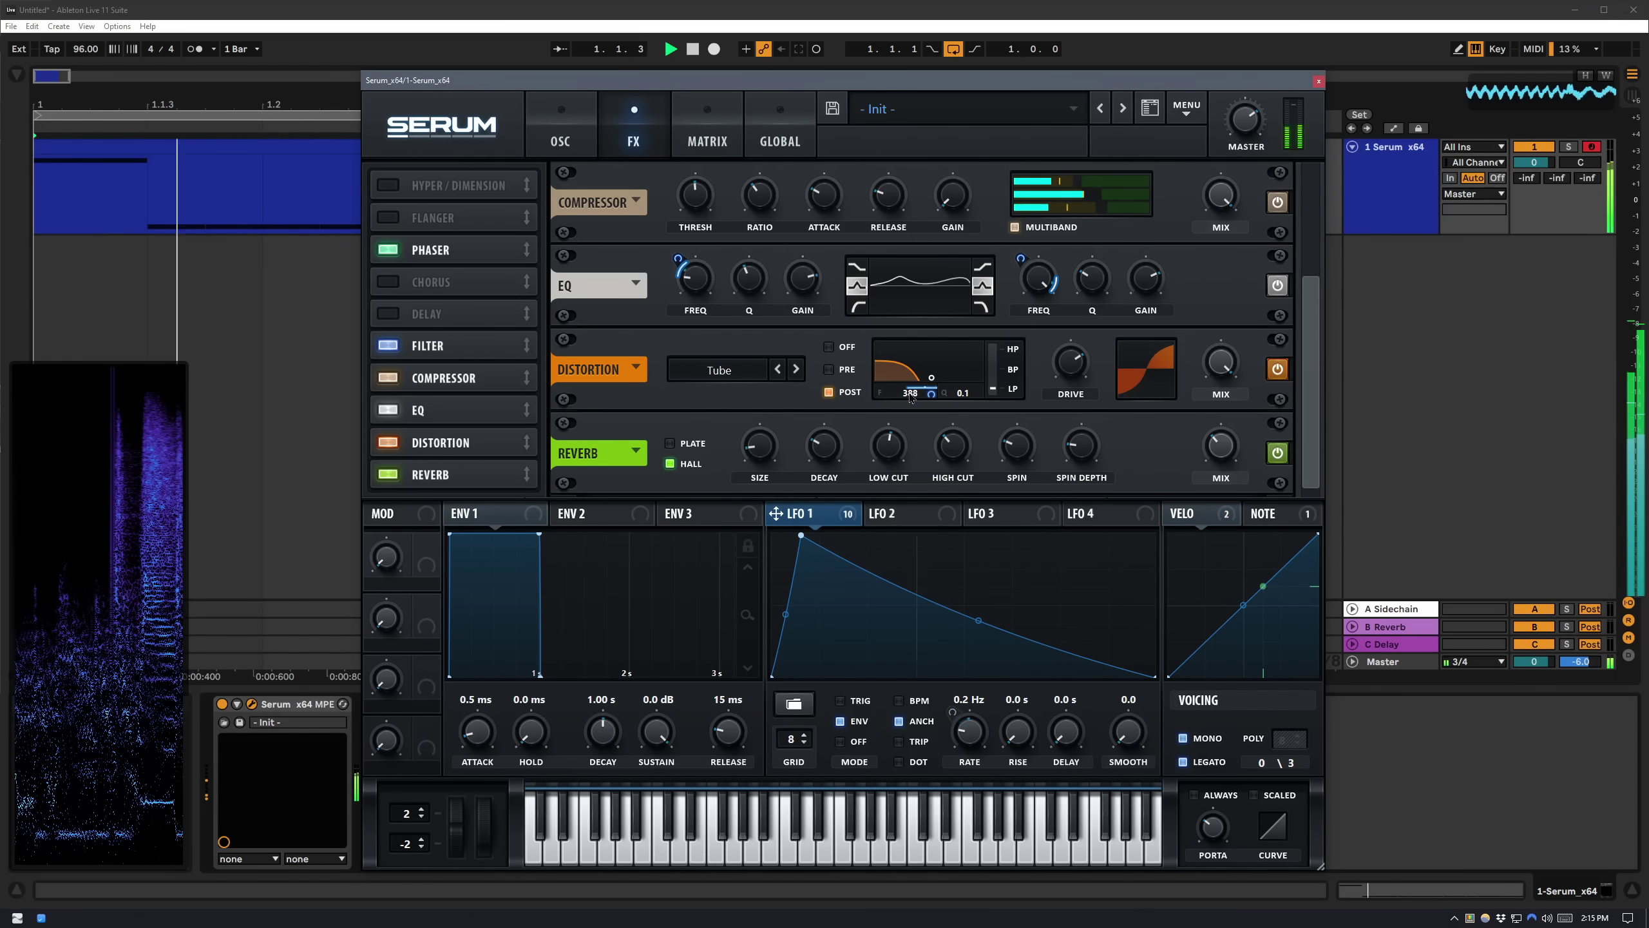
Lower the distortion filter's frequency to 93 Hz, compare its pre and post modes, and keep it on post.
{"action": "mouse_move", "coordinate": [910, 399]}
{"action": "mouse_move", "coordinate": [901, 428]}
{"action": "left_mouse_down"}
{"action": "mouse_move", "coordinate": [927, 410]}
{"action": "mouse_move", "coordinate": [911, 410]}
{"action": "left_mouse_up"}
{"action": "left_click", "coordinate": [829, 369]}
{"action": "left_click", "coordinate": [843, 394]}
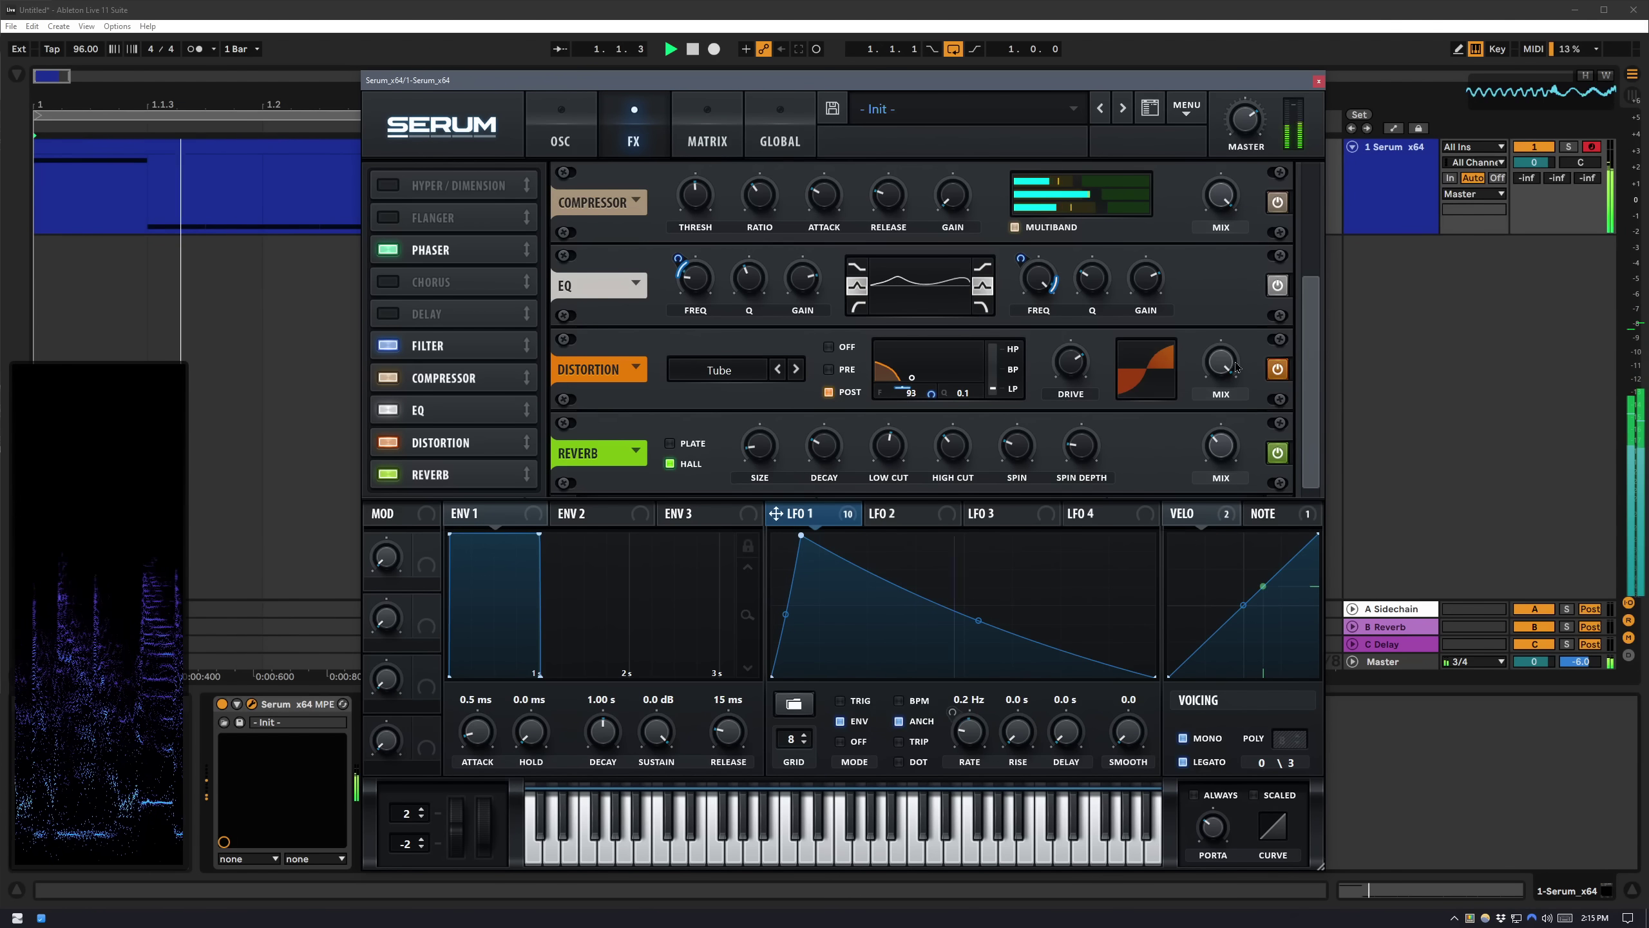
Reduce the distortion's mix to about 39% and place the distortion after the reverb in the effects chain.
{"action": "left_click_drag", "start_coordinate": [1237, 368], "coordinate": [1241, 478]}
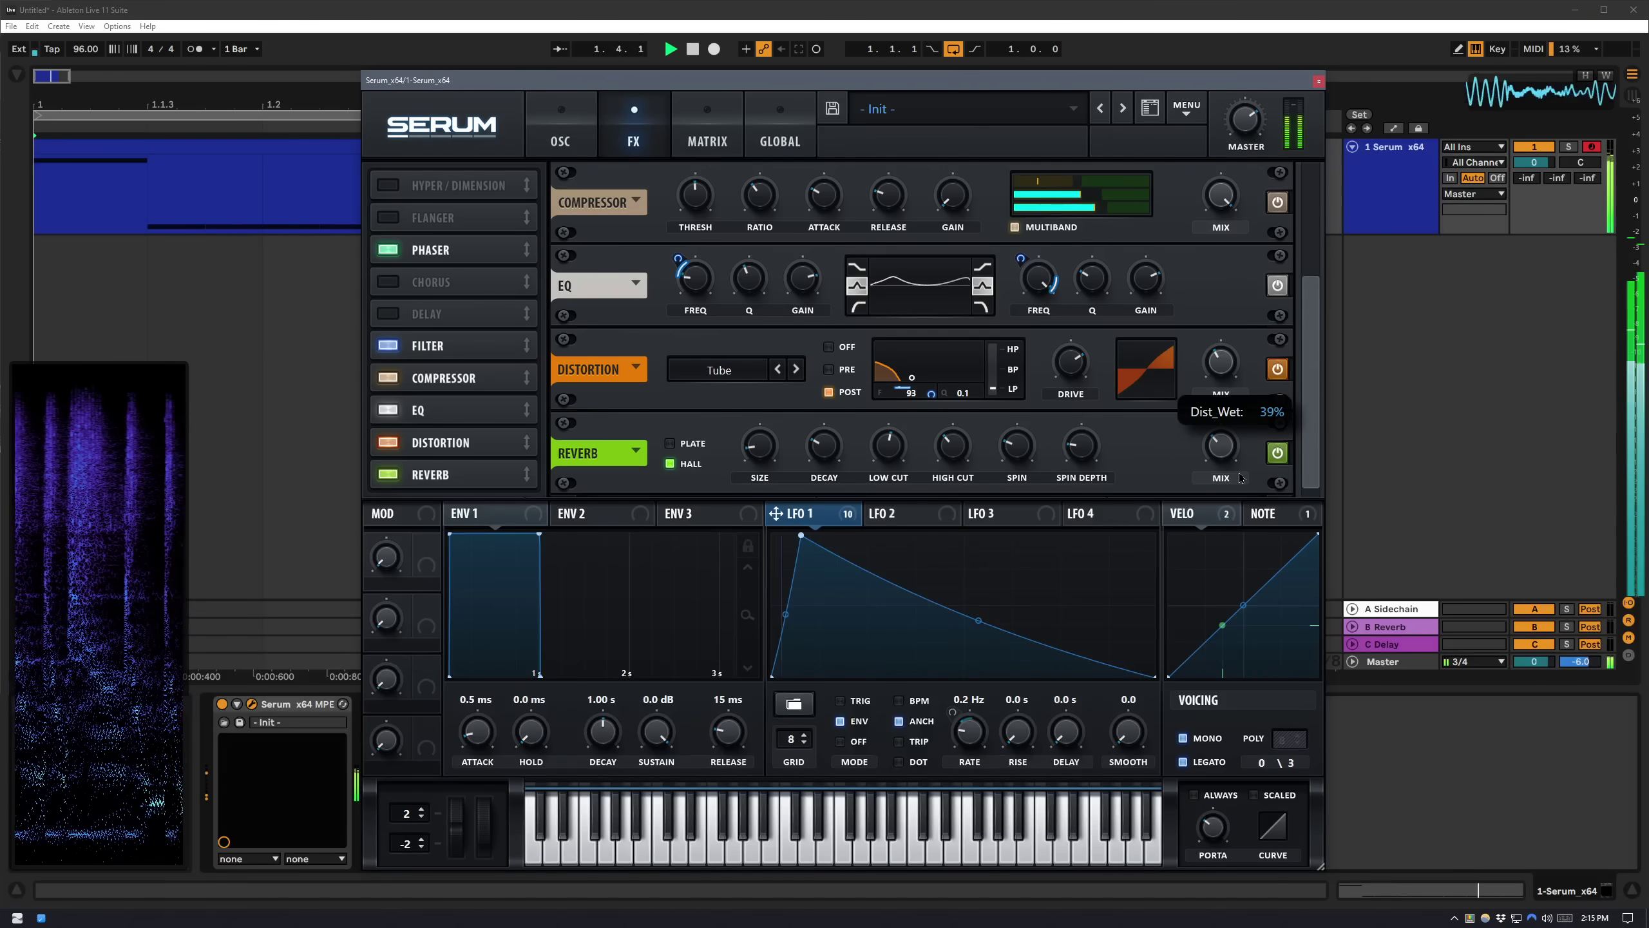
{"action": "left_click_drag", "start_coordinate": [1211, 366], "coordinate": [1229, 367]}
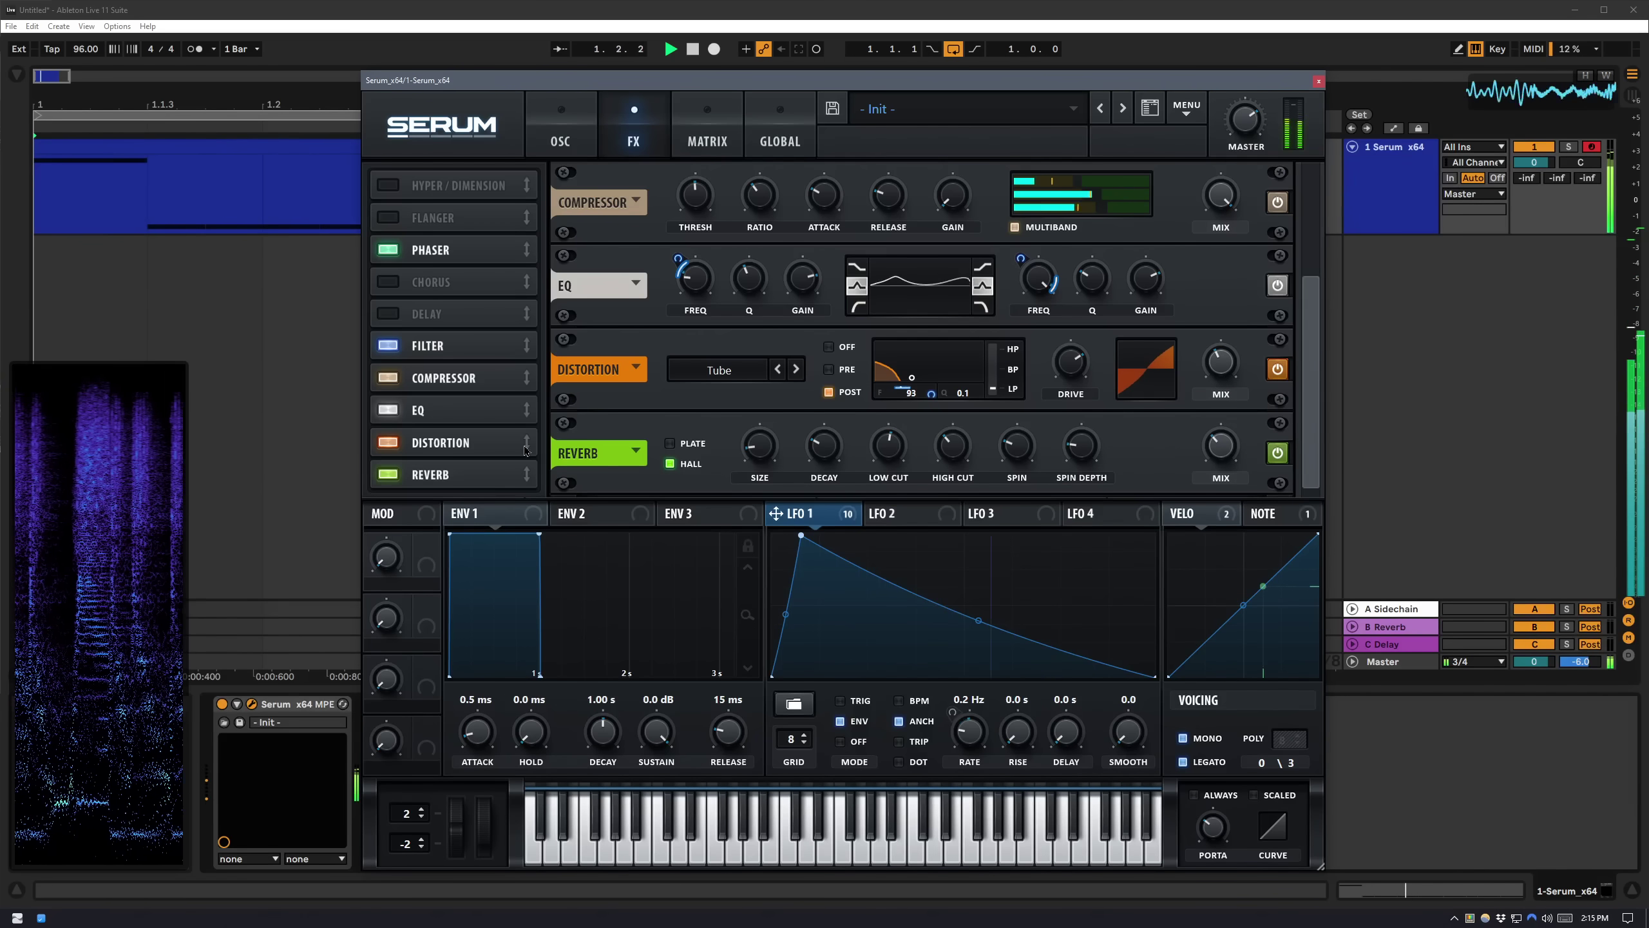
{"action": "left_click_drag", "start_coordinate": [526, 450], "coordinate": [528, 486]}
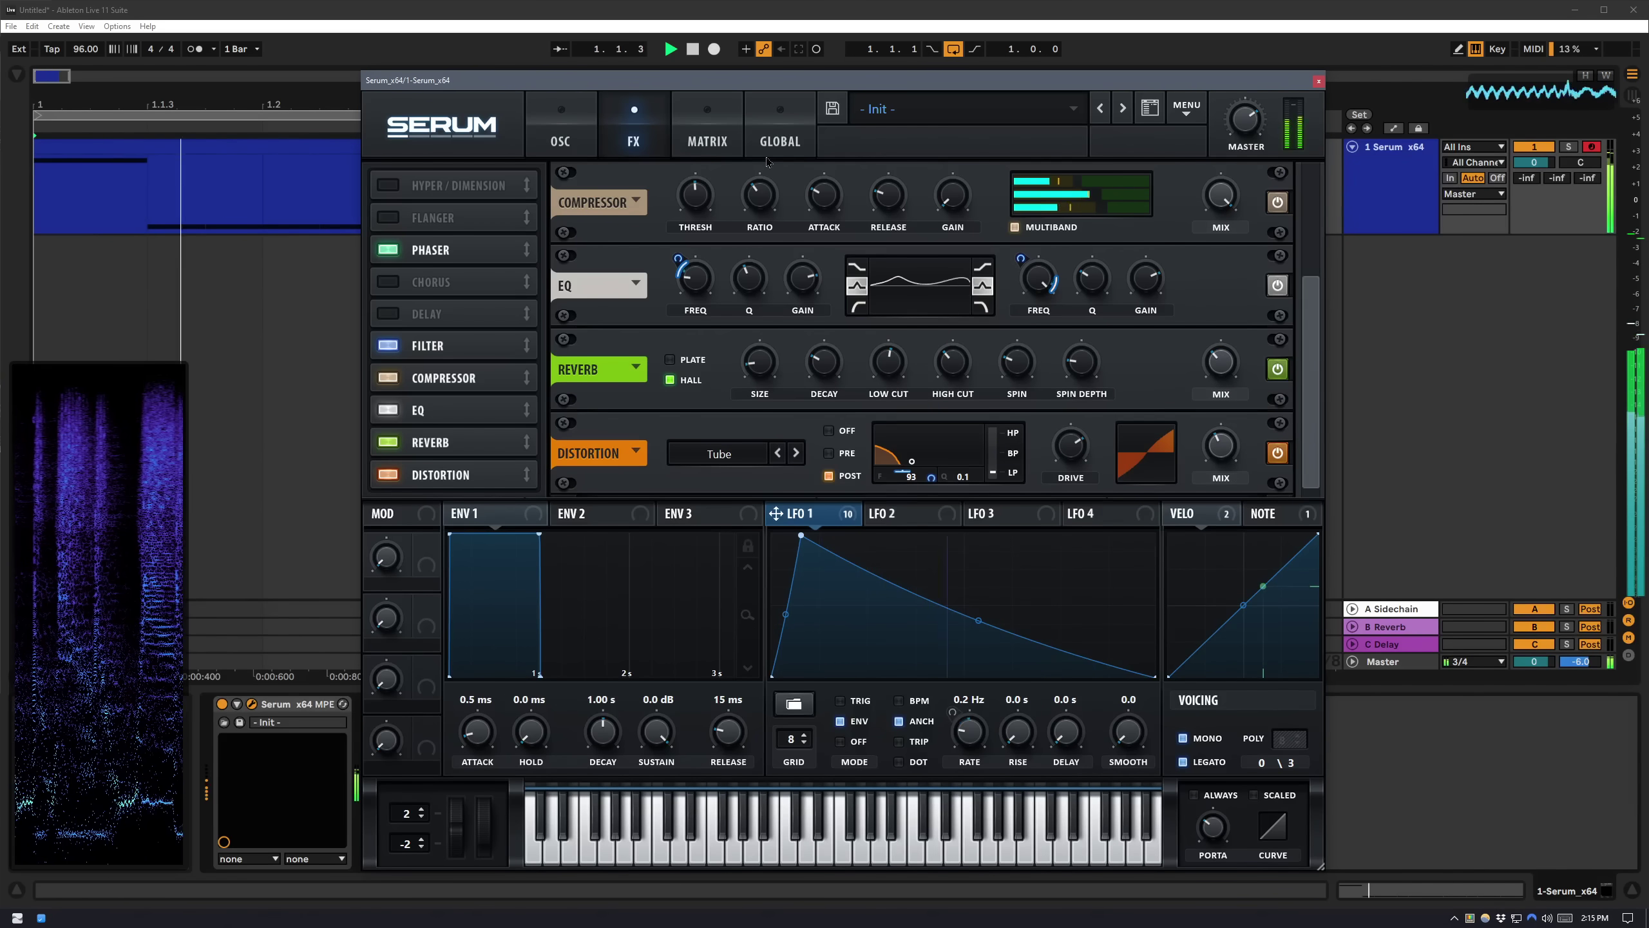
Raise oscillator A's base wavetable position on Serum's oscillator page.
{"action": "left_click", "coordinate": [560, 137]}
{"action": "mouse_move", "coordinate": [571, 461]}
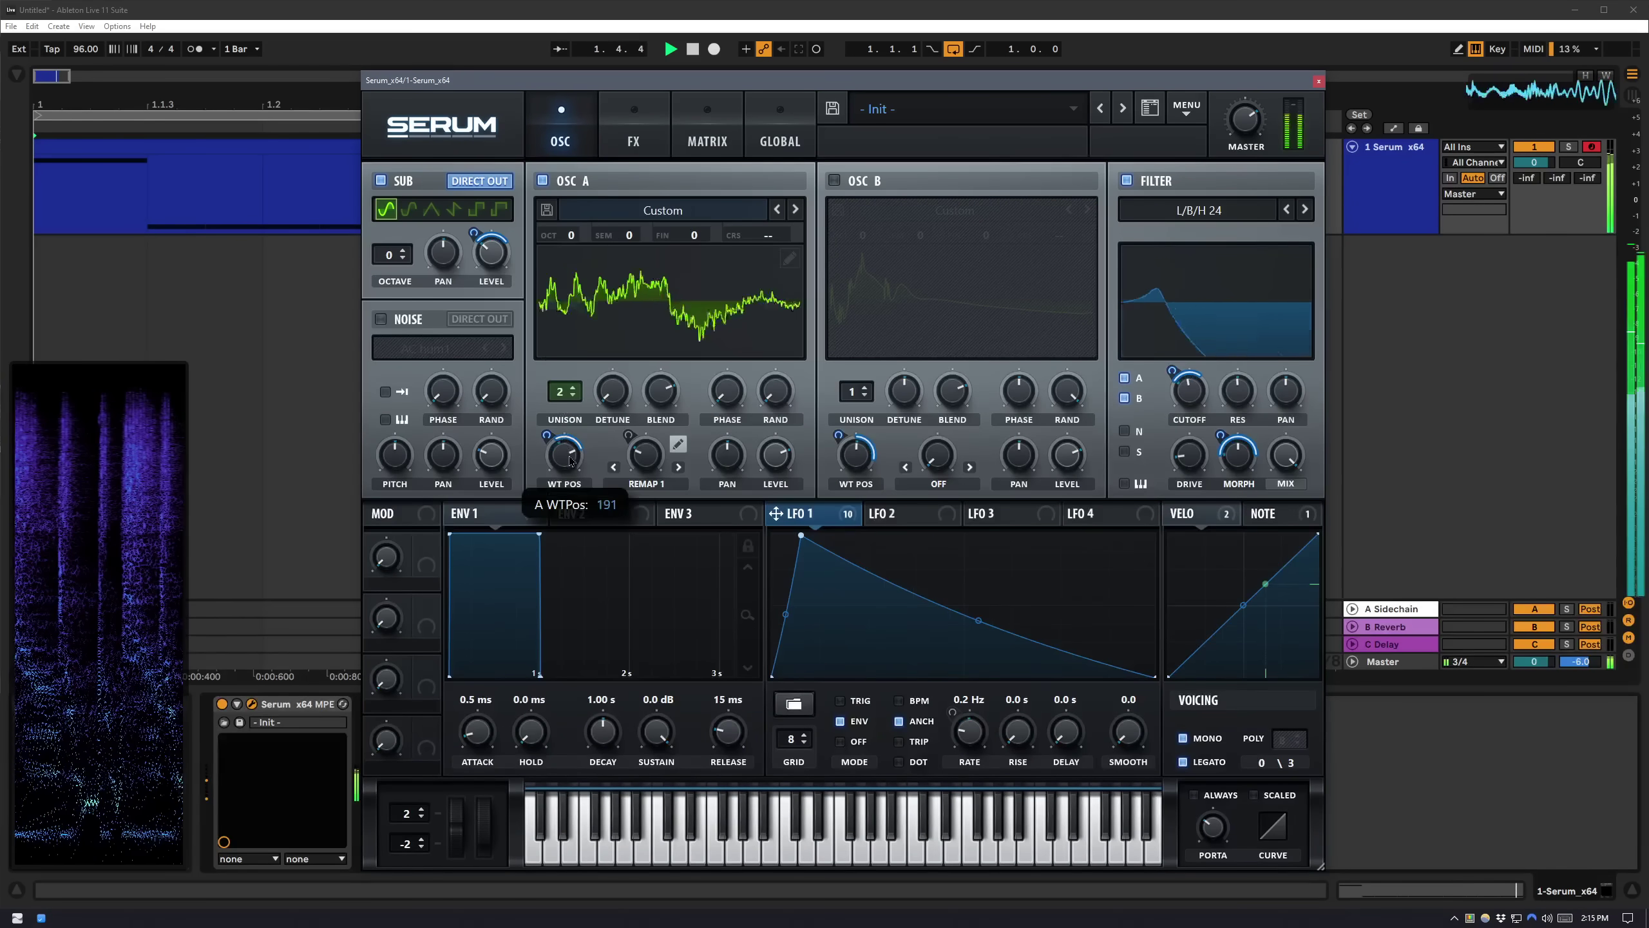
{"action": "left_click_drag", "start_coordinate": [570, 461], "coordinate": [582, 449]}
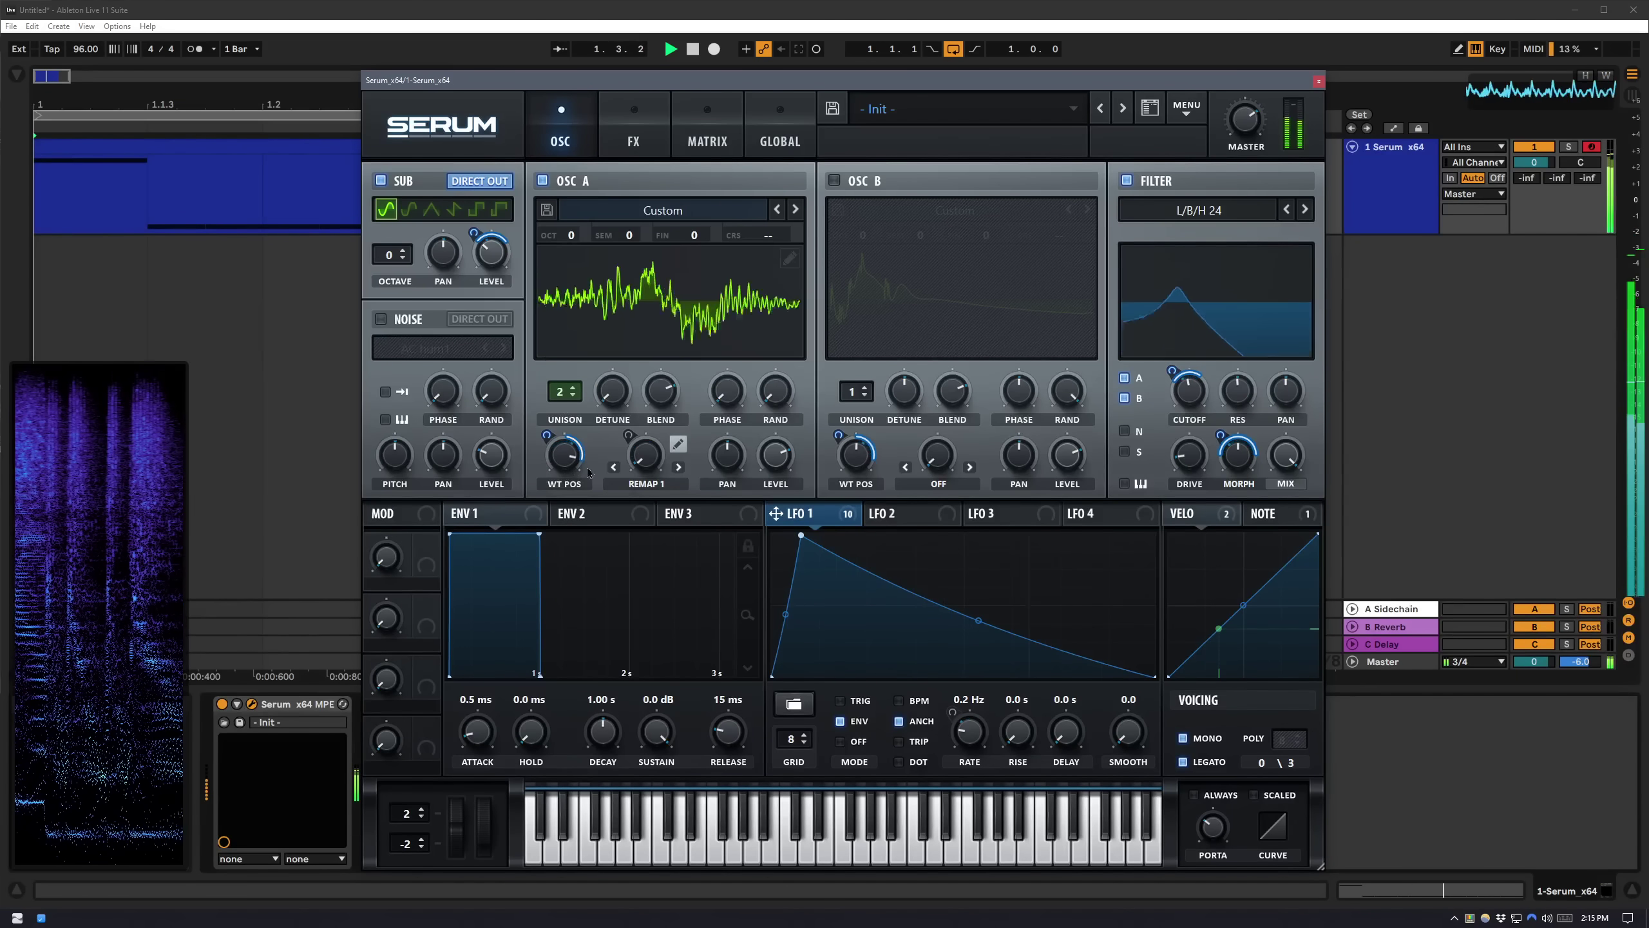
{"action": "mouse_move", "coordinate": [666, 457]}
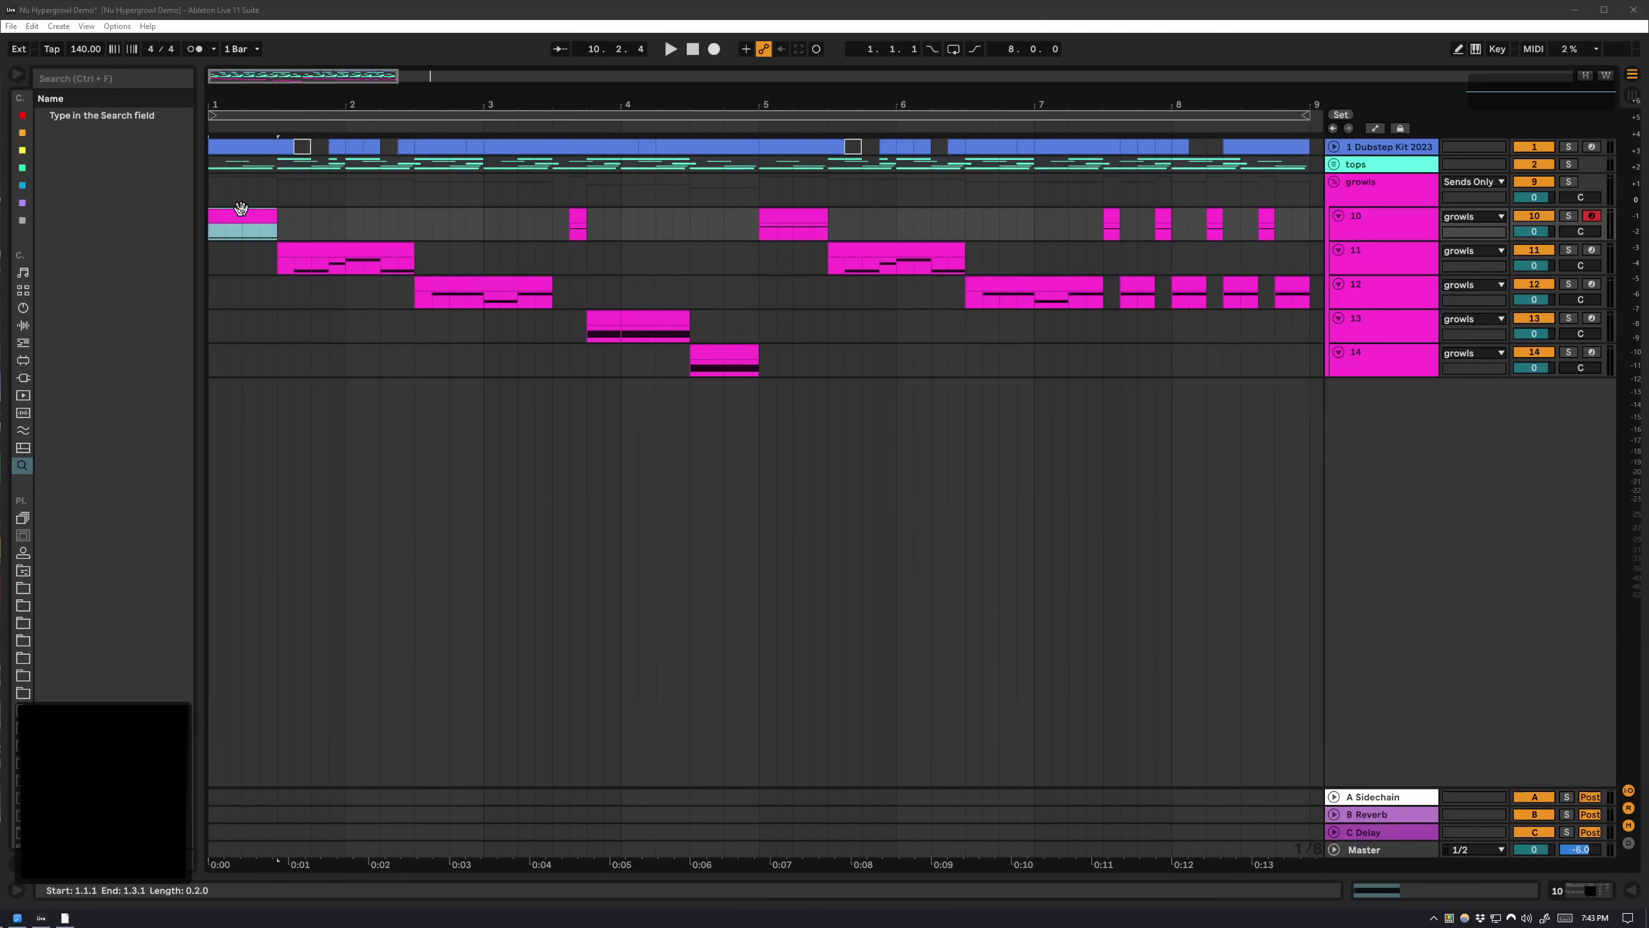
Play the Nu Hypergrowl Demo arrangement and show the automation on its growl tracks.
{"action": "key", "text": "space"}
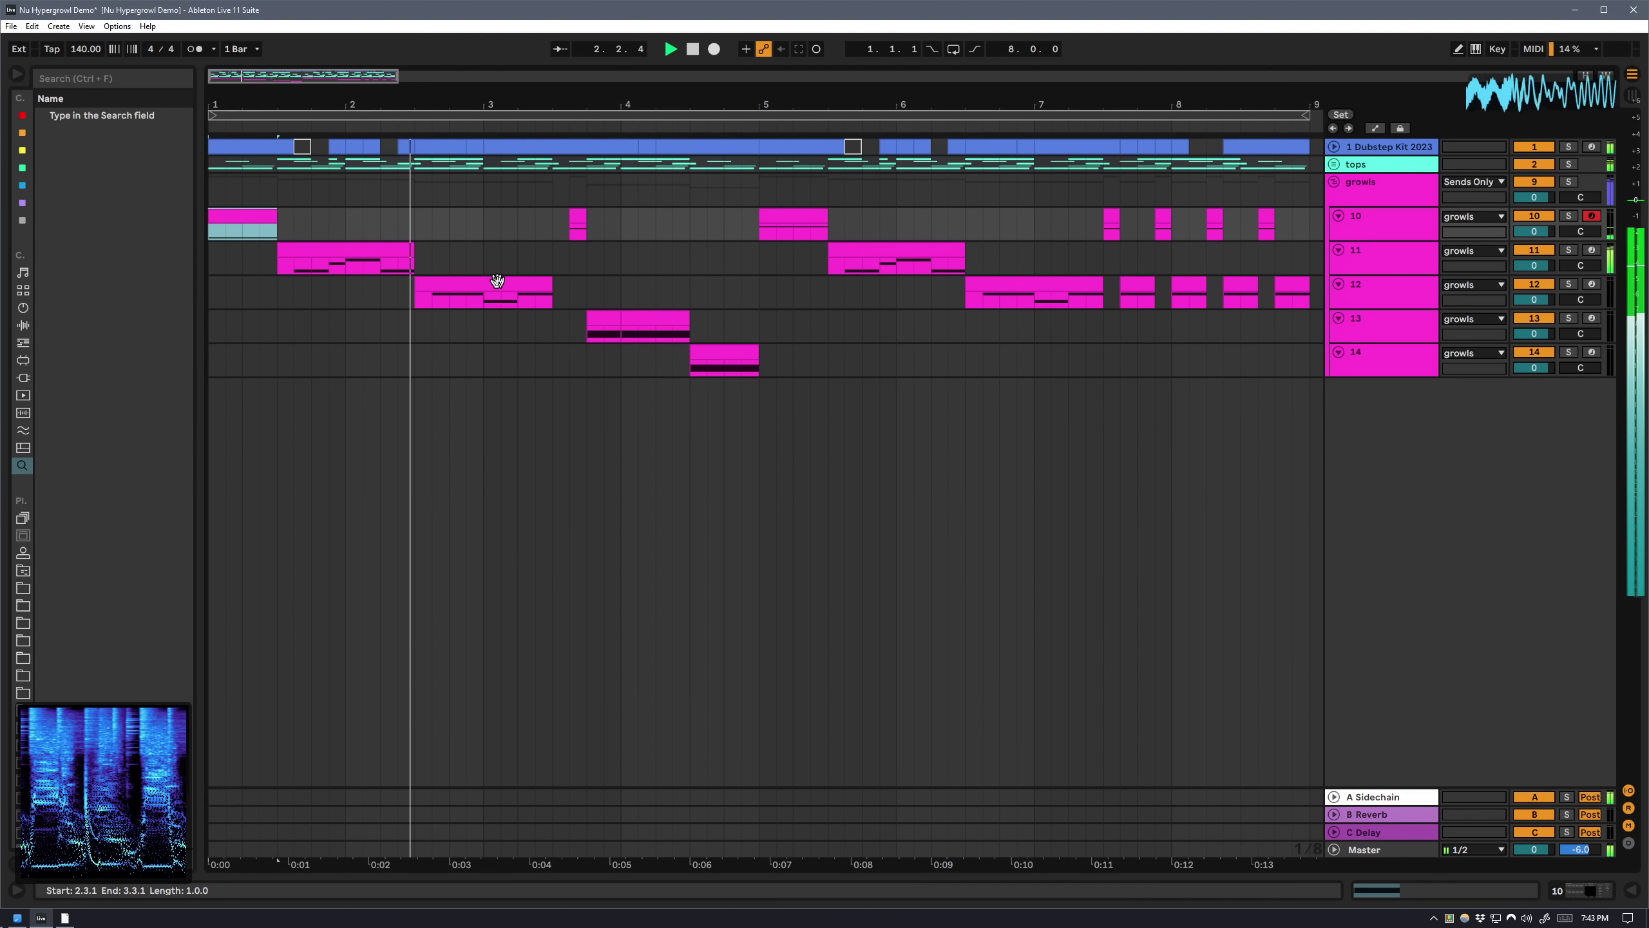
{"action": "key", "text": "a"}
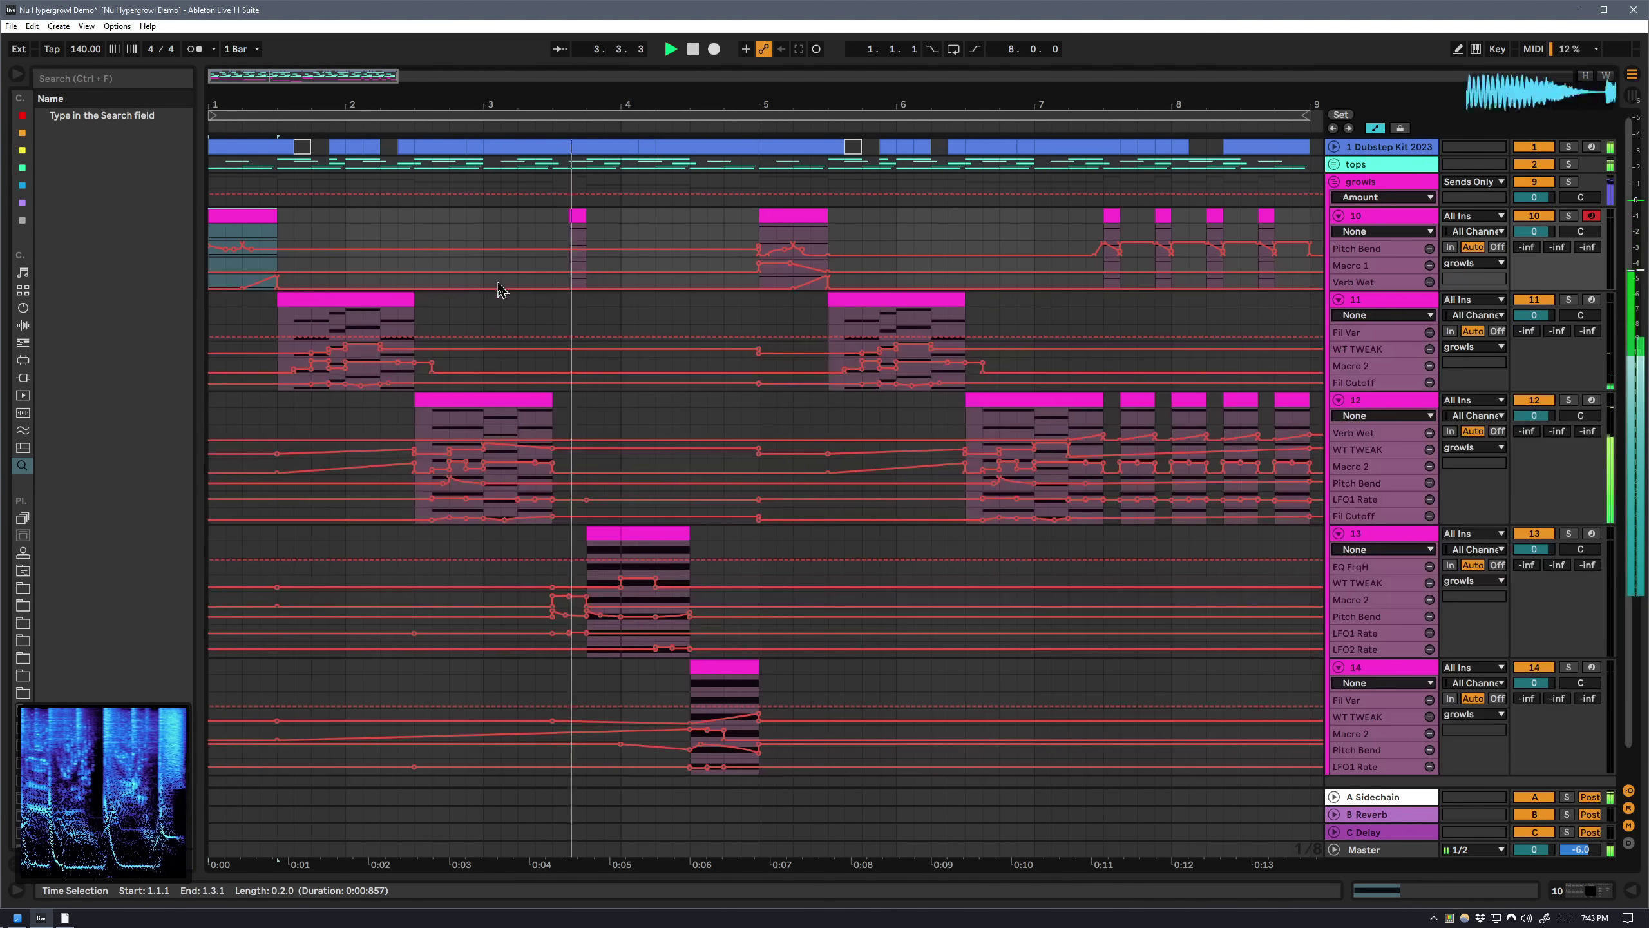